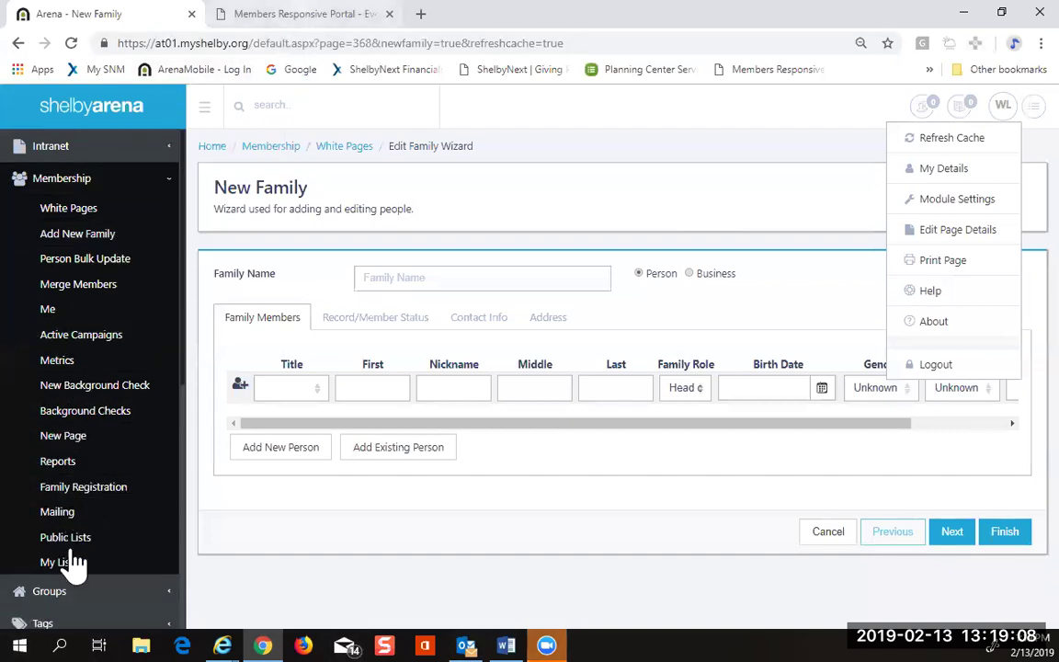
# Step: Switch to the Internet Explorer Arena window and review the pet event's costs, additional fees and payment processing settings
pyautogui.moveTo(226, 625)
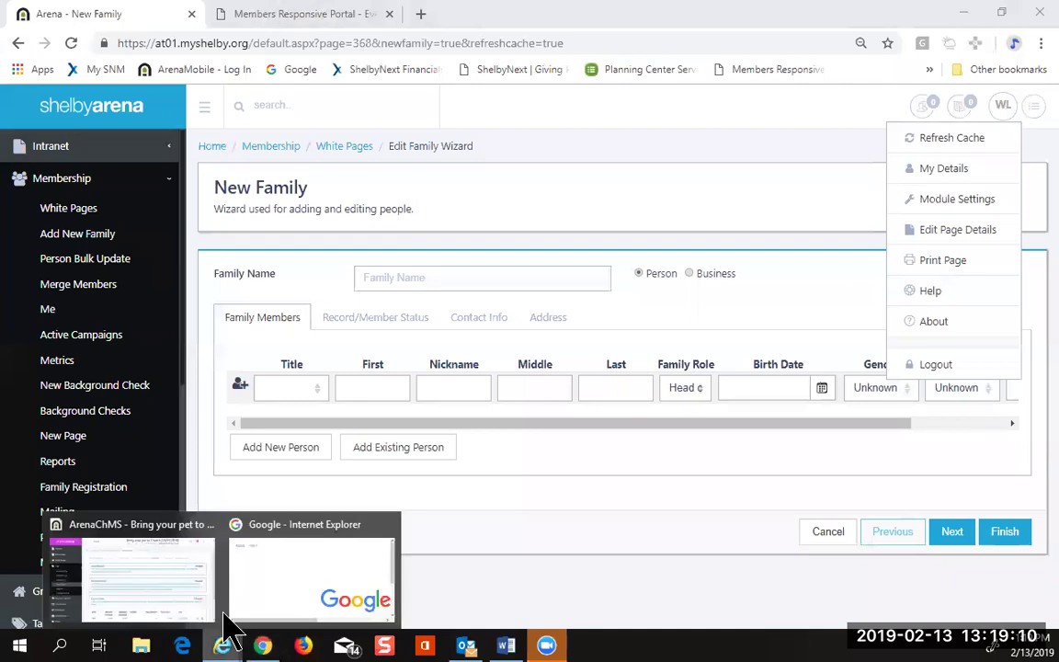
pyautogui.click(138, 592)
pyautogui.scroll(-3, 366, 465)
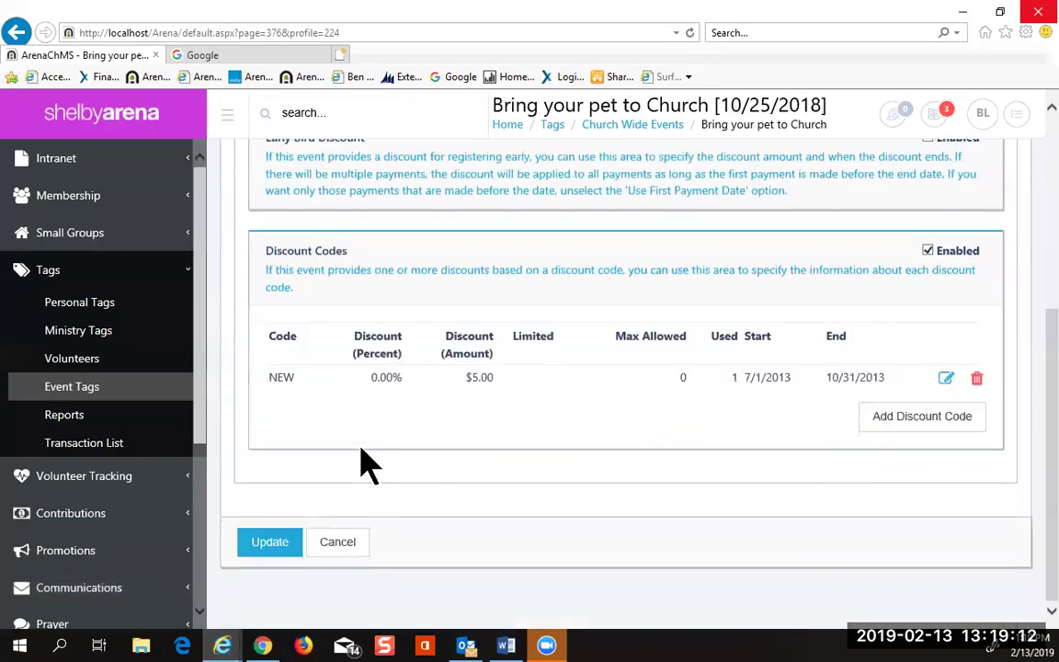
pyautogui.scroll(3, 366, 465)
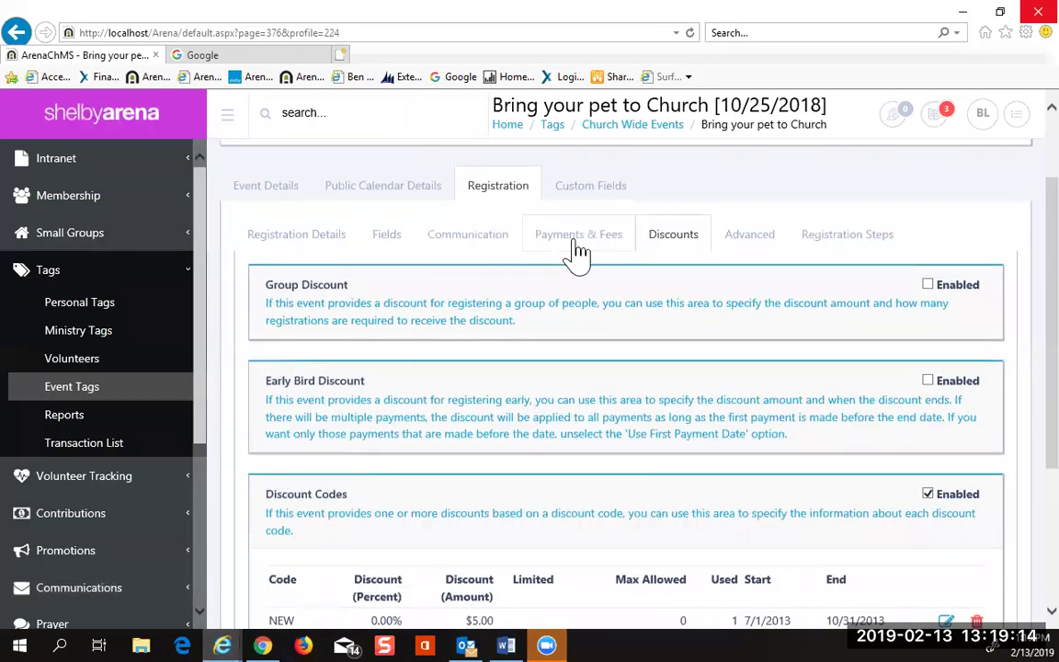
pyautogui.click(577, 248)
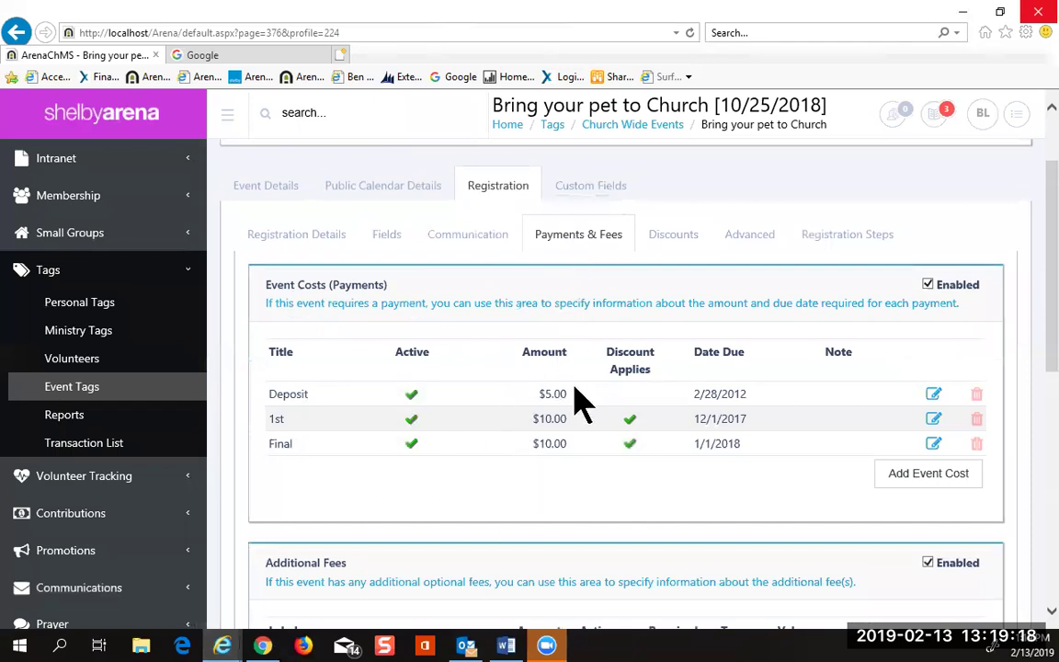
pyautogui.scroll(-5, 579, 404)
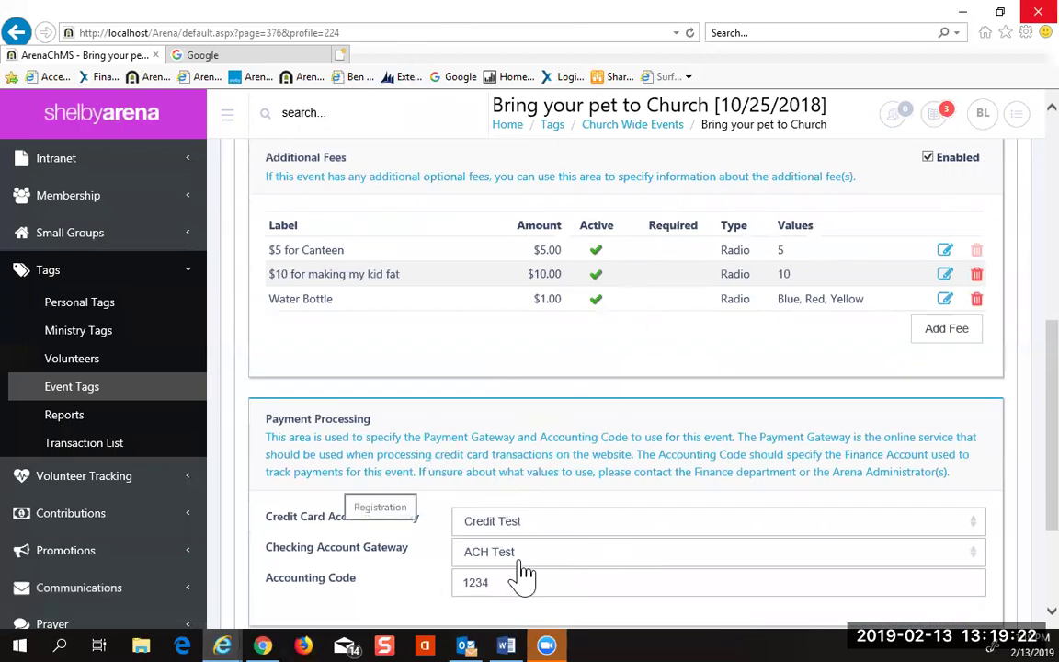
pyautogui.scroll(3, 618, 438)
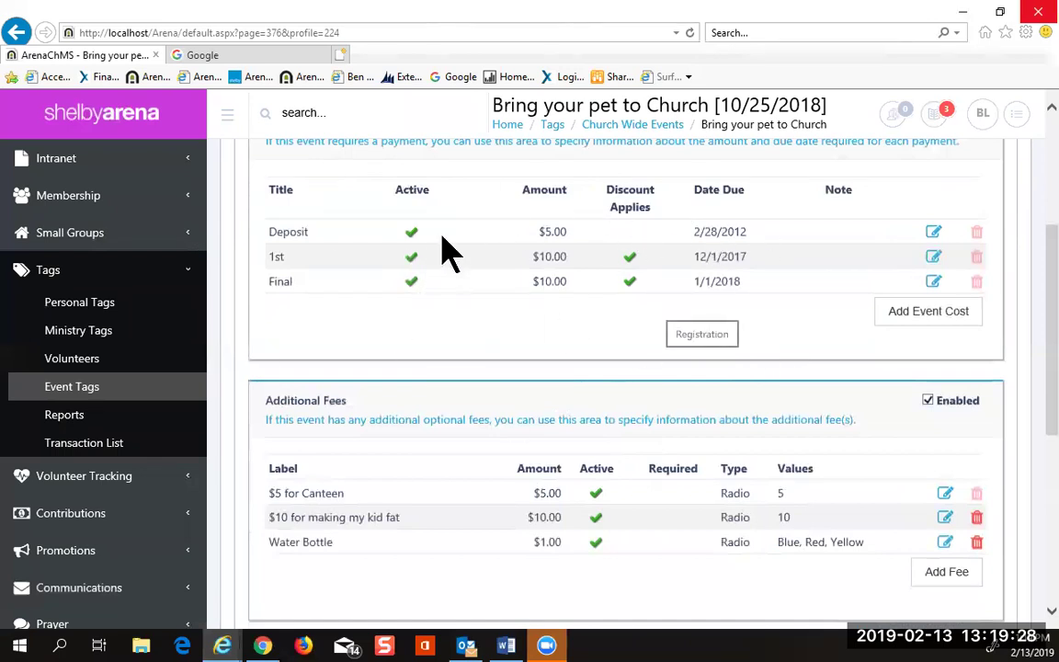
pyautogui.scroll(3, 437, 262)
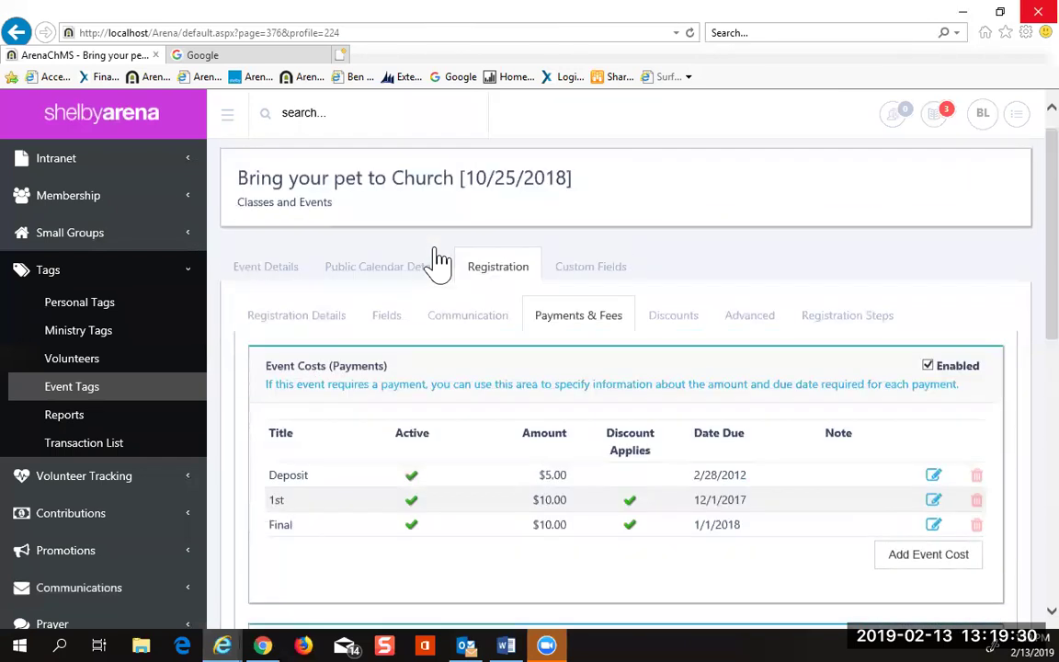
# Step: Examine the event's discount settings, temporarily enabling Group Discount and Early Bird Discount to view their options, and review the discount codes
pyautogui.click(674, 333)
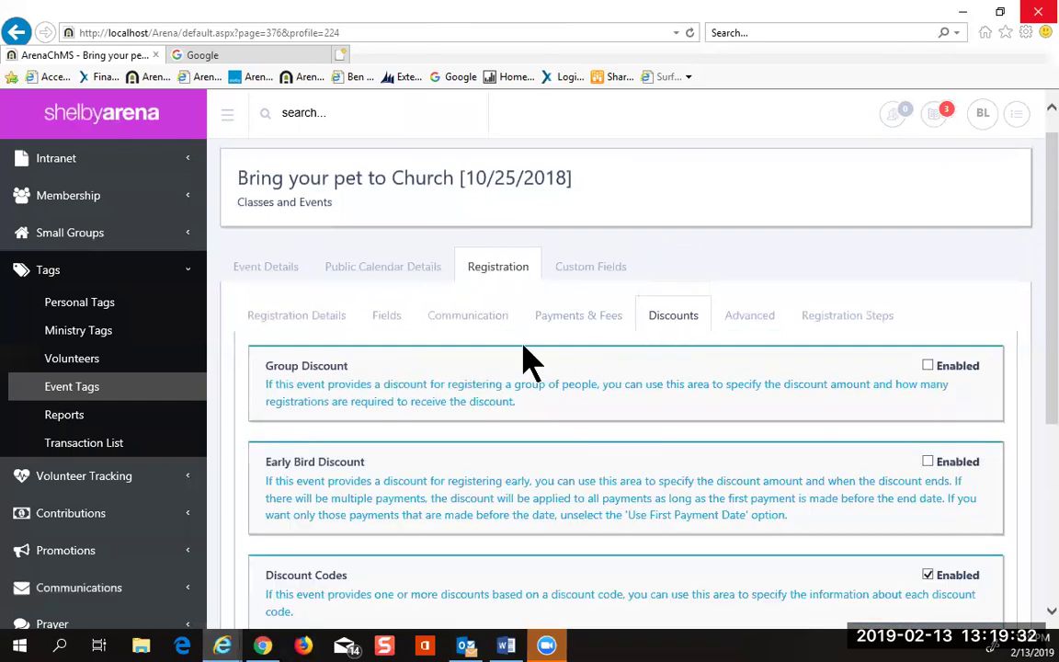
pyautogui.scroll(-2, 524, 359)
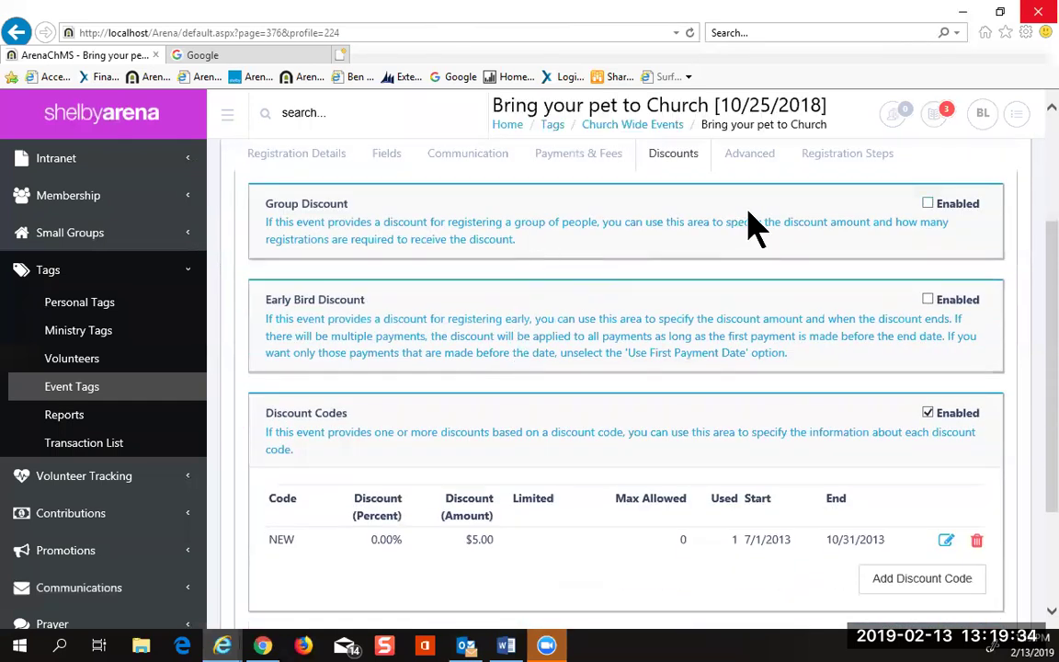
pyautogui.click(927, 204)
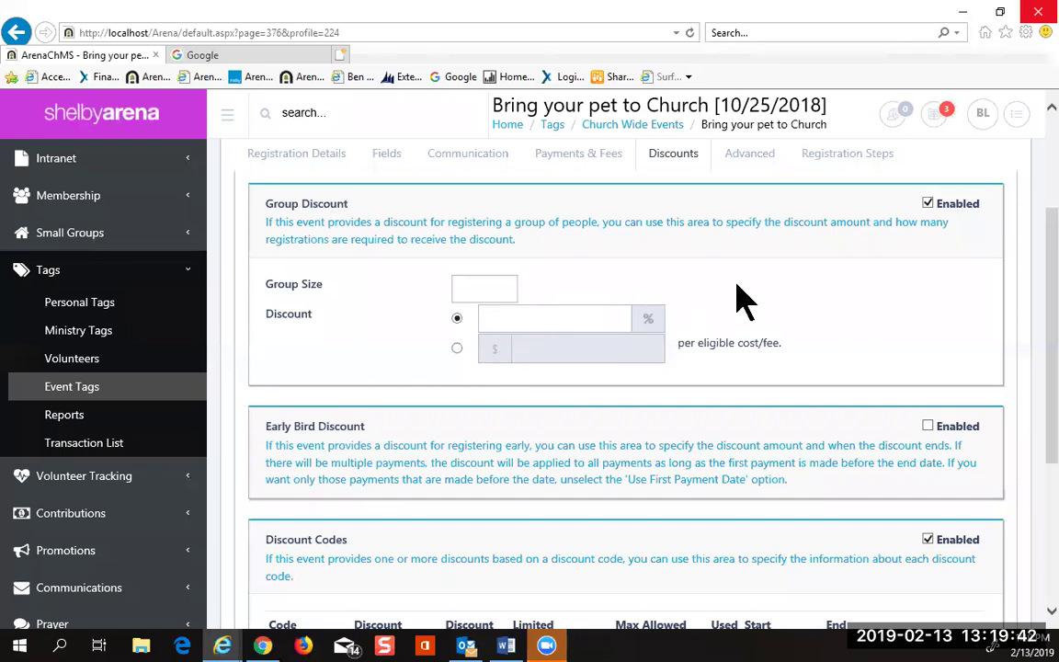
pyautogui.click(928, 204)
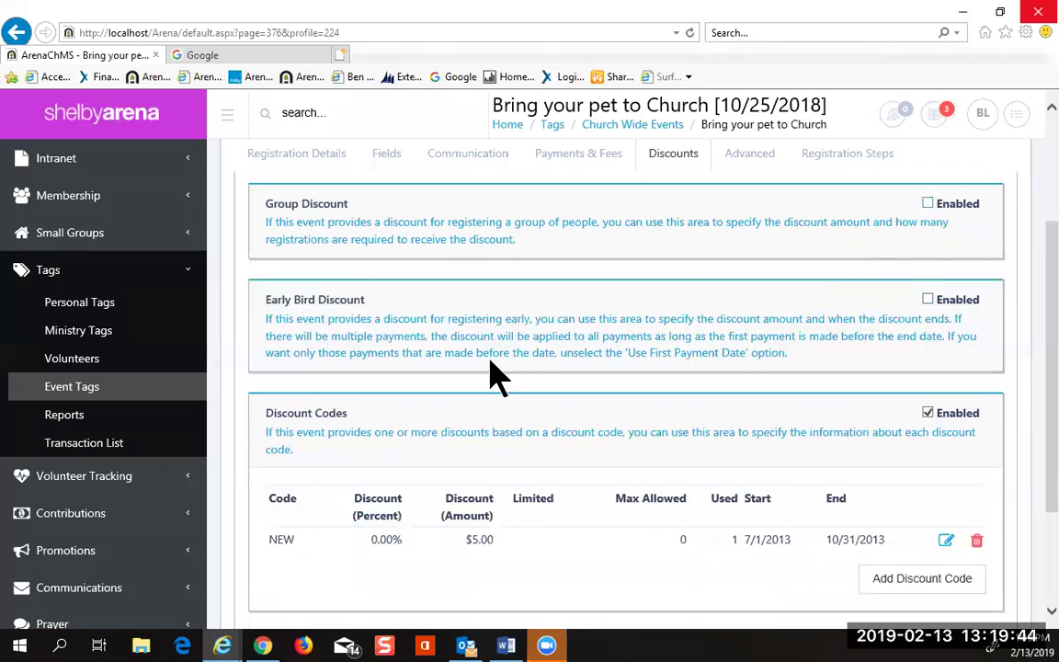
pyautogui.click(928, 300)
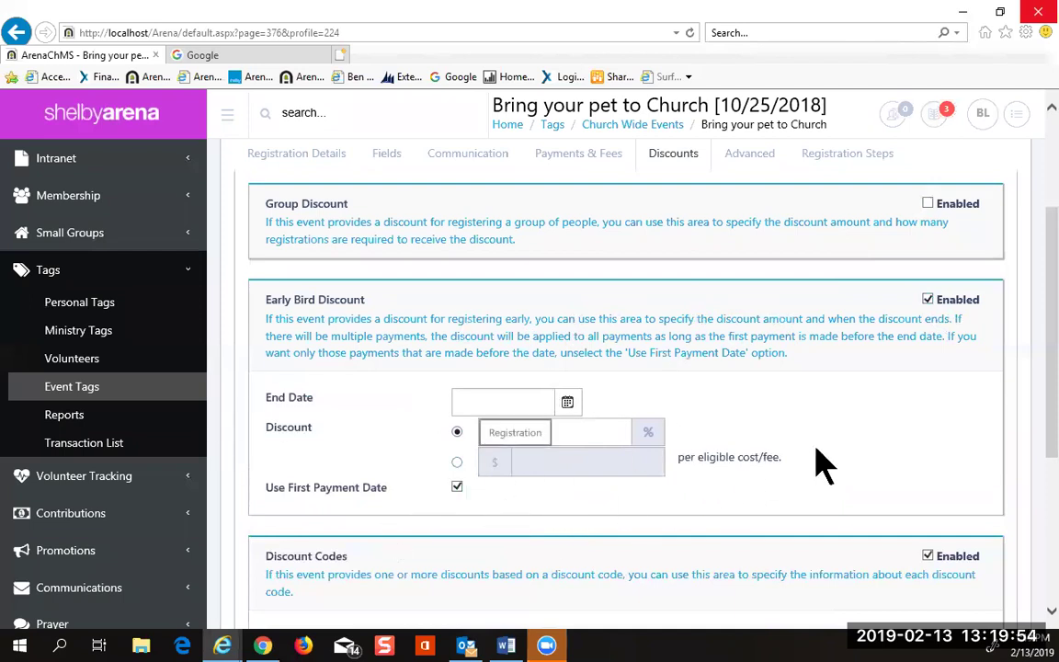
pyautogui.click(927, 301)
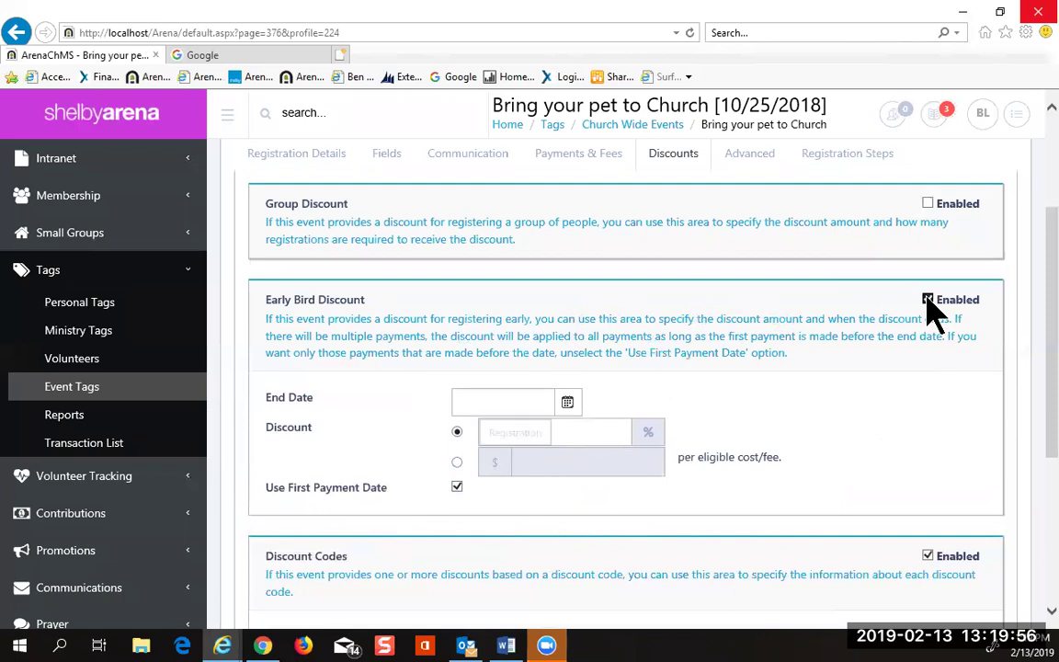
pyautogui.scroll(-3, 567, 465)
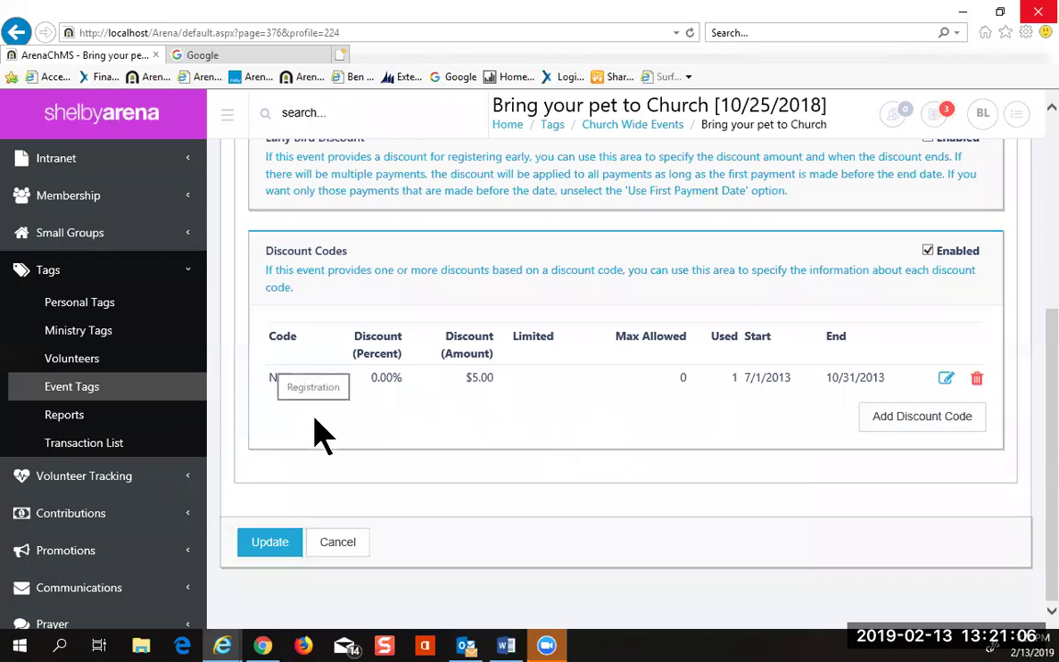
pyautogui.scroll(5, 485, 441)
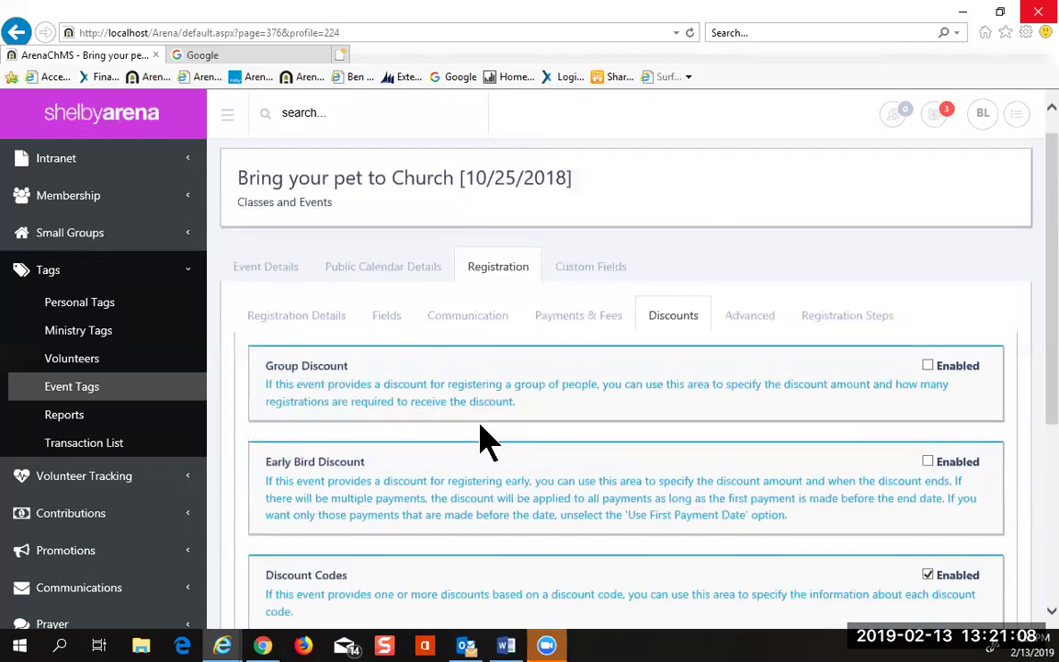
# Step: Review the event's advanced registration labels, including the Discount Code Label, and submit the event update
pyautogui.click(749, 321)
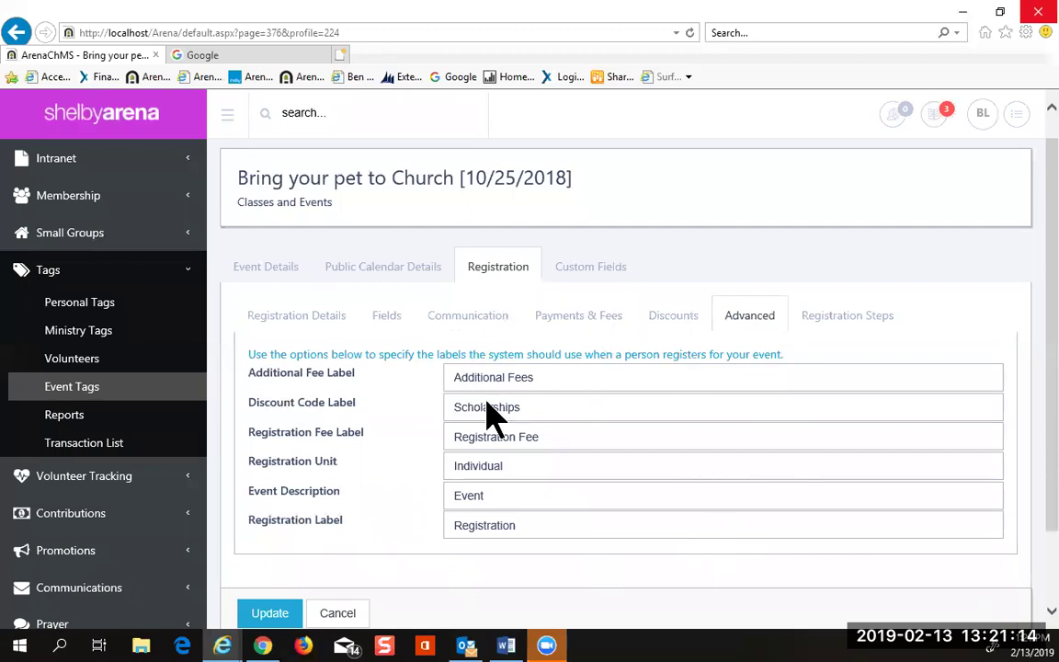
pyautogui.click(565, 410)
pyautogui.scroll(-2, 432, 524)
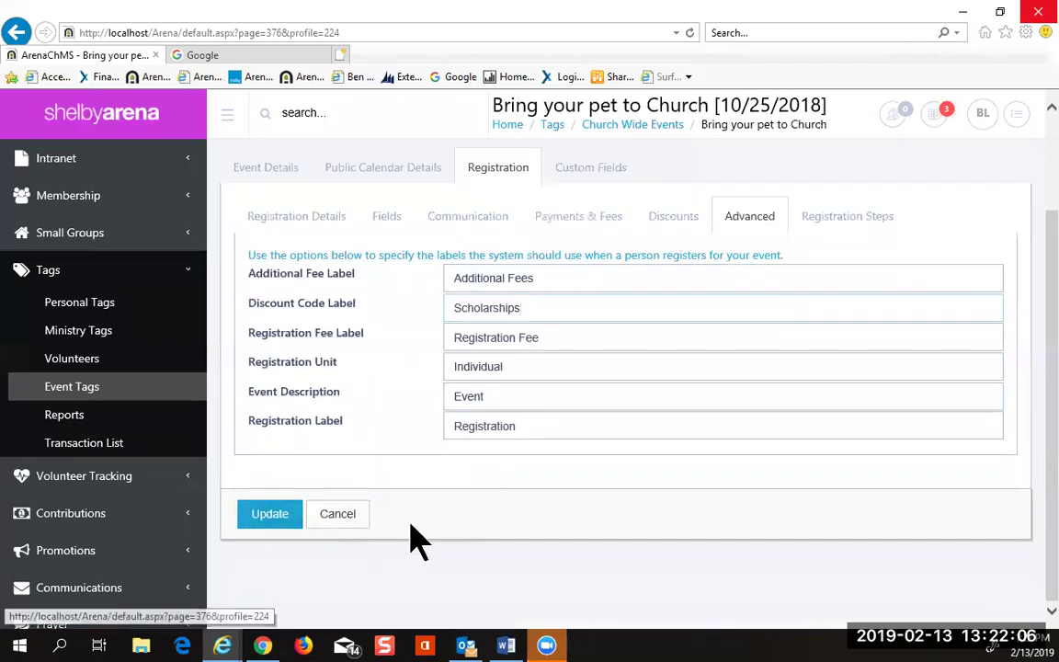
pyautogui.click(263, 522)
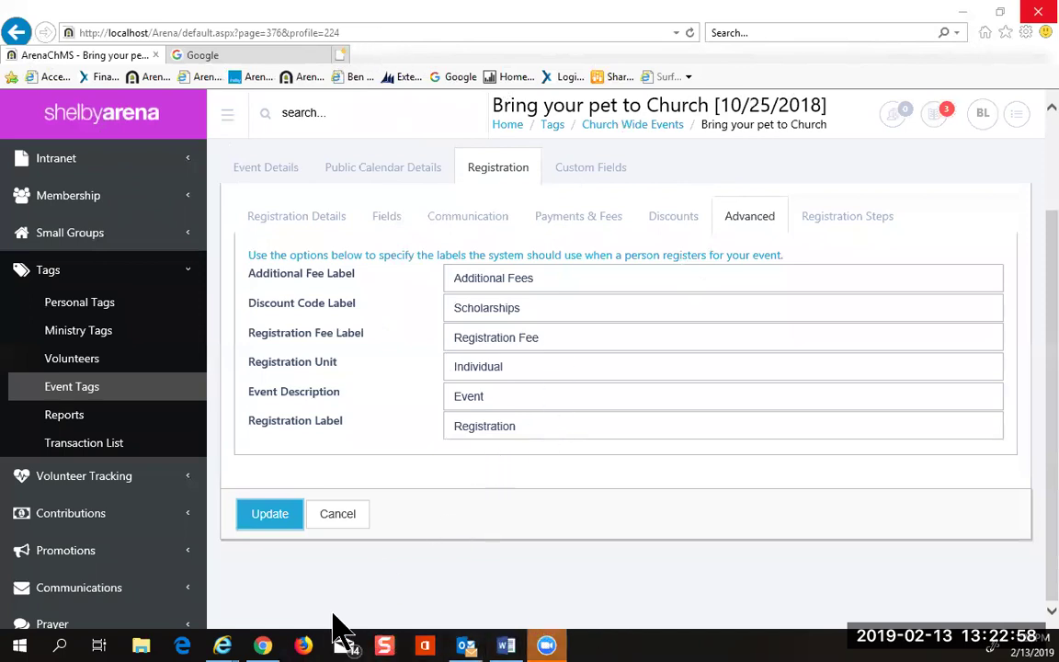
# Step: Switch to the Word document to view the wireless and Arena access details, and return to the Arena event window
pyautogui.click(505, 621)
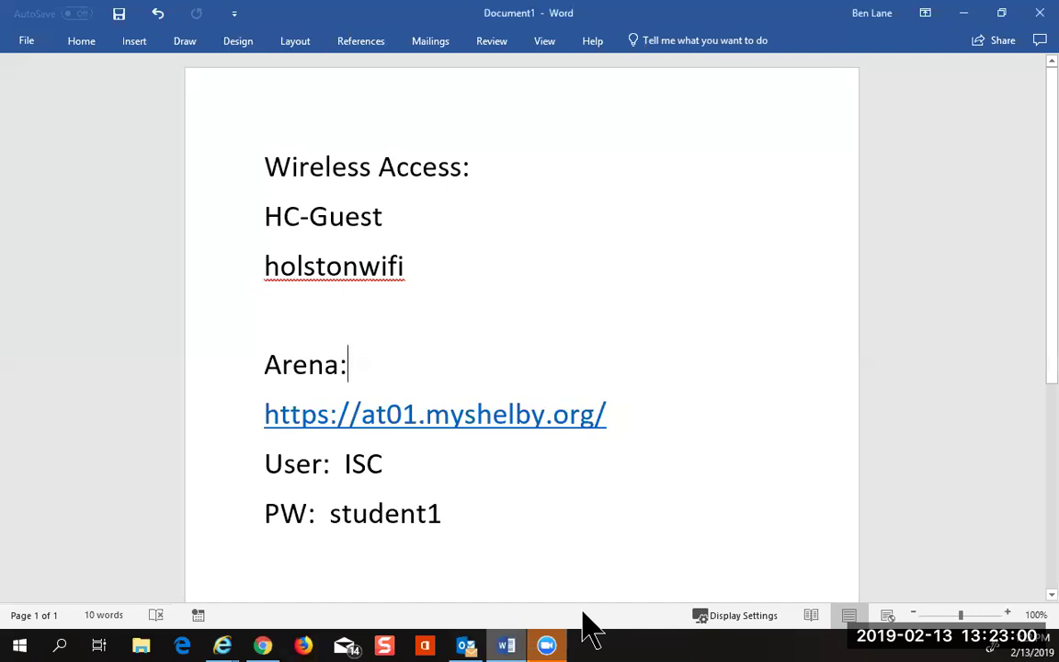
pyautogui.click(963, 17)
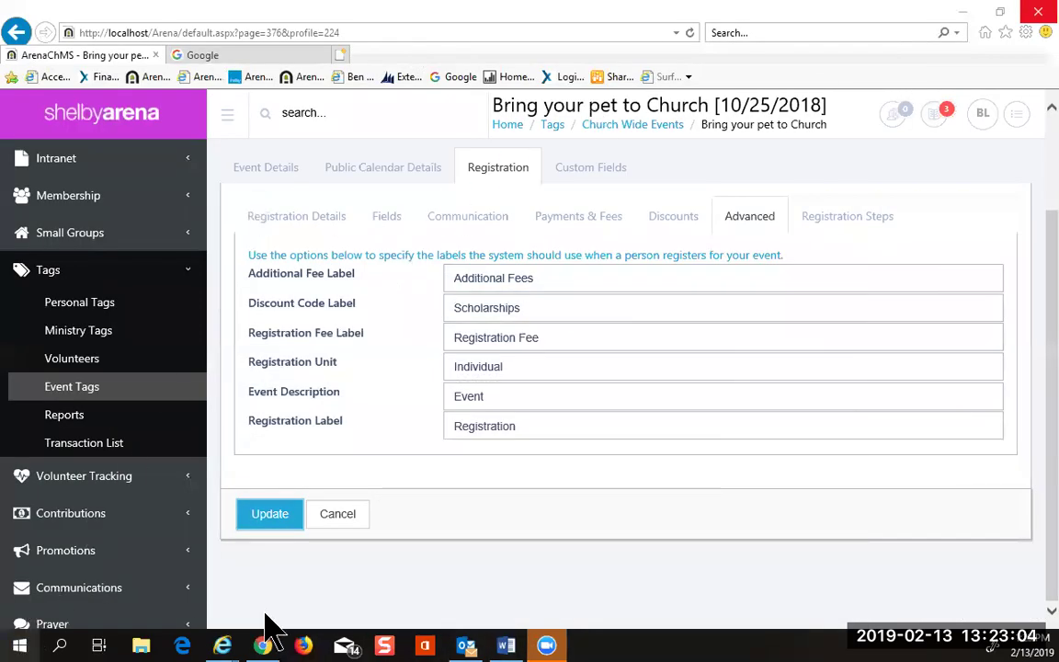
pyautogui.moveTo(222, 614)
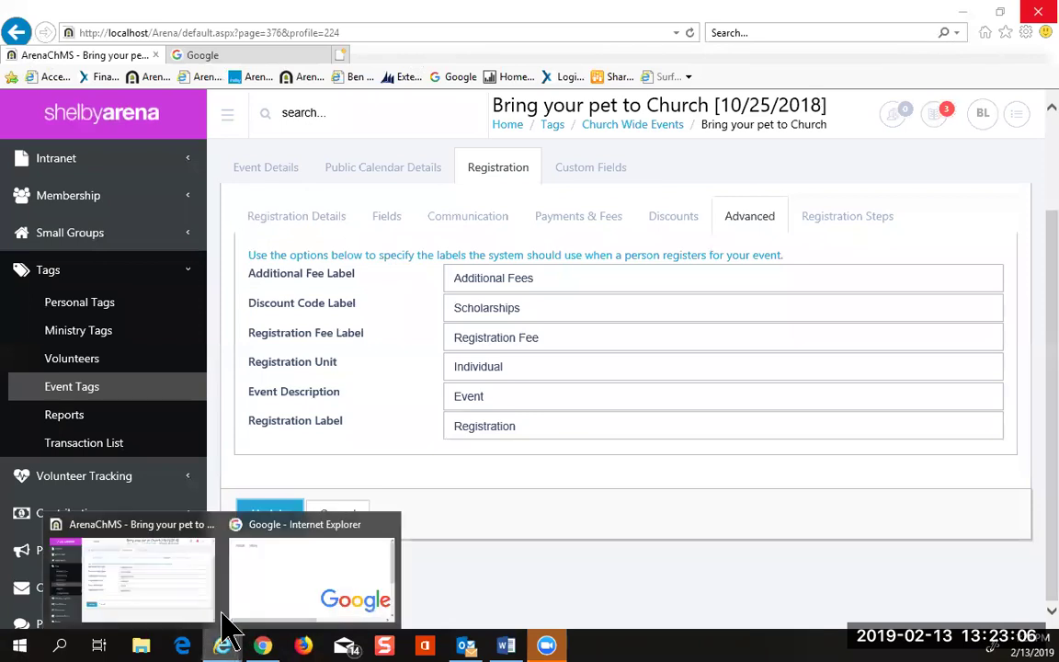
pyautogui.click(145, 583)
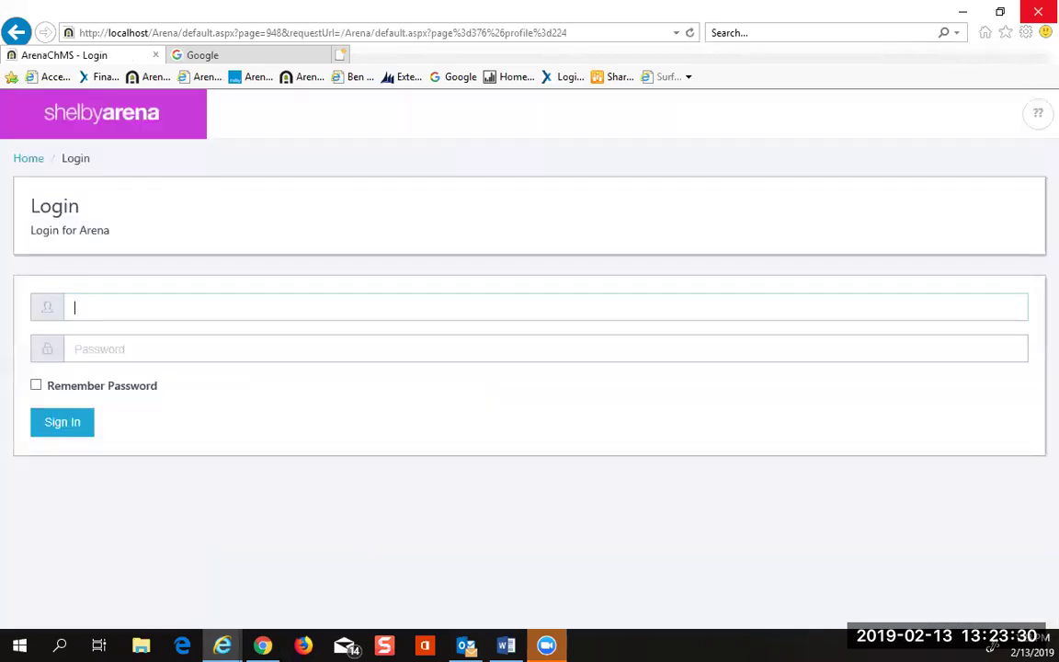
# Step: Sign back in to Arena with the saved username and account password
pyautogui.write('b')
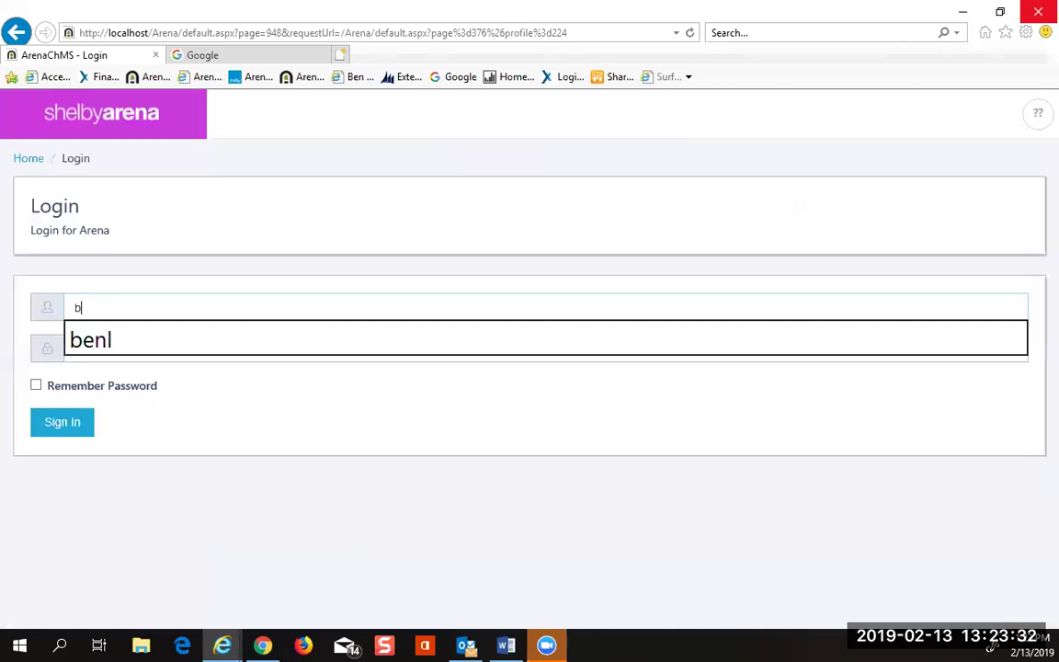
pyautogui.press('Down')
pyautogui.press('Return')
pyautogui.press('Return')
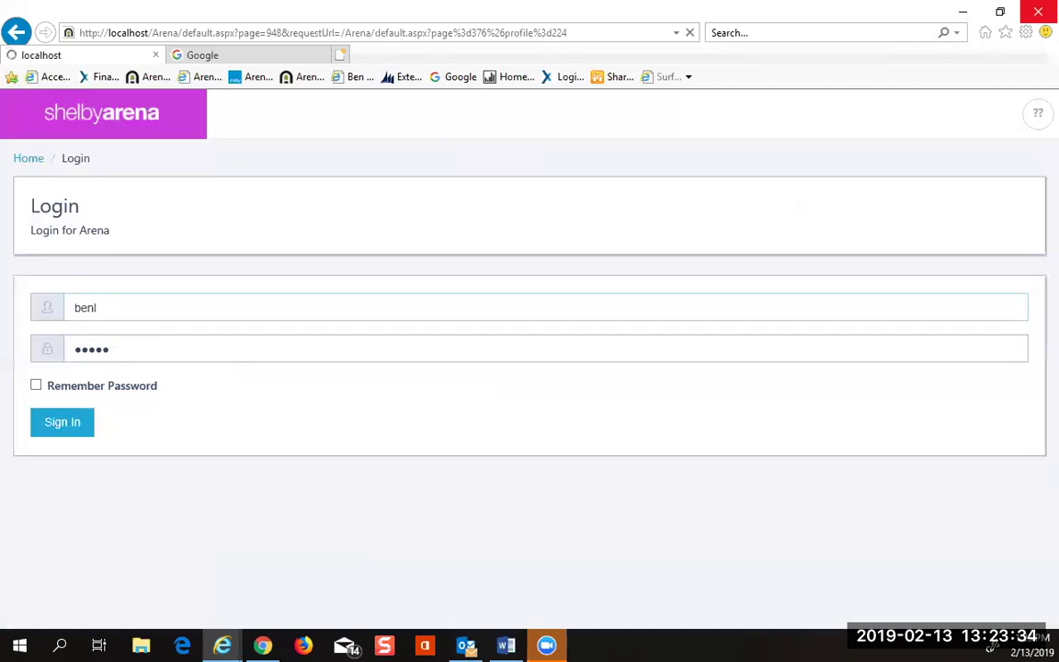
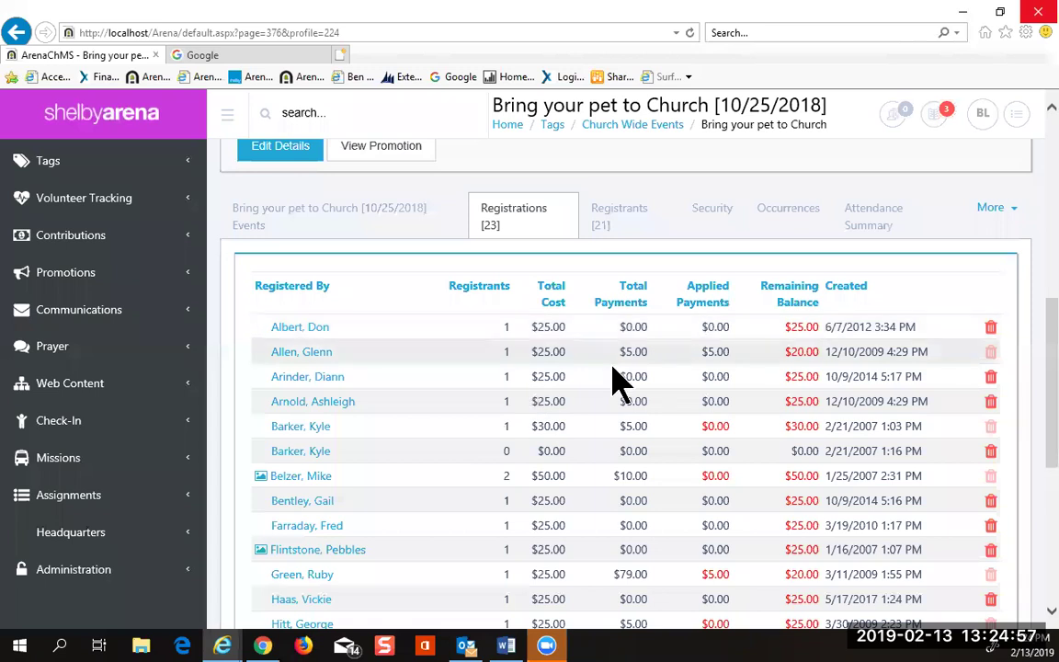
# Step: Examine the event's list of registrations with their payments and balances, and open its list of registrants
pyautogui.scroll(-4, 620, 383)
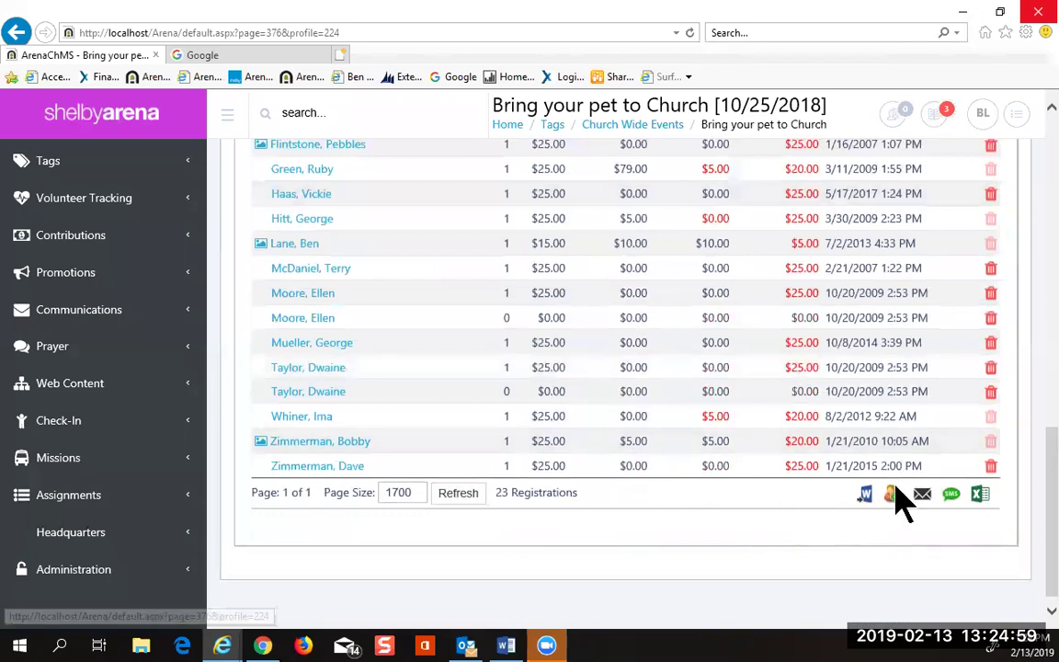
pyautogui.scroll(4, 827, 441)
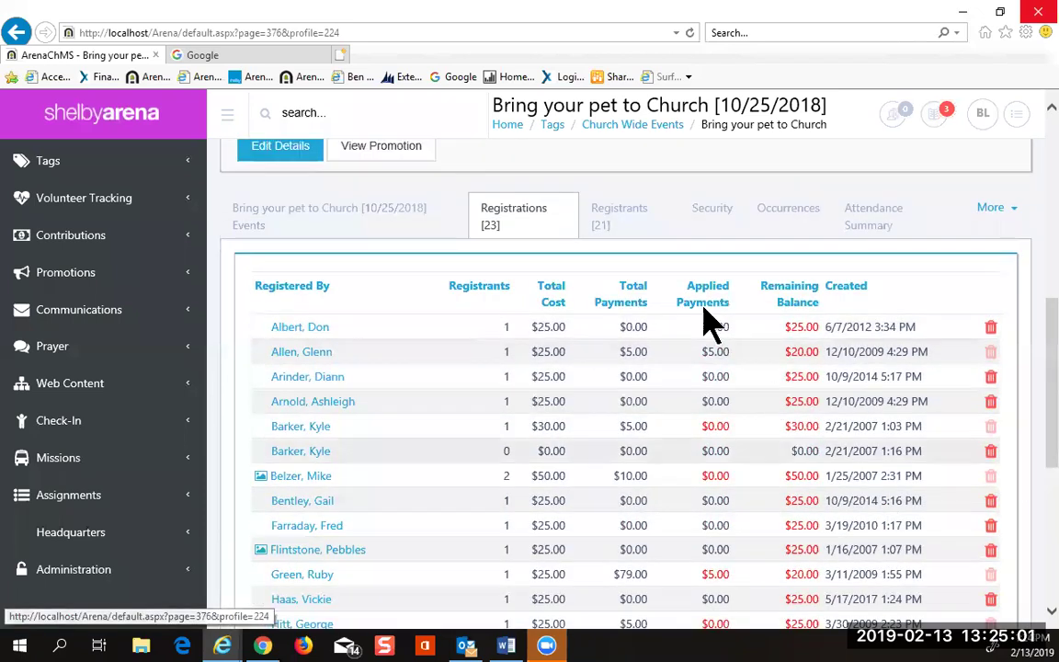
pyautogui.click(619, 227)
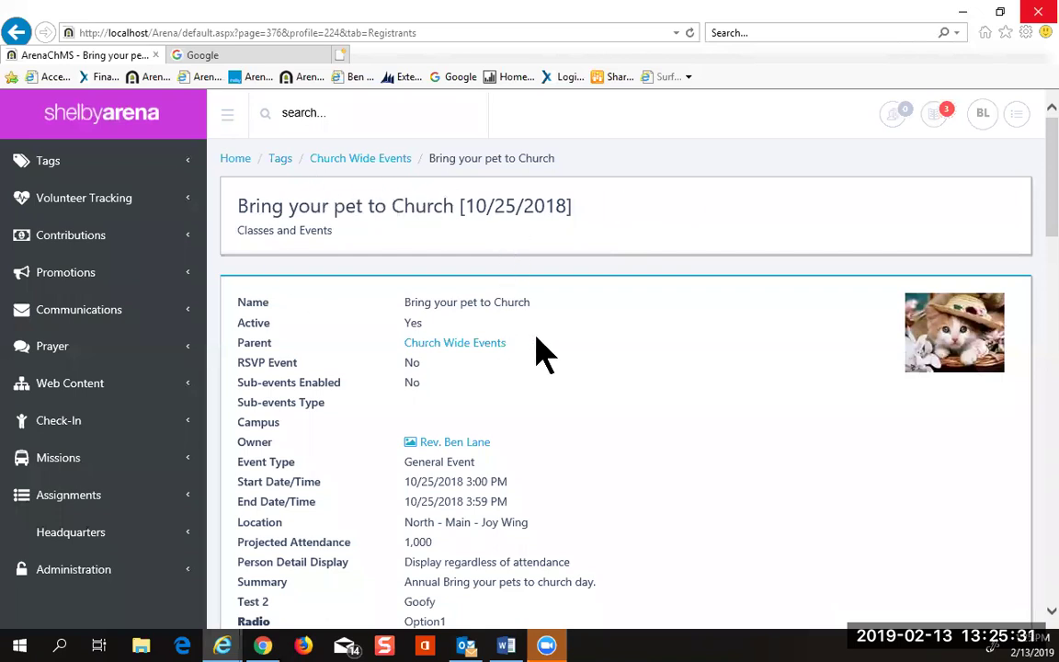
pyautogui.scroll(-5, 538, 348)
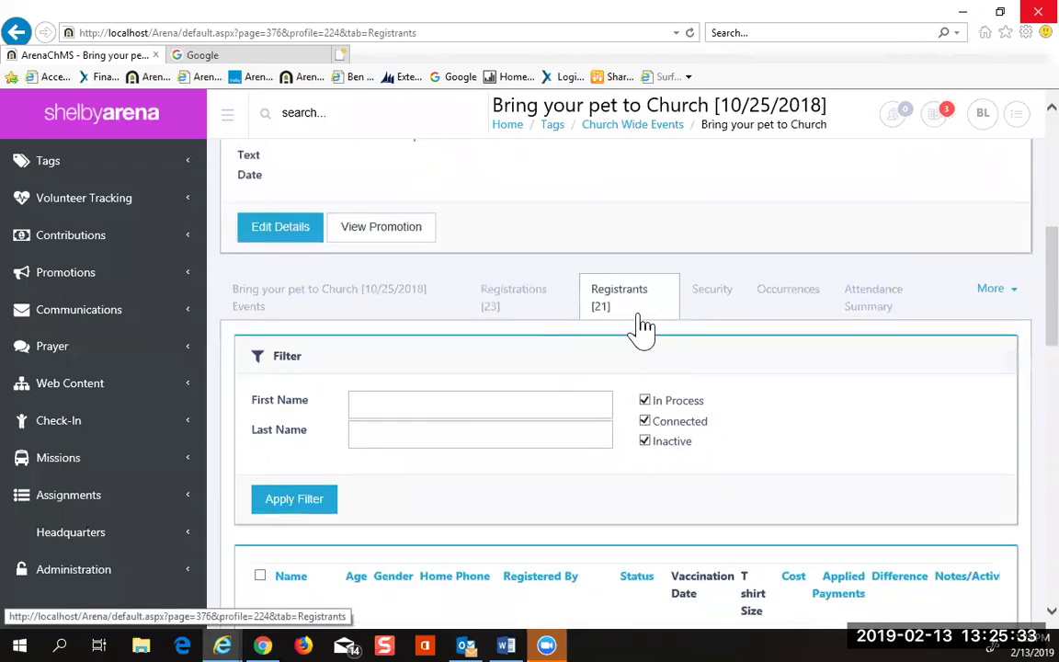
# Step: Return to the event's registrations and delete the registration with zero registrants created 2/21/2007 1:16 PM
pyautogui.click(531, 309)
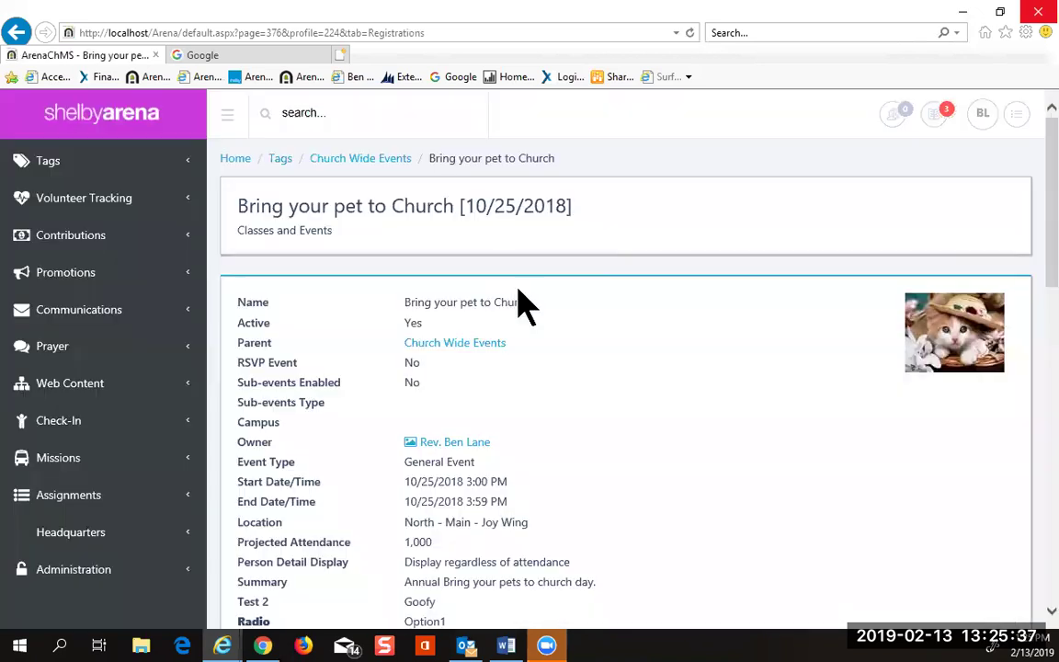
pyautogui.scroll(-5, 480, 449)
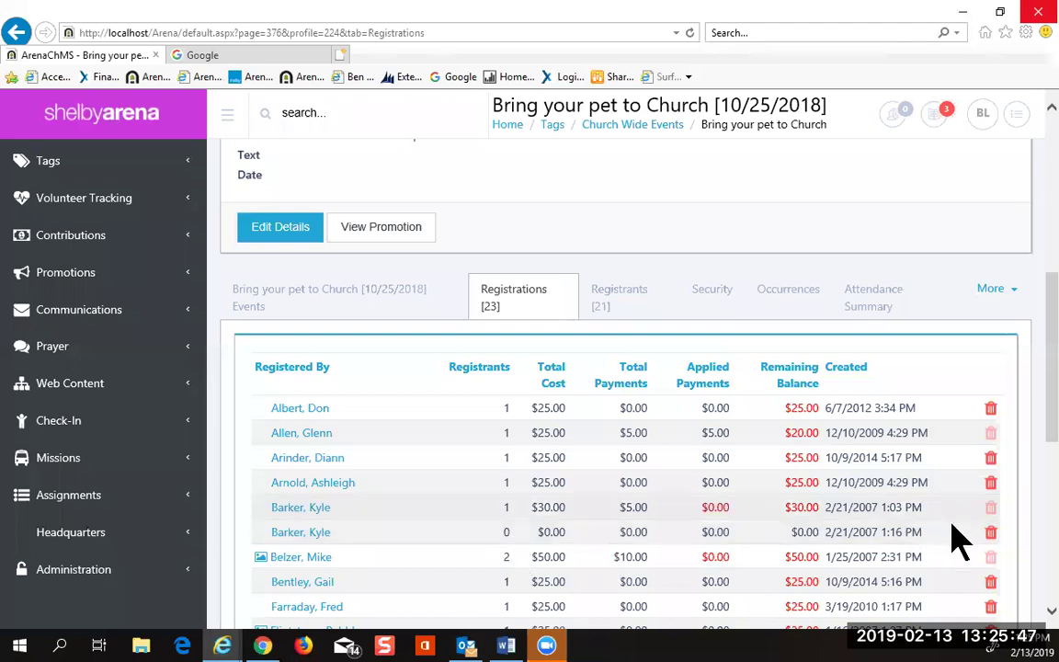
pyautogui.click(993, 534)
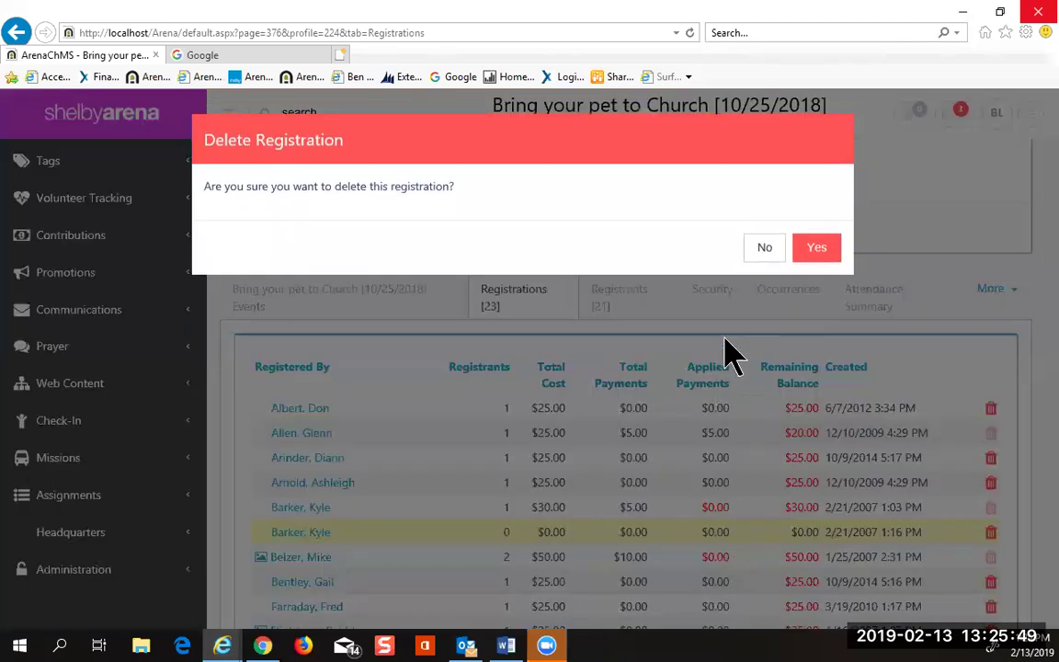
pyautogui.click(836, 256)
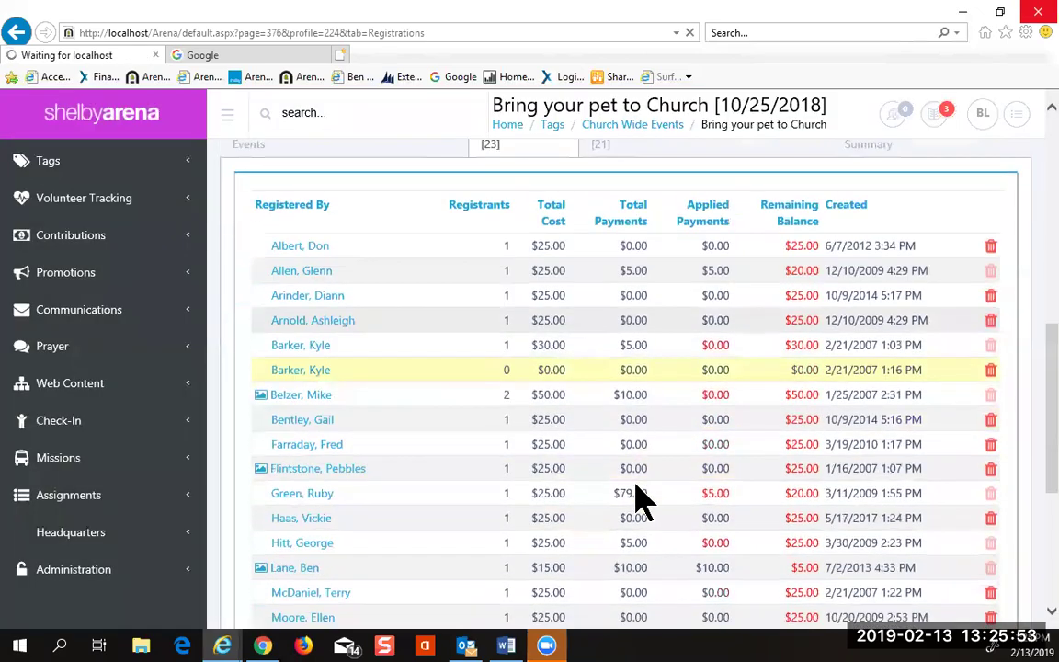
pyautogui.scroll(-7, 641, 497)
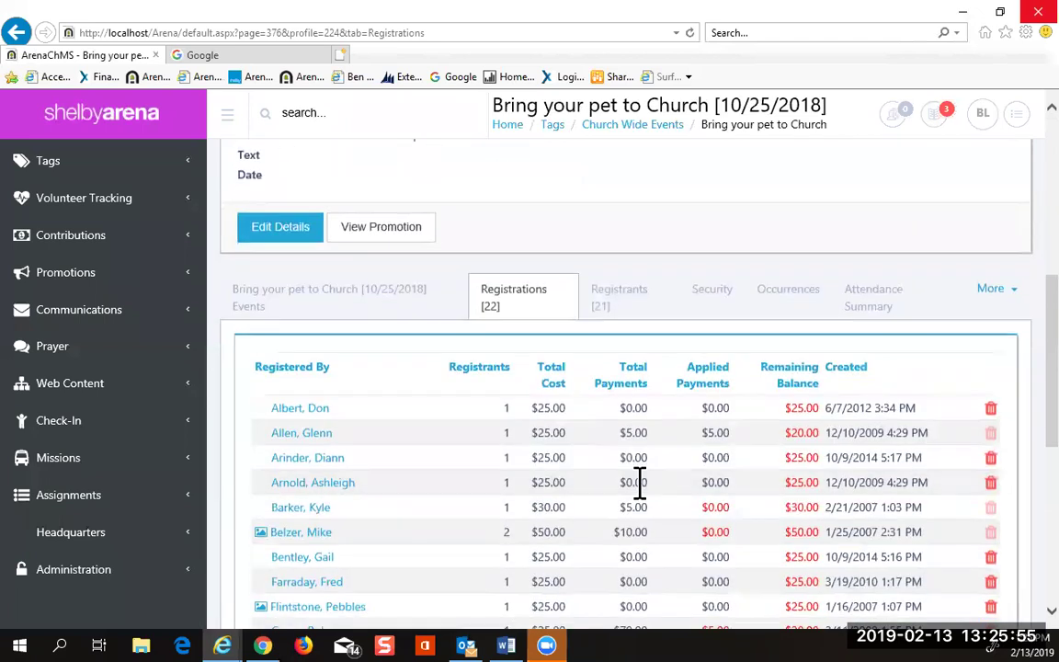
pyautogui.scroll(-1, 640, 485)
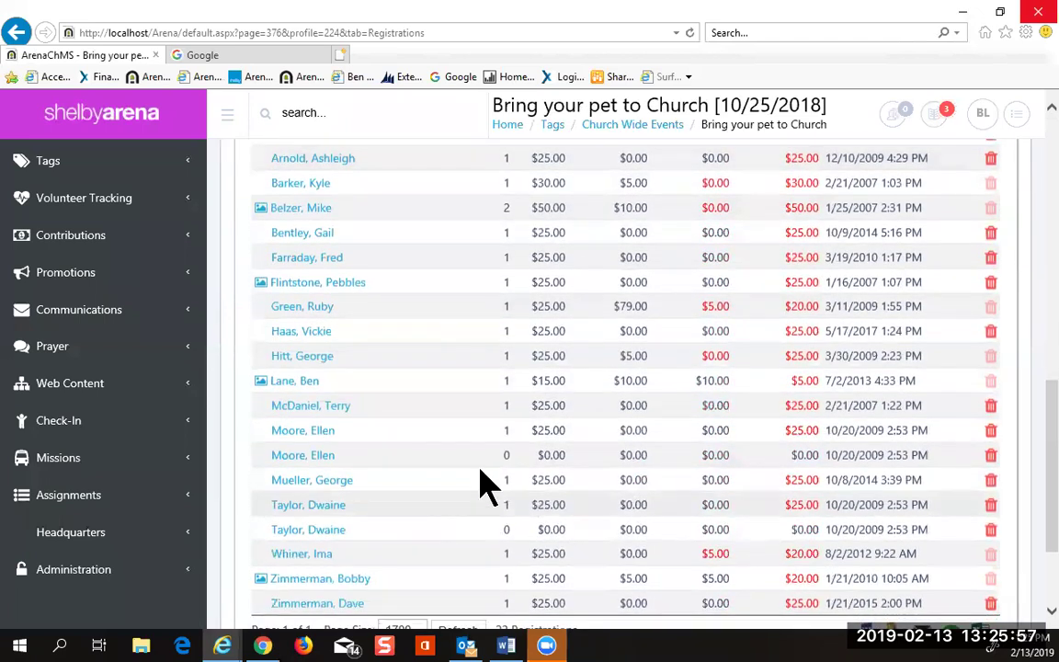
# Step: Delete the first of the two registrations with zero registrants created 10/20/2009 2:53 PM
pyautogui.click(990, 455)
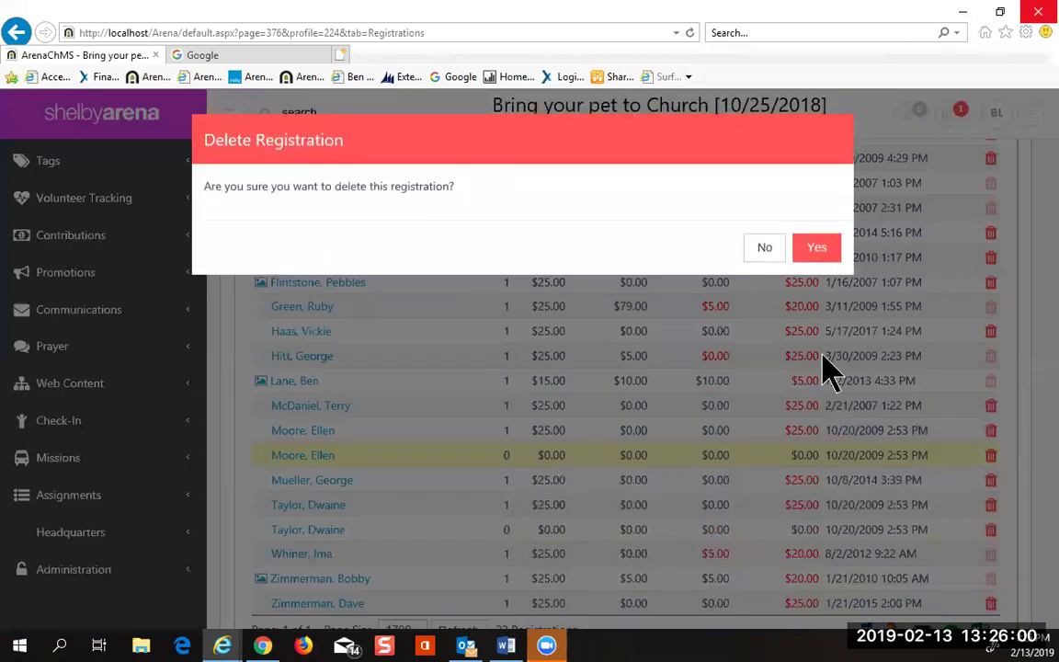
pyautogui.click(818, 248)
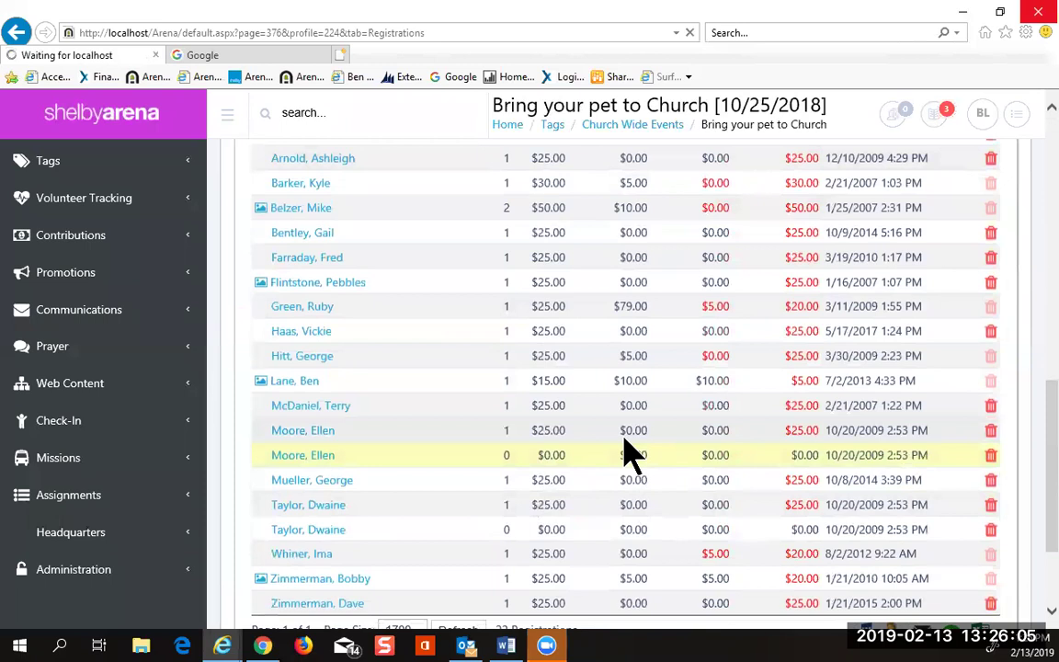
pyautogui.scroll(-5, 632, 457)
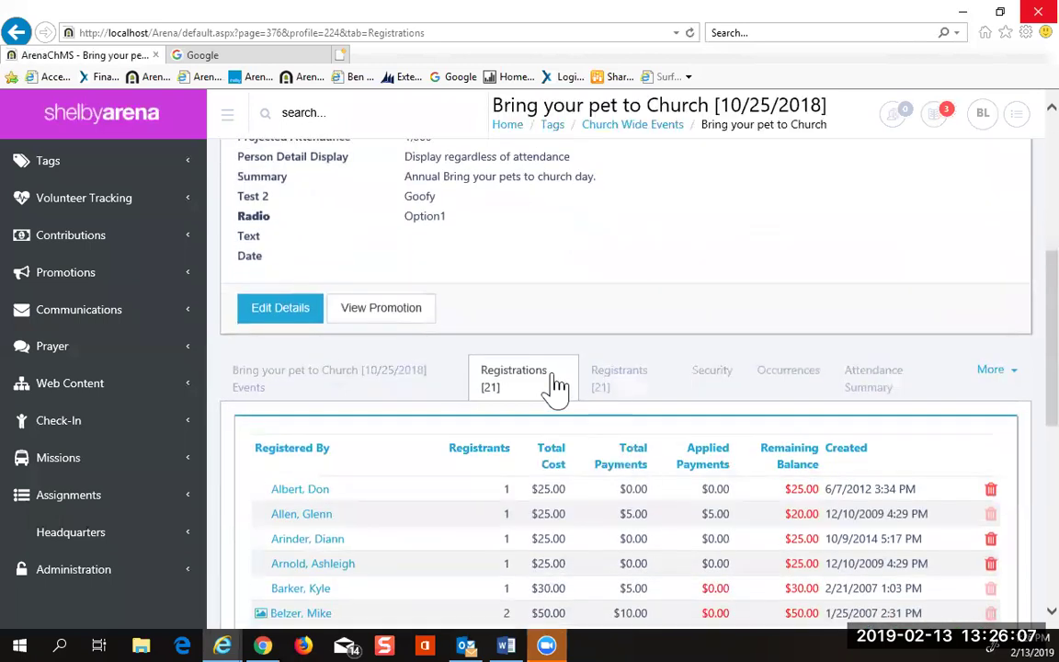
# Step: Open the event's list of registrants and examine their statuses, costs, payments and balances
pyautogui.click(612, 389)
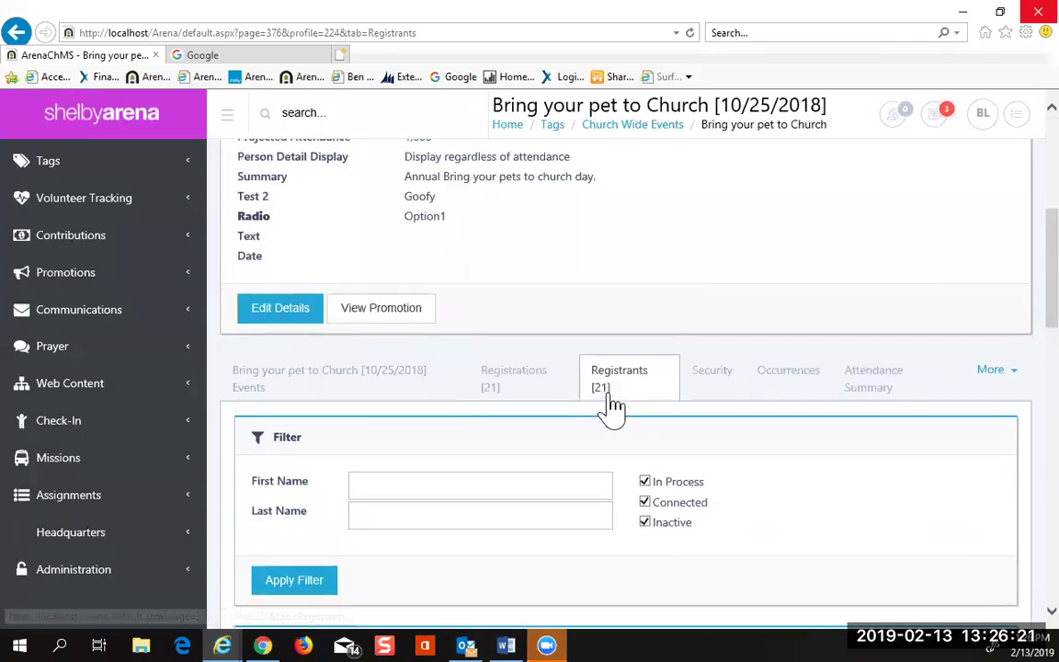
pyautogui.scroll(-6, 612, 409)
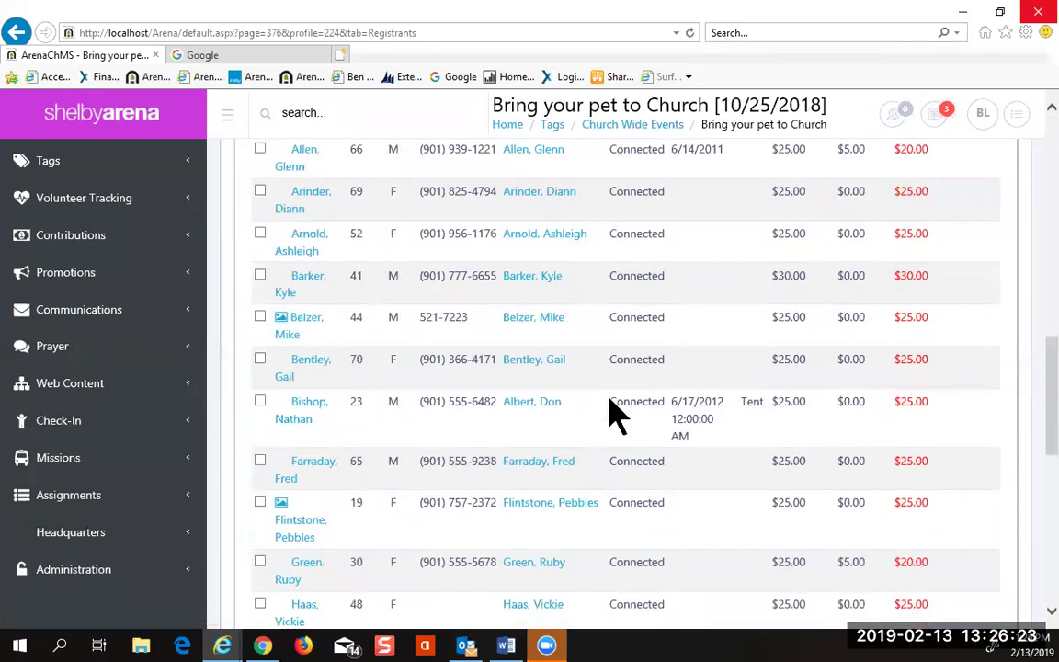
pyautogui.scroll(-6, 612, 409)
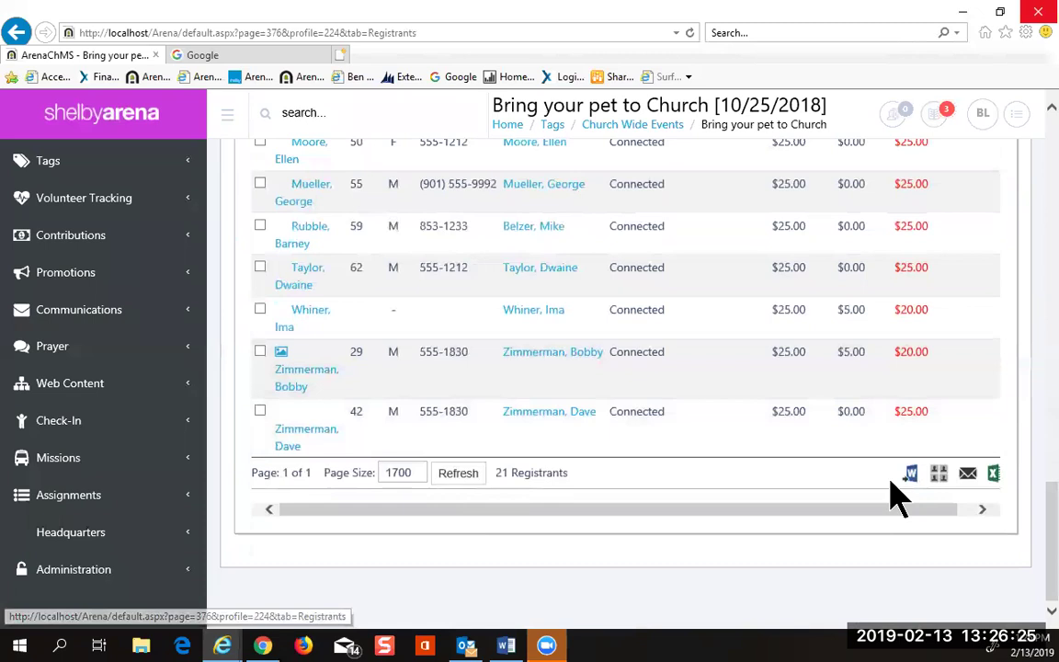
pyautogui.scroll(1, 632, 439)
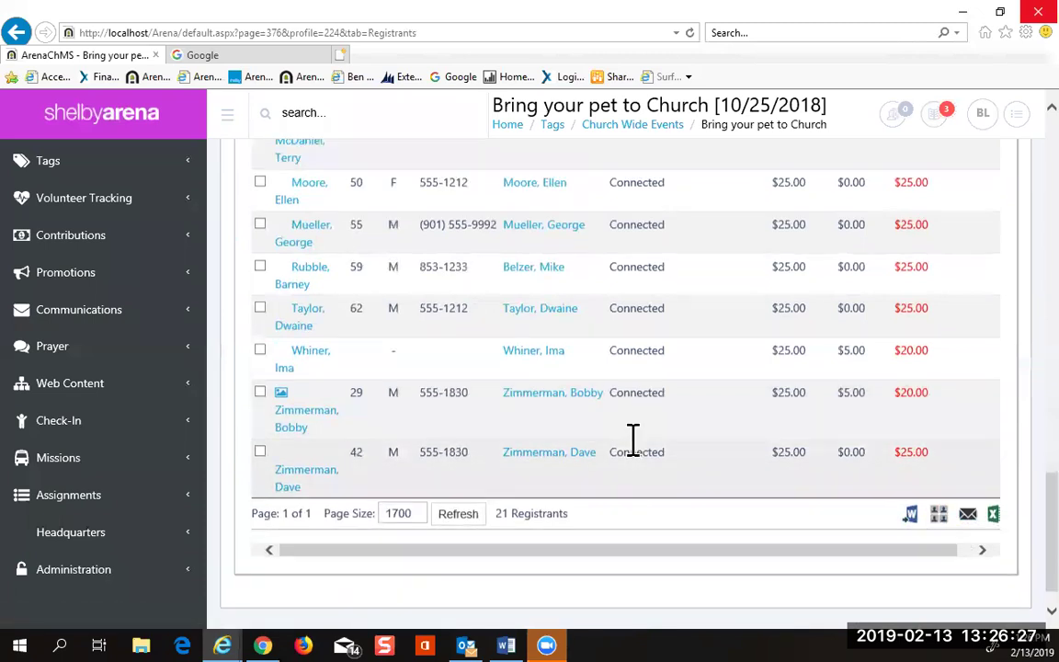
pyautogui.scroll(15, 634, 450)
pyautogui.scroll(-3, 669, 453)
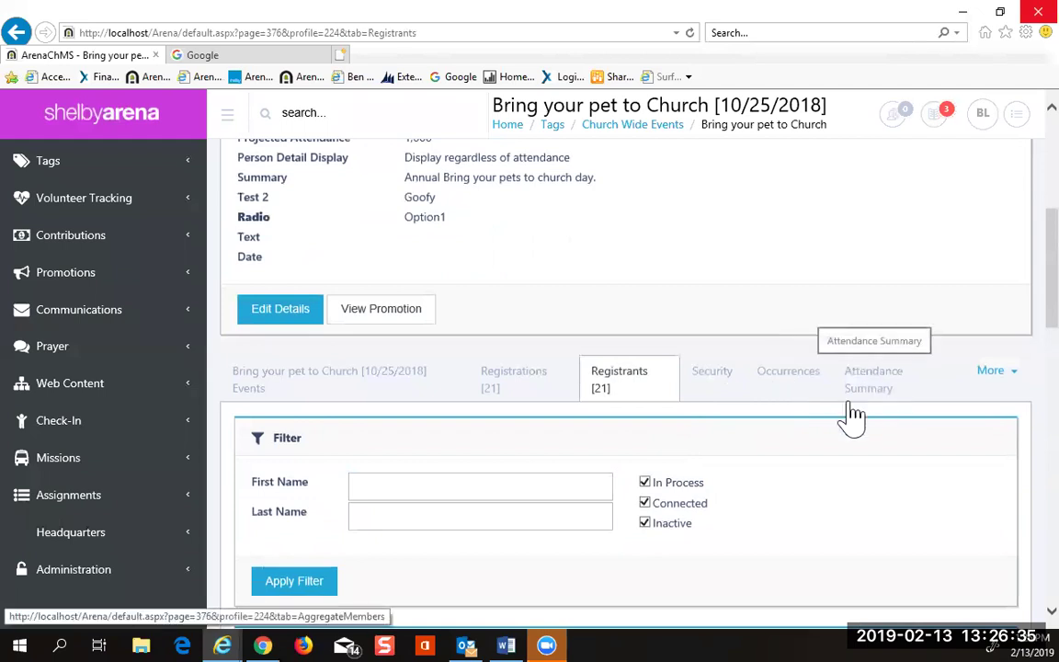
# Step: Open the event's transactions and examine the payment methods, amounts and applied amounts
pyautogui.click(1007, 374)
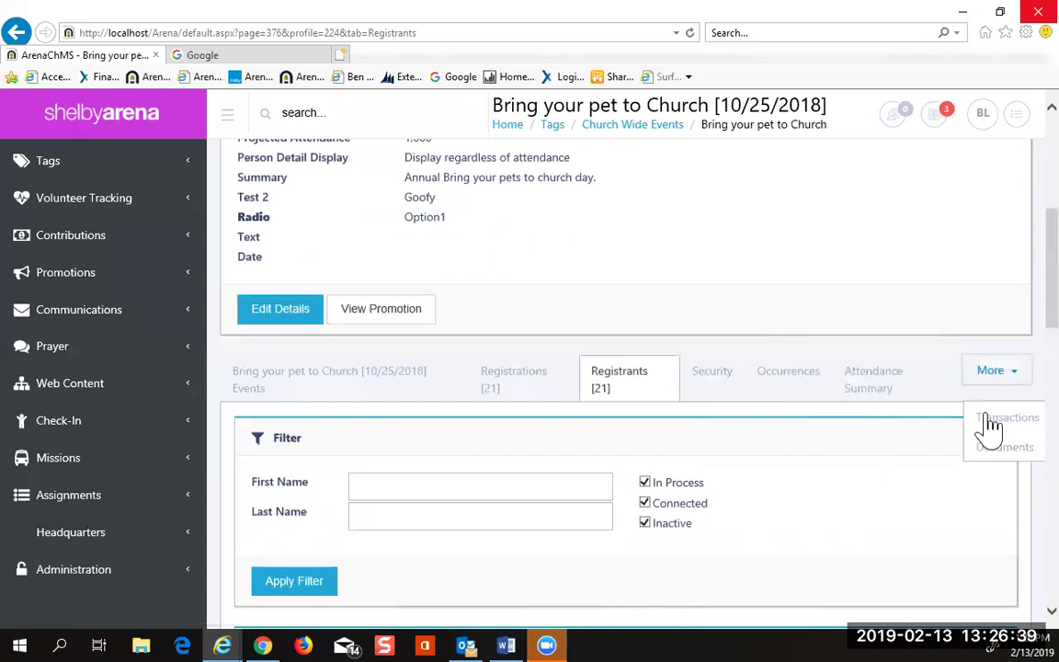
pyautogui.click(999, 422)
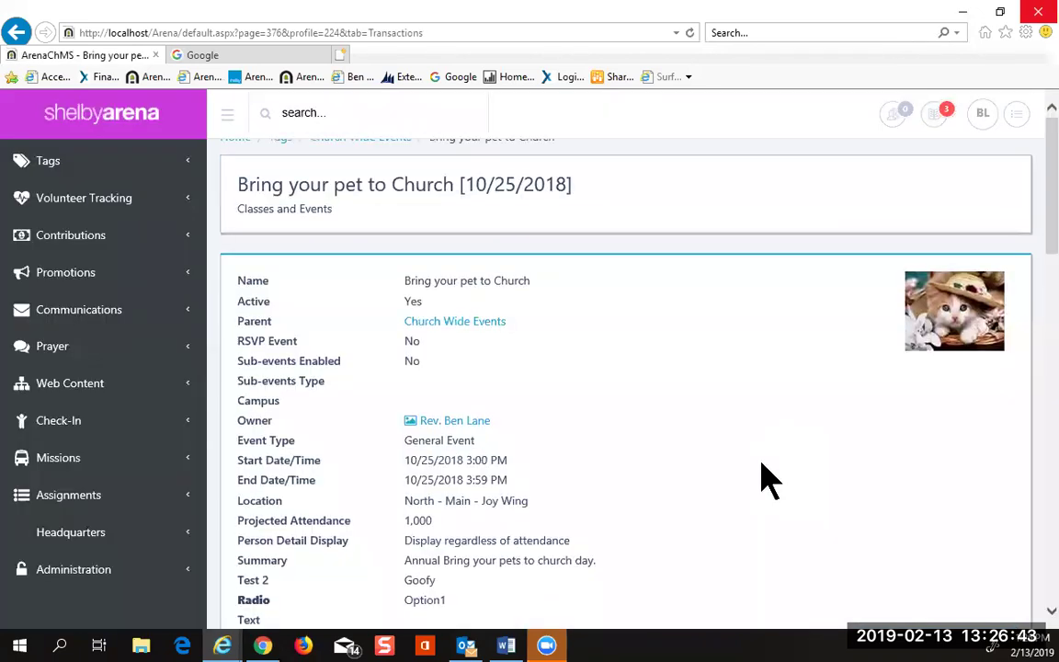
pyautogui.scroll(-2, 764, 477)
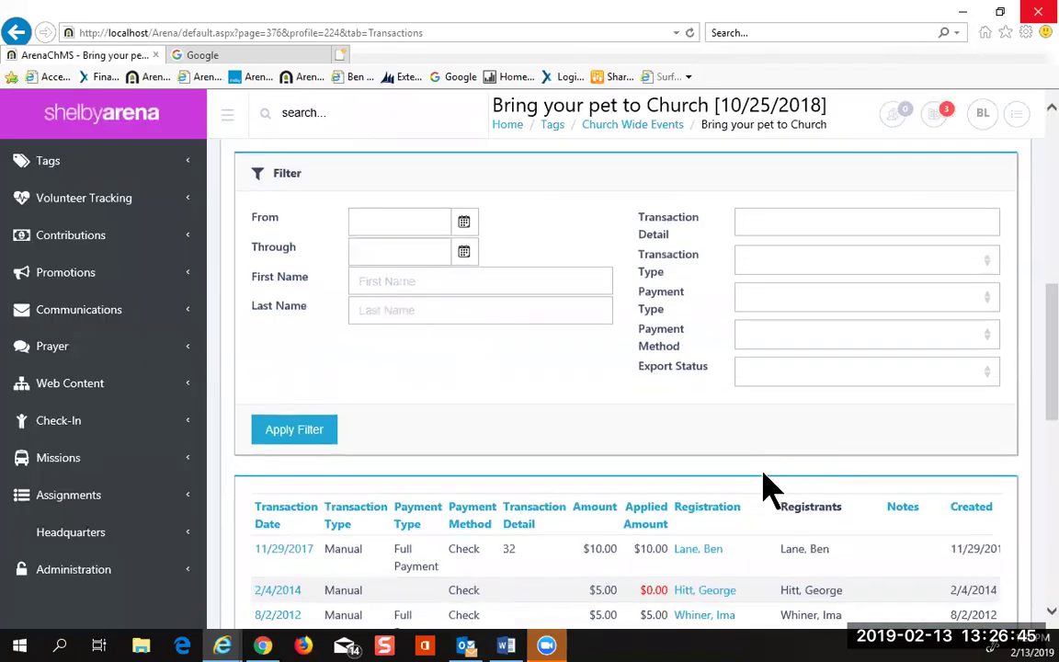
pyautogui.scroll(-2, 735, 514)
pyautogui.scroll(-3, 658, 499)
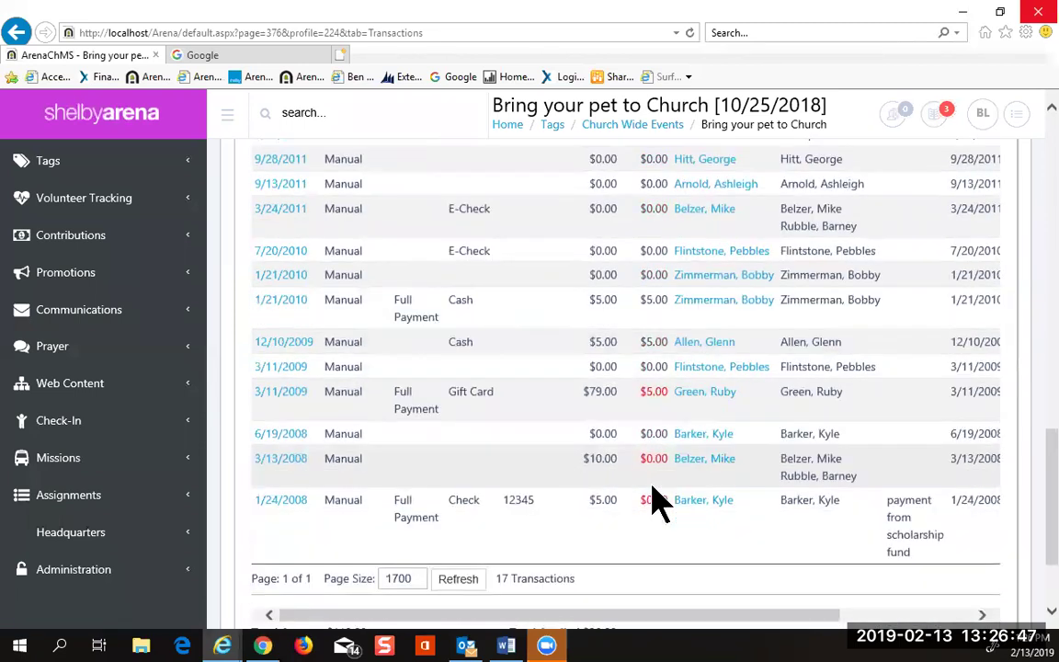
pyautogui.moveTo(728, 618); pyautogui.dragTo(663, 632)
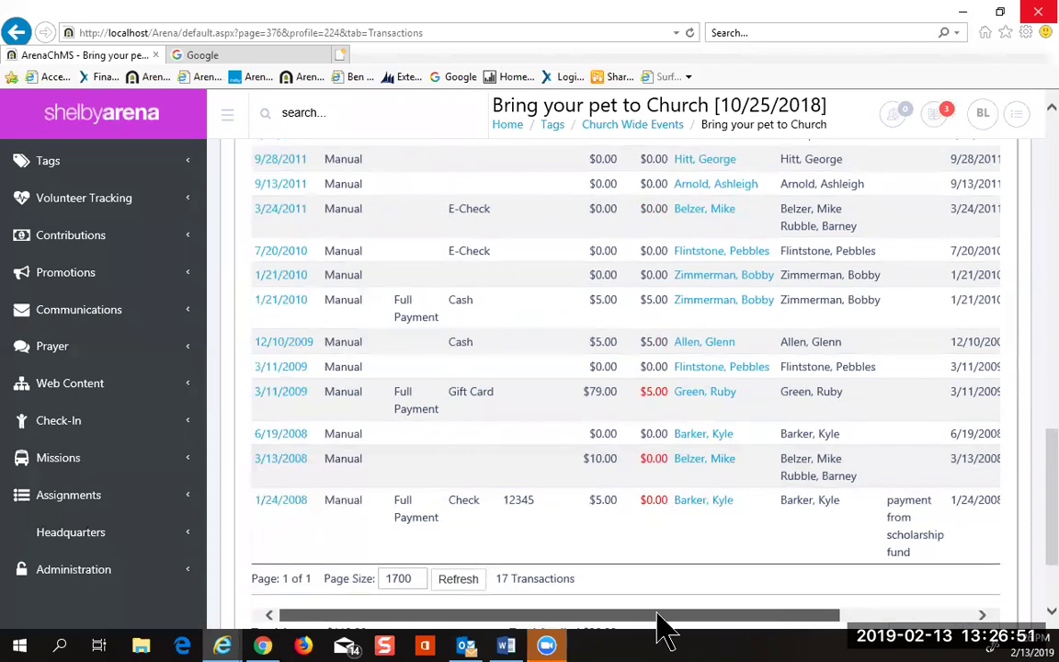
pyautogui.scroll(6, 634, 528)
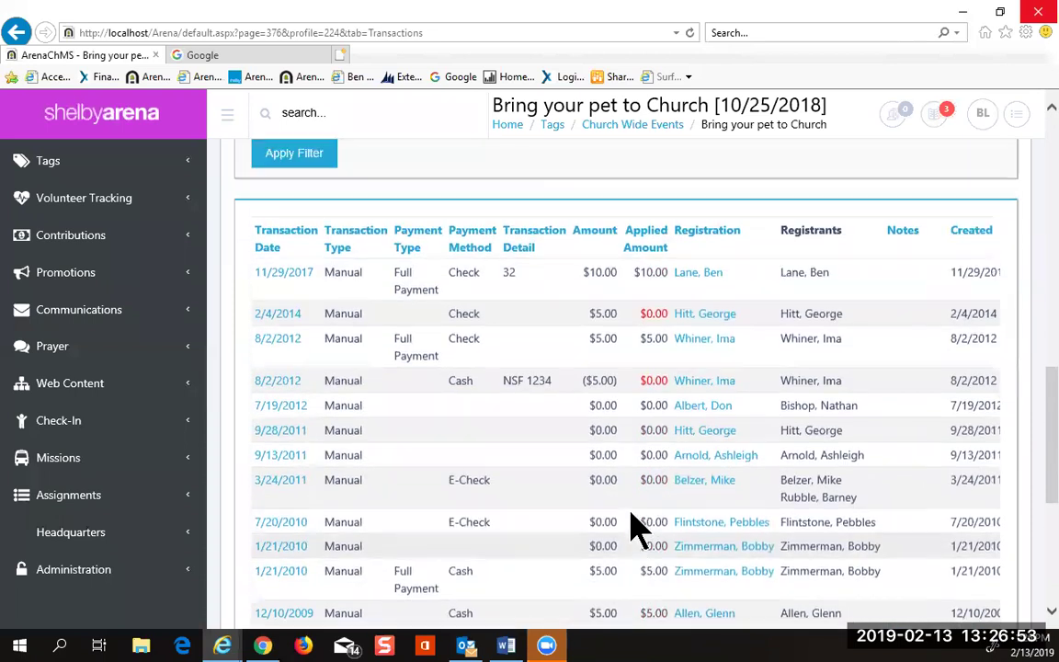
pyautogui.scroll(3, 637, 524)
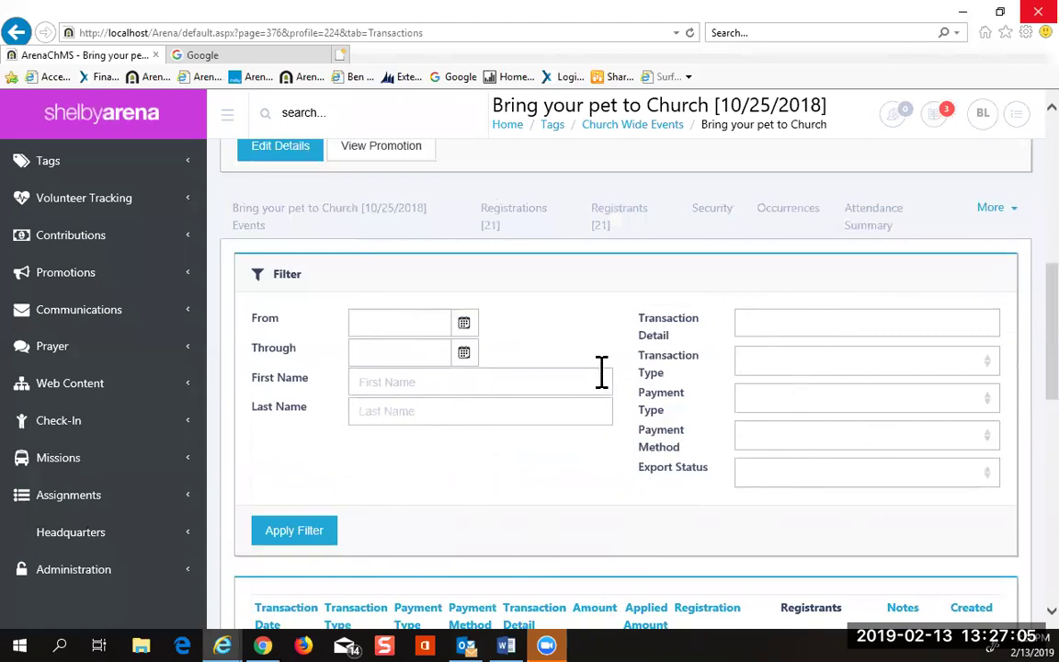
# Step: Examine the transaction totals at the end of the list and the creation and export details of each transaction
pyautogui.scroll(-5, 610, 385)
pyautogui.scroll(-4, 609, 372)
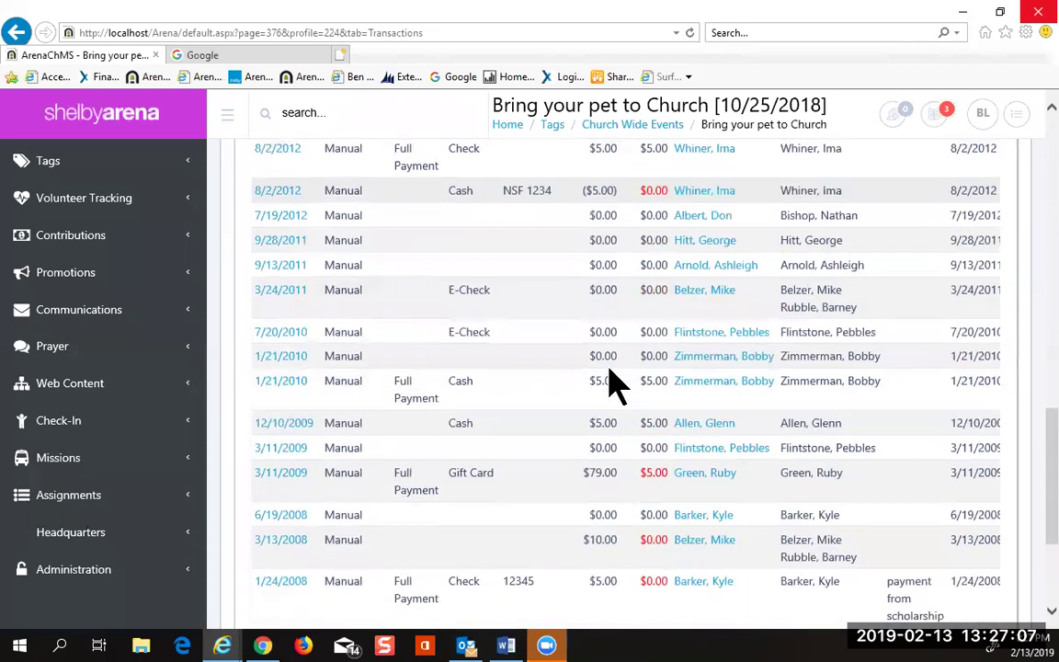
pyautogui.scroll(-5, 609, 368)
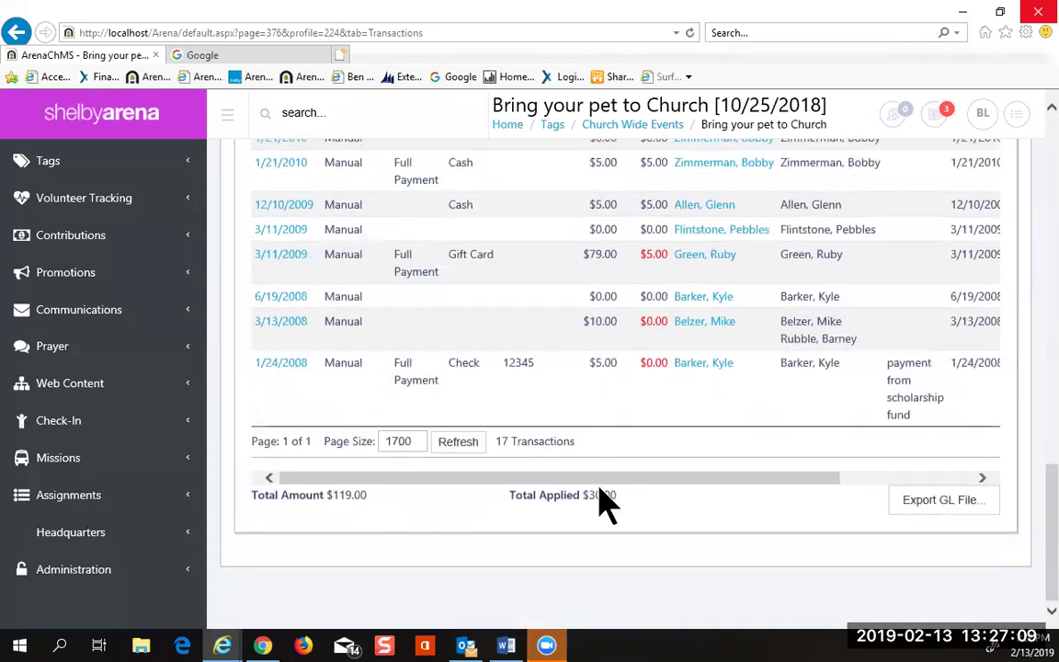
pyautogui.moveTo(599, 483); pyautogui.dragTo(721, 479)
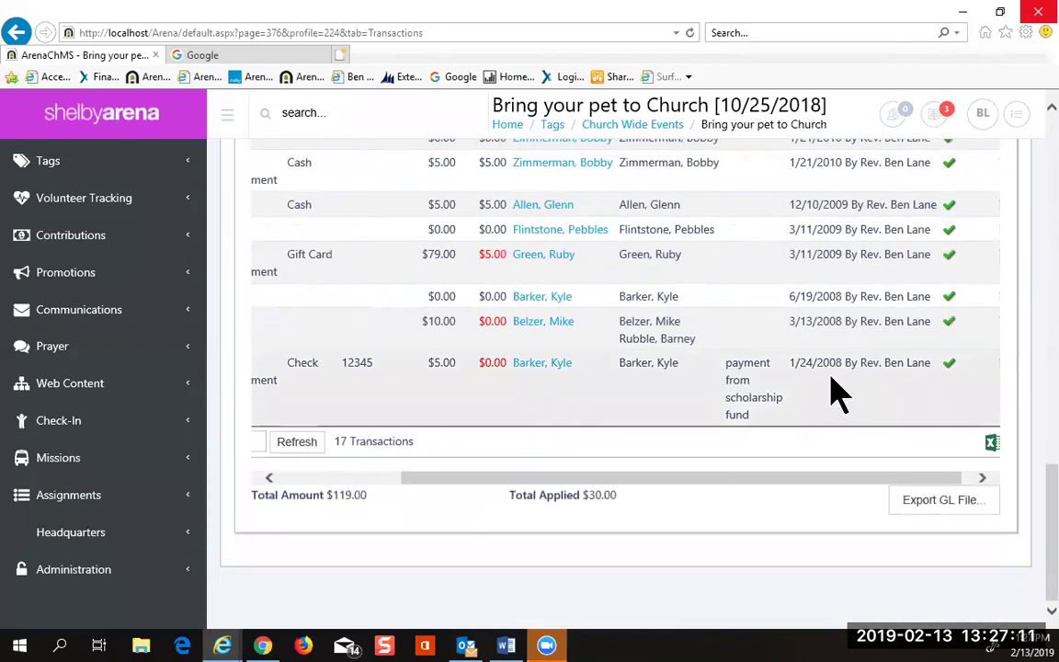
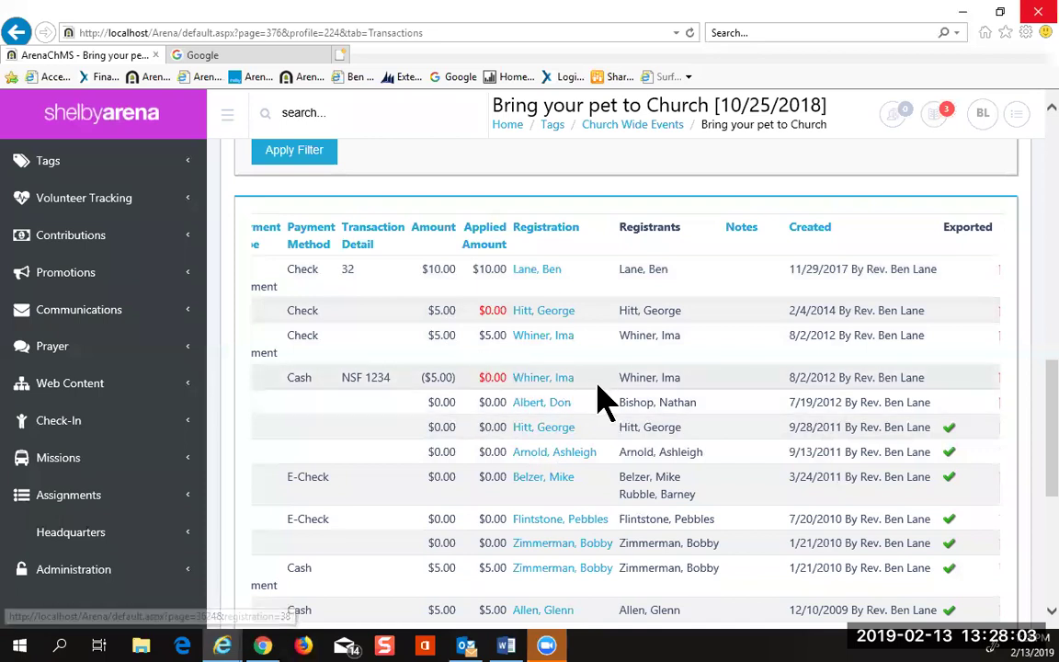
# Step: Try to open the registration of the 1/24/2008 check transaction and return to the event's transactions
pyautogui.scroll(-3, 602, 402)
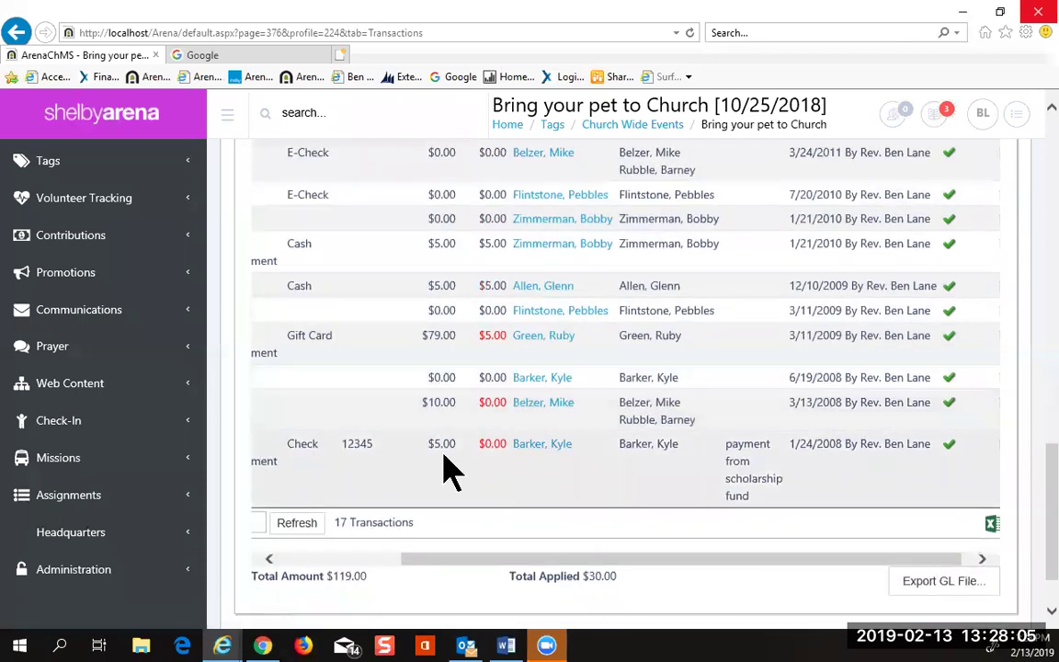
pyautogui.click(546, 448)
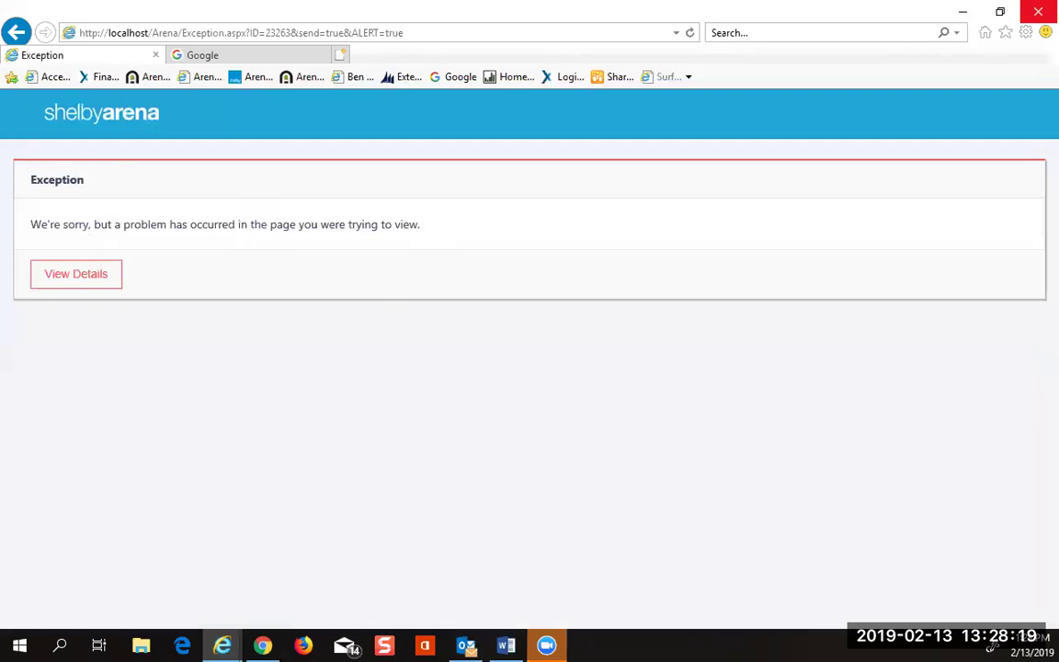
pyautogui.click(16, 32)
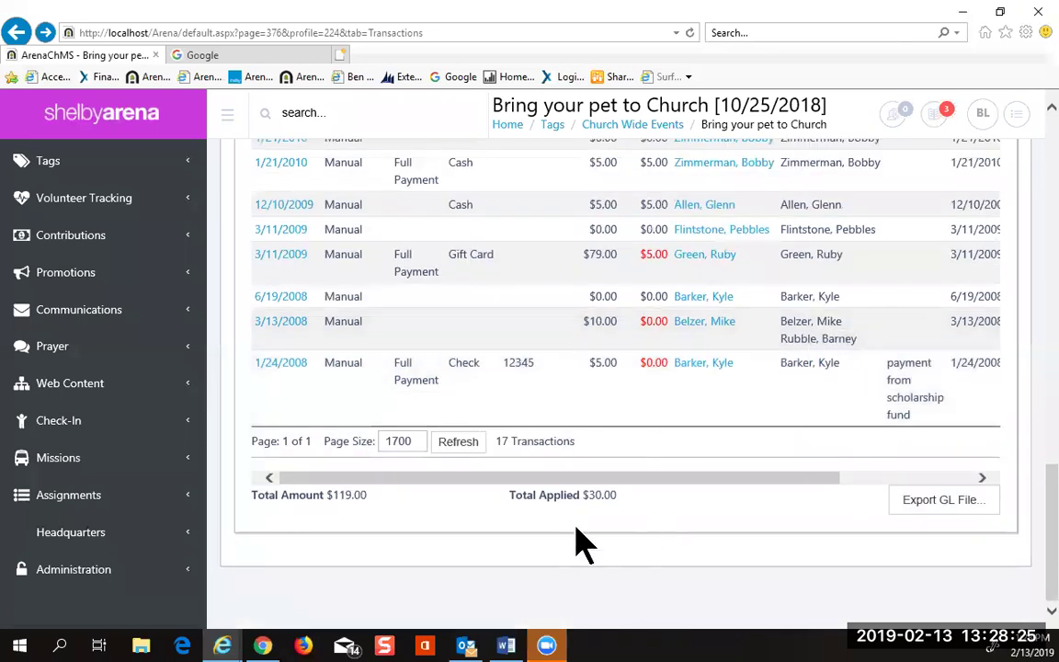
# Step: Review the transaction list, its filter options and the event's general details
pyautogui.moveTo(585, 478); pyautogui.dragTo(466, 494)
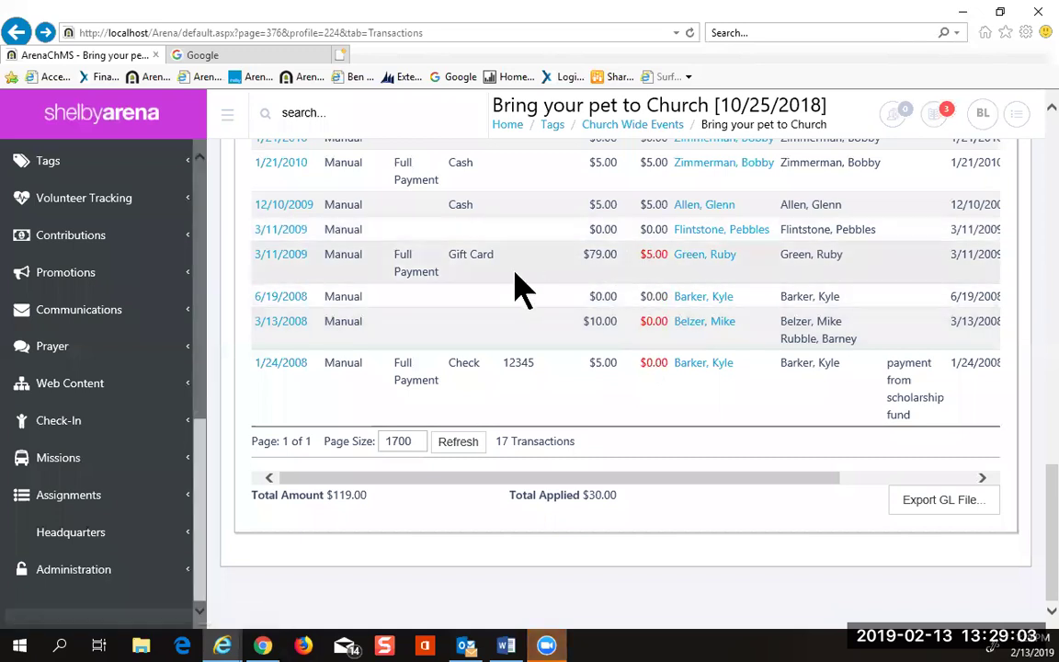
pyautogui.scroll(5, 473, 252)
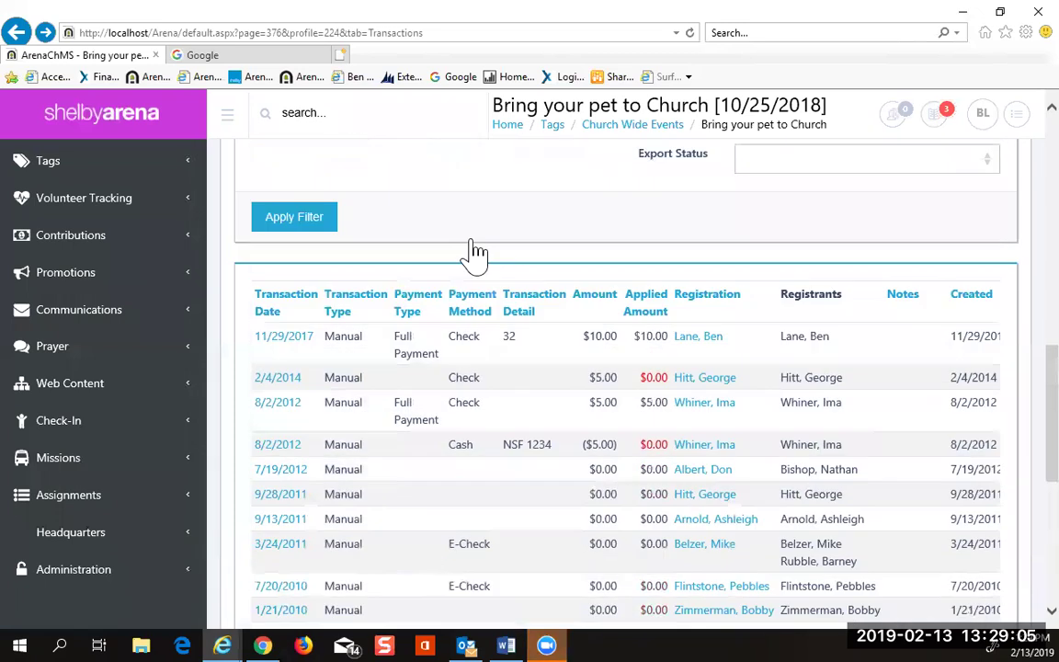
pyautogui.scroll(6, 473, 252)
pyautogui.scroll(-2, 473, 252)
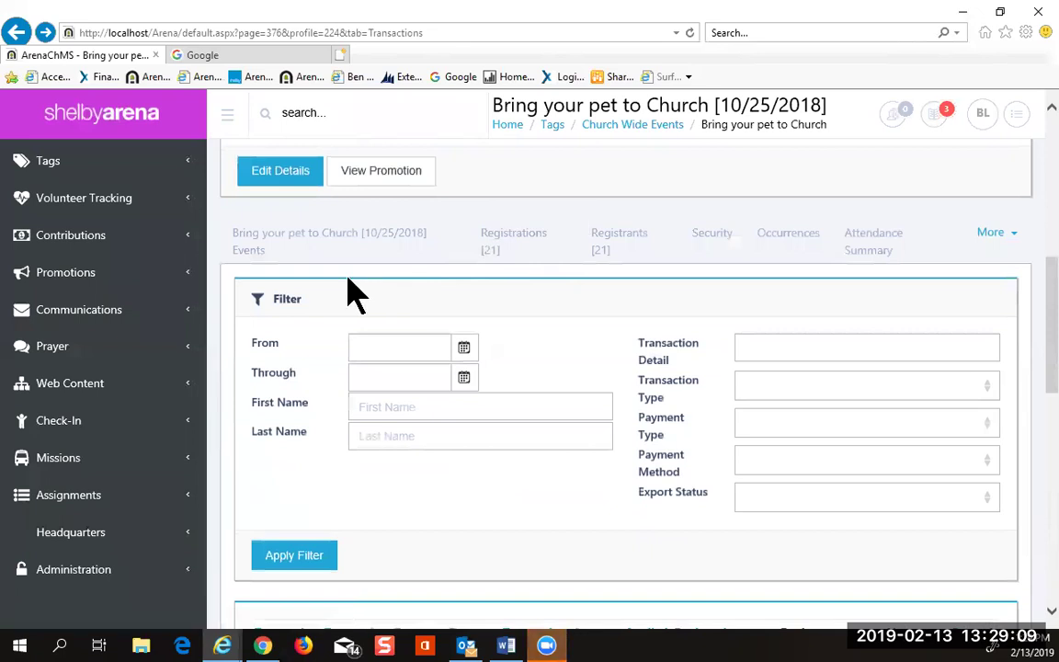
pyautogui.scroll(3, 250, 266)
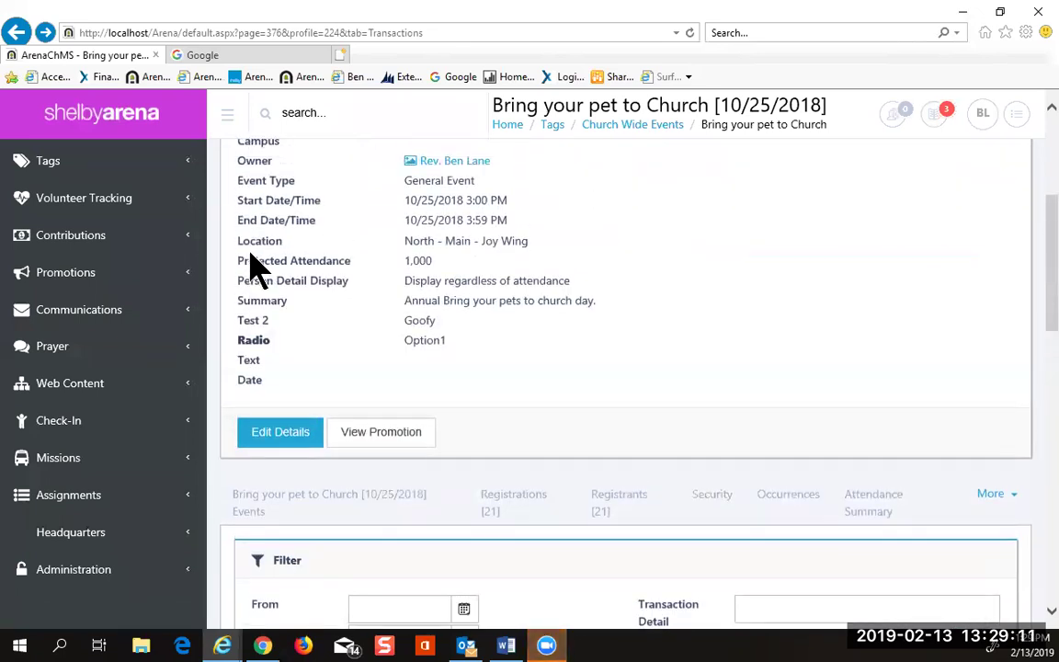
pyautogui.scroll(3, 250, 267)
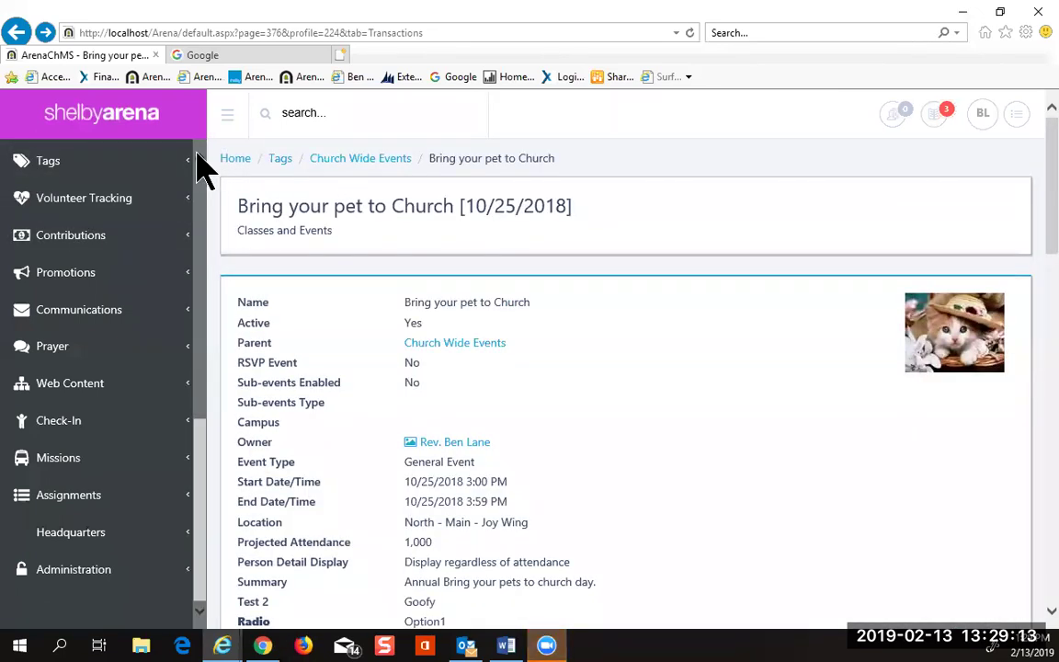
pyautogui.scroll(1, 198, 170)
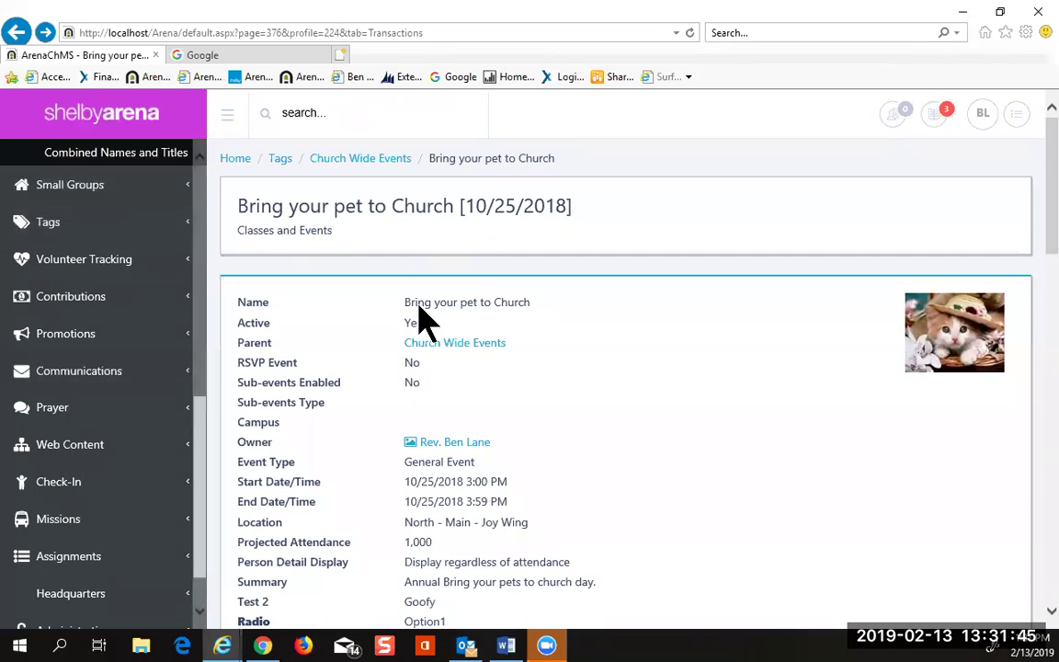
# Step: Open the event's details for editing and show the payments and fees in its registration settings
pyautogui.scroll(-3, 555, 385)
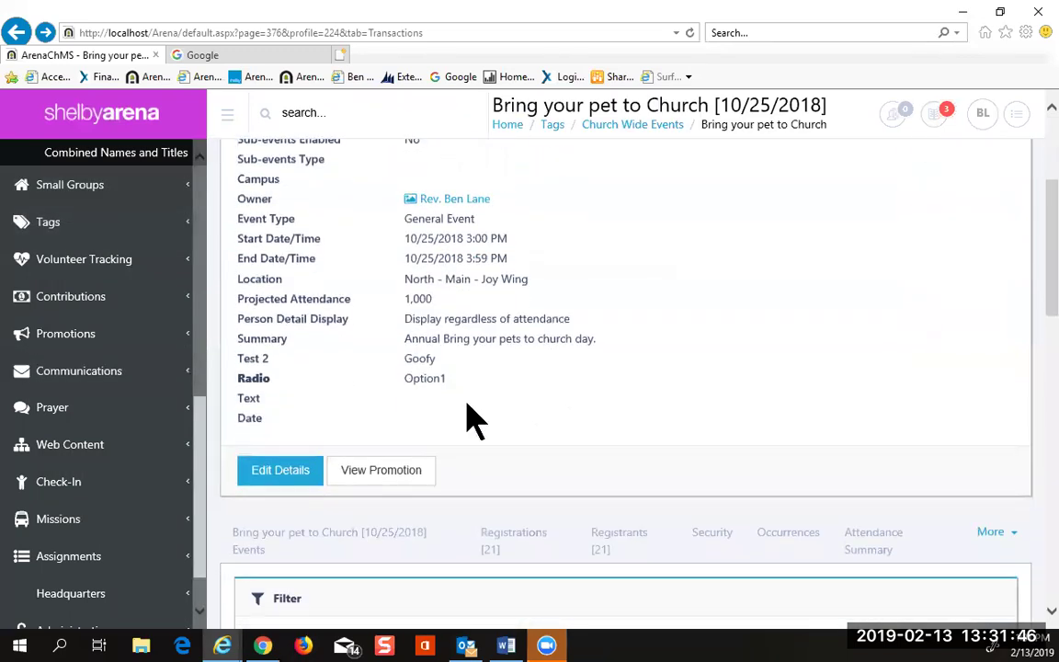
pyautogui.click(290, 480)
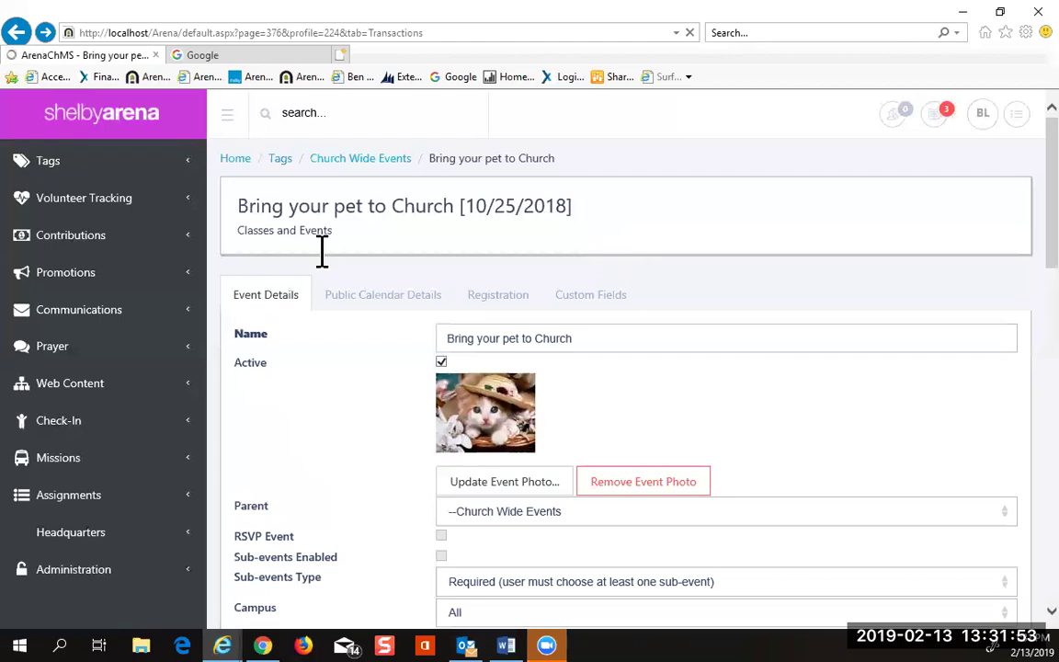
pyautogui.click(511, 304)
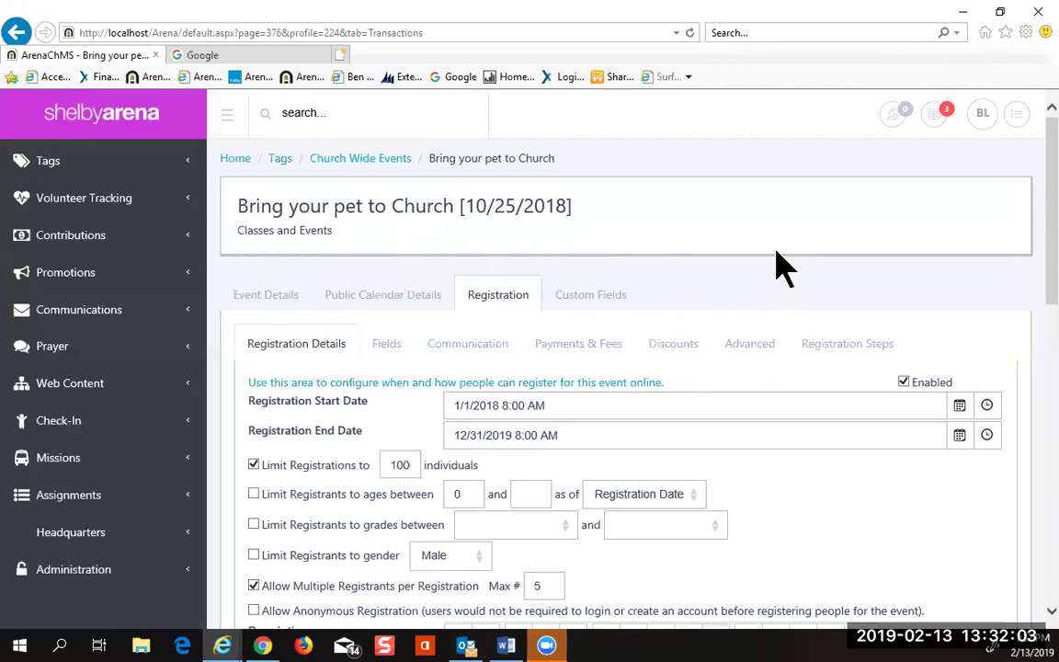
pyautogui.click(600, 363)
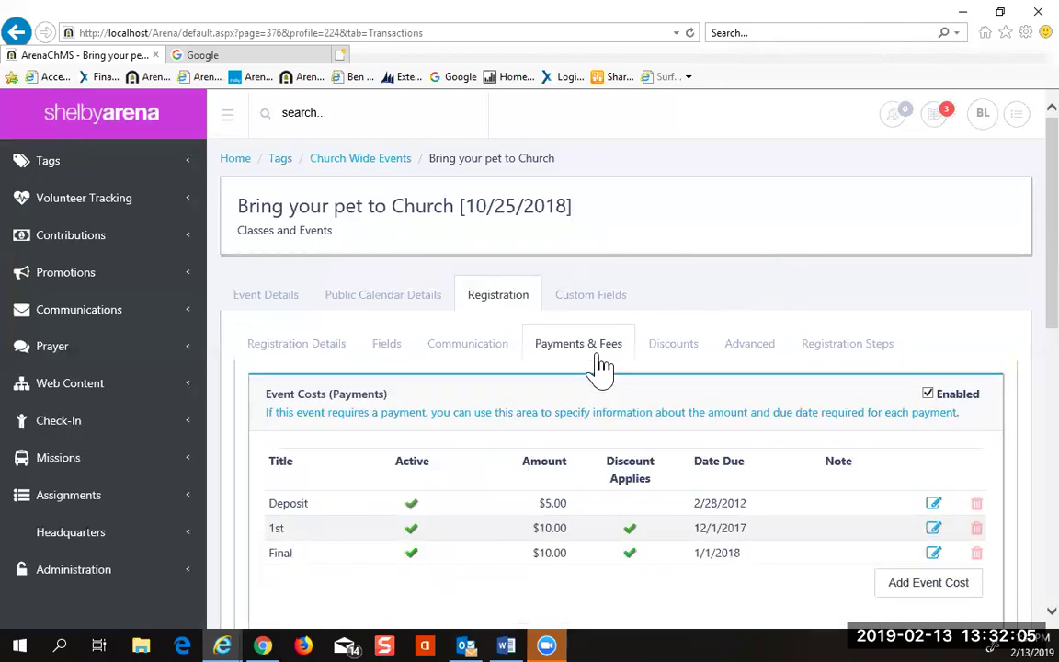
# Step: Set the due date of the Final event cost to 3/13/2019 and save the cost
pyautogui.scroll(-2, 698, 299)
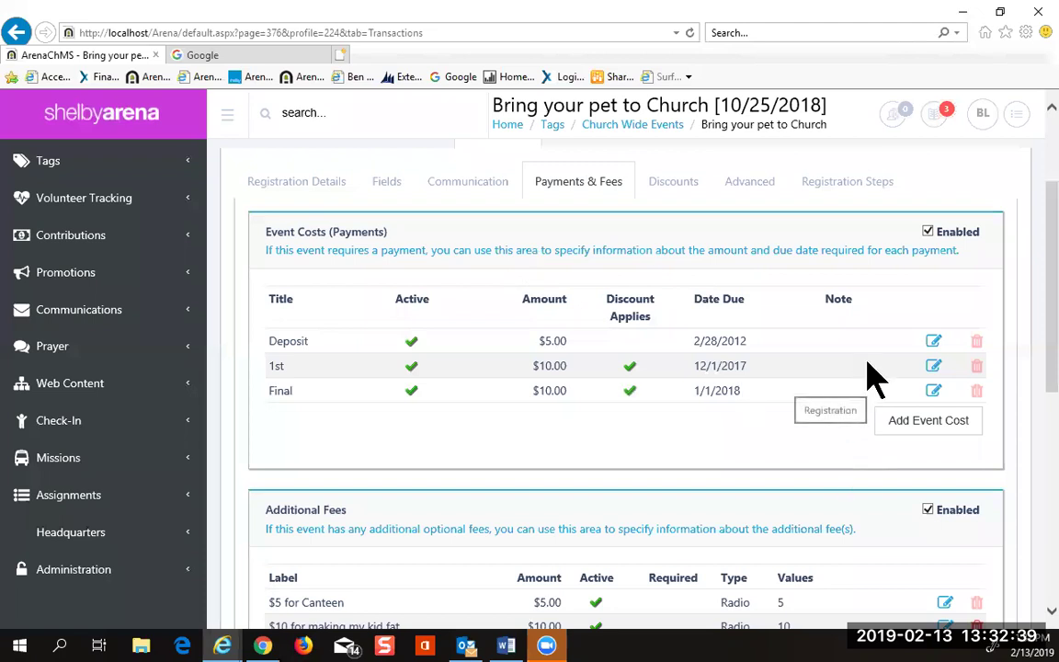
pyautogui.click(933, 390)
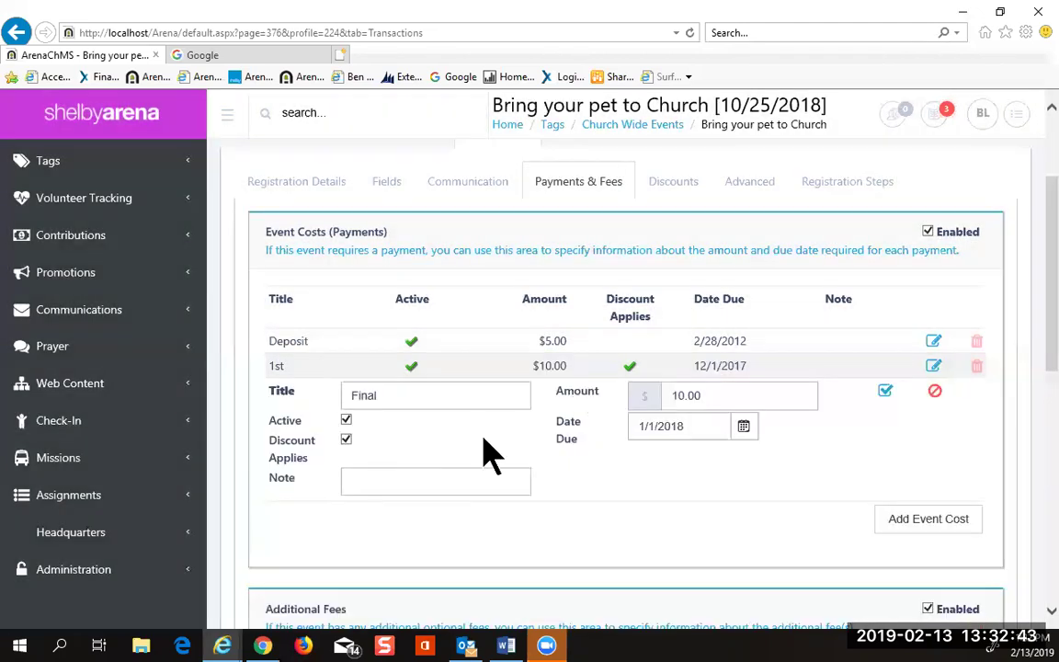
pyautogui.click(742, 429)
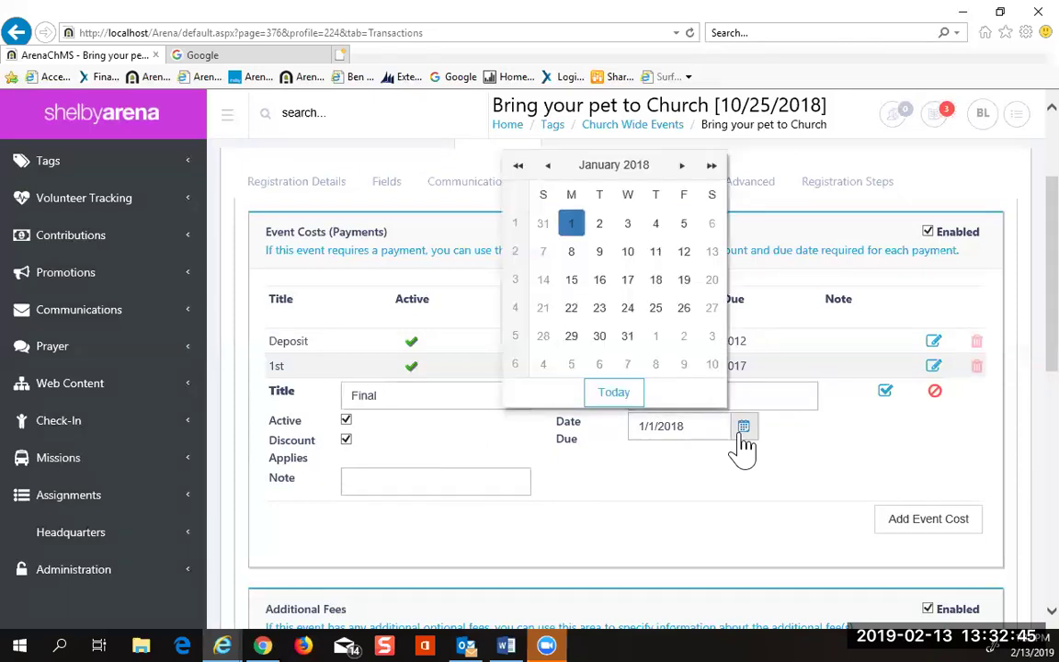
pyautogui.click(615, 395)
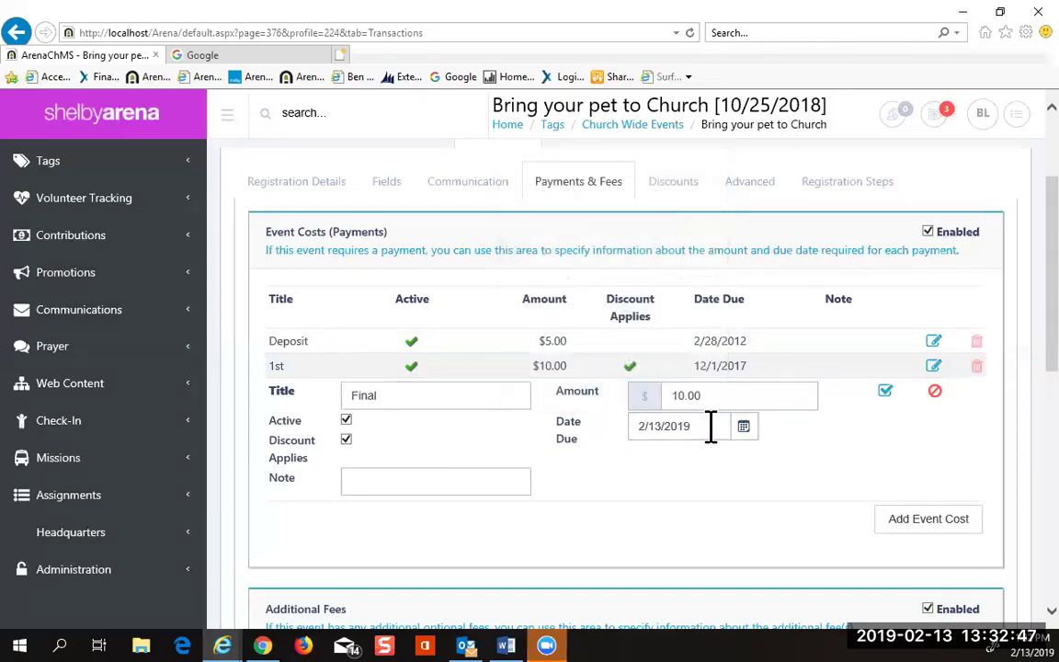
pyautogui.moveTo(642, 425); pyautogui.dragTo(648, 446)
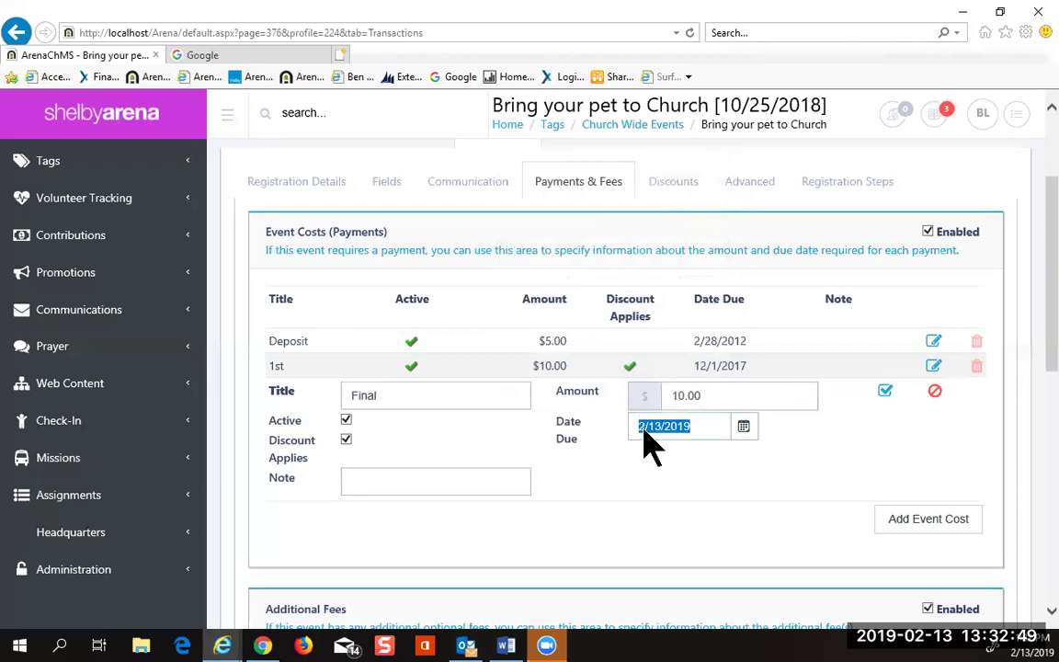
pyautogui.click(644, 427)
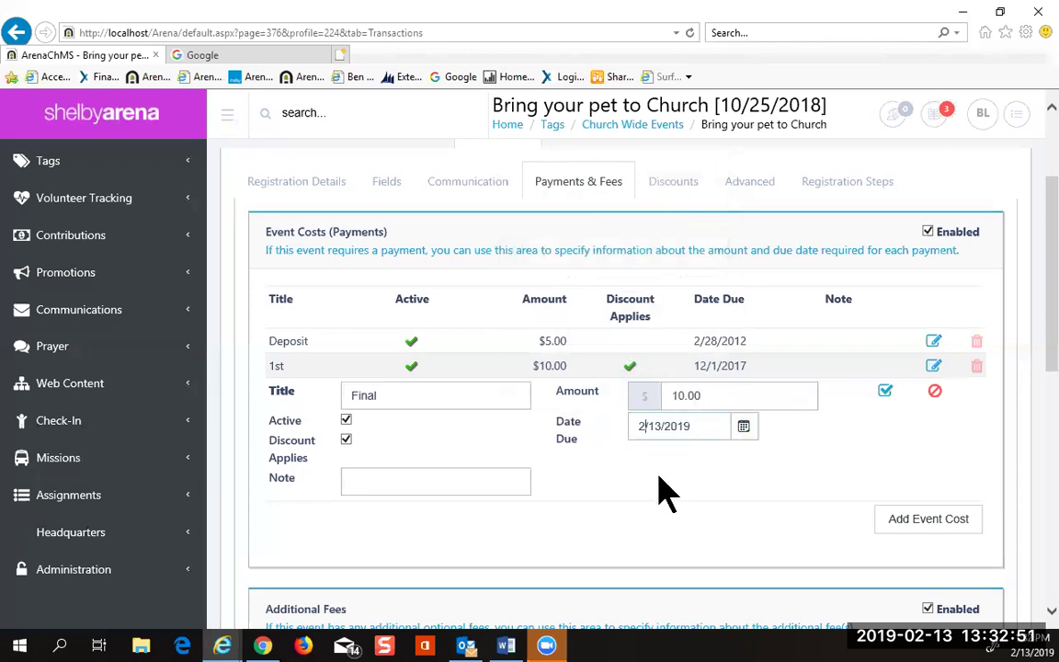
pyautogui.press('BackSpace')
pyautogui.write('3')
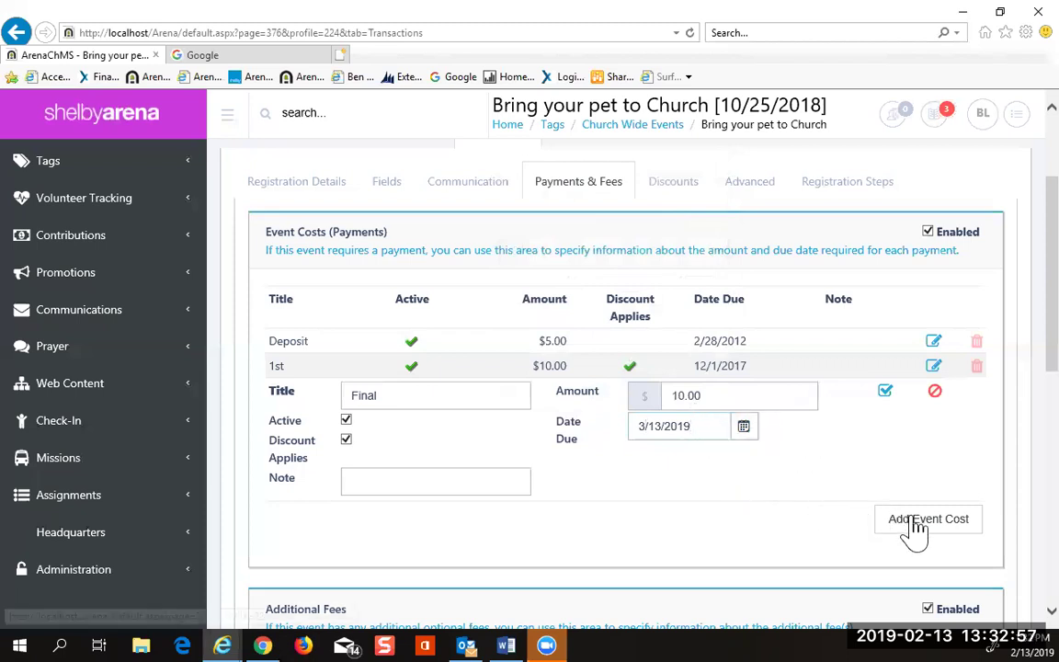
pyautogui.click(884, 392)
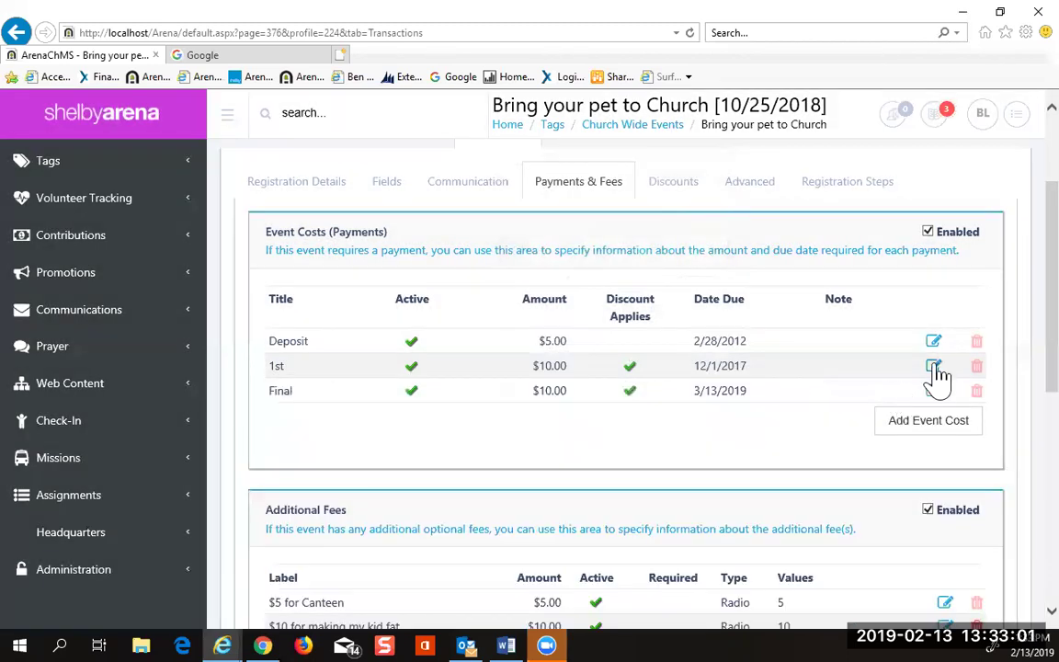
# Step: Set the due date of the 1st event cost to 2/1/2019 and save the cost
pyautogui.click(934, 367)
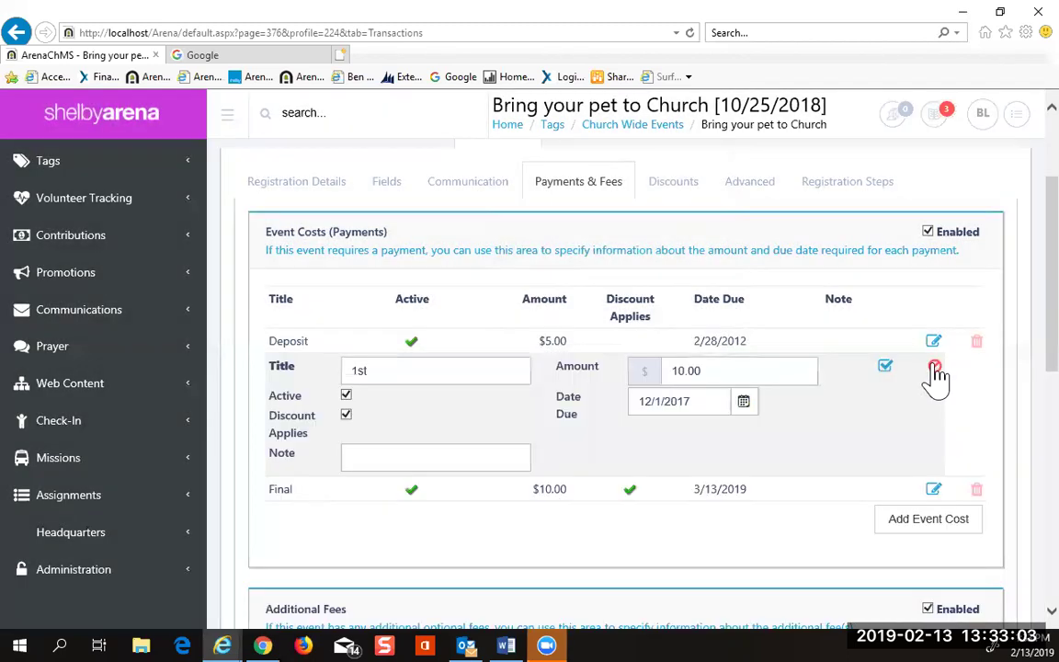
pyautogui.tripleClick(713, 405)
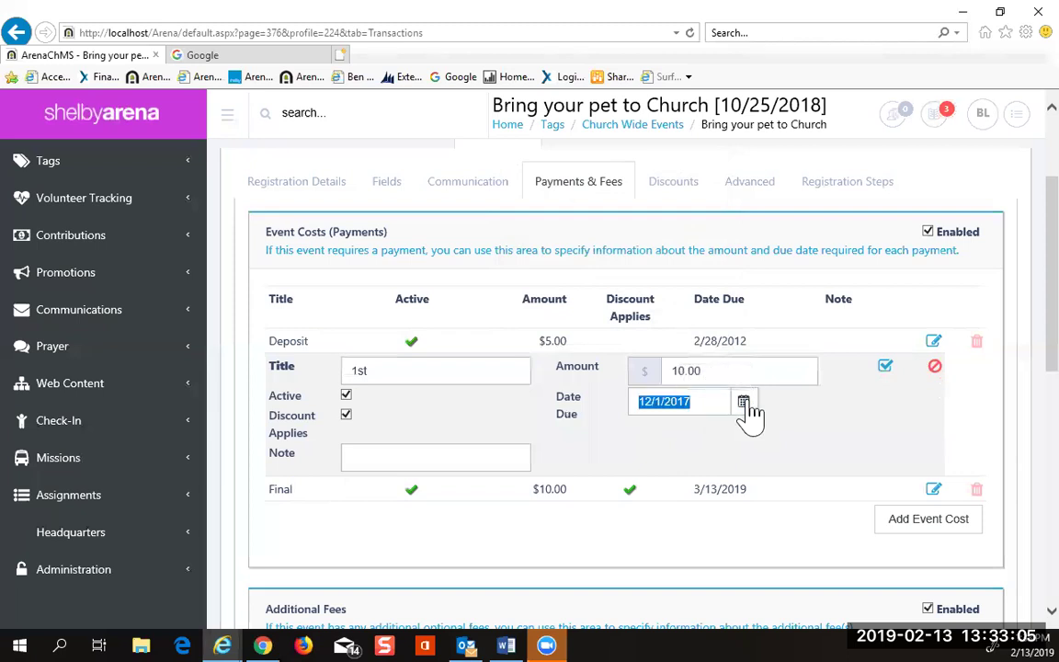
pyautogui.click(747, 407)
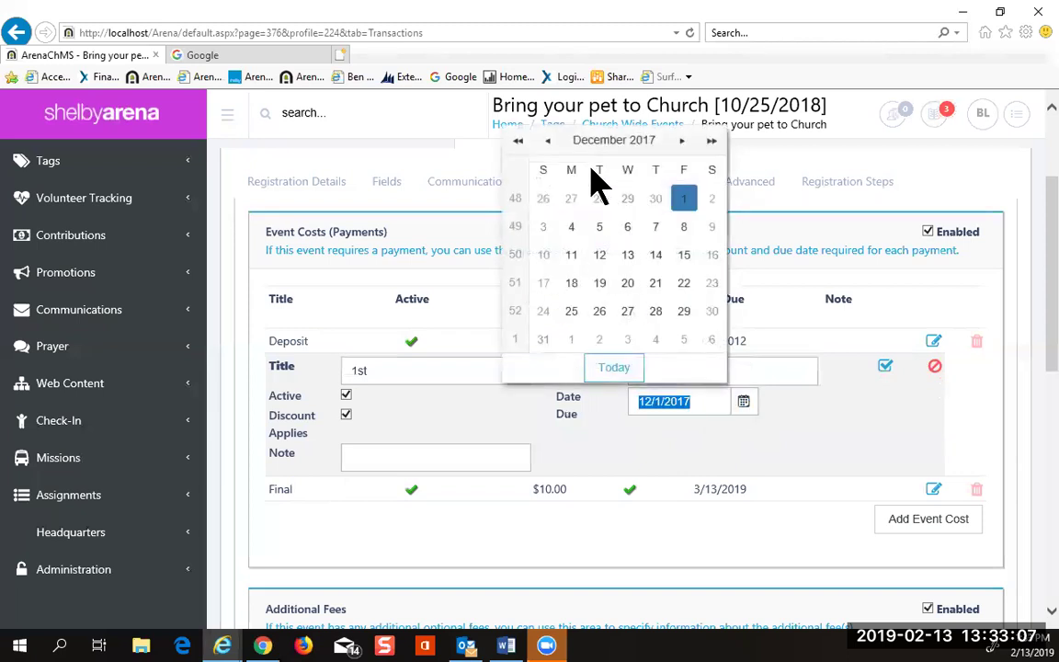
pyautogui.click(614, 367)
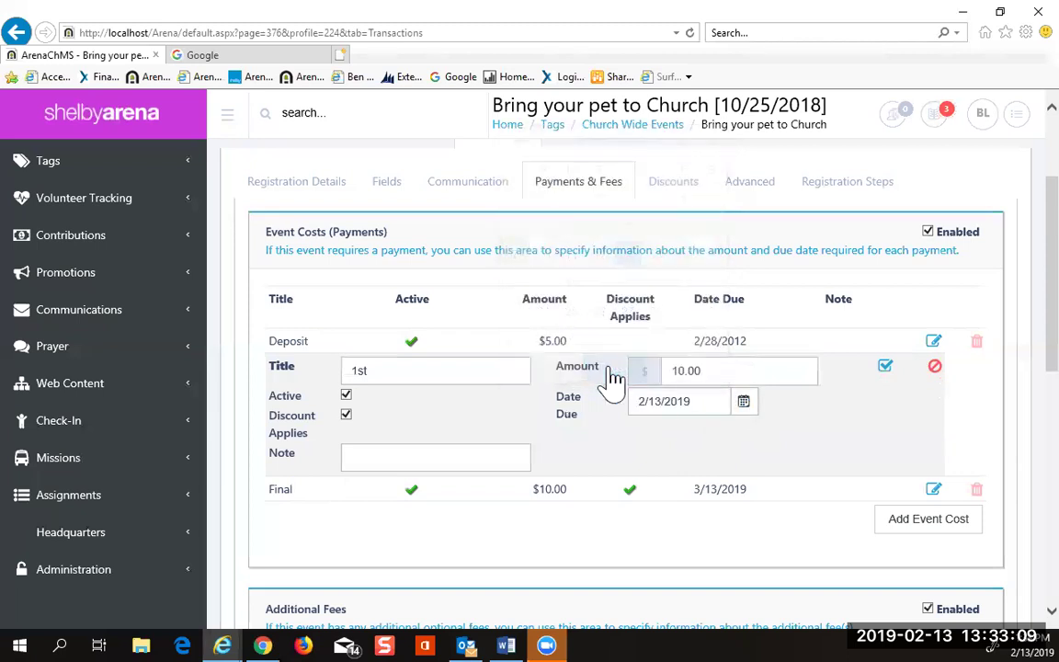
pyautogui.click(746, 404)
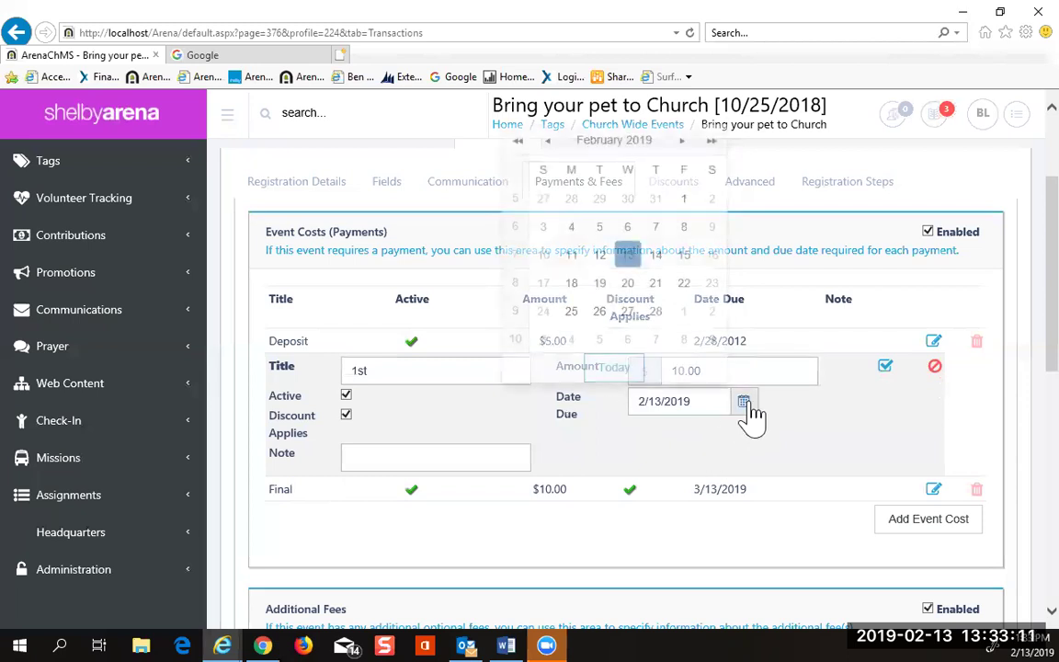
pyautogui.click(686, 201)
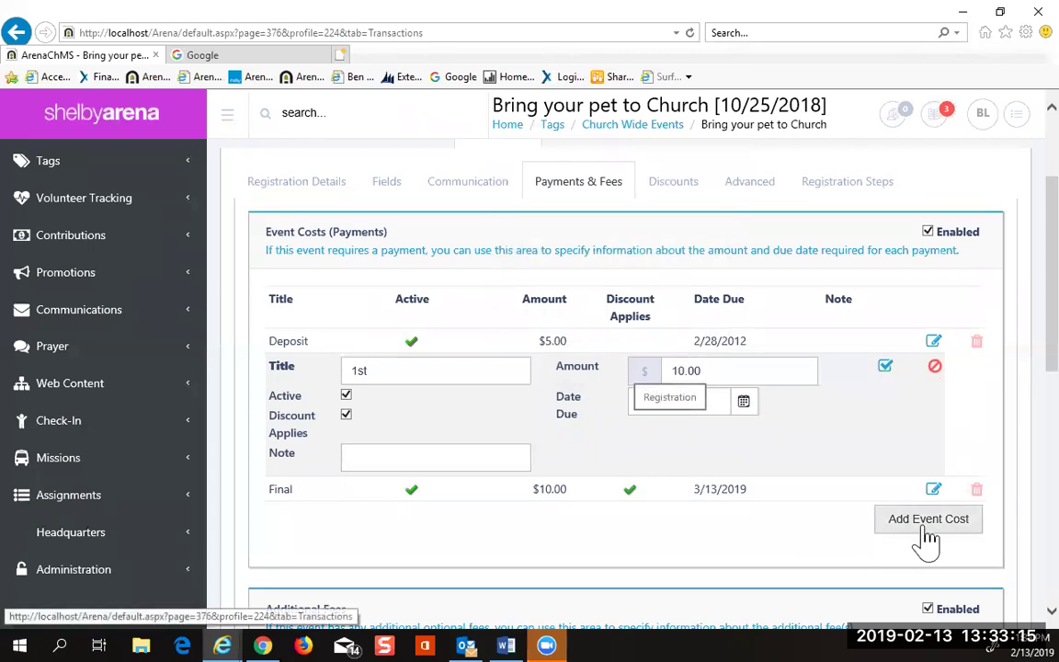
pyautogui.click(884, 366)
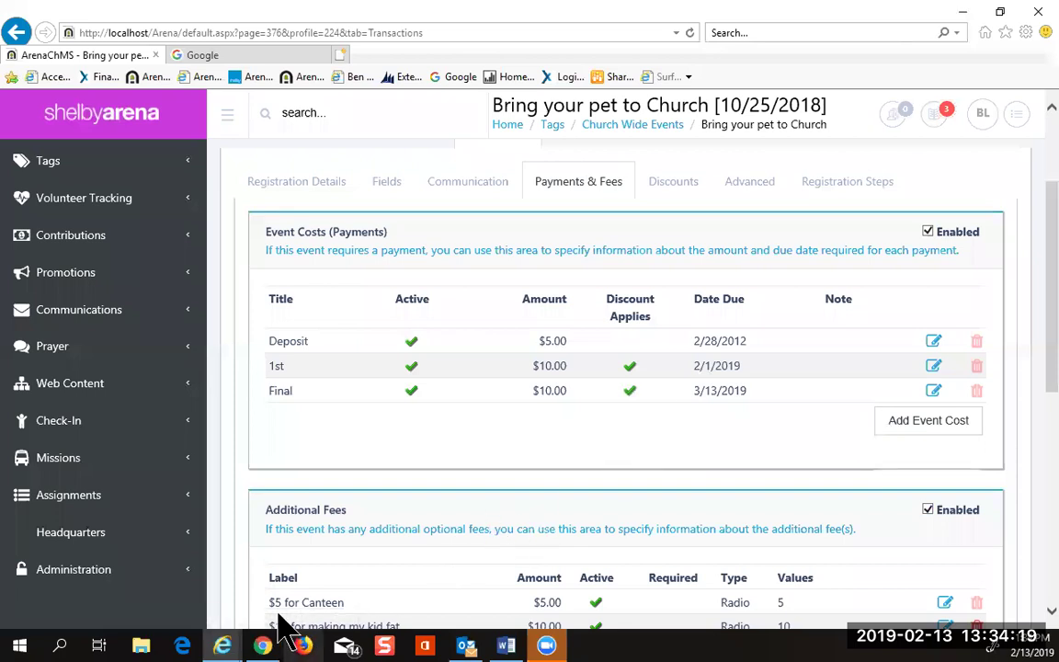
# Step: Switch to the members portal in Chrome to view its Events page, and return to the event's payment settings in Internet Explorer
pyautogui.click(274, 643)
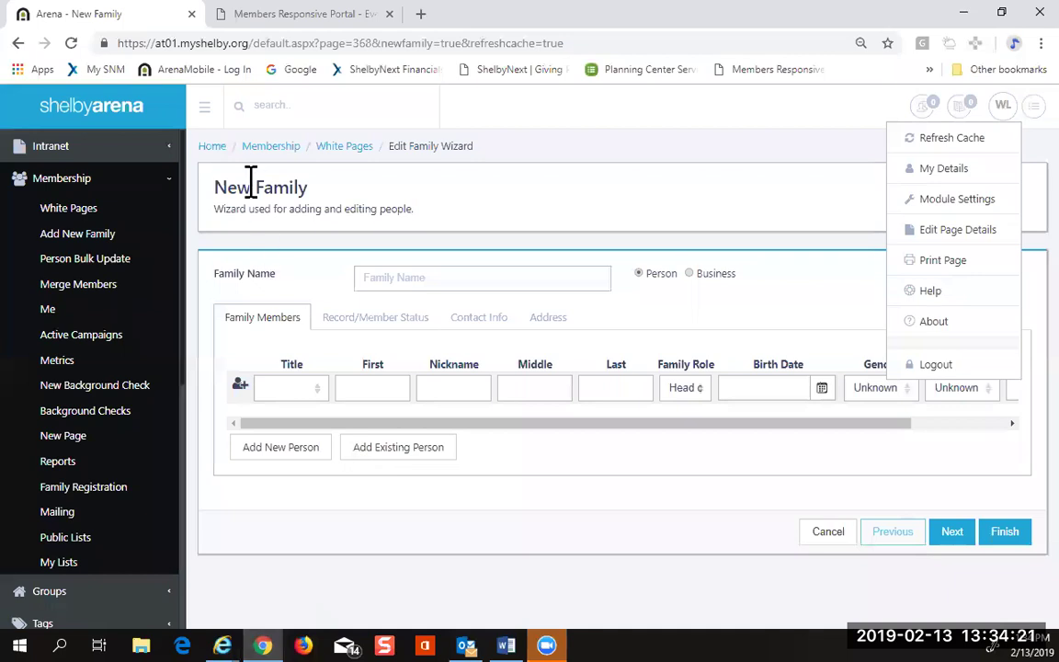
pyautogui.click(275, 15)
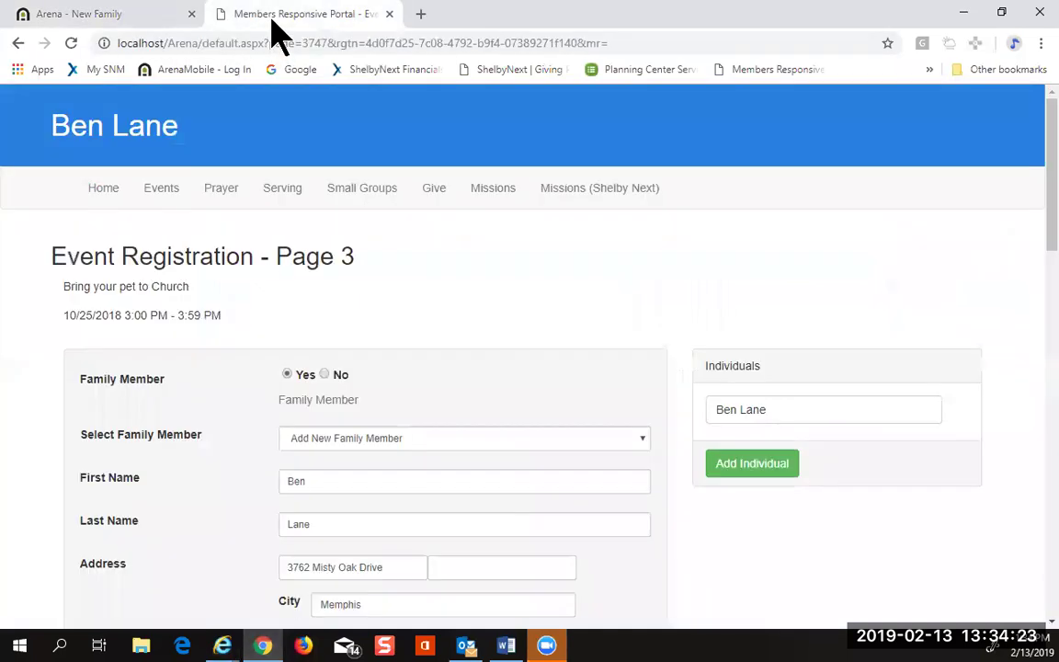
pyautogui.click(163, 193)
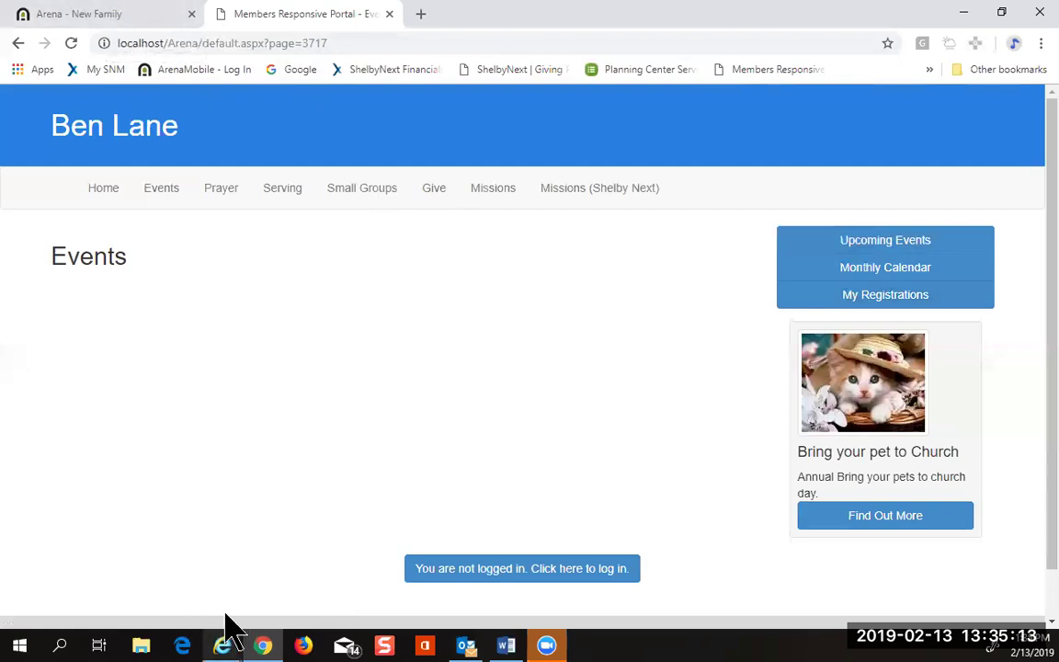
pyautogui.moveTo(224, 634)
pyautogui.click(161, 591)
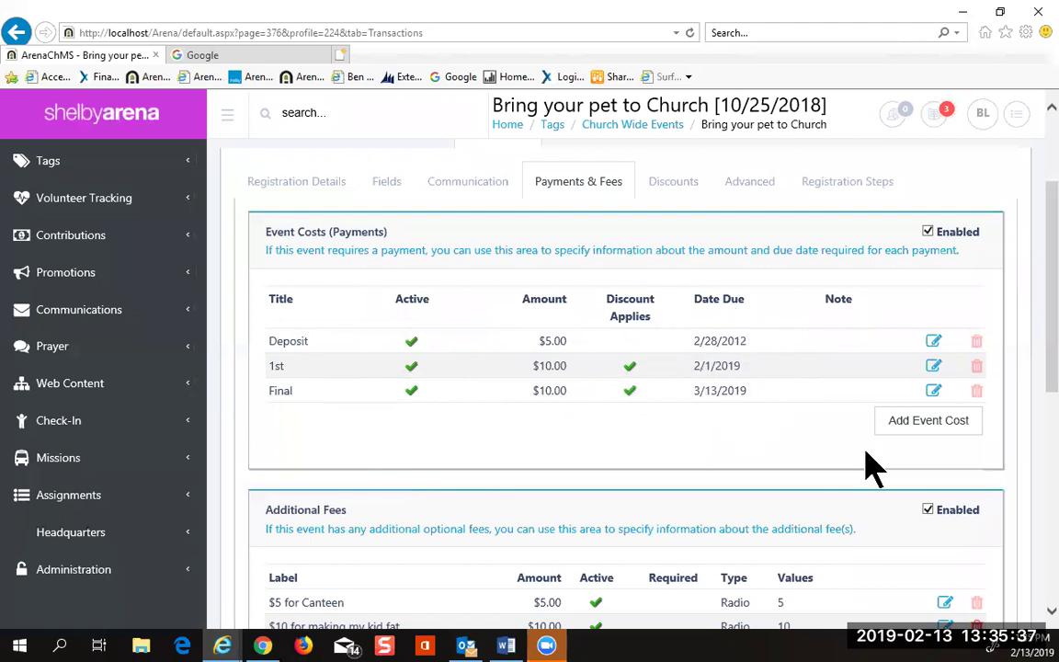
# Step: Review the event's additional fees and show the group, early bird and code discount settings
pyautogui.scroll(-2, 512, 559)
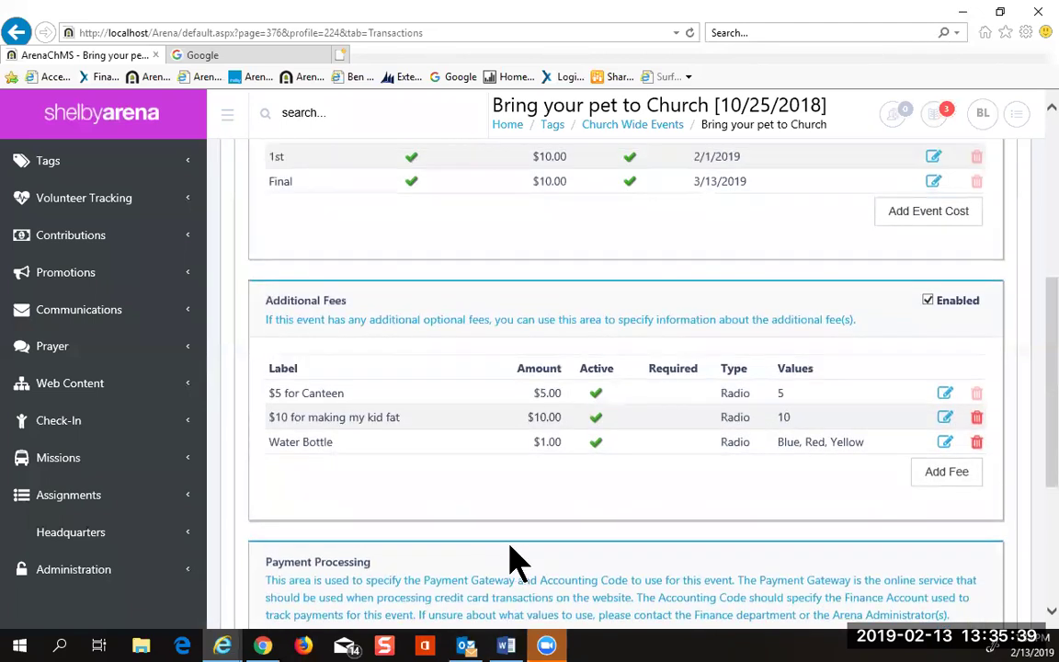
pyautogui.scroll(3, 513, 559)
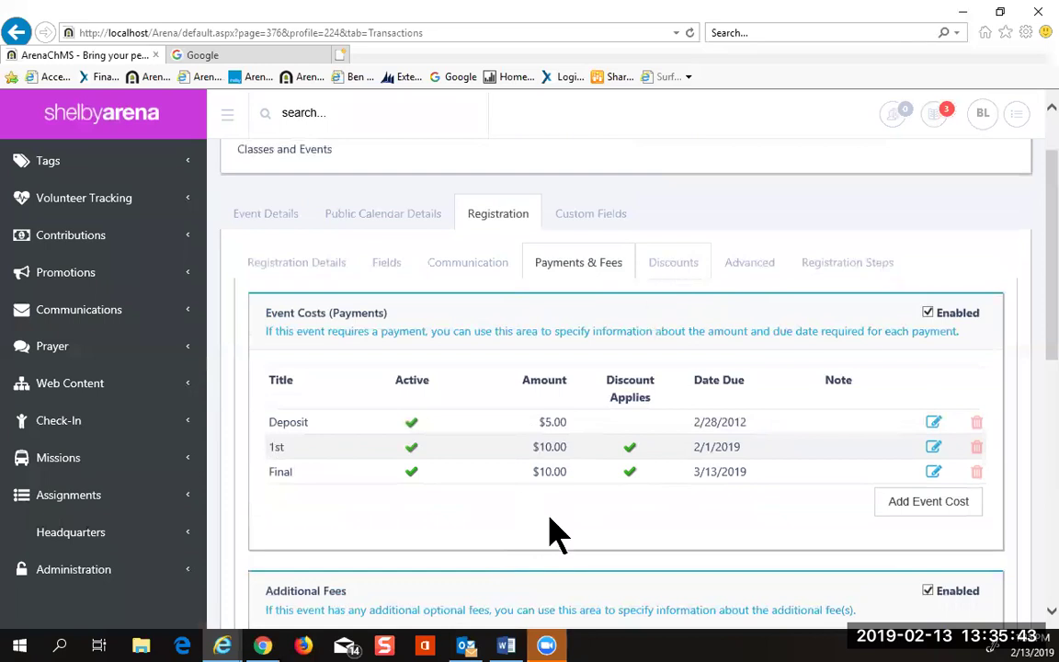
pyautogui.click(673, 265)
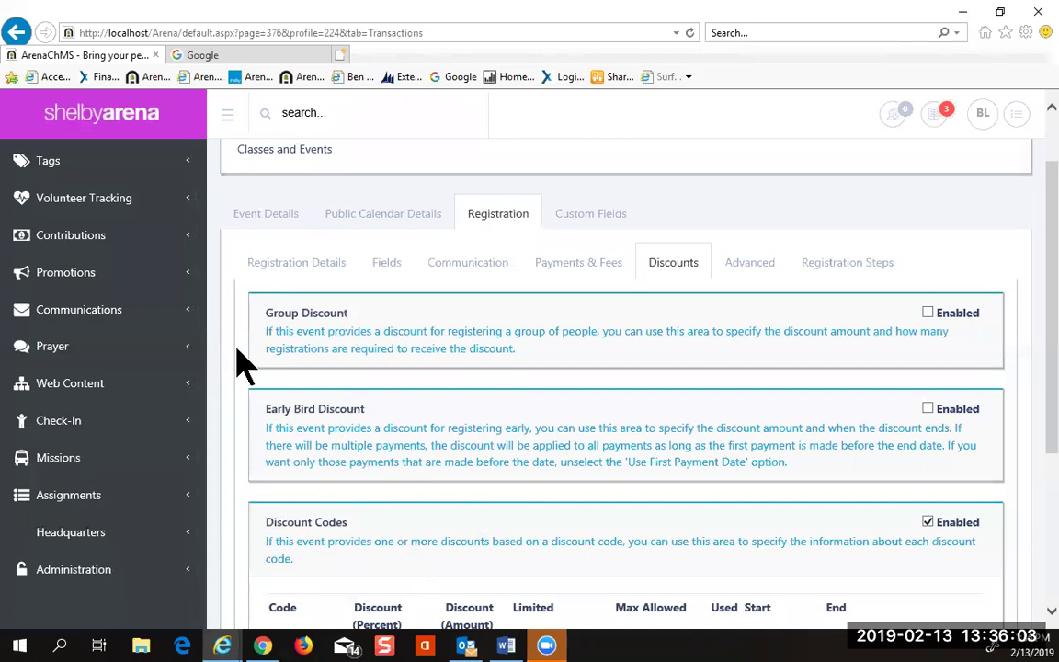
pyautogui.scroll(2, 238, 365)
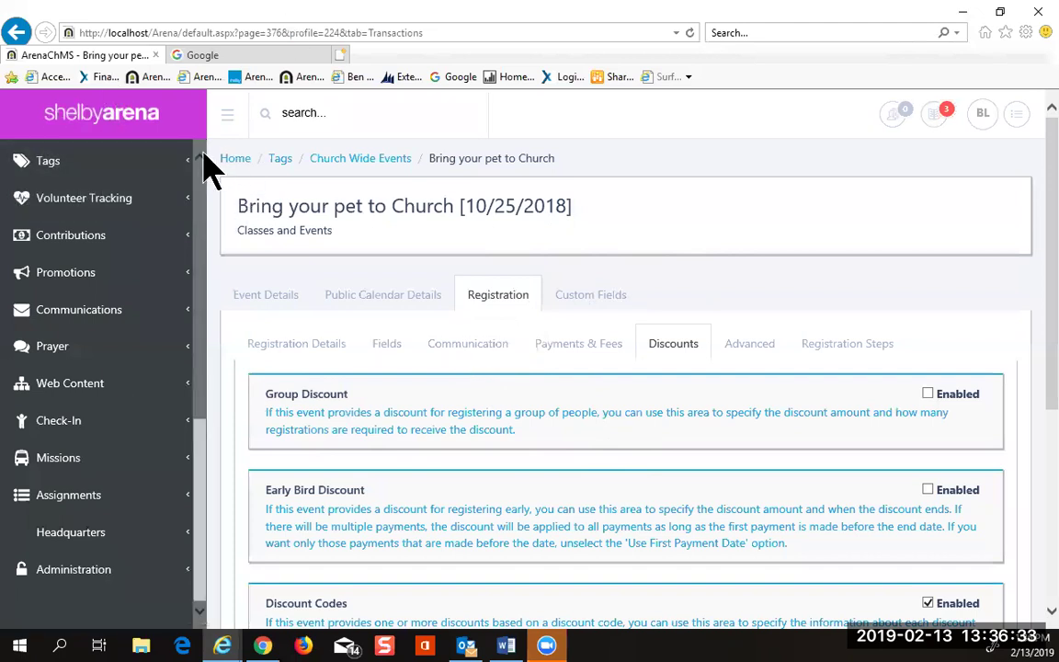
pyautogui.scroll(3, 204, 168)
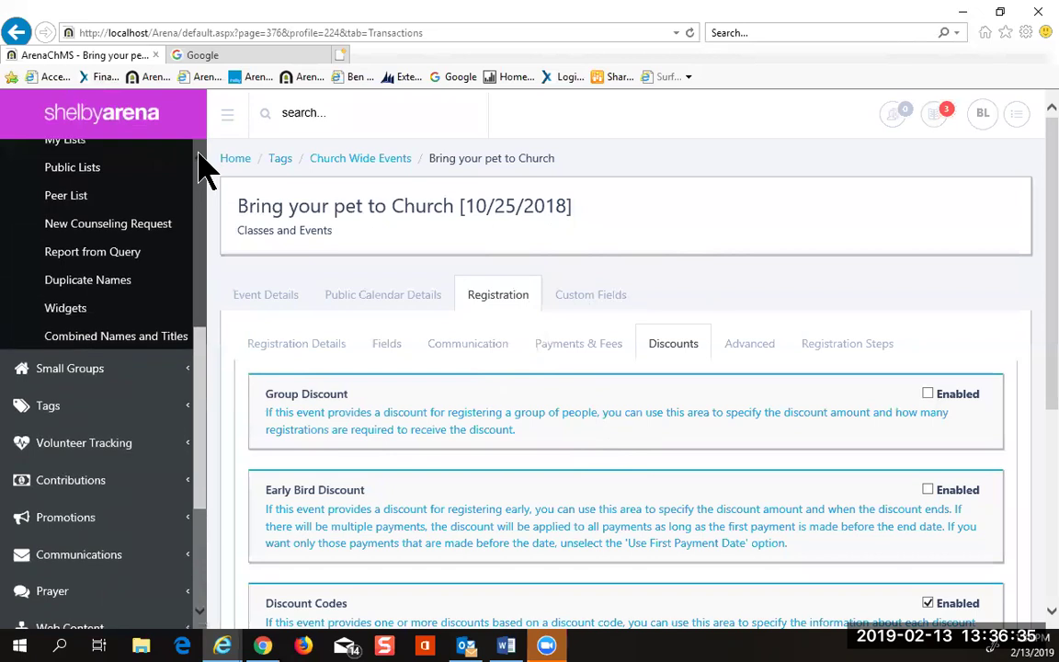
pyautogui.scroll(5, 204, 169)
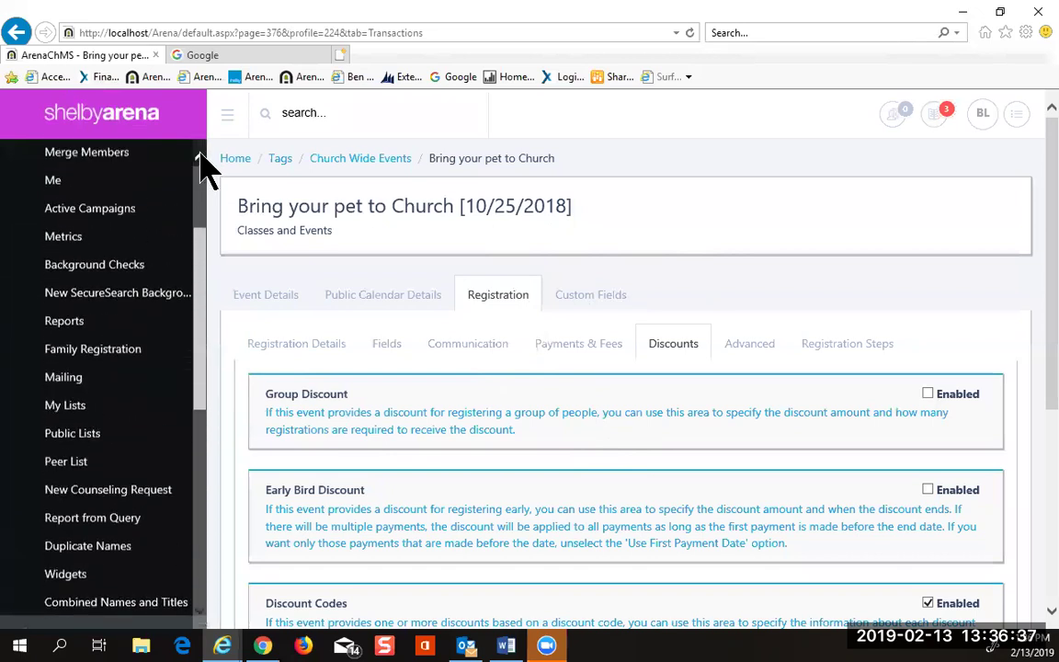
pyautogui.scroll(2, 204, 168)
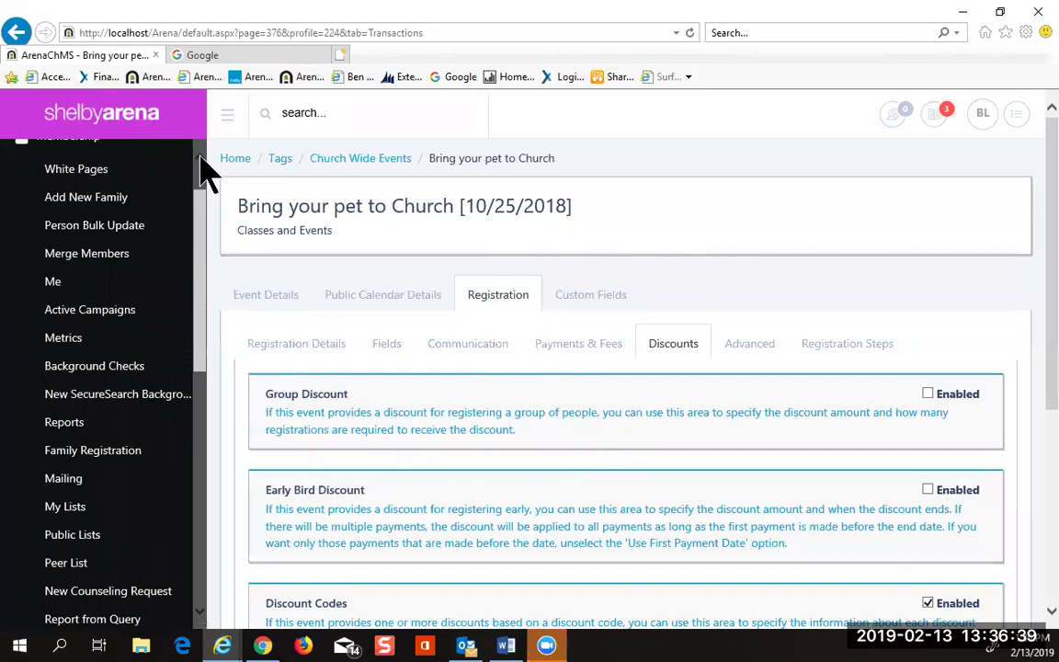
pyautogui.scroll(1, 204, 168)
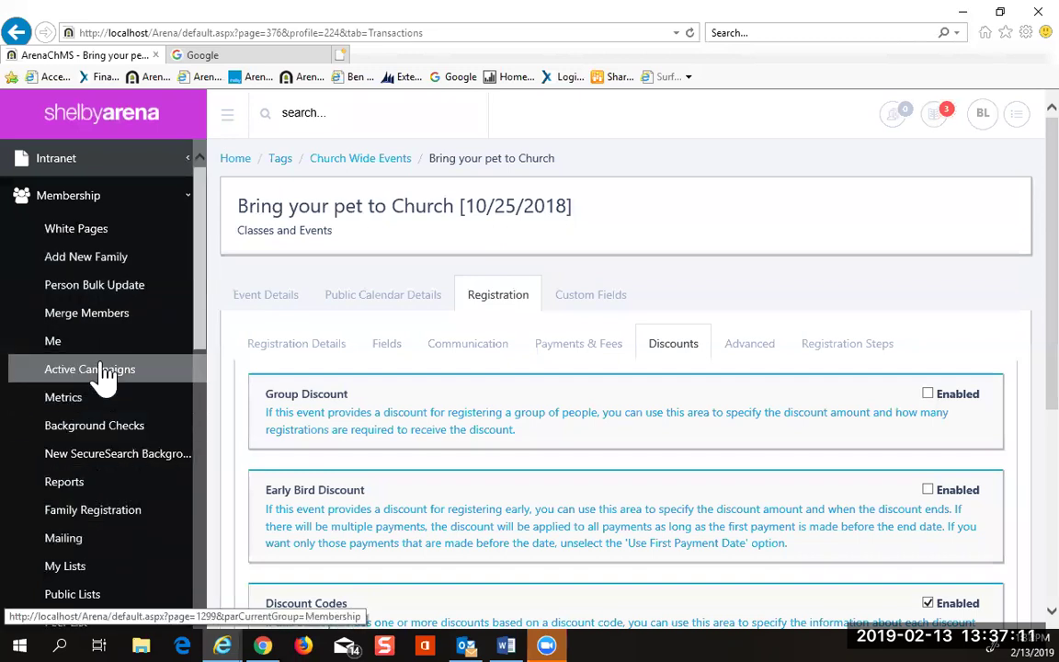
pyautogui.scroll(-3, 137, 466)
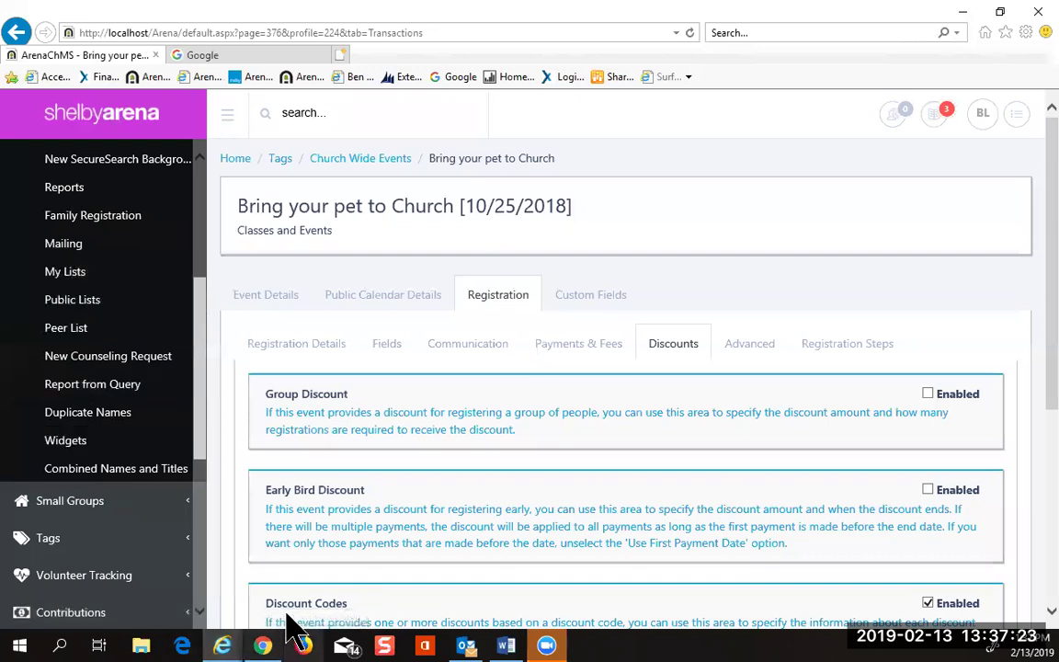
# Step: Switch to the other Arena site in Chrome and load its home page
pyautogui.click(263, 644)
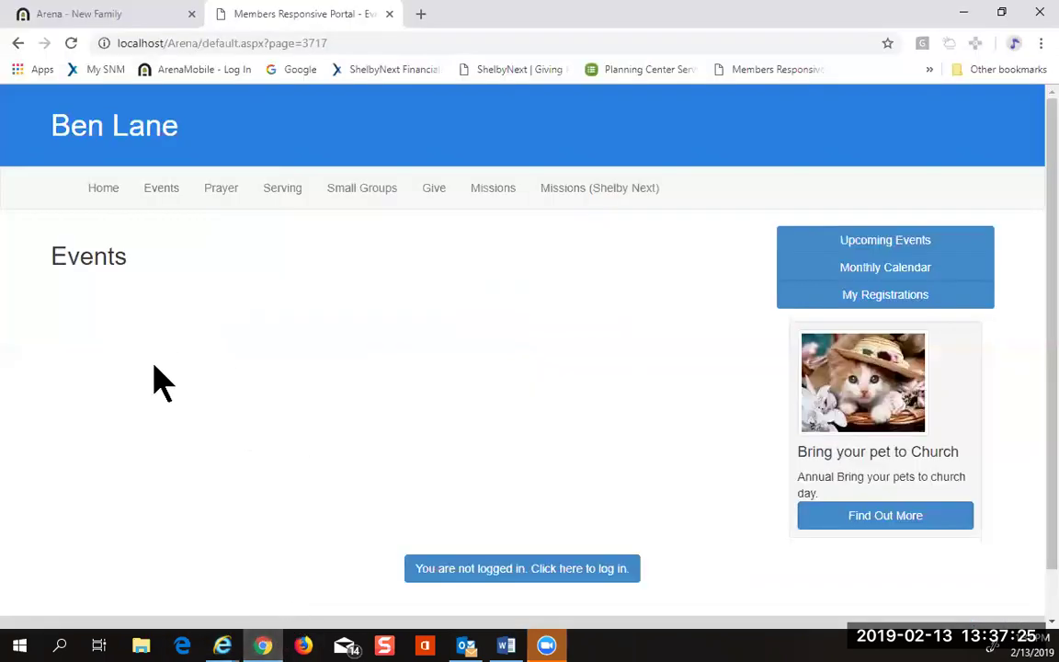
pyautogui.click(116, 16)
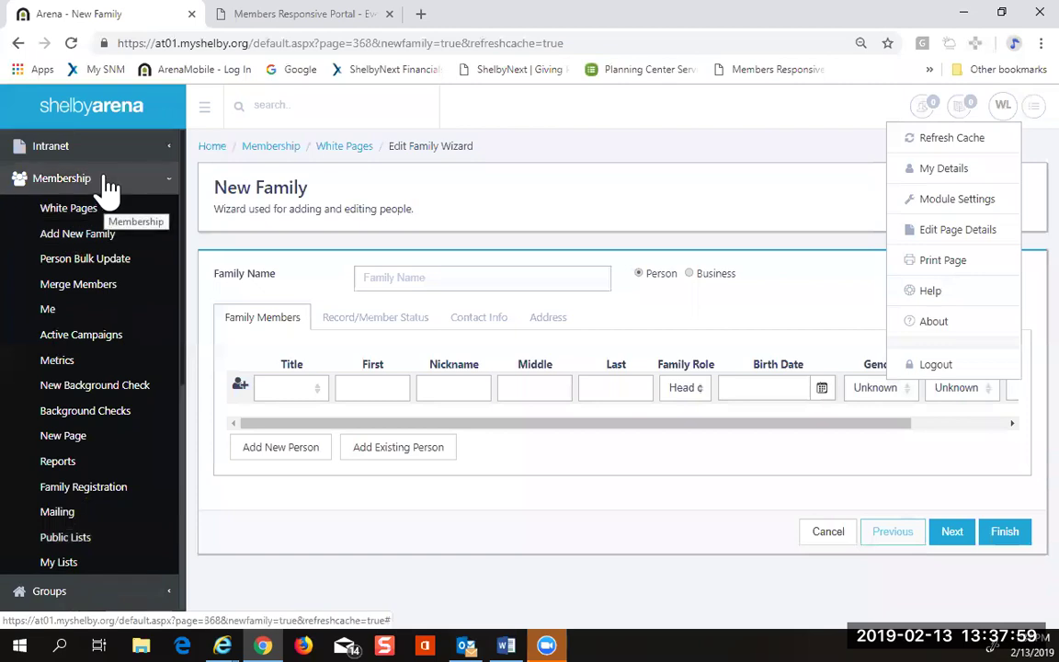
pyautogui.click(110, 111)
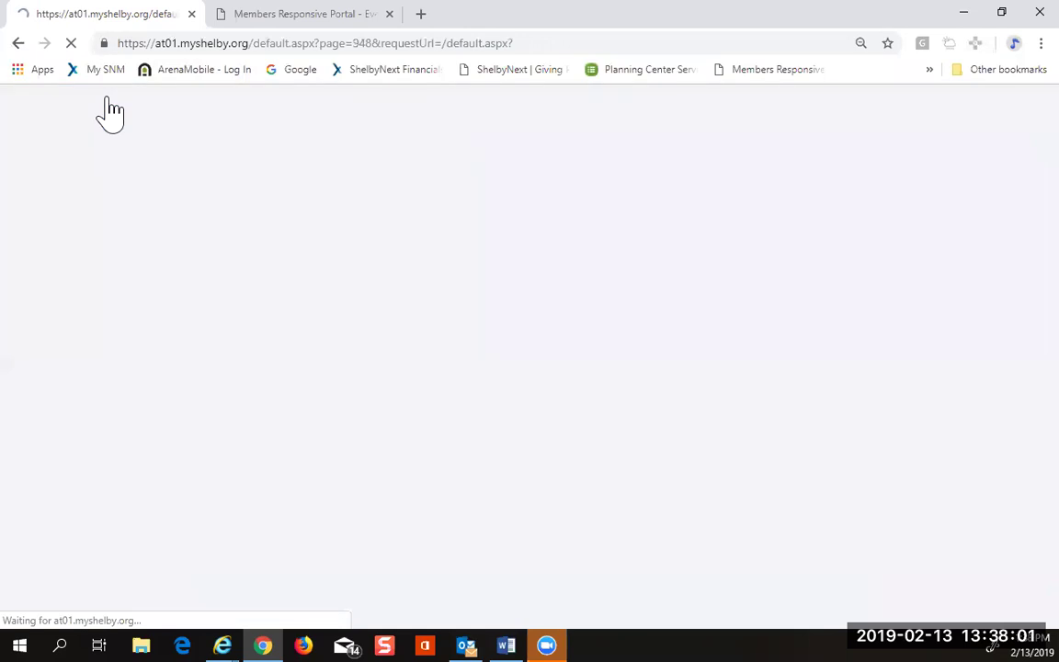
pyautogui.click(66, 384)
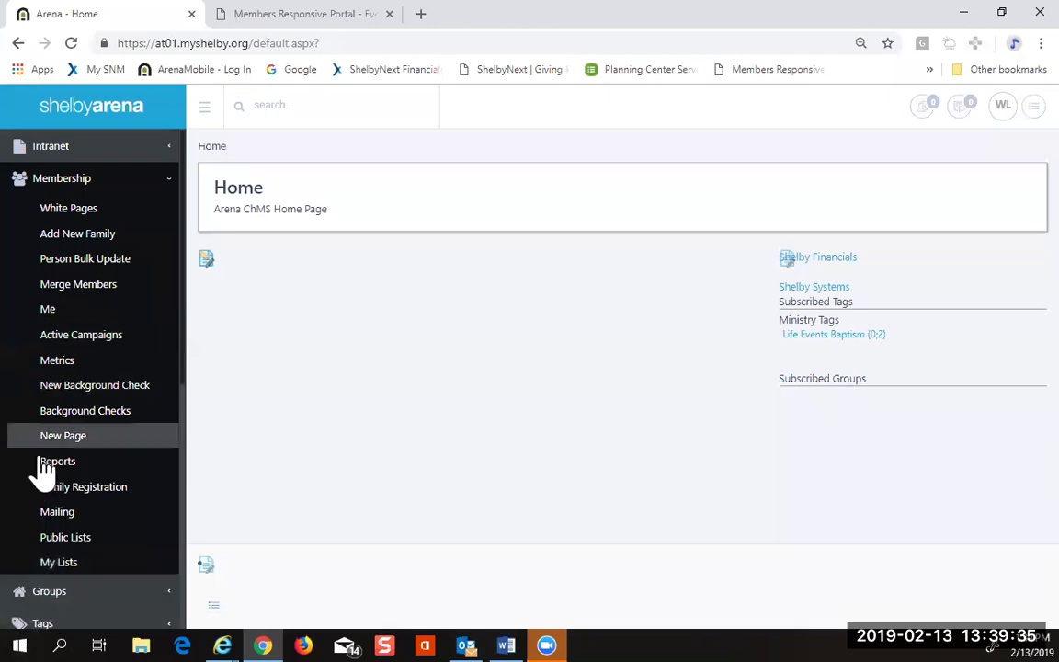
# Step: Open the Membership reports and look through the list of available reports
pyautogui.click(97, 467)
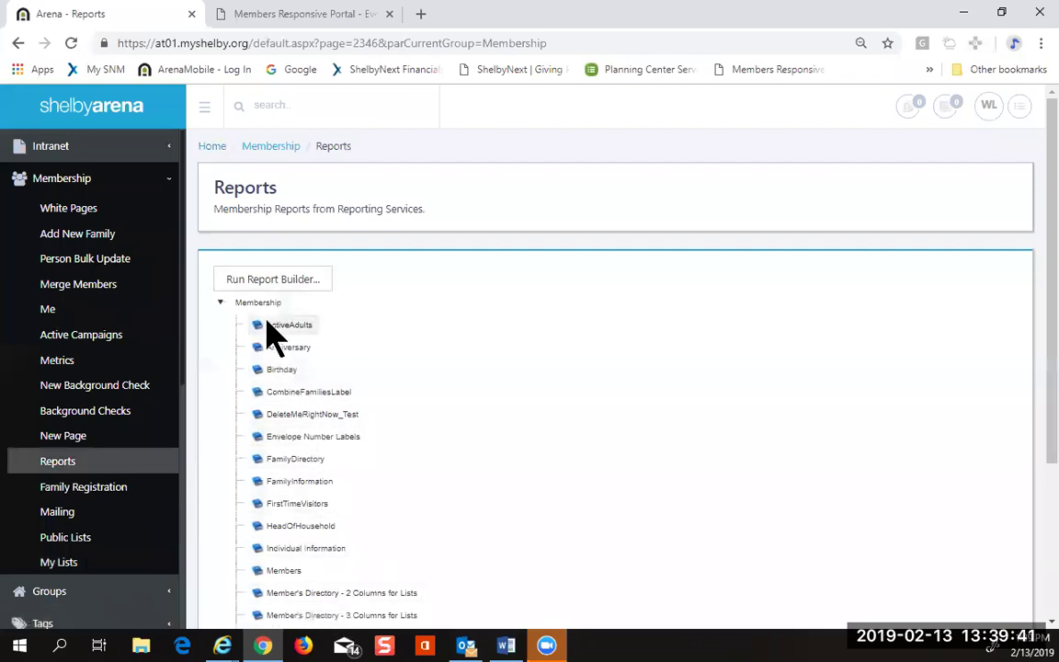
pyautogui.scroll(-3, 447, 508)
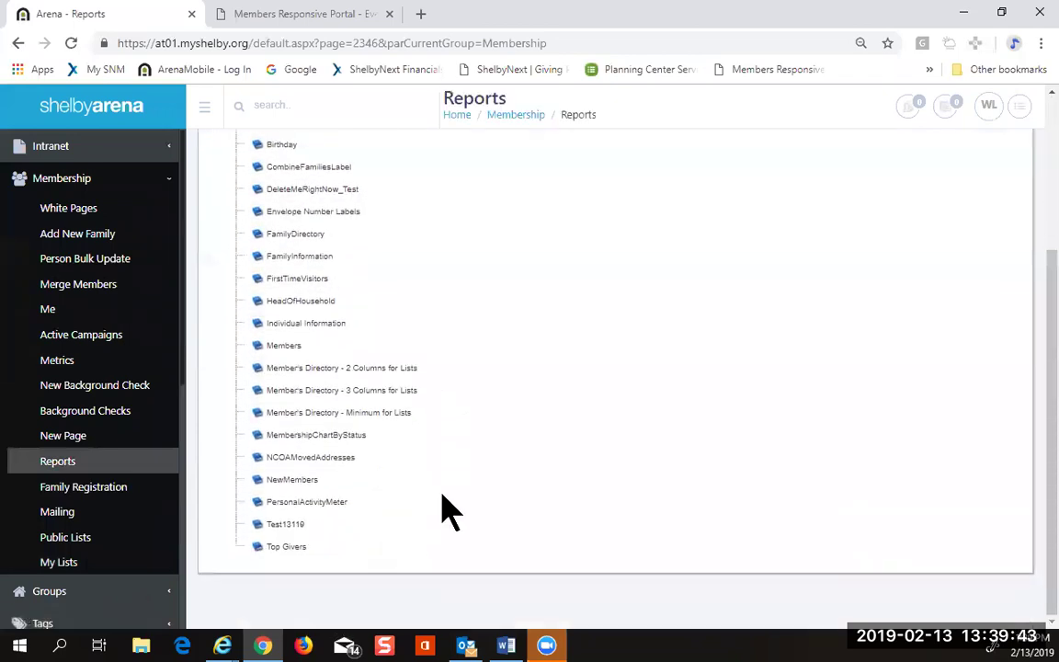
pyautogui.scroll(2, 444, 509)
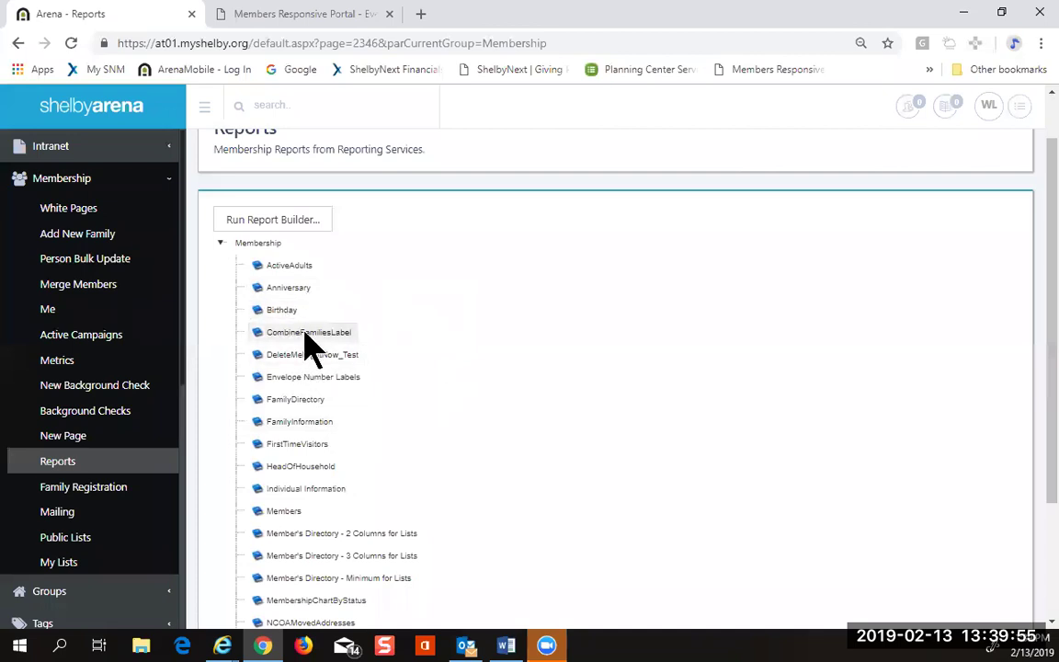
# Step: Open the Birthday report, review its date and age range filters and the listed birthdays, and close the report window
pyautogui.click(283, 309)
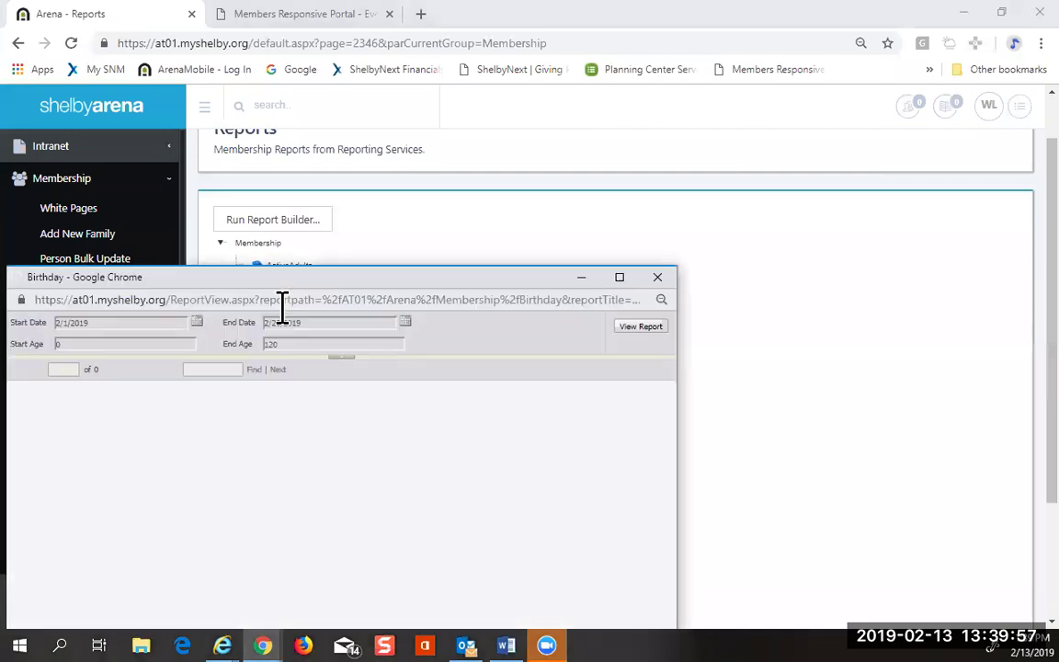
pyautogui.moveTo(313, 293); pyautogui.dragTo(371, 47)
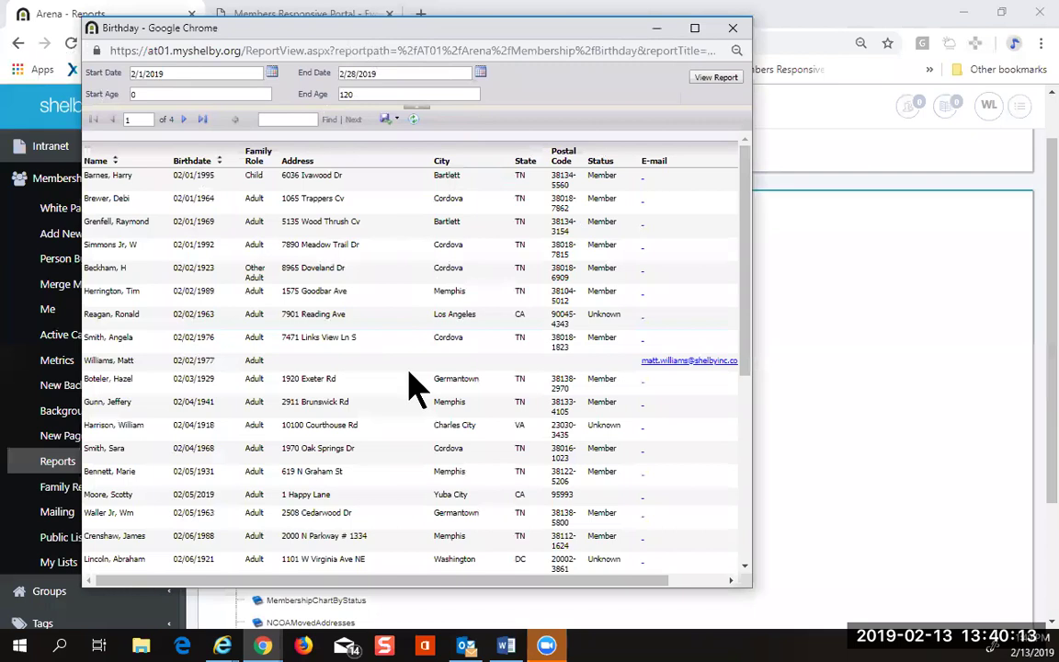
pyautogui.click(149, 93)
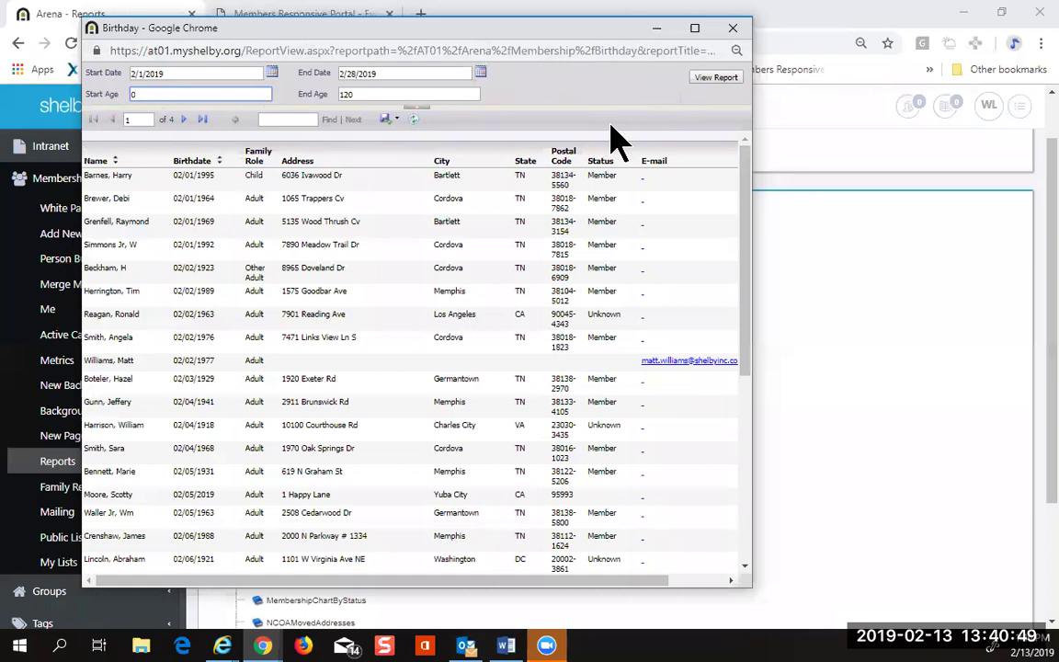
pyautogui.click(732, 28)
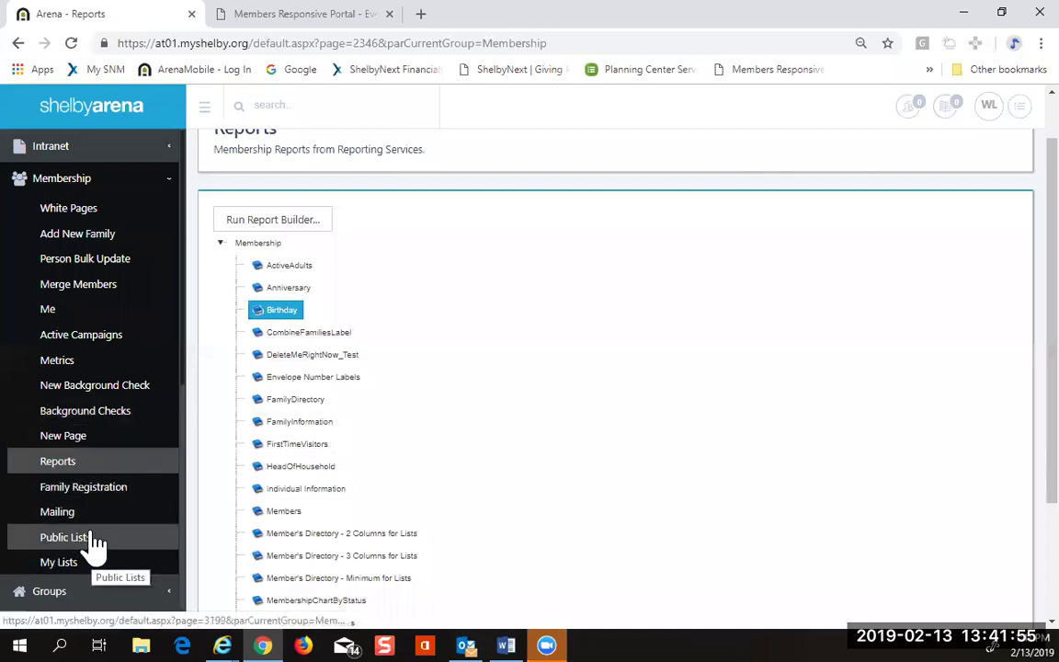
# Step: Open the Public Lists page and look through the existing lists, their descriptions, categories and the list creation option
pyautogui.click(126, 542)
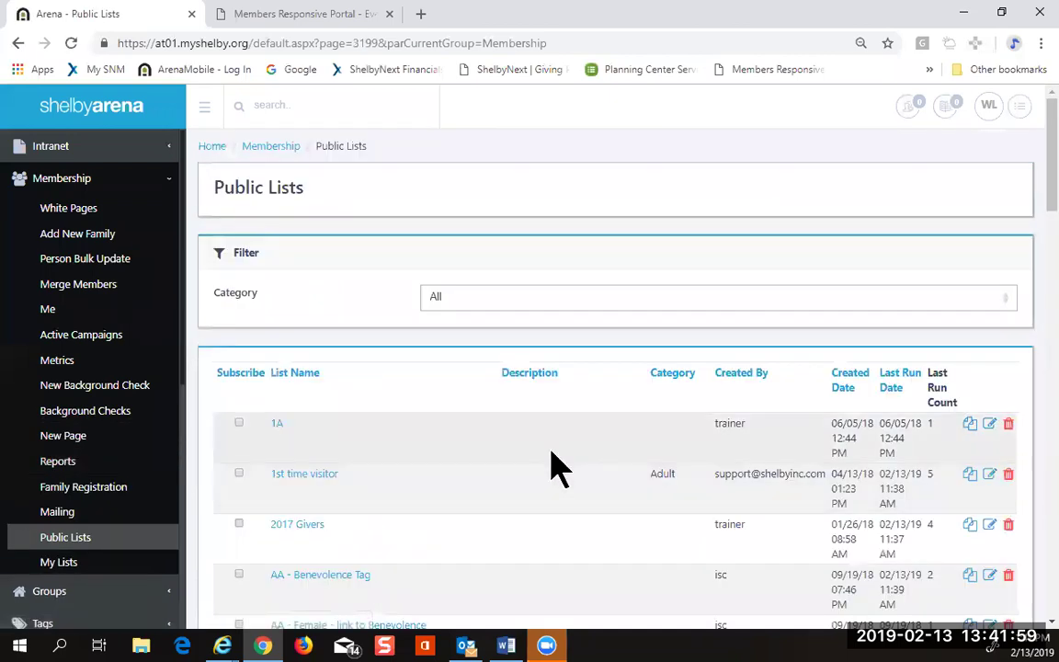
pyautogui.scroll(-3, 559, 469)
pyautogui.scroll(1, 558, 469)
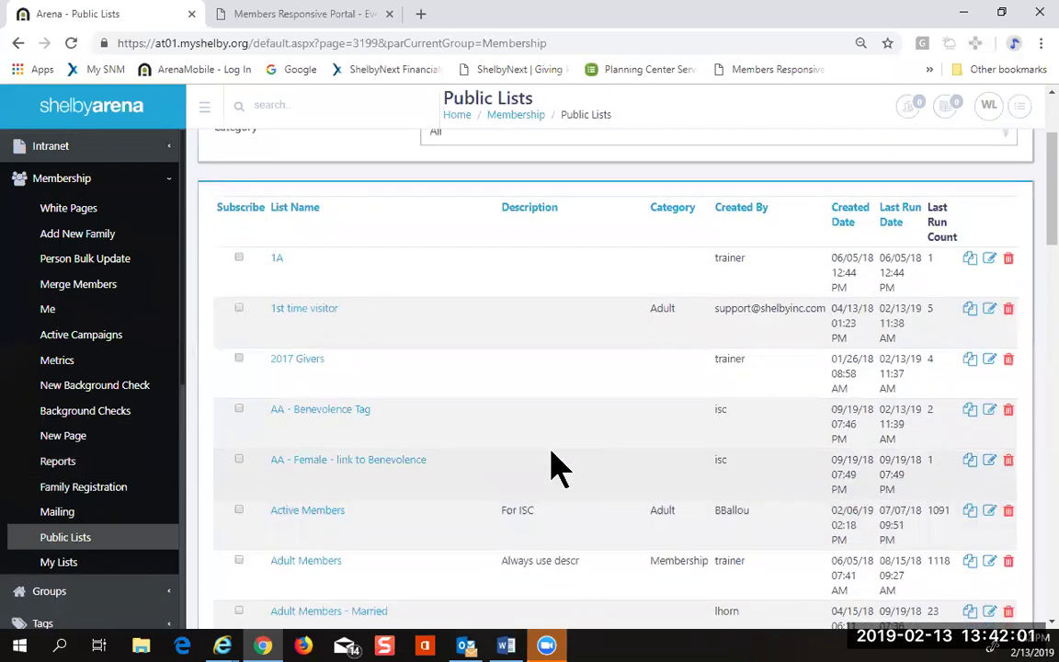
pyautogui.scroll(1, 558, 468)
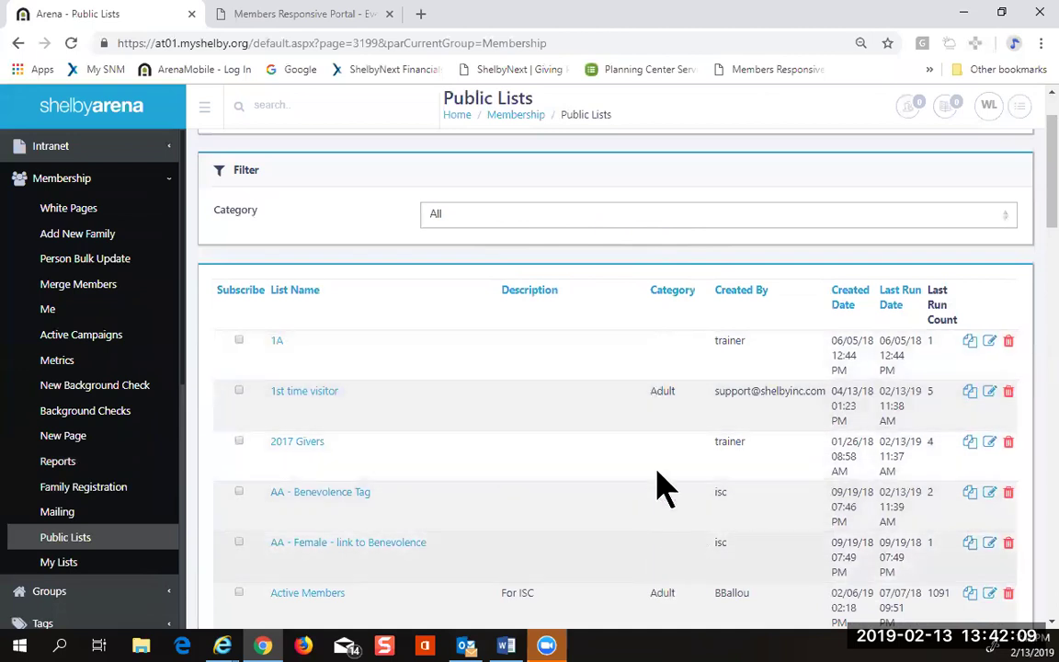
pyautogui.scroll(-2, 670, 432)
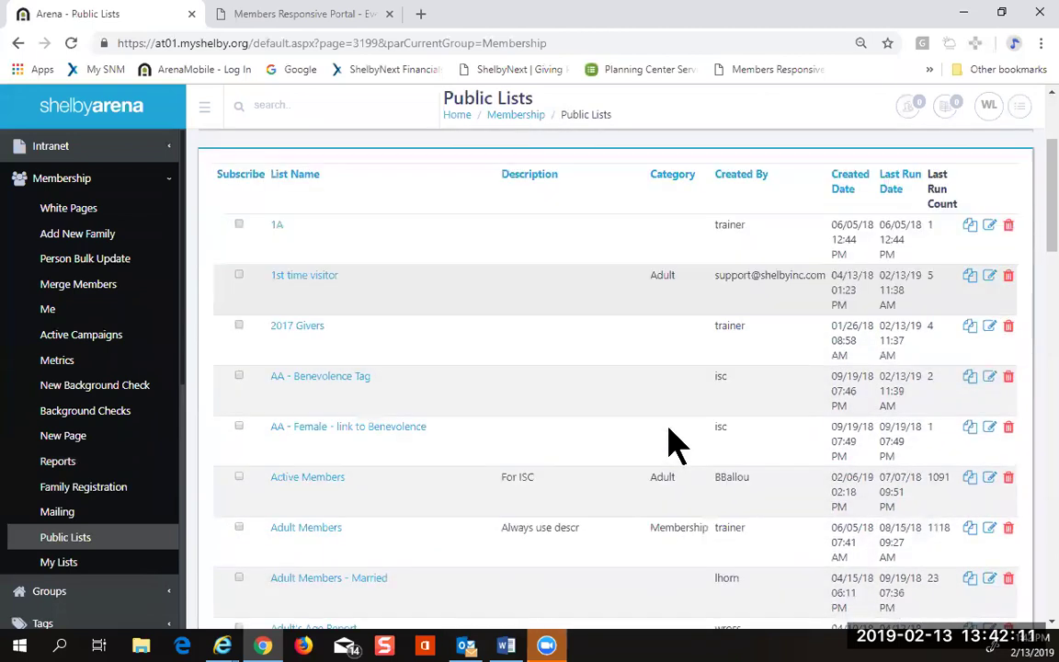
pyautogui.scroll(-7, 670, 445)
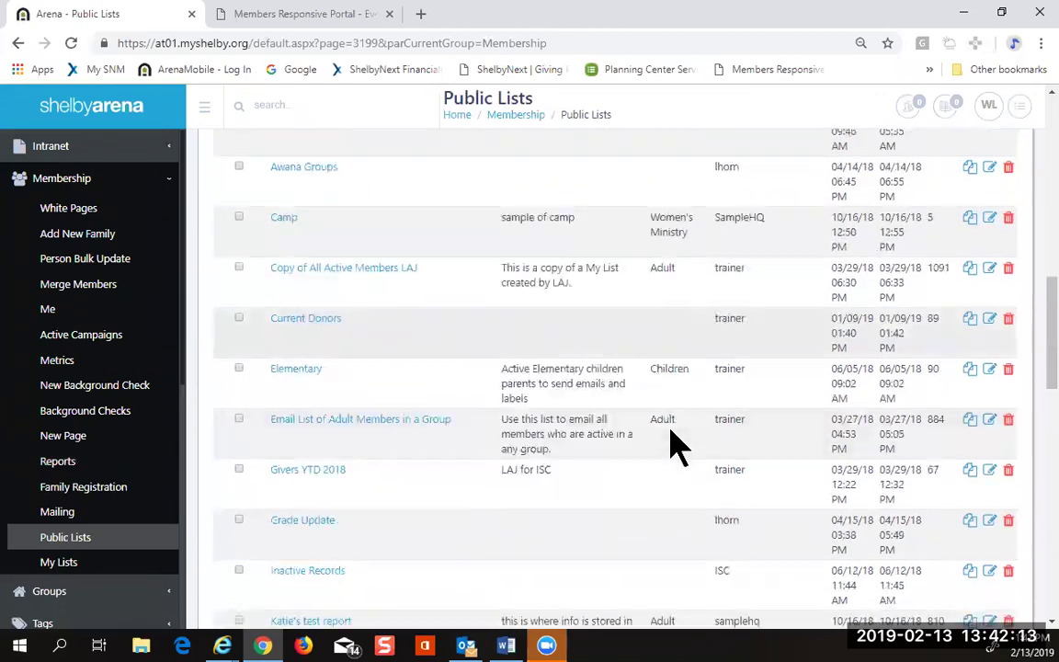
pyautogui.scroll(-1, 675, 447)
pyautogui.scroll(1, 670, 447)
pyautogui.scroll(-4, 670, 447)
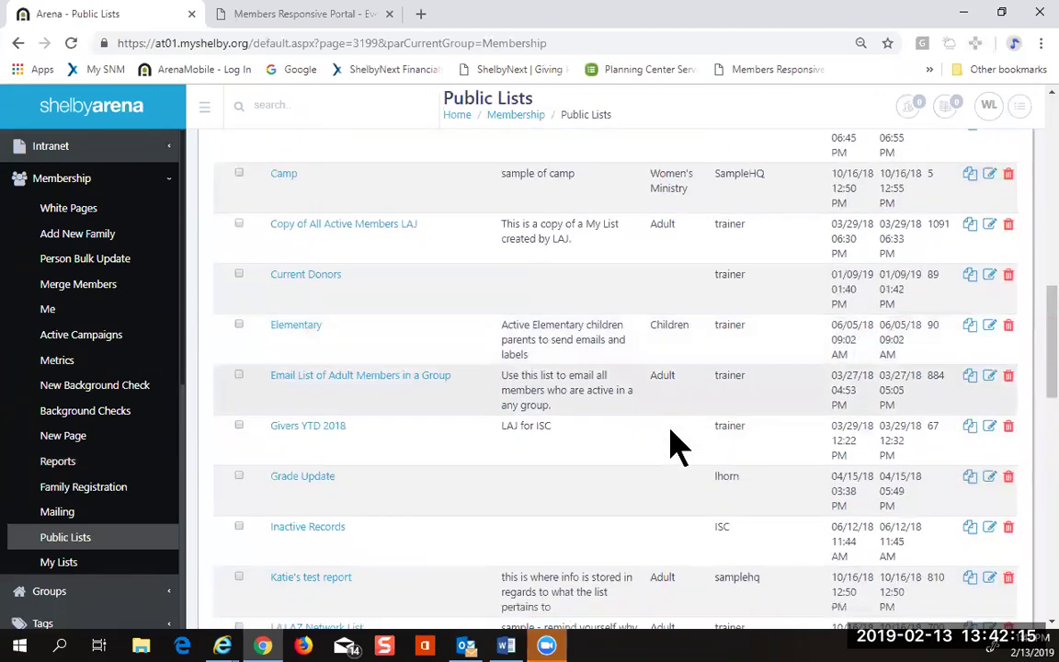
pyautogui.scroll(-5, 670, 449)
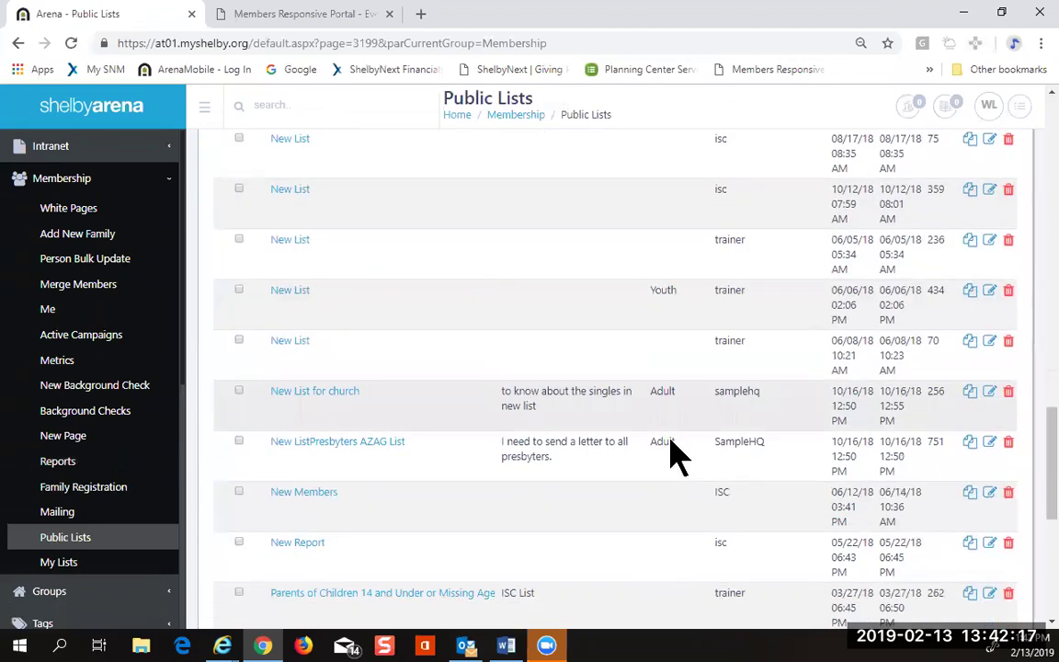
pyautogui.scroll(-2, 675, 447)
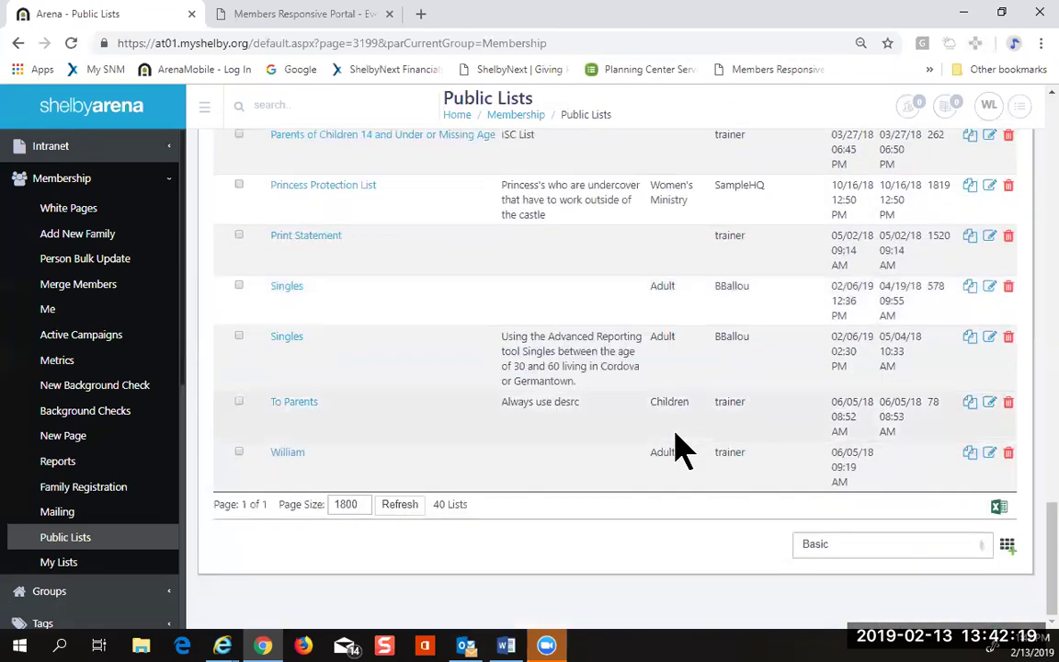
pyautogui.scroll(20, 607, 449)
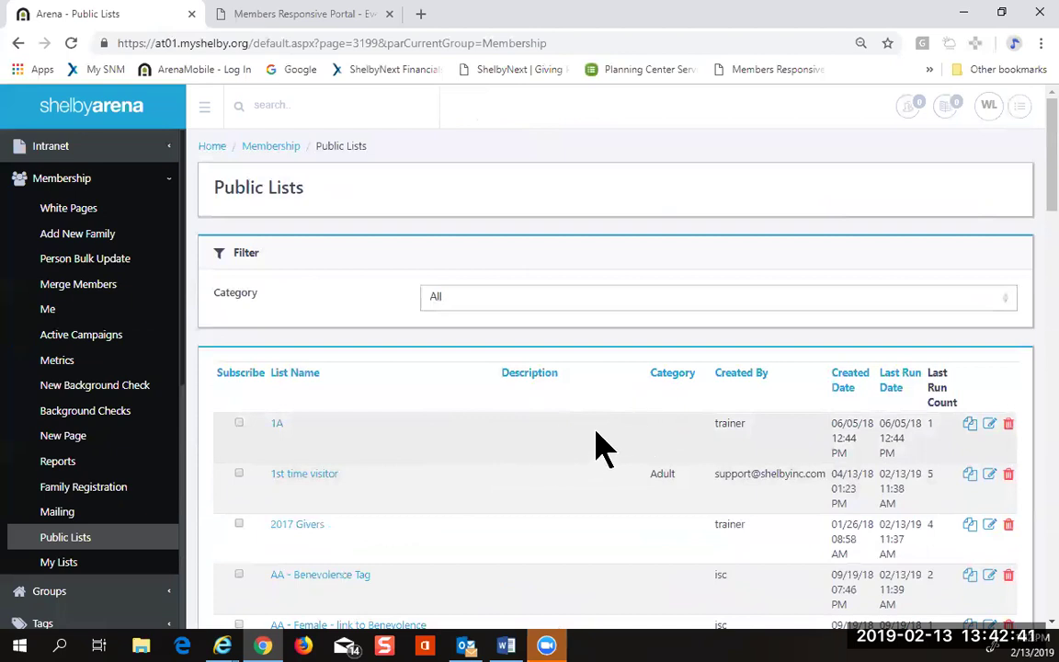
pyautogui.scroll(-5, 602, 447)
pyautogui.scroll(-5, 602, 447)
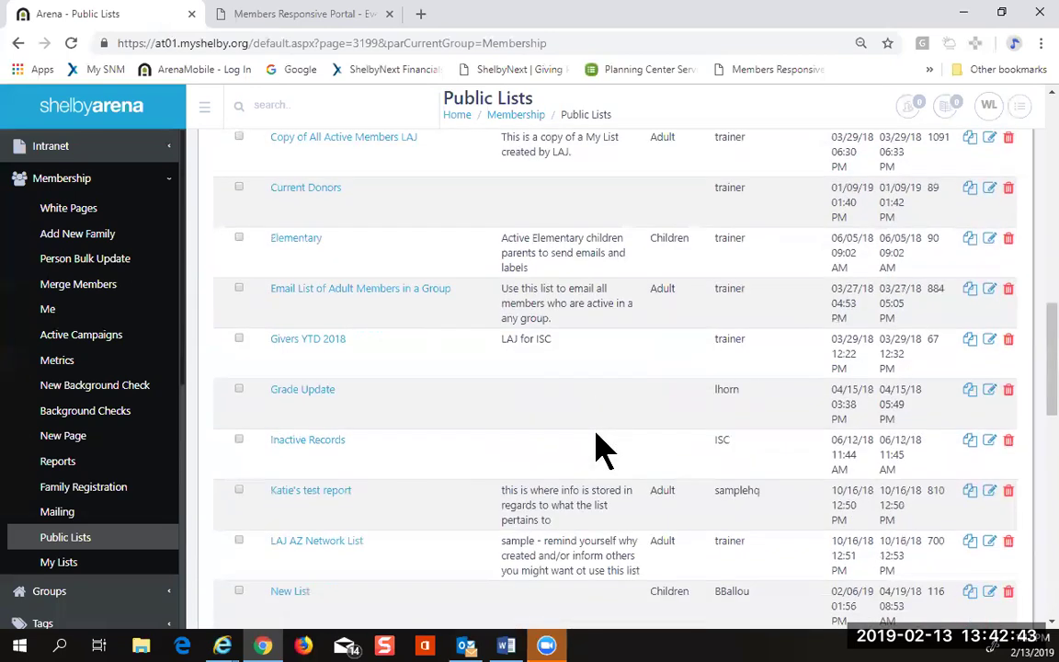
pyautogui.scroll(-3, 602, 449)
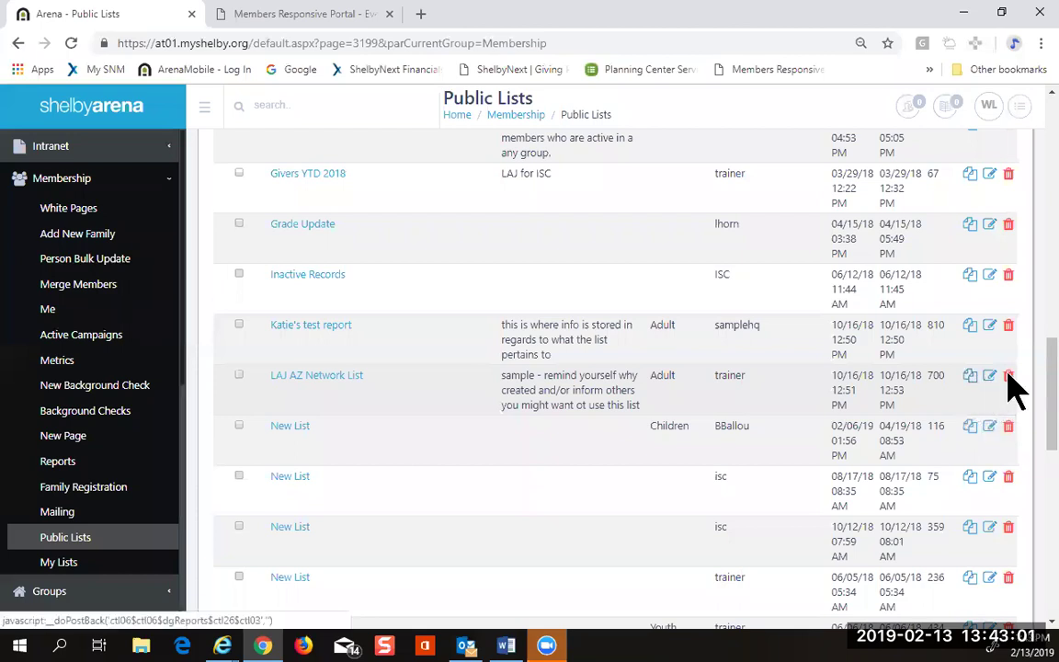
pyautogui.scroll(-3, 605, 335)
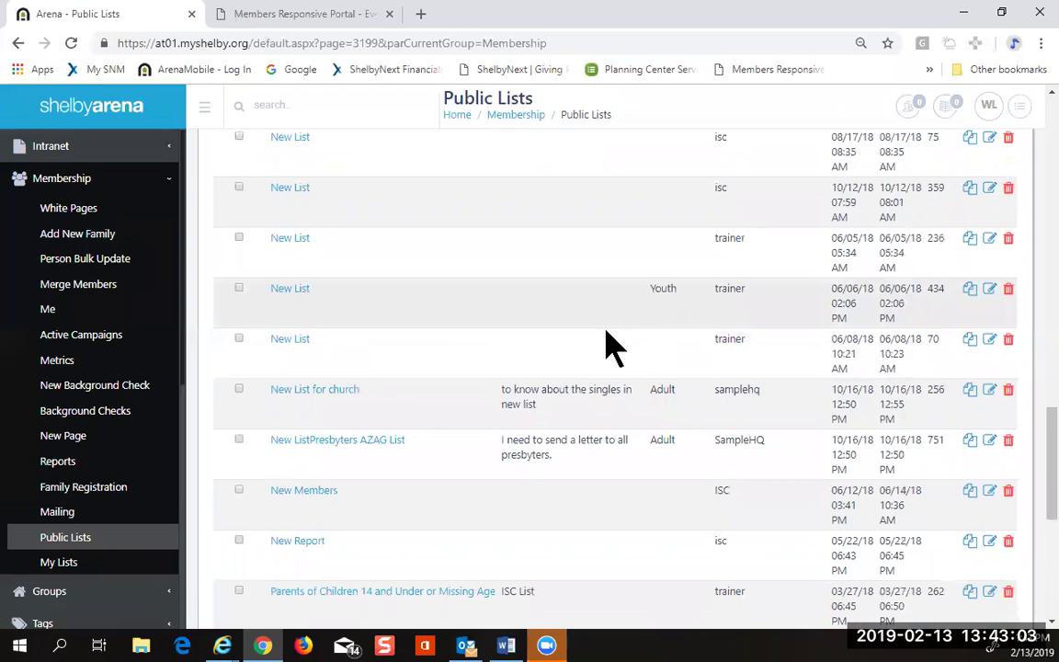
pyautogui.scroll(-5, 606, 344)
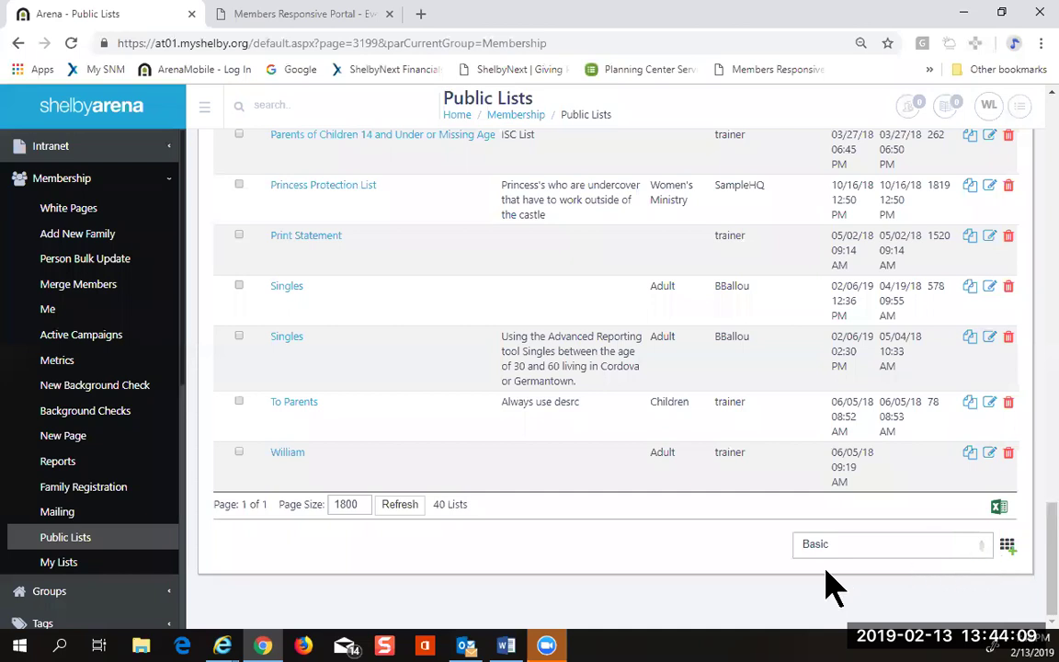
pyautogui.click(1008, 549)
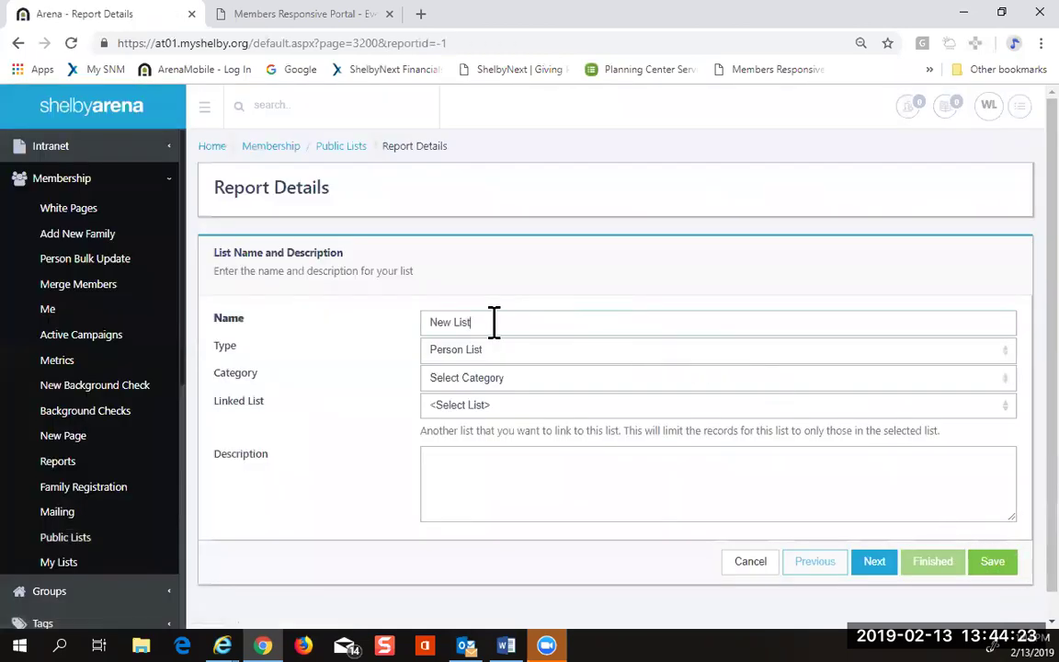
pyautogui.moveTo(494, 321); pyautogui.dragTo(385, 333)
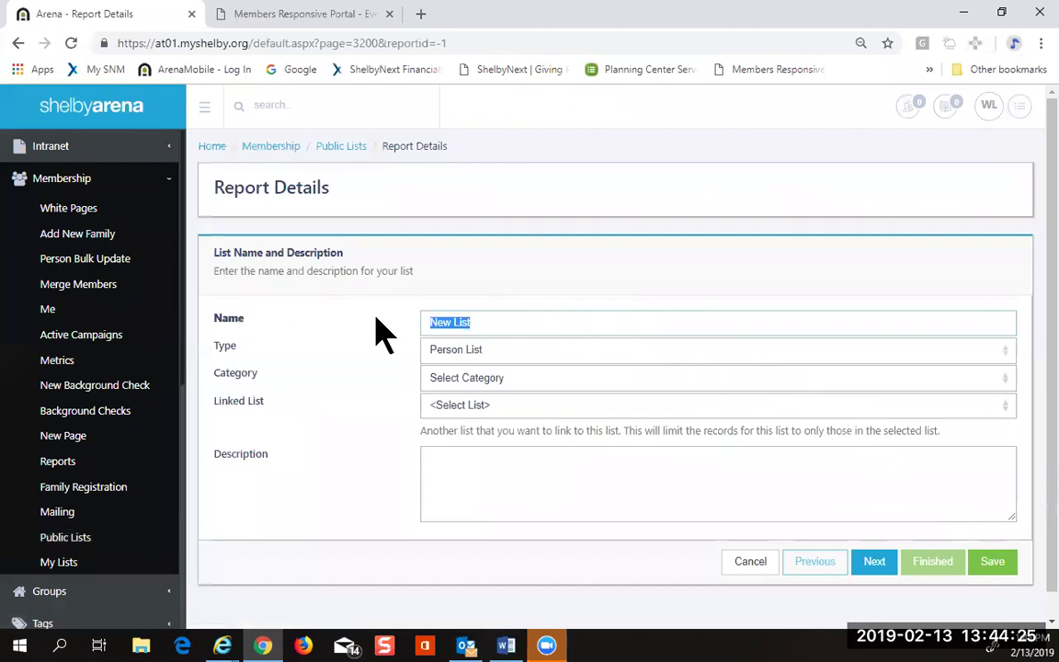
pyautogui.write('Hols')
pyautogui.write('ton E Harmony')
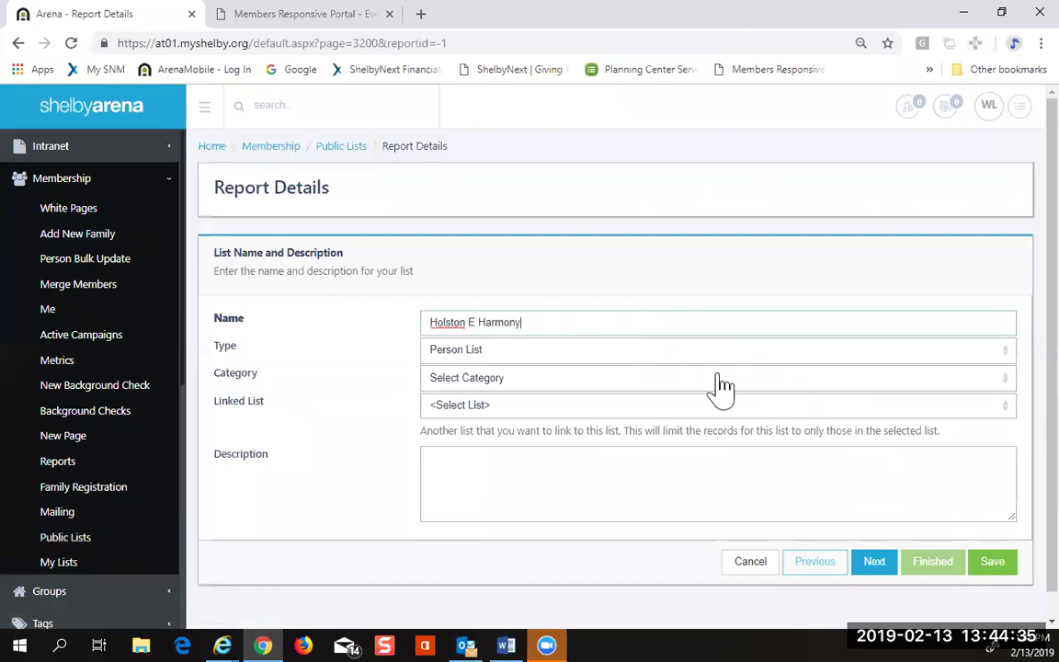
pyautogui.rightClick(452, 323)
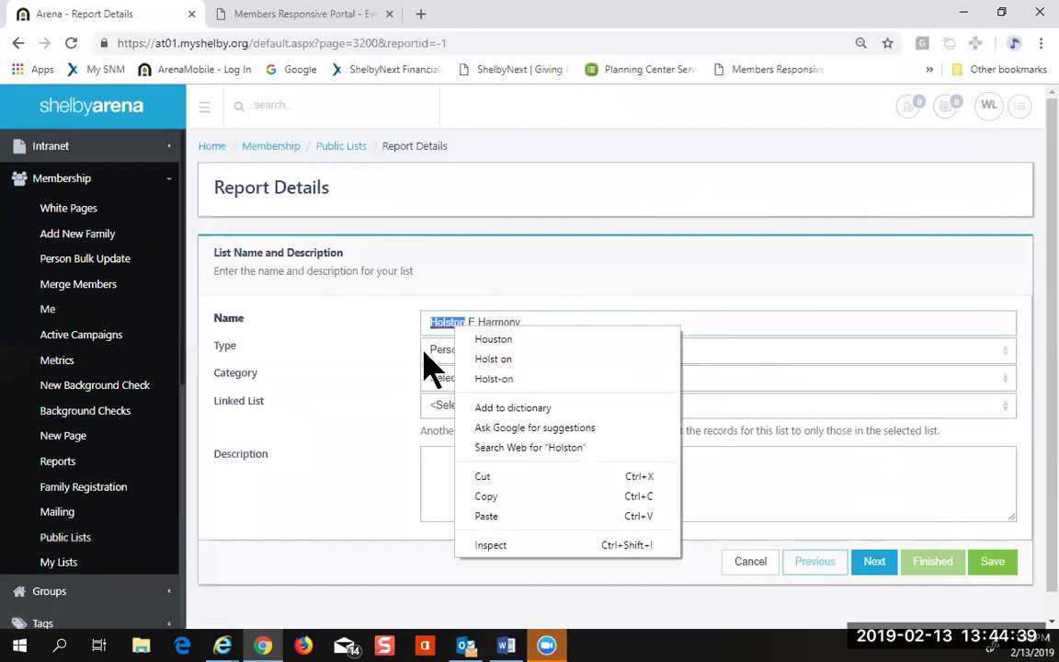
pyautogui.click(417, 319)
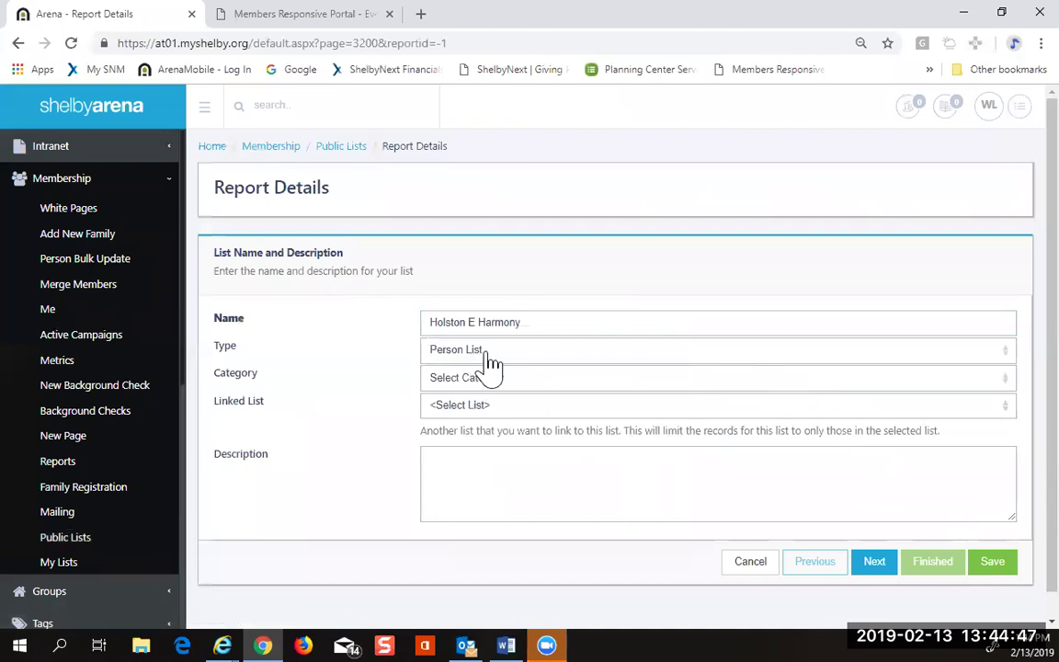
pyautogui.click(543, 356)
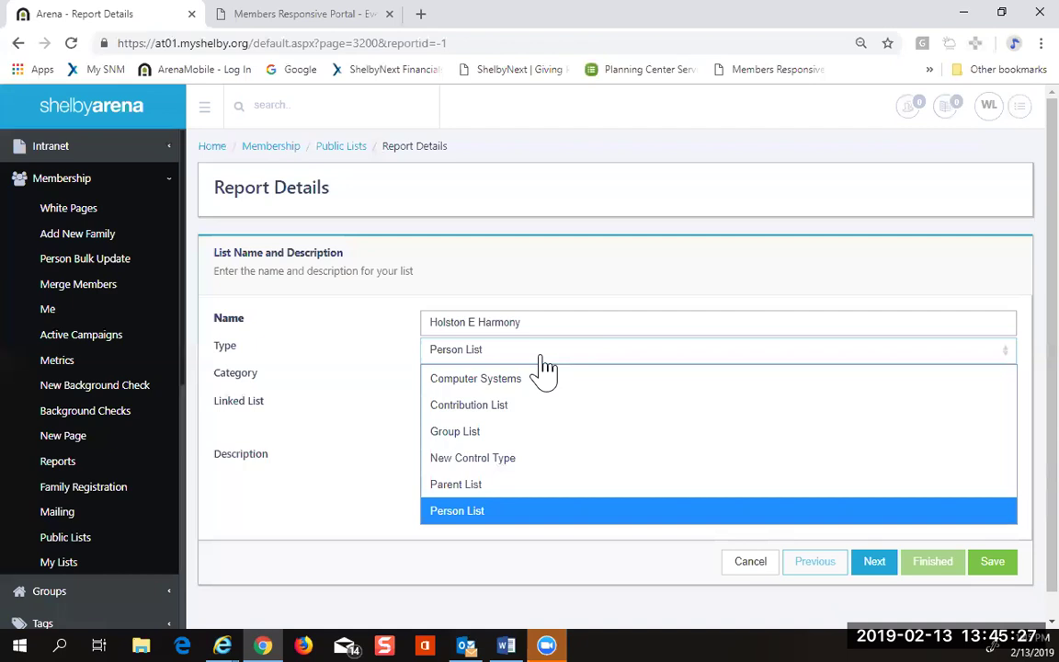
pyautogui.click(510, 511)
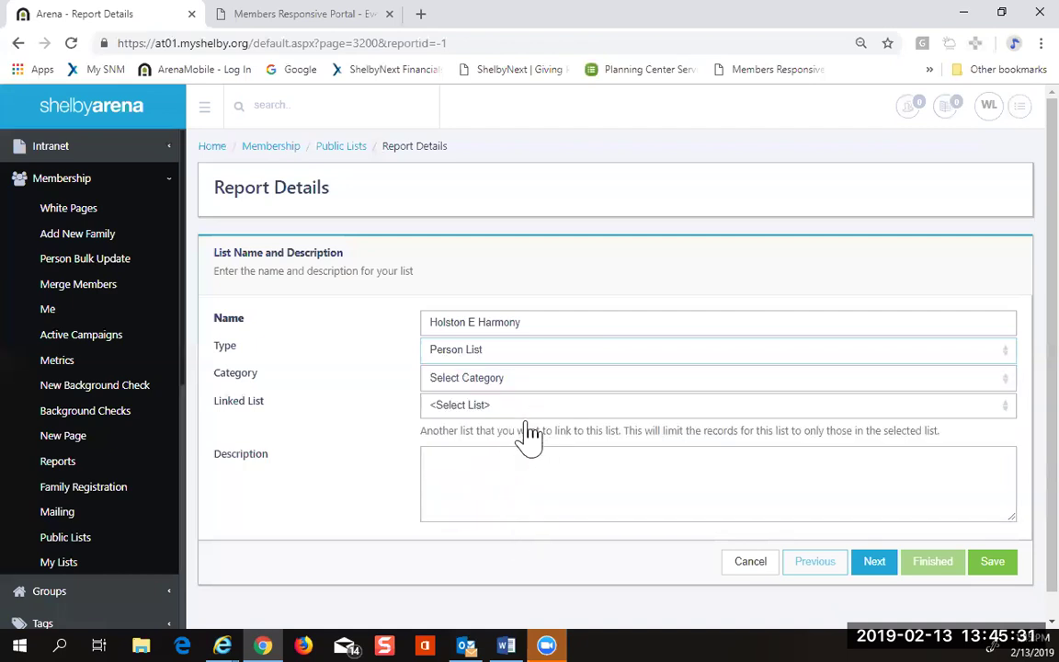
pyautogui.click(877, 568)
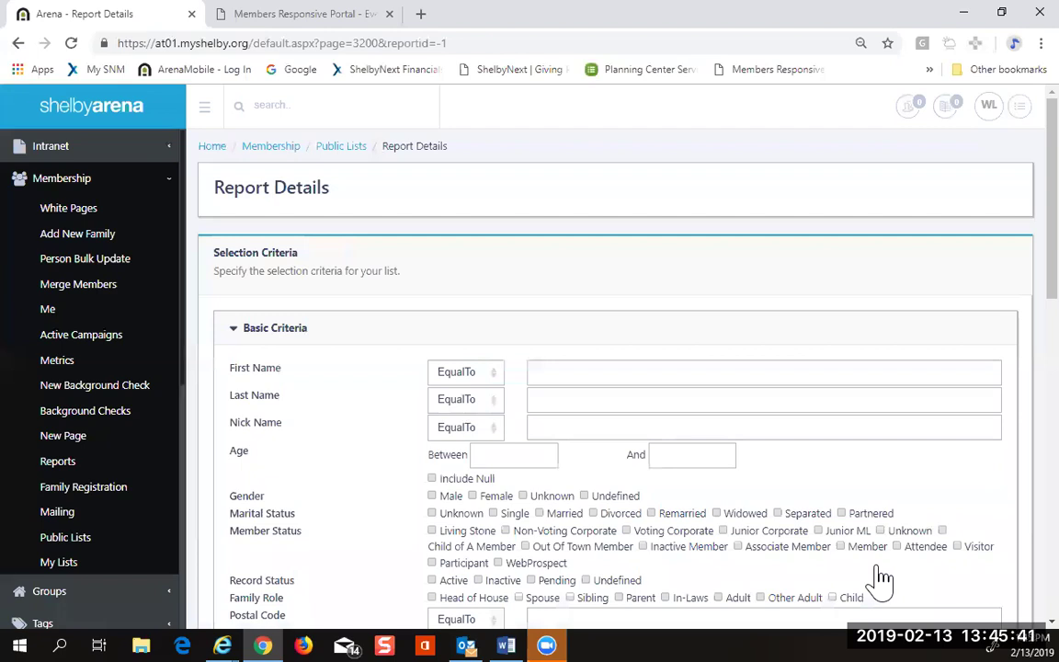
pyautogui.scroll(-3, 878, 577)
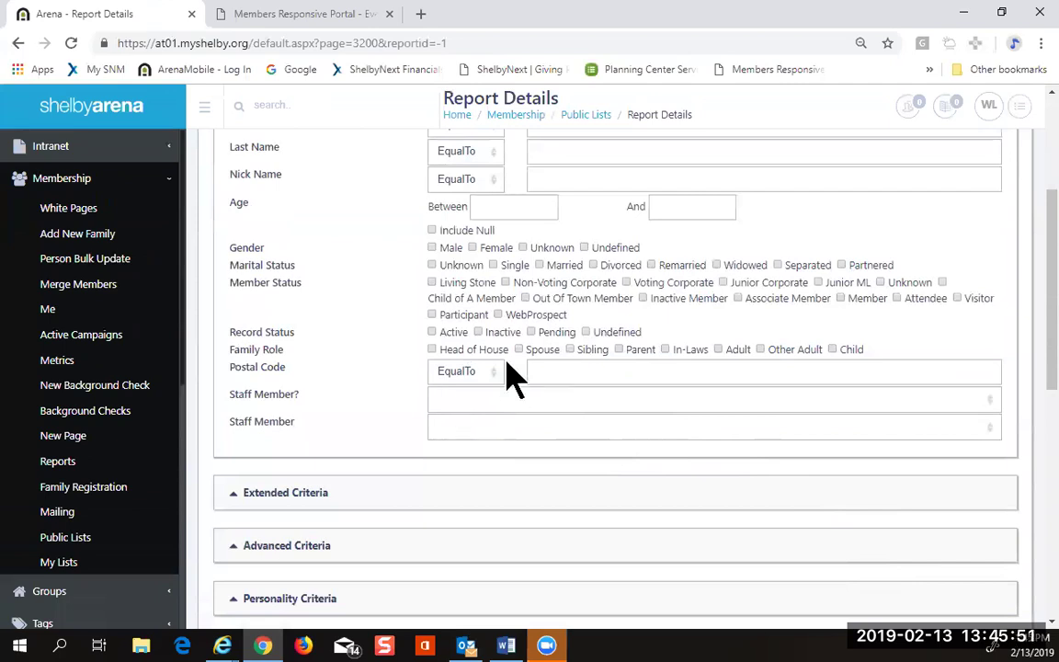
pyautogui.click(432, 333)
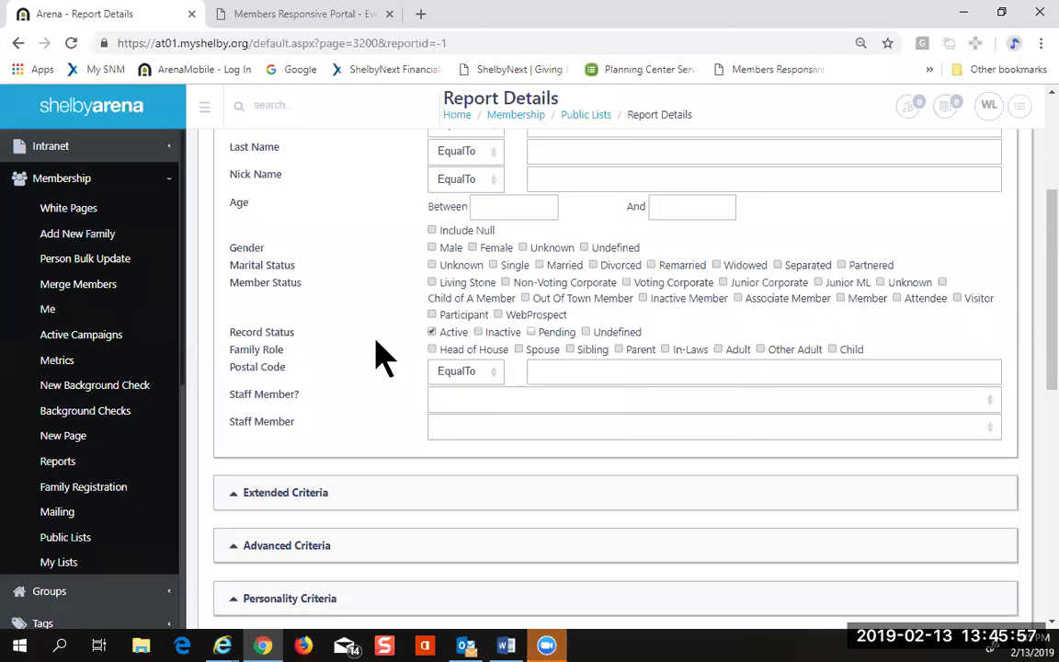
pyautogui.scroll(3, 539, 401)
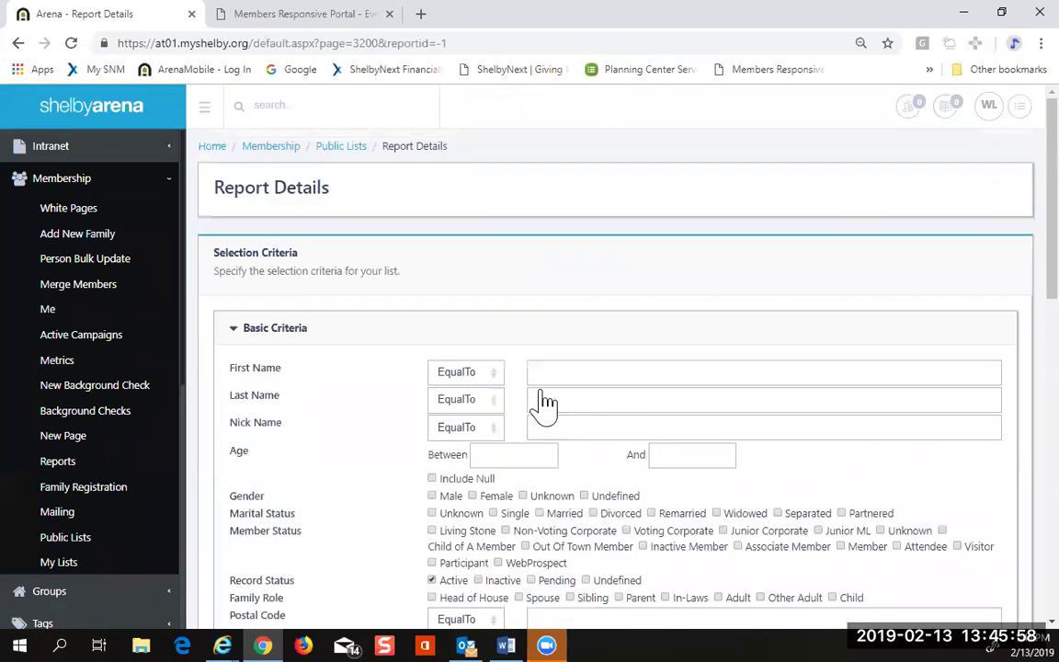
pyautogui.click(18, 43)
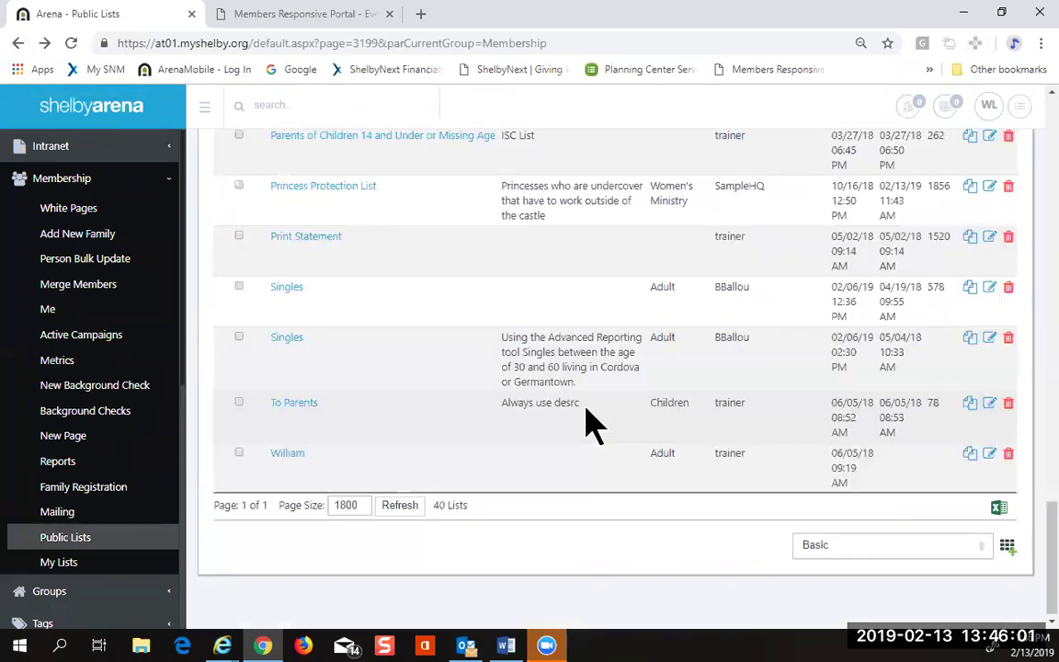
# Step: Create a new Basic public list named Holston E Harmony and continue to its selection criteria
pyautogui.click(1008, 549)
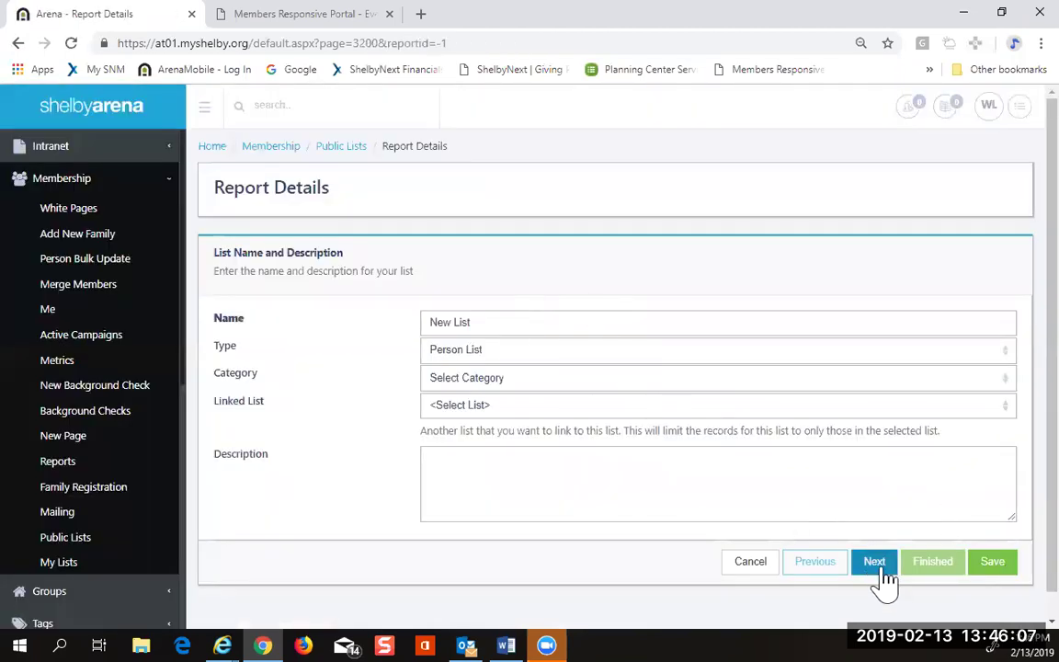
pyautogui.tripleClick(513, 319)
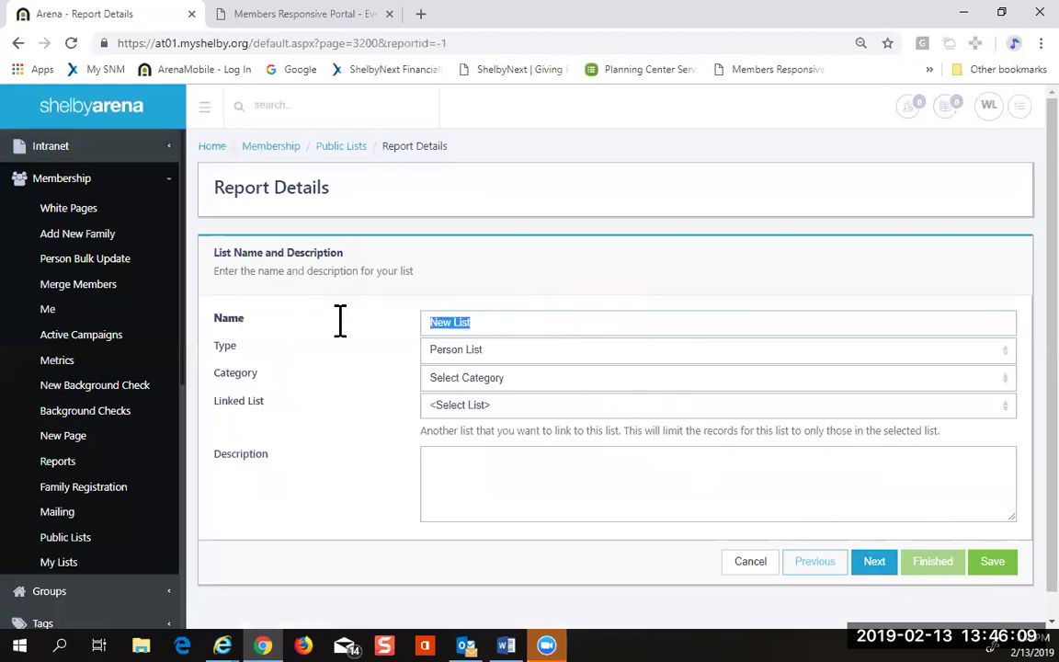
pyautogui.write('H')
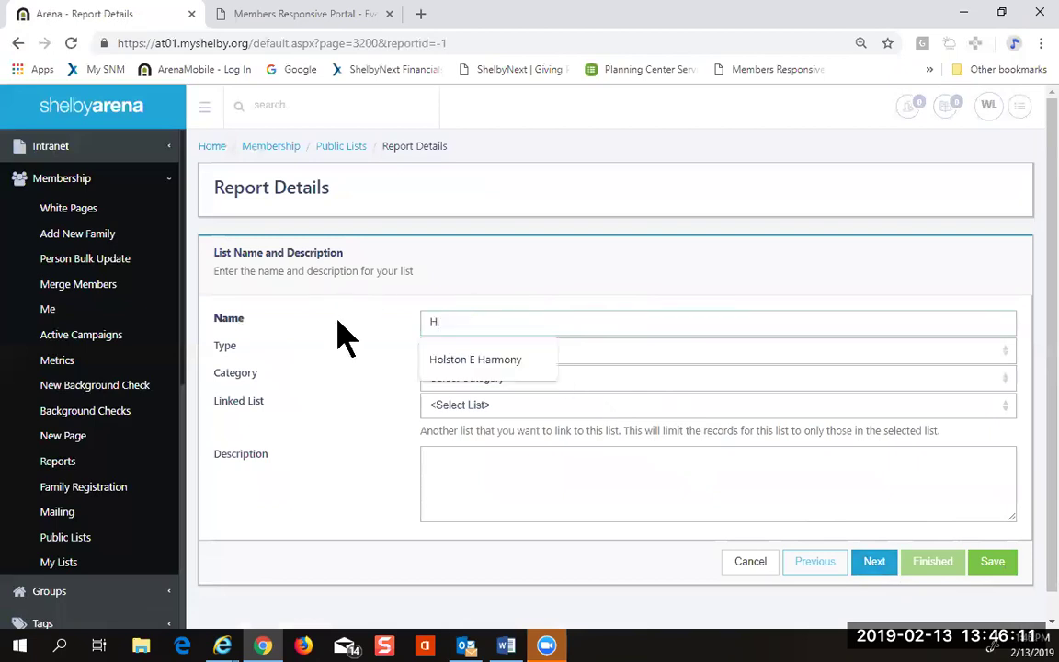
pyautogui.write('olston E Harm')
pyautogui.press('BackSpace')
pyautogui.press('BackSpace')
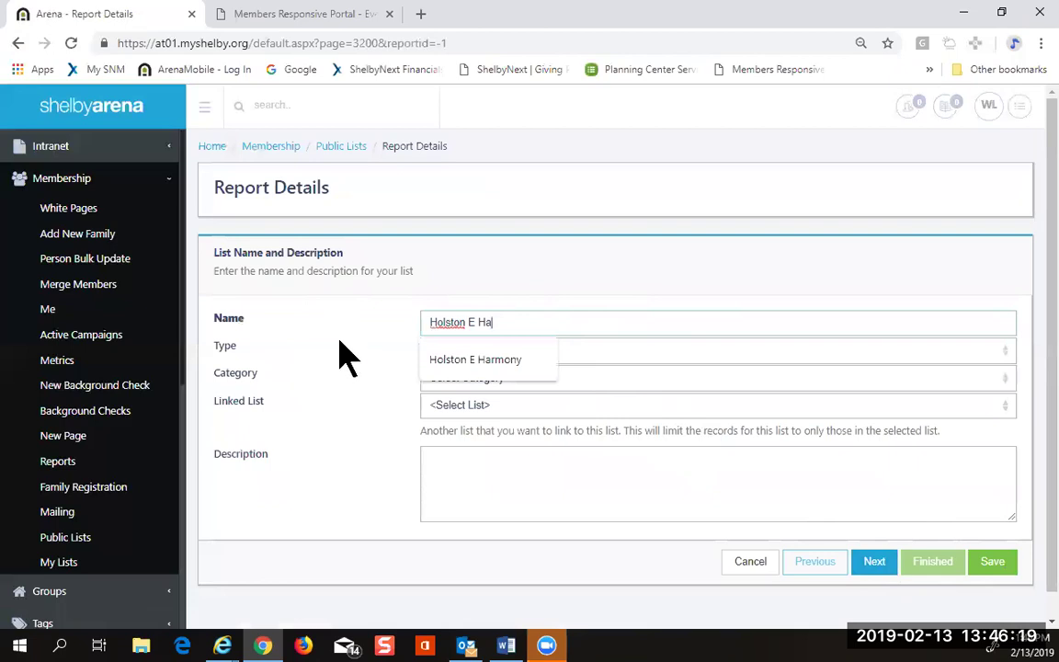
pyautogui.click(465, 361)
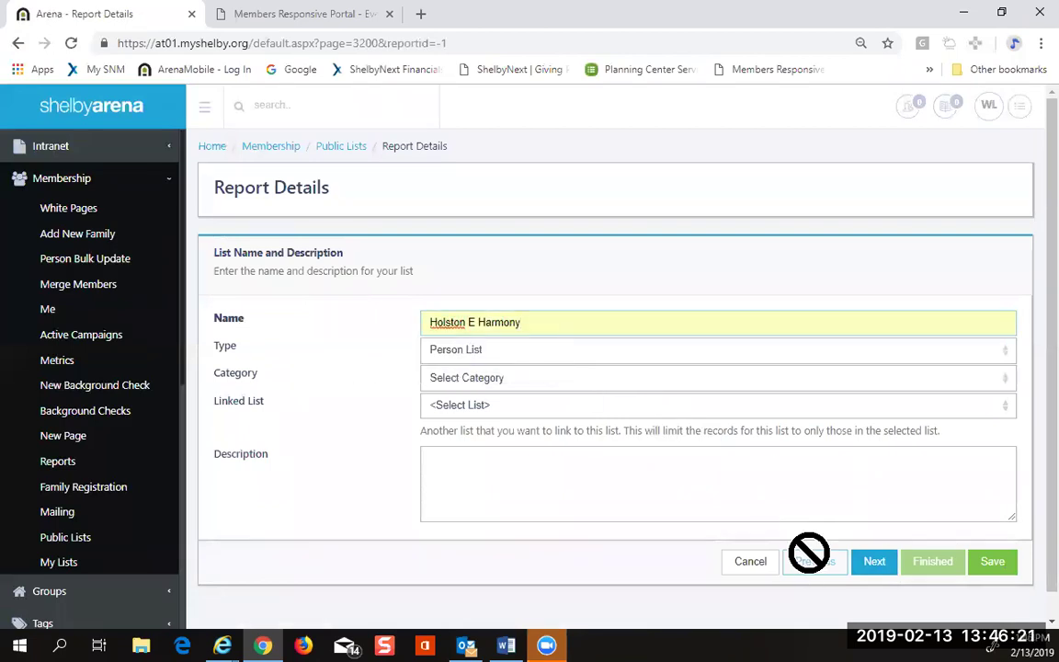
pyautogui.click(874, 564)
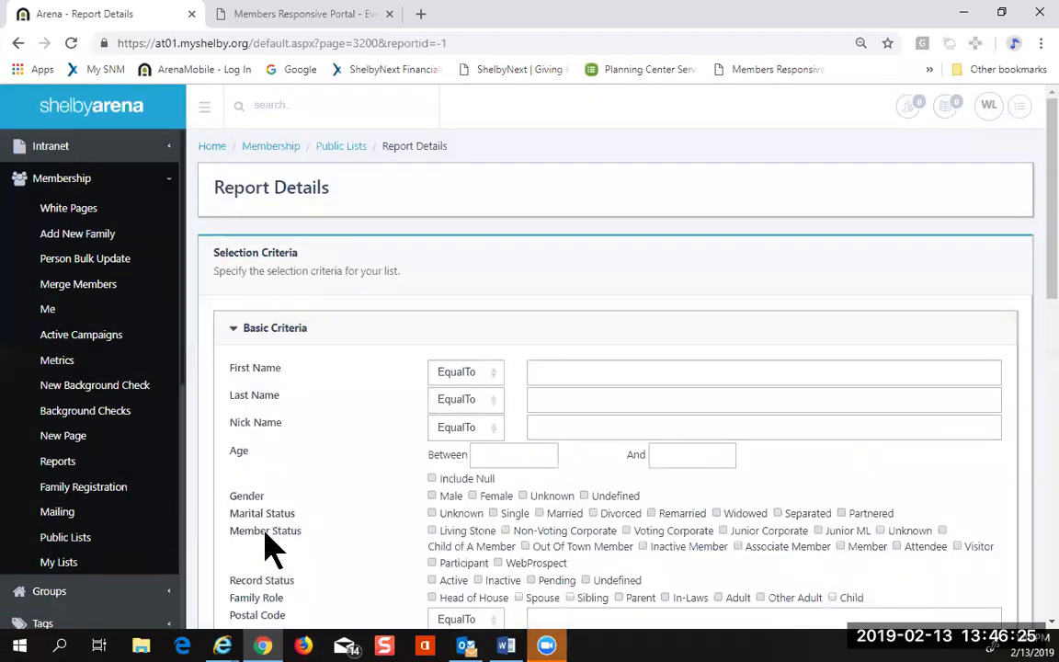
# Step: Set the basic criteria to Active record status, Male gender, Single marital status, and an age between 20 and 40
pyautogui.scroll(-3, 533, 493)
pyautogui.click(431, 333)
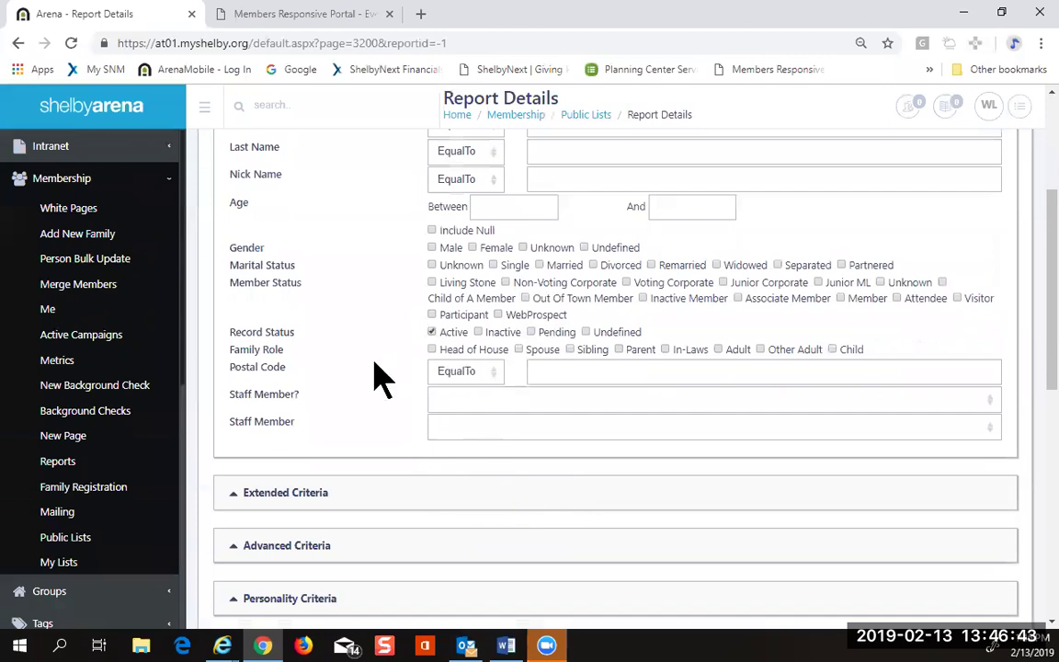
pyautogui.click(432, 247)
pyautogui.click(492, 264)
pyautogui.press('Tab')
pyautogui.write('40')
# Step: Expand the Extended, Advanced and Personality criteria sections and look through their available filter fields
pyautogui.scroll(-2, 678, 248)
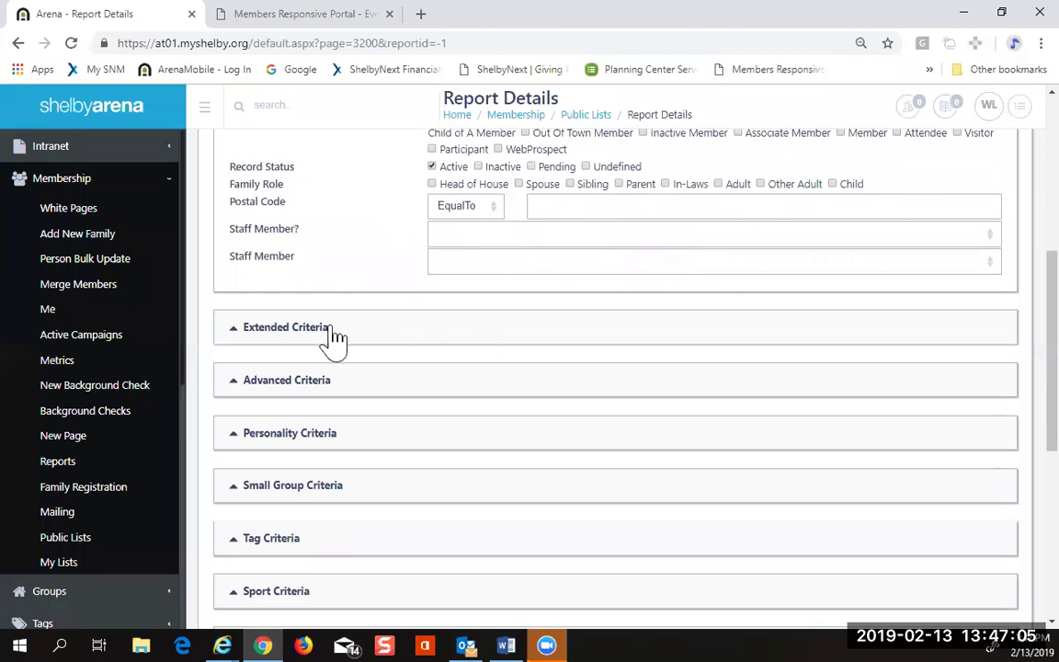
pyautogui.click(234, 334)
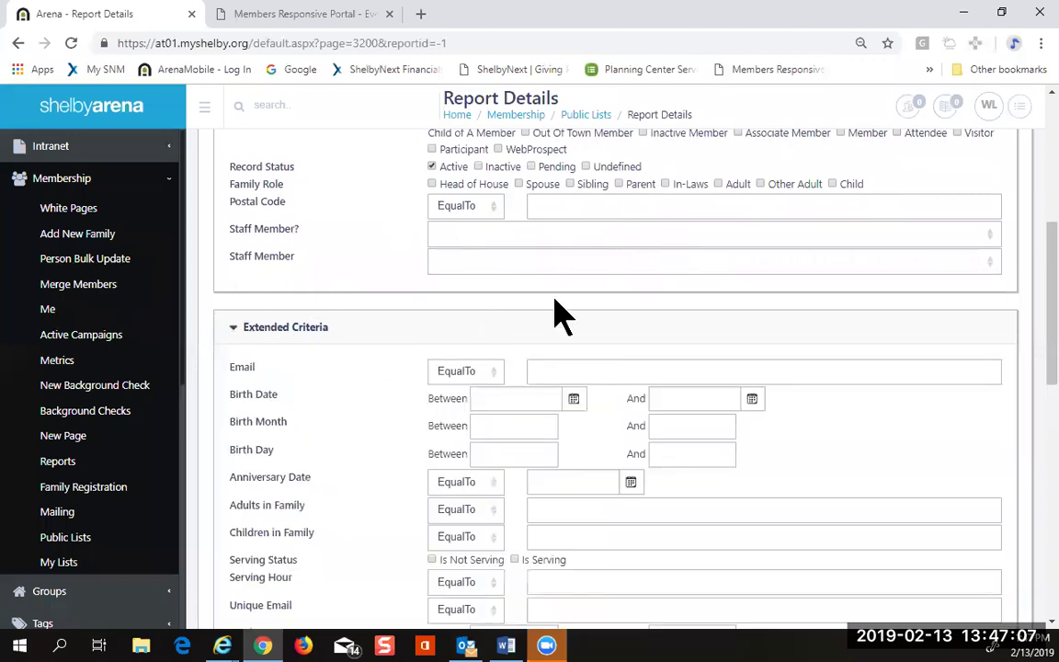
pyautogui.scroll(-2, 560, 313)
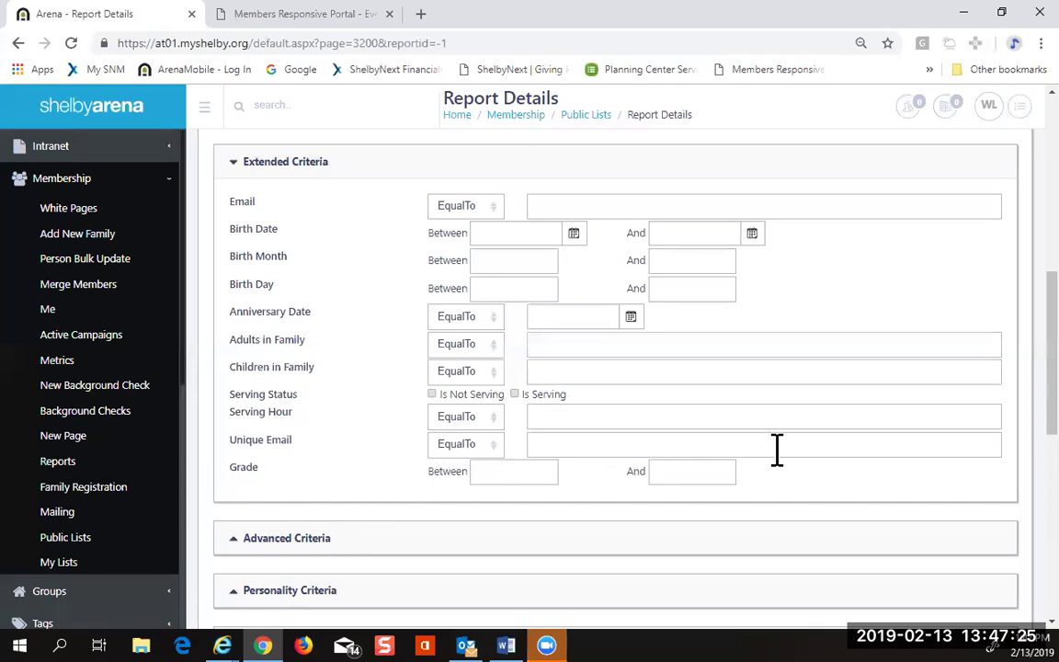
pyautogui.scroll(-3, 779, 405)
pyautogui.scroll(-1, 780, 404)
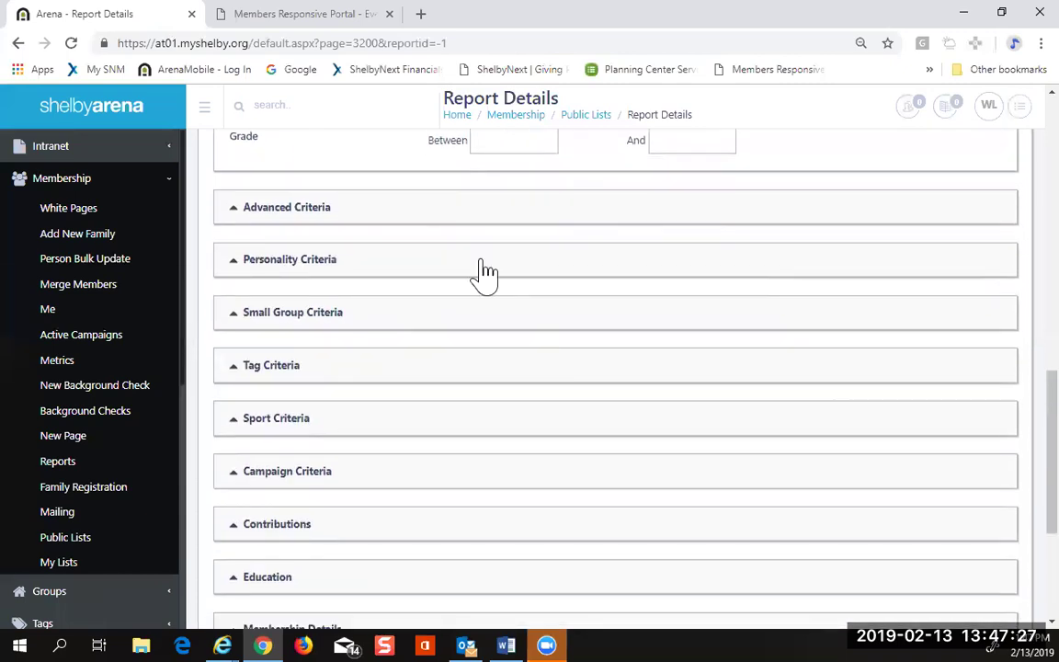
pyautogui.click(311, 217)
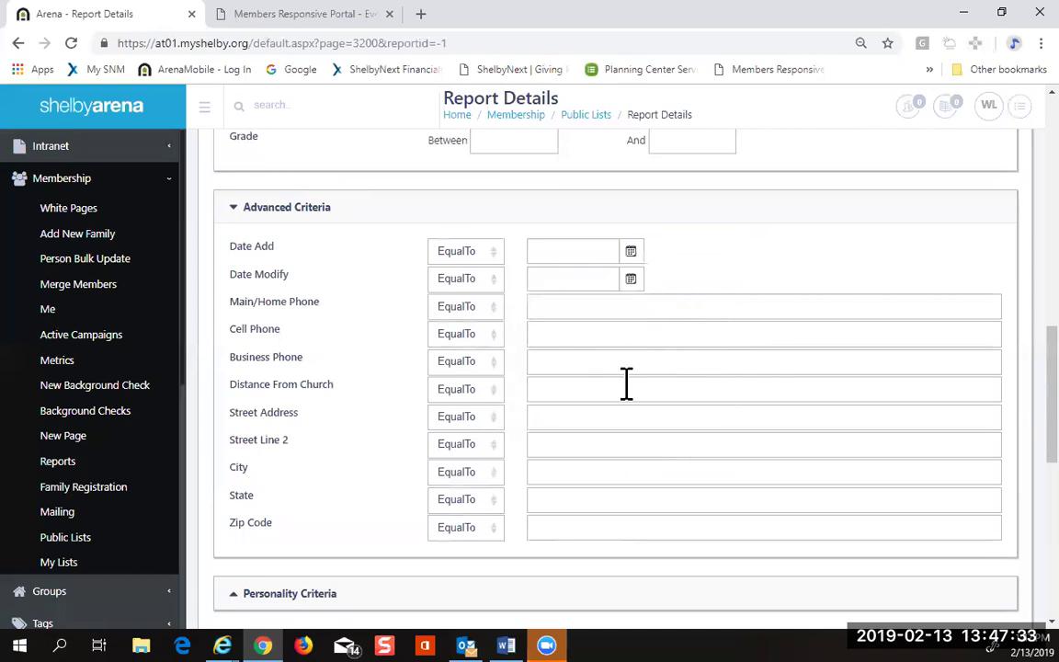
pyautogui.scroll(-5, 640, 375)
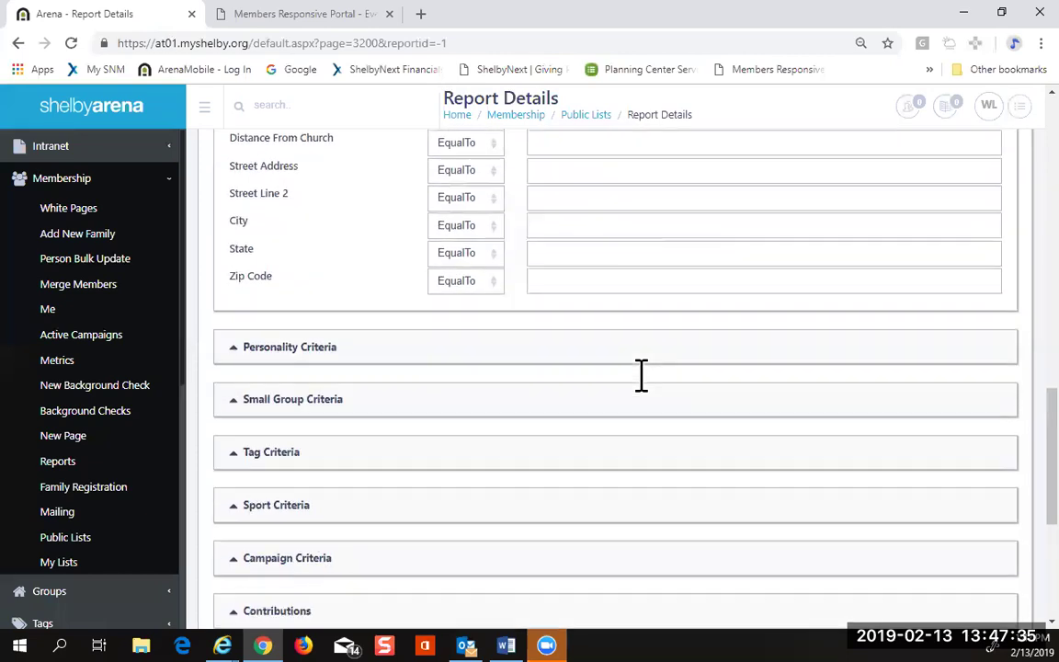
pyautogui.scroll(-2, 640, 375)
pyautogui.click(271, 276)
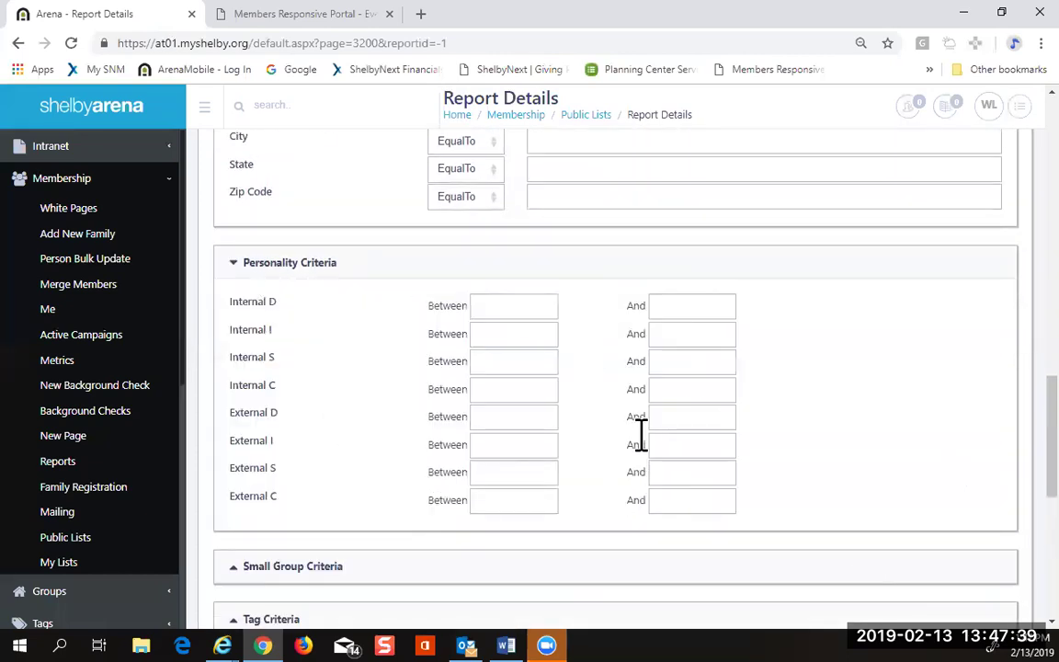
# Step: In the Small Group criteria, try including Children Sunday School while excluding 5th Grade, and clear the selection again
pyautogui.scroll(-5, 593, 383)
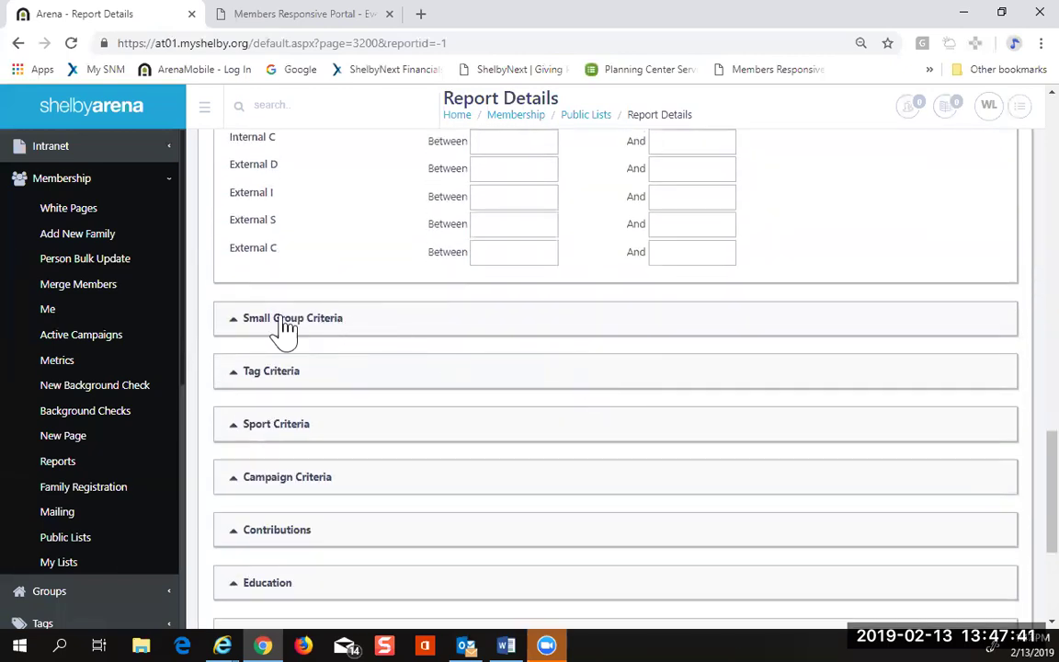
pyautogui.click(236, 322)
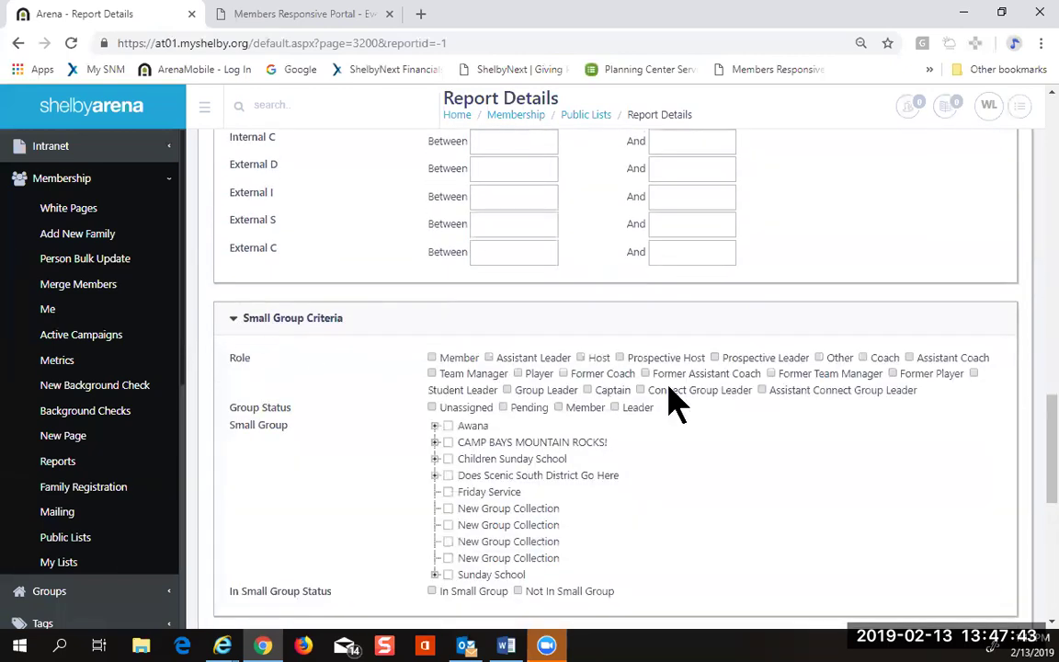
pyautogui.scroll(-2, 674, 402)
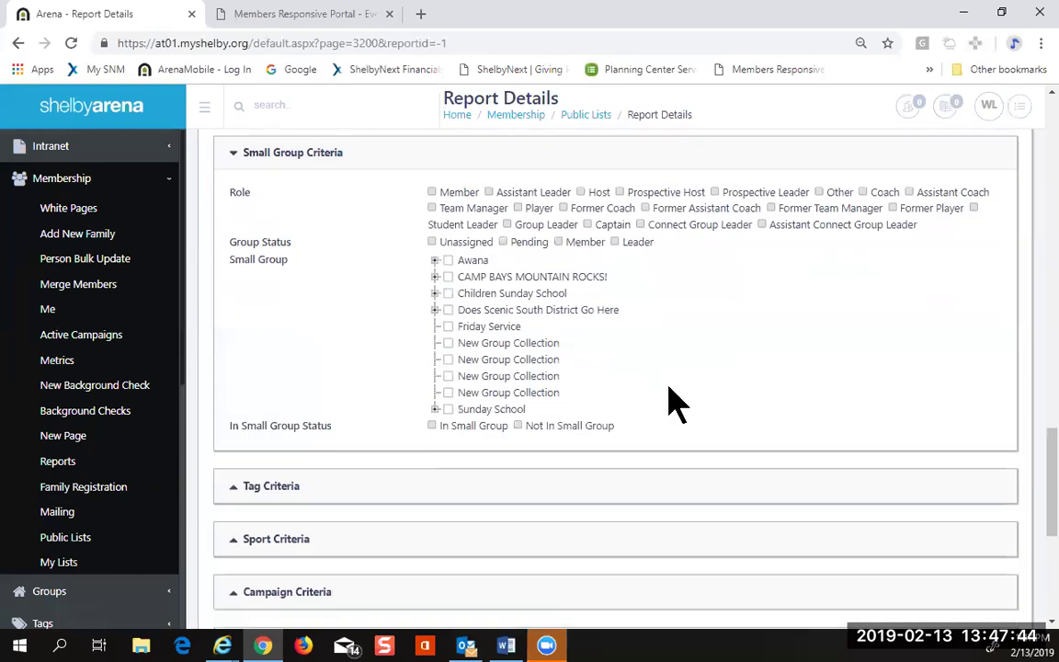
pyautogui.click(448, 293)
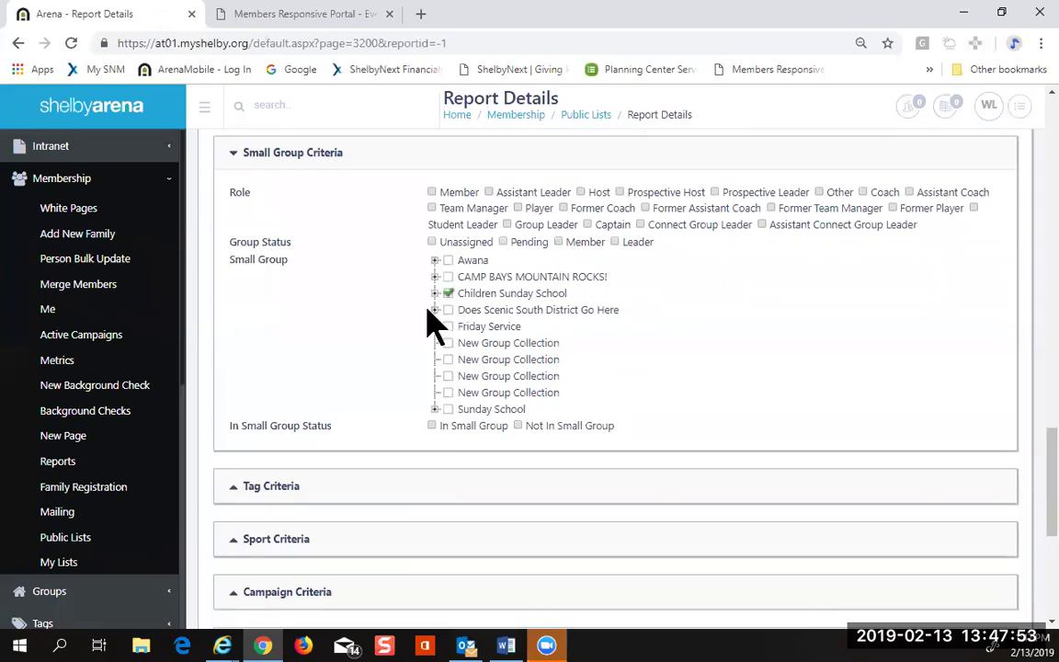
pyautogui.click(435, 293)
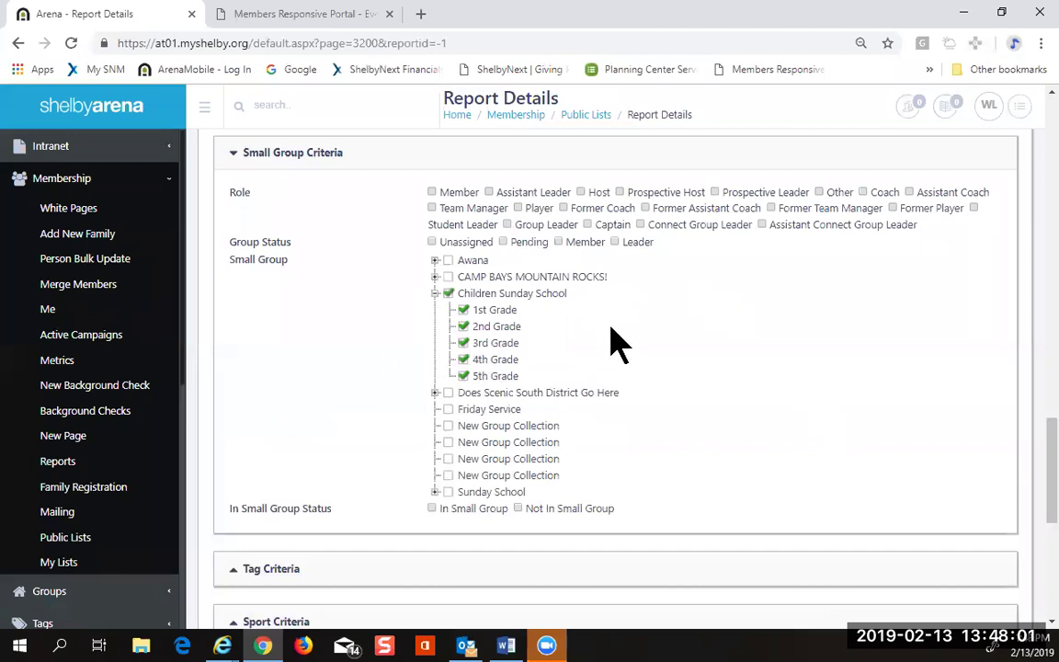
pyautogui.click(464, 376)
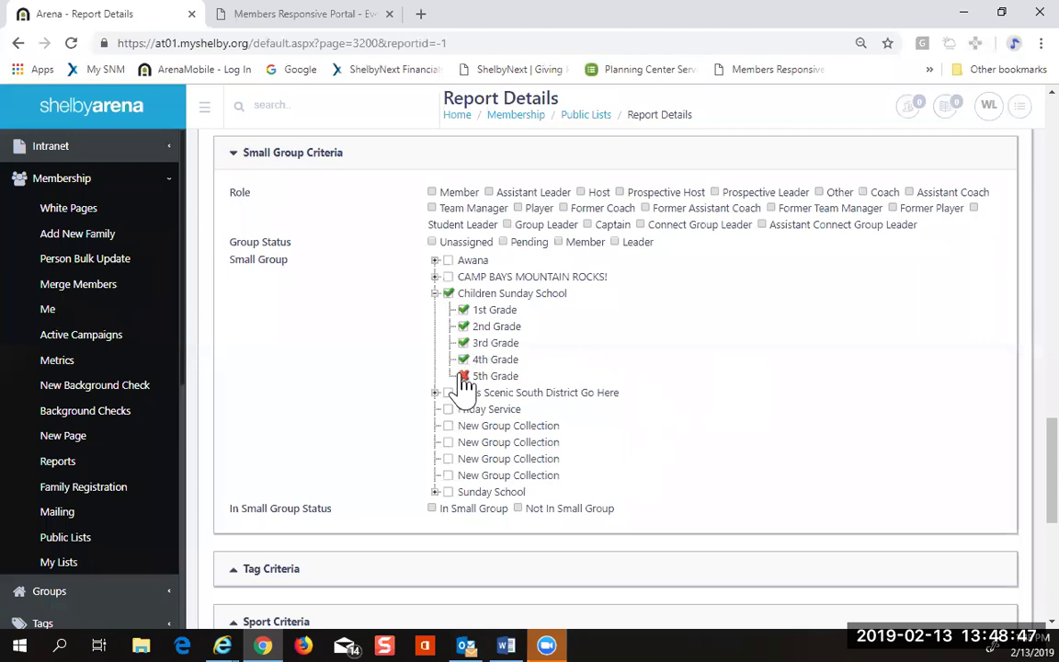
pyautogui.click(450, 294)
pyautogui.click(449, 295)
pyautogui.click(448, 295)
pyautogui.click(449, 294)
pyautogui.click(448, 294)
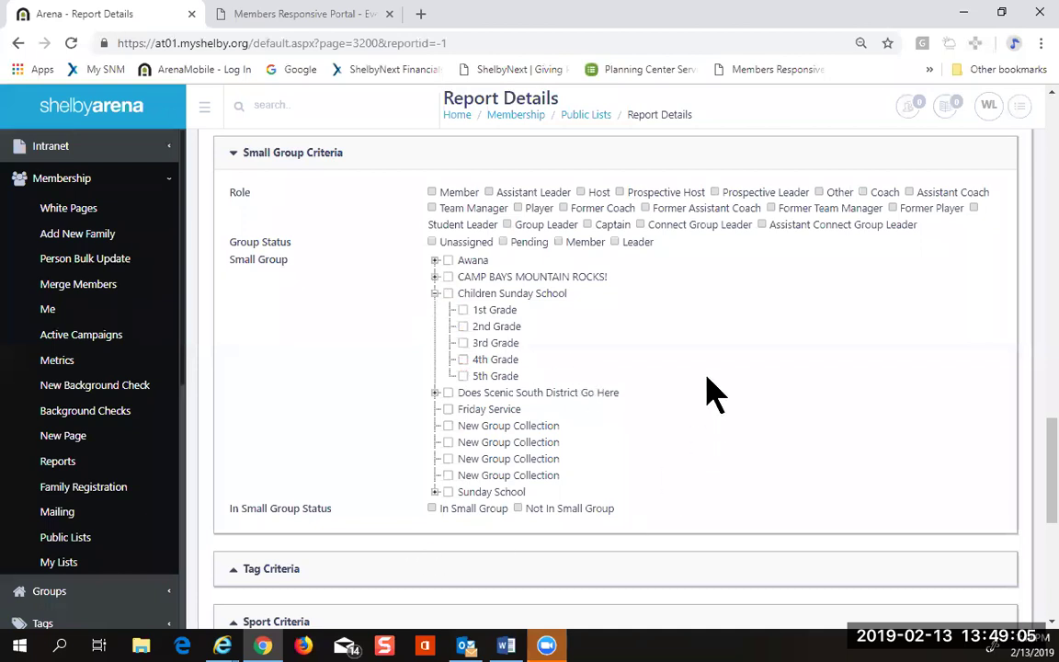
# Step: In the Tag criteria, try including CAMP BAYS MOUNTAIN IS A PARTY and excluding CAMP BAYS MOUNTAIN IS AWESOME TAG, and clear both
pyautogui.scroll(-3, 706, 394)
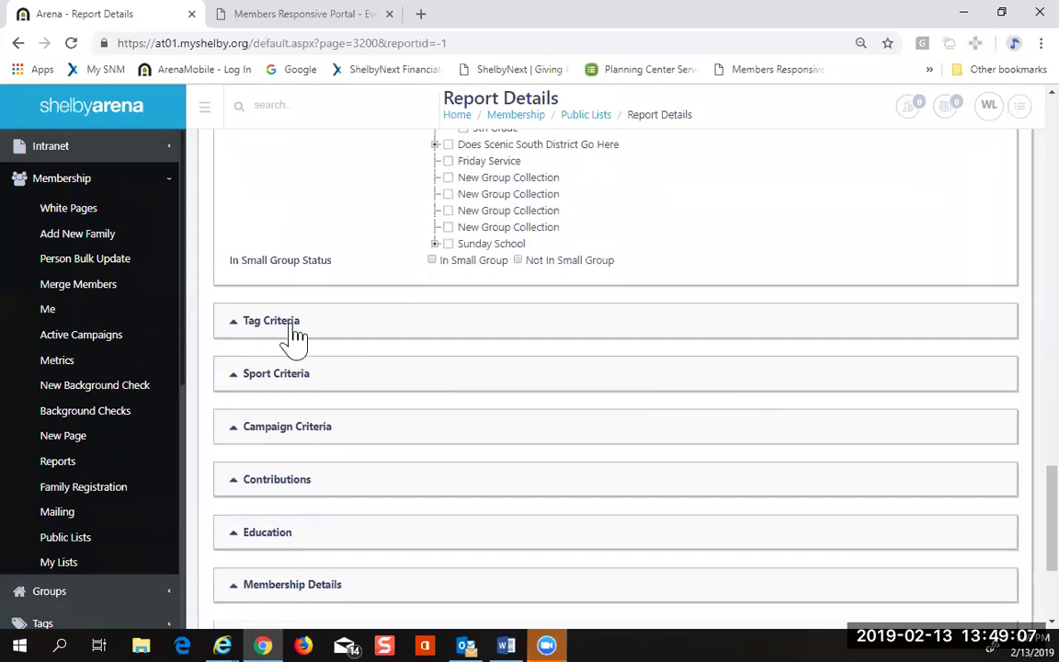
pyautogui.click(271, 317)
pyautogui.scroll(-2, 646, 355)
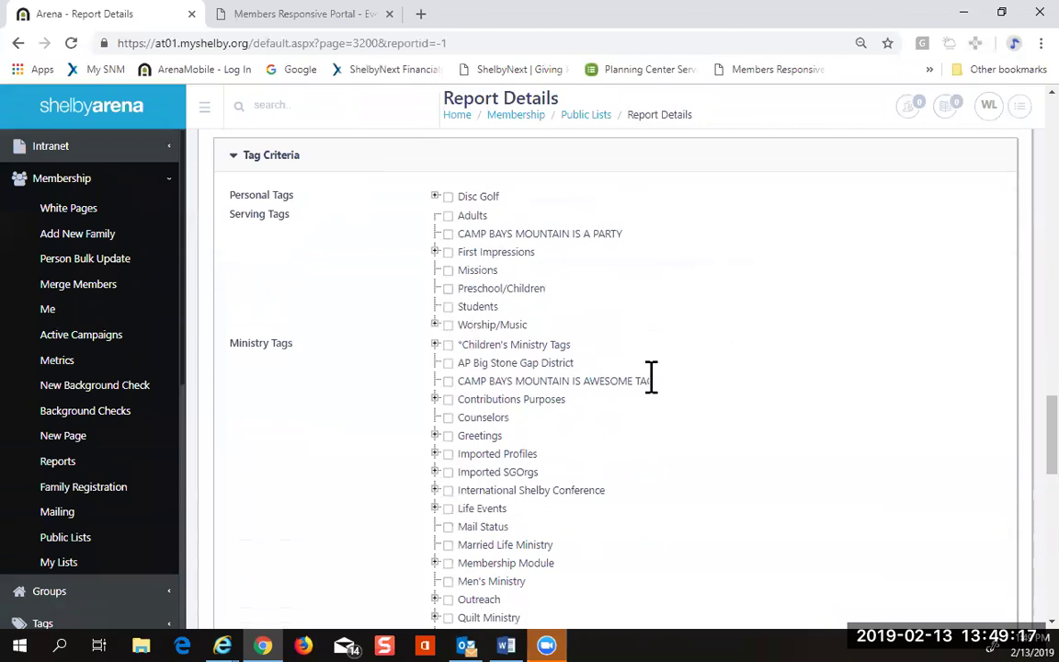
pyautogui.scroll(-5, 651, 378)
pyautogui.scroll(2, 658, 395)
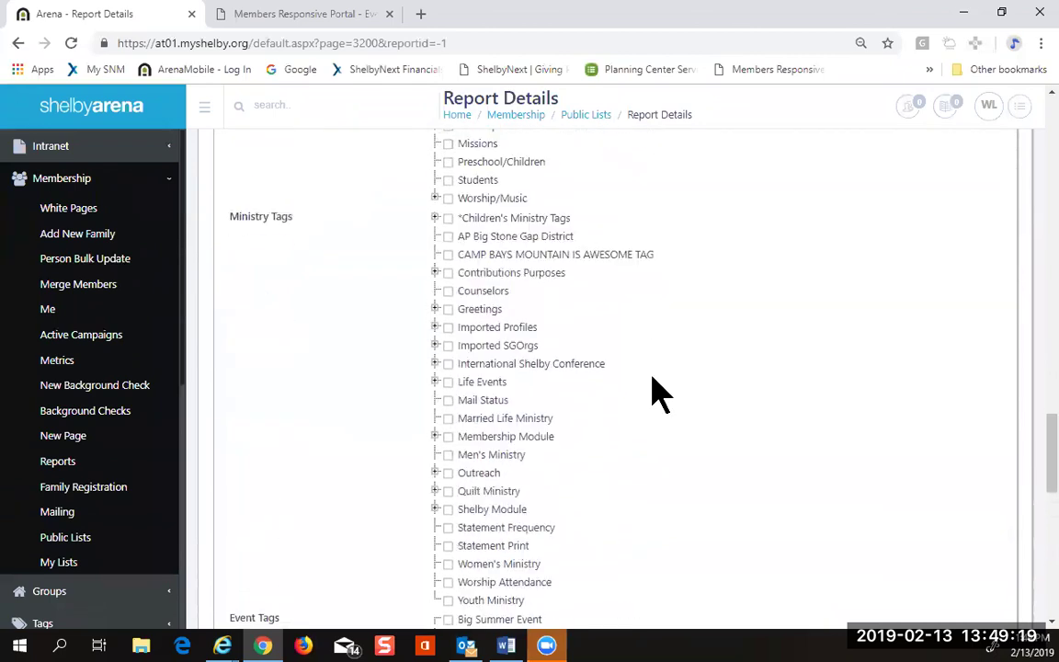
pyautogui.scroll(2, 654, 393)
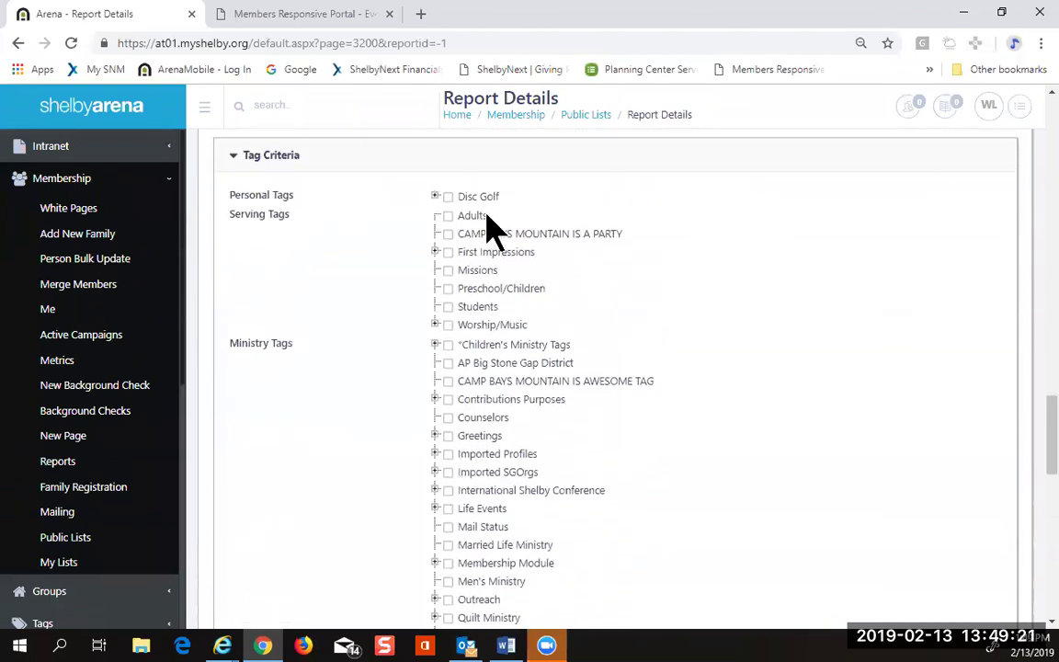
pyautogui.click(448, 234)
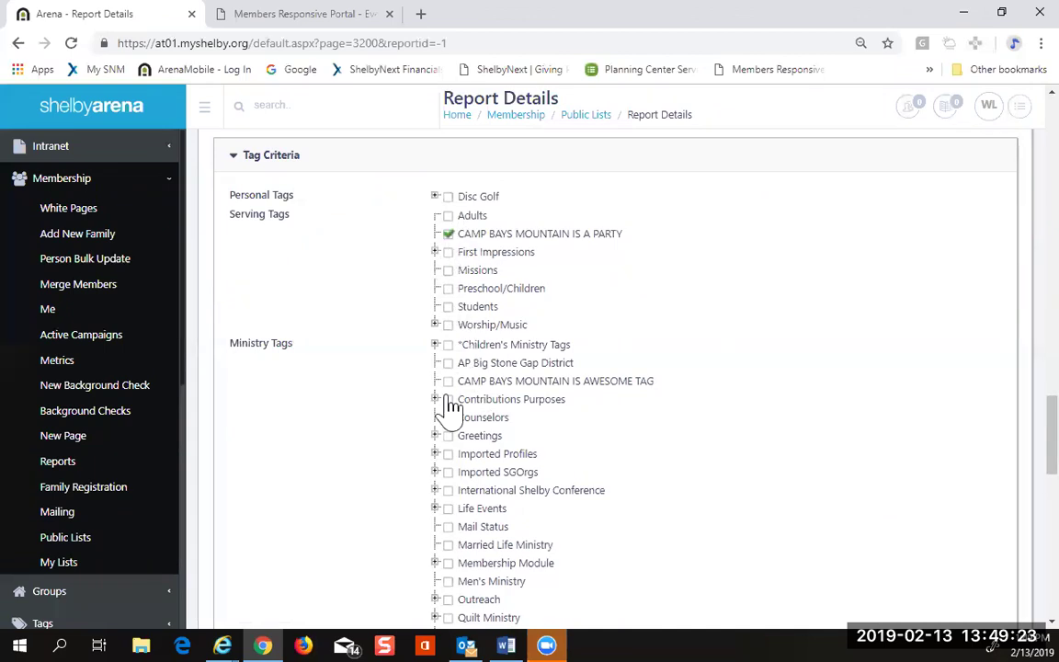
pyautogui.click(448, 382)
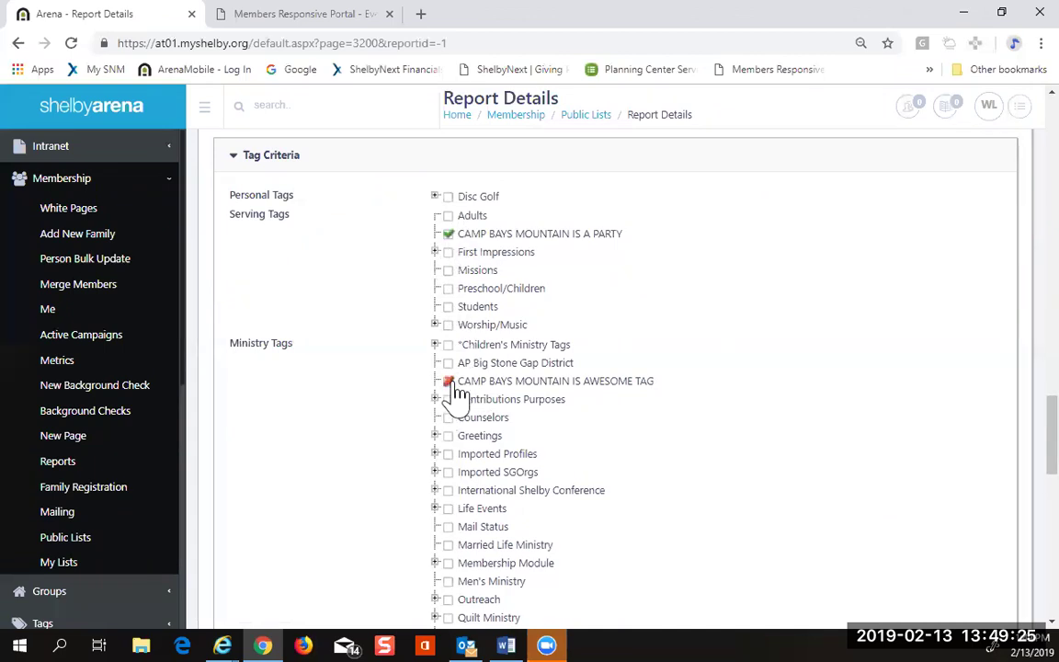
pyautogui.click(449, 382)
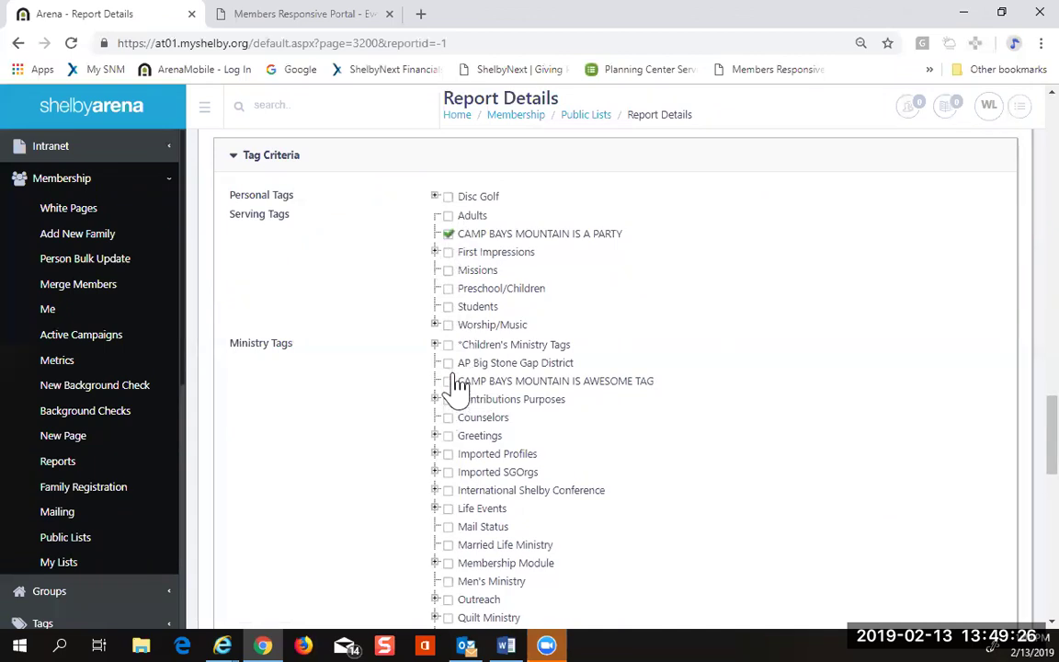
pyautogui.click(449, 235)
# Step: Look through the remaining Tag criteria: the event tags and the tag member status, date, note and activity filters
pyautogui.scroll(-4, 686, 248)
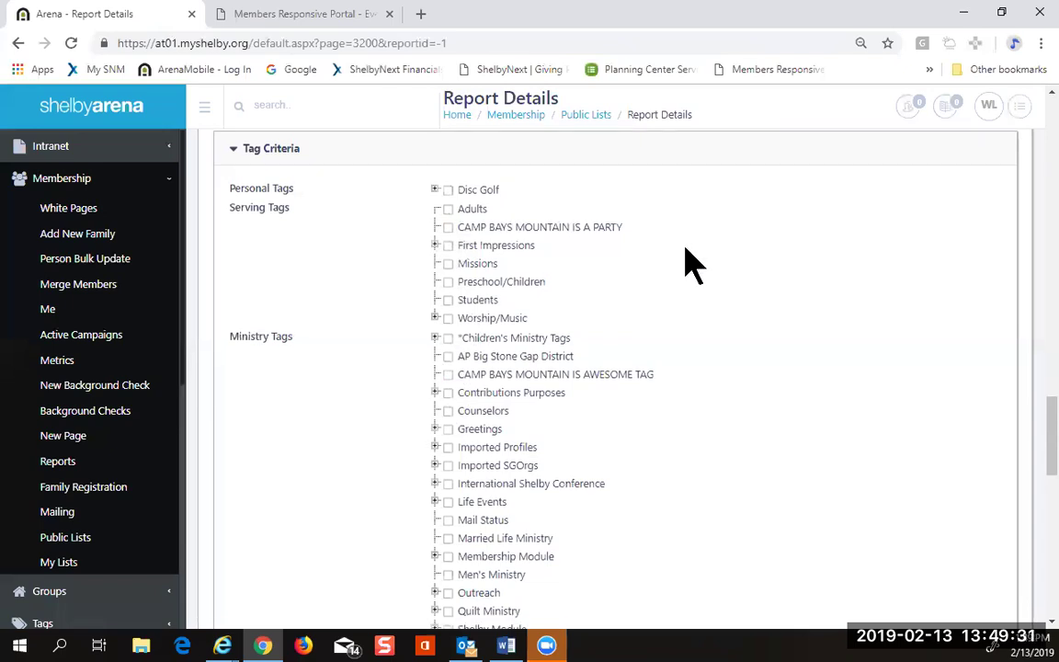
pyautogui.scroll(-3, 691, 266)
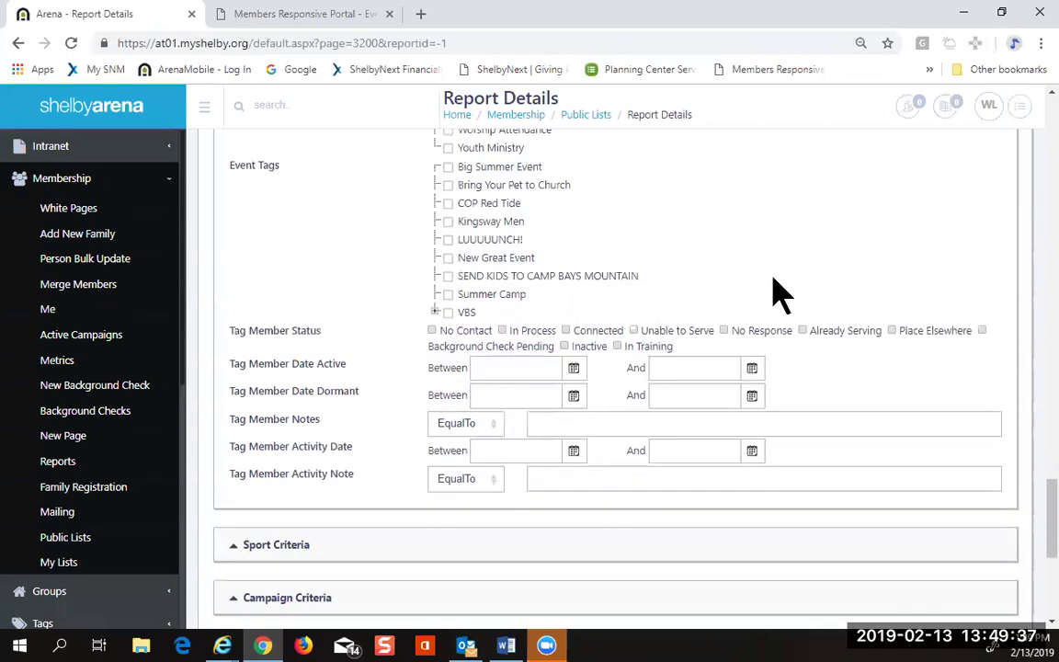
pyautogui.scroll(-1, 740, 276)
pyautogui.scroll(-1, 744, 276)
pyautogui.scroll(3, 745, 276)
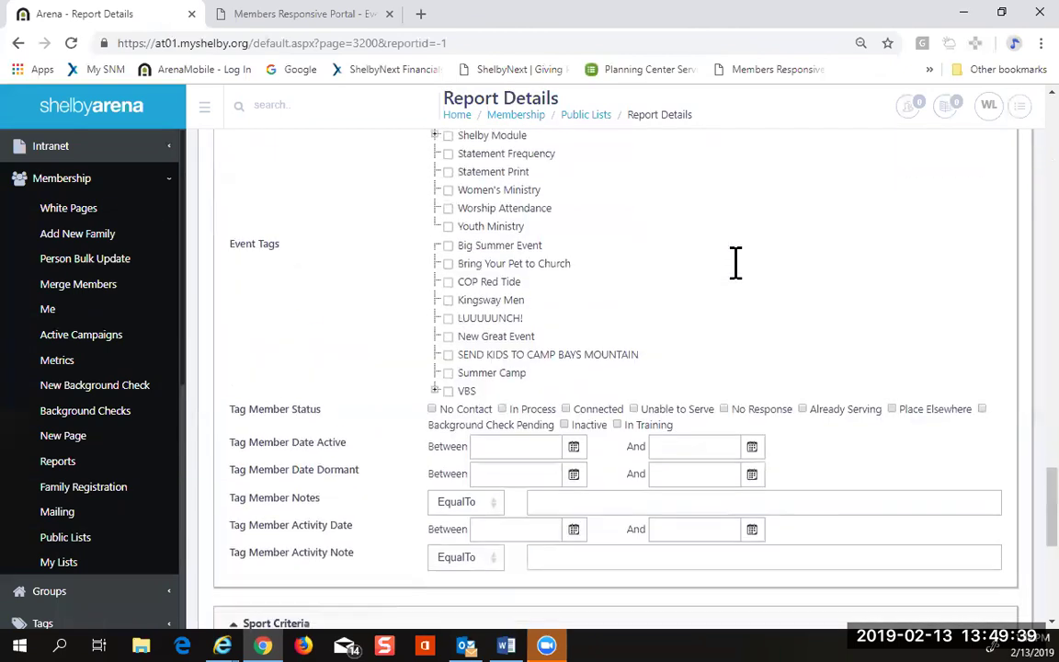
pyautogui.scroll(-1, 744, 276)
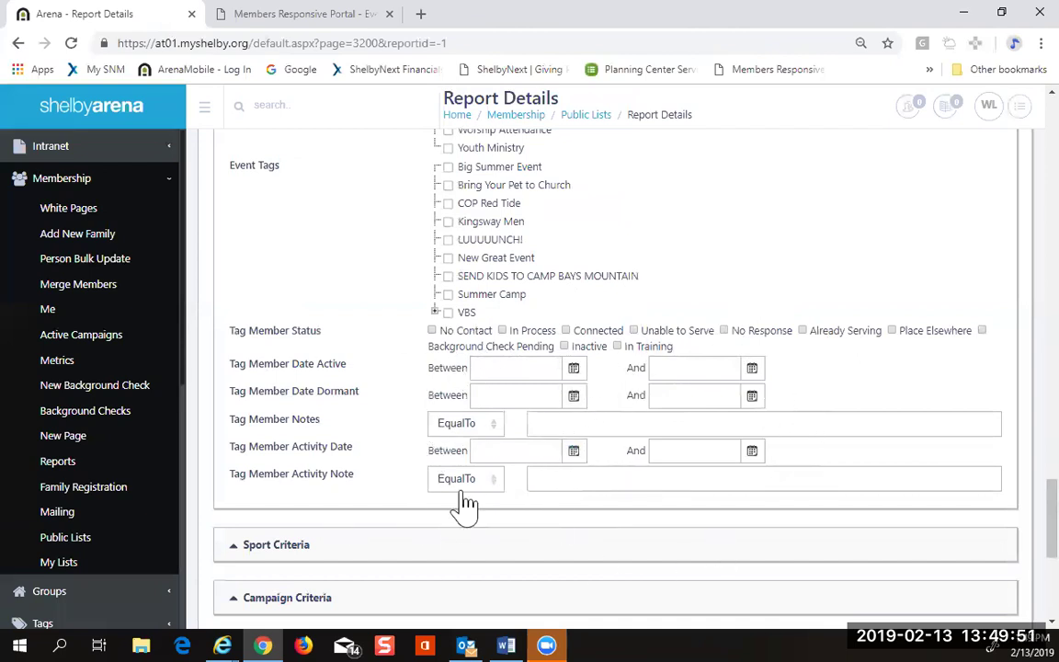
pyautogui.scroll(-2, 542, 304)
pyautogui.scroll(-1, 514, 304)
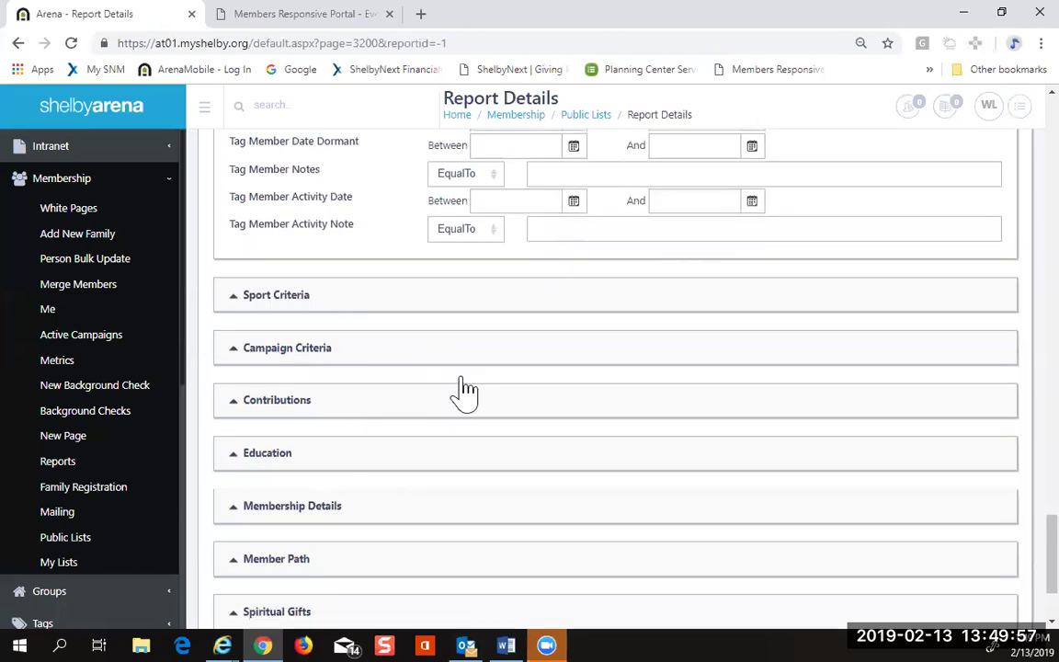
# Step: Expand the Member Path criteria and look through the how-received, date, member-of and source filters
pyautogui.scroll(-2, 464, 390)
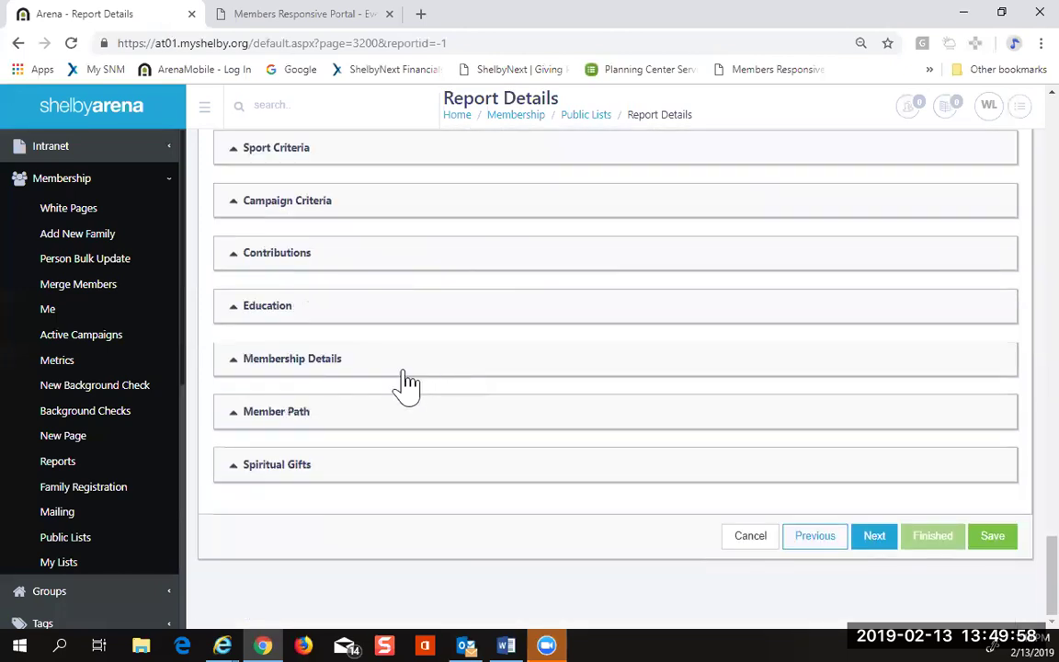
pyautogui.click(309, 418)
pyautogui.scroll(-4, 562, 418)
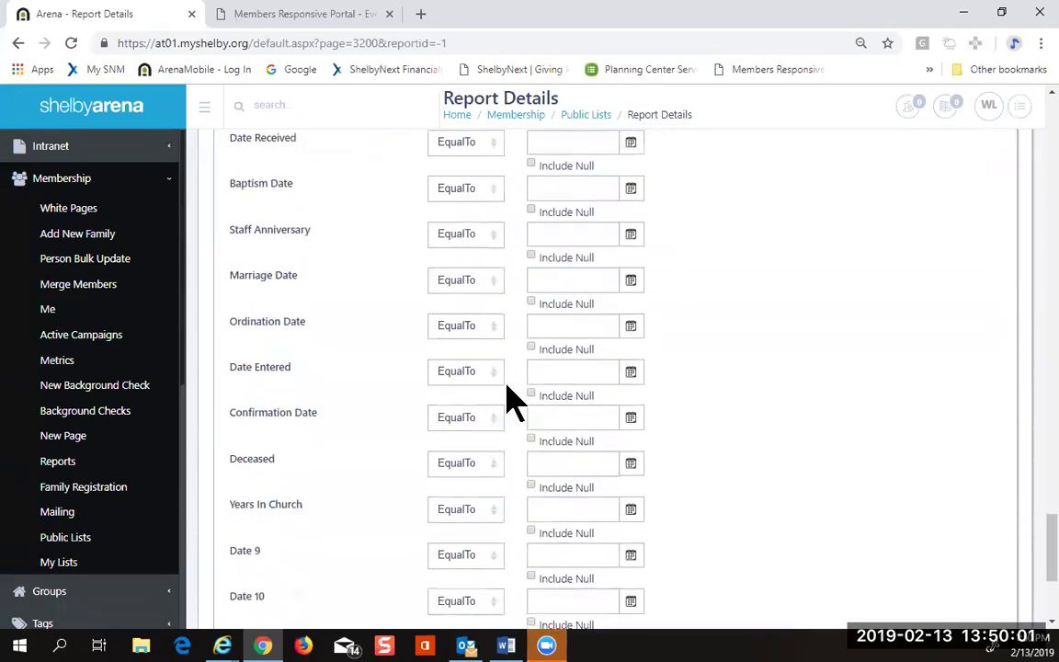
pyautogui.scroll(2, 473, 204)
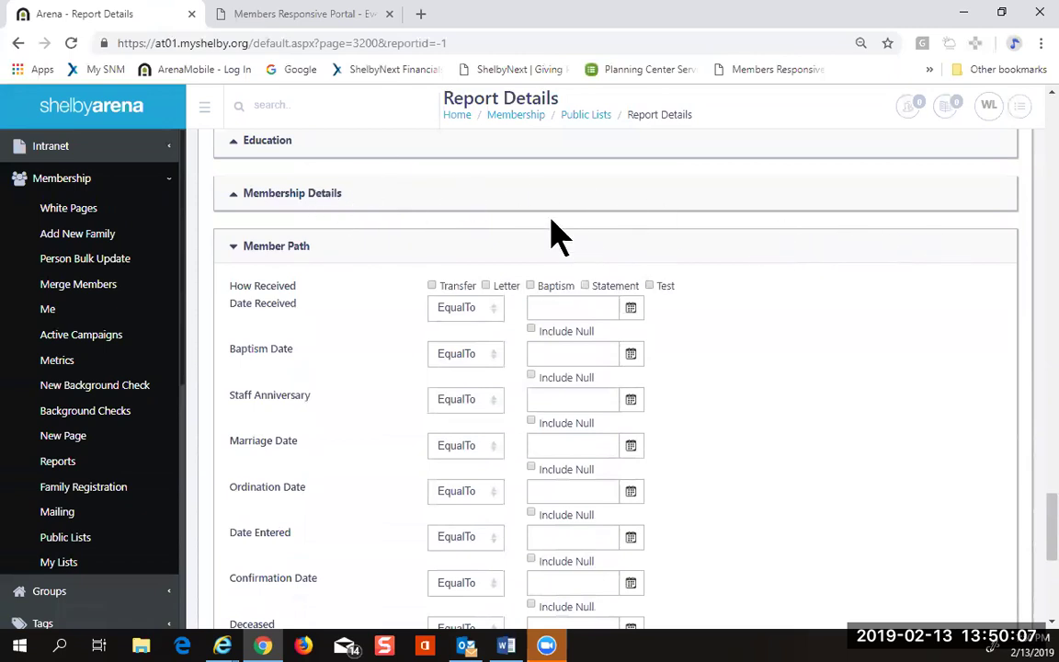
pyautogui.scroll(-5, 631, 237)
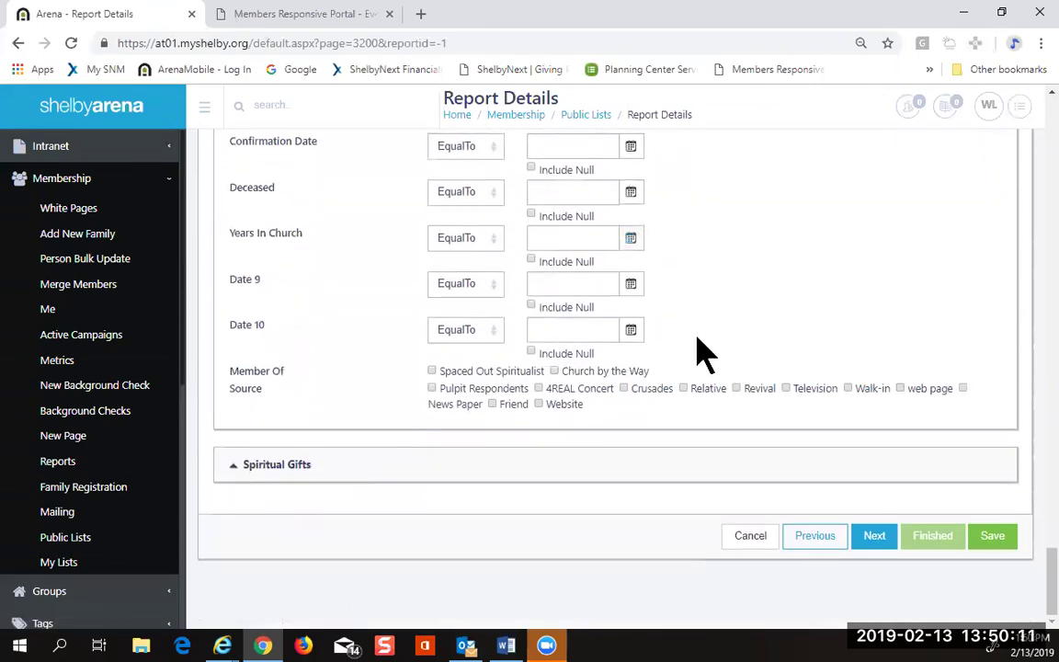
# Step: Review the age, gender, marital status and record status set in the basic criteria, and return towards the end of the form
pyautogui.scroll(10, 697, 355)
pyautogui.scroll(10, 697, 354)
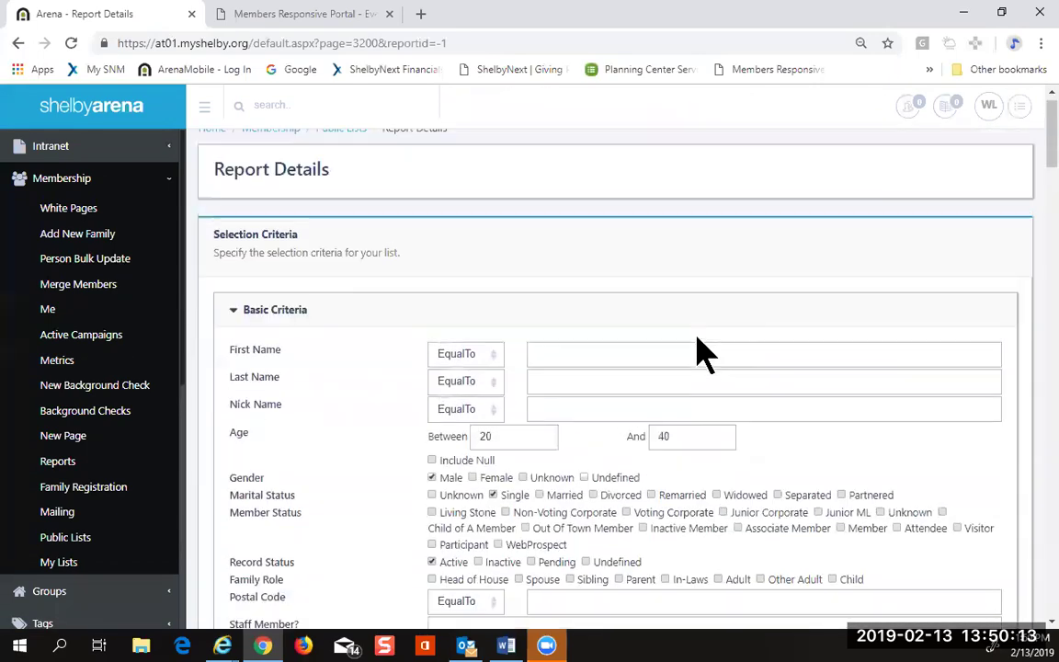
pyautogui.scroll(-3, 702, 353)
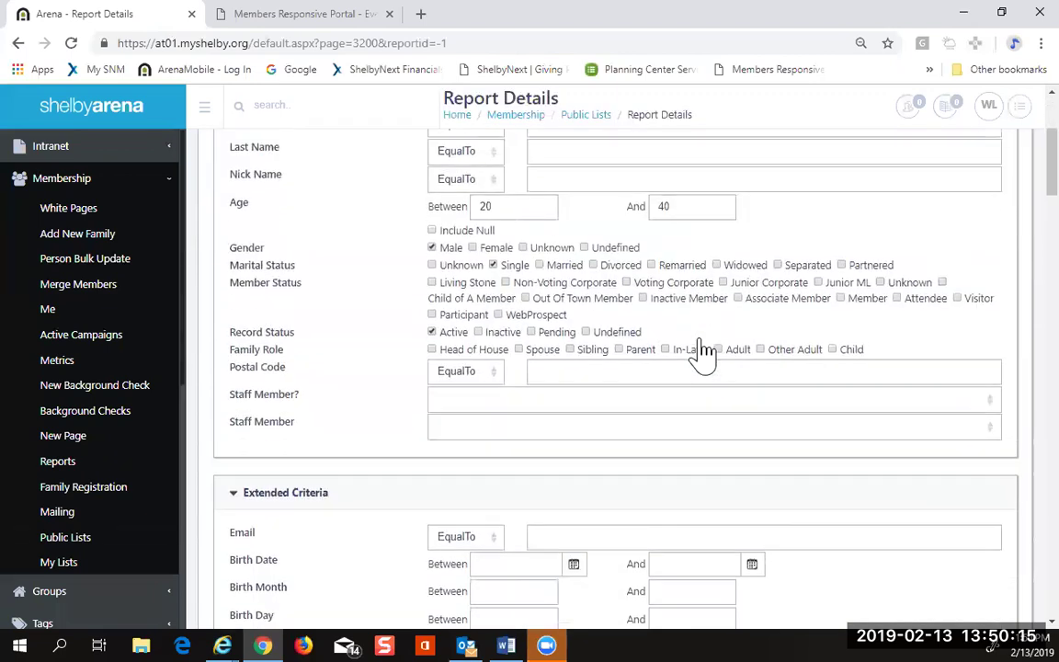
pyautogui.scroll(1, 702, 354)
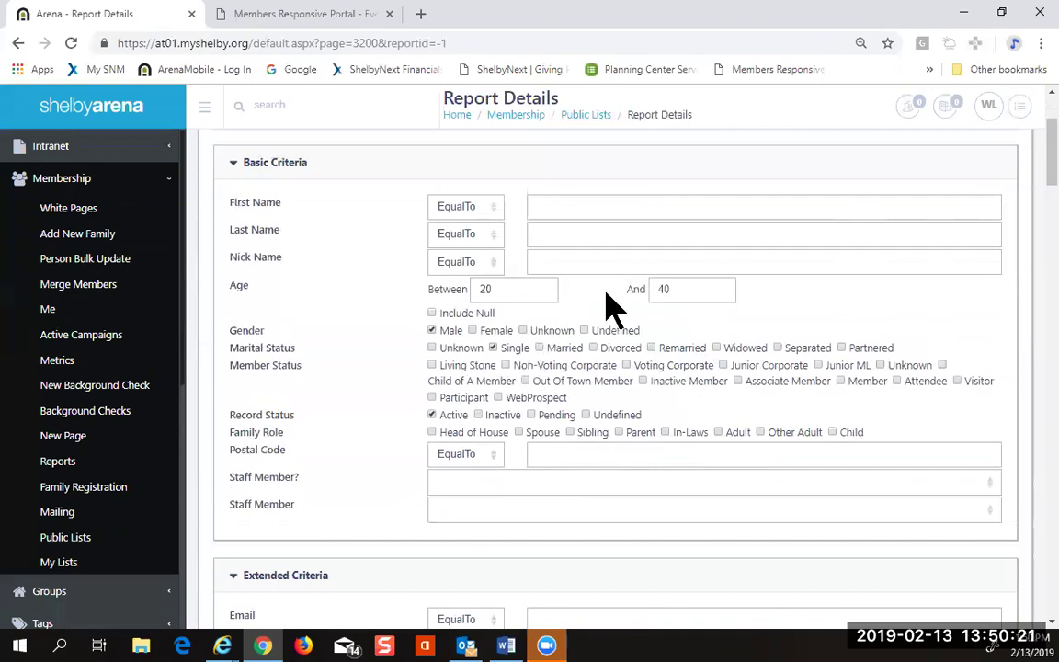
pyautogui.scroll(-6, 608, 331)
pyautogui.scroll(-20, 608, 331)
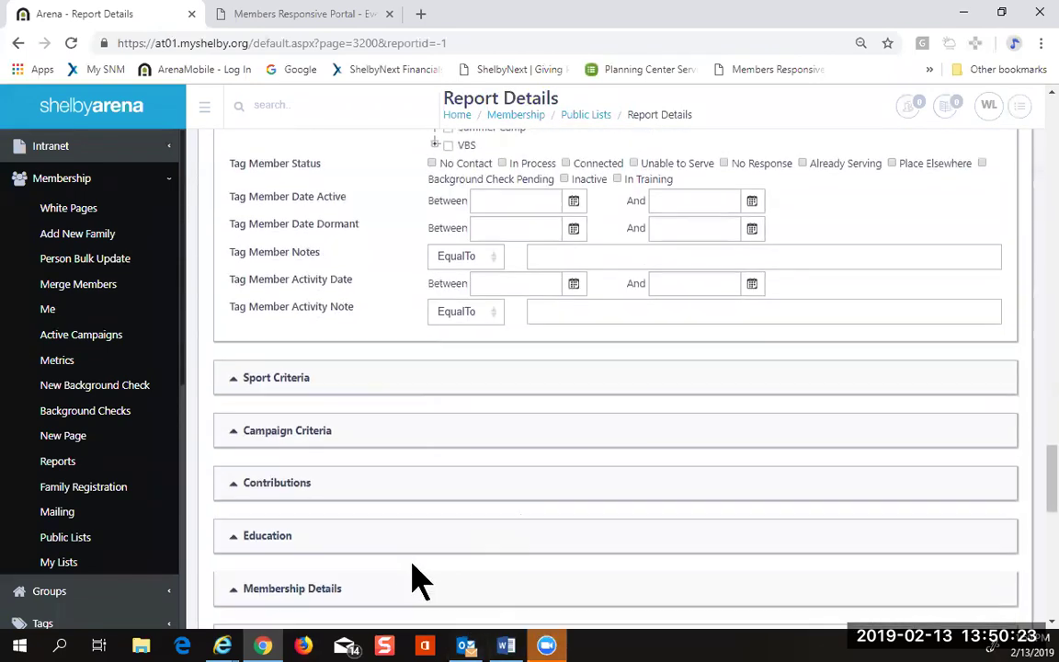
# Step: Accept the selection criteria and the chosen name, email and address fields, and proceed to the field details
pyautogui.scroll(-8, 536, 301)
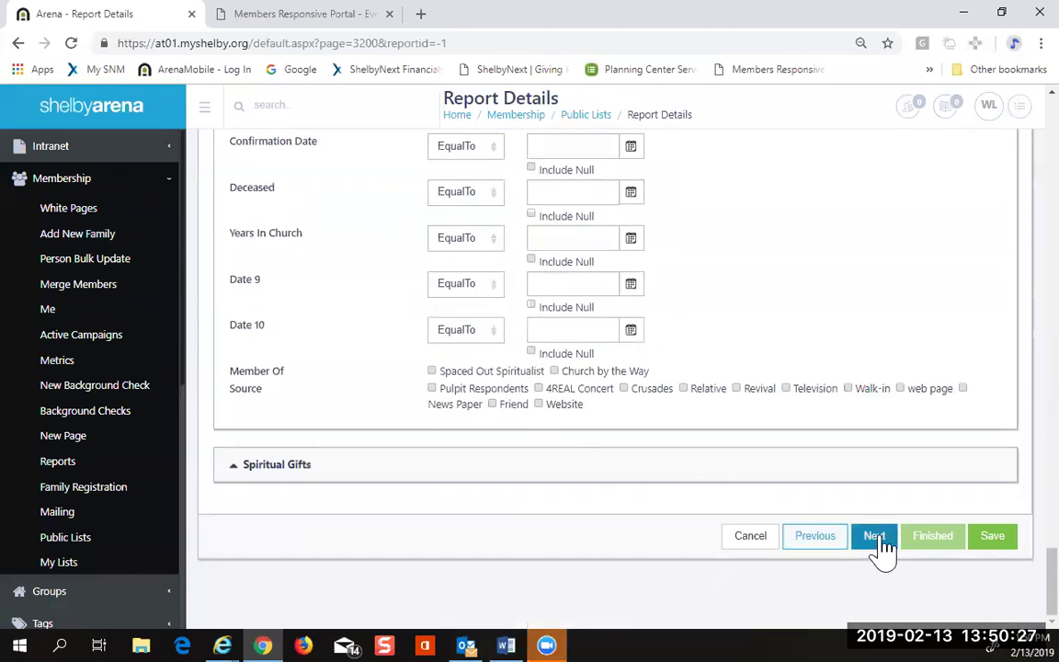
pyautogui.click(874, 538)
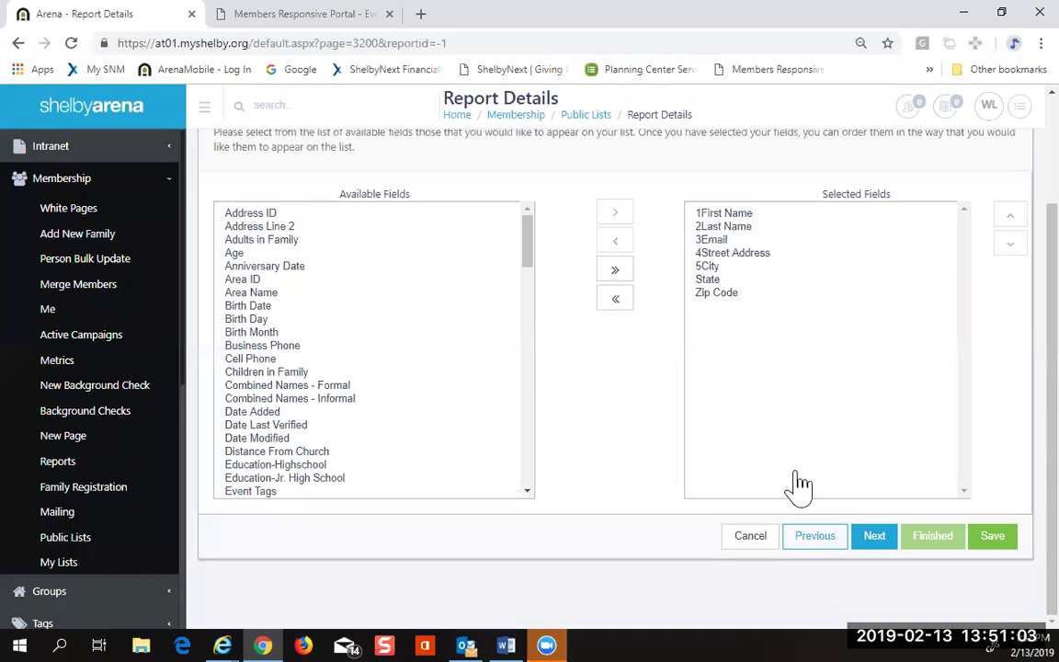
pyautogui.click(873, 542)
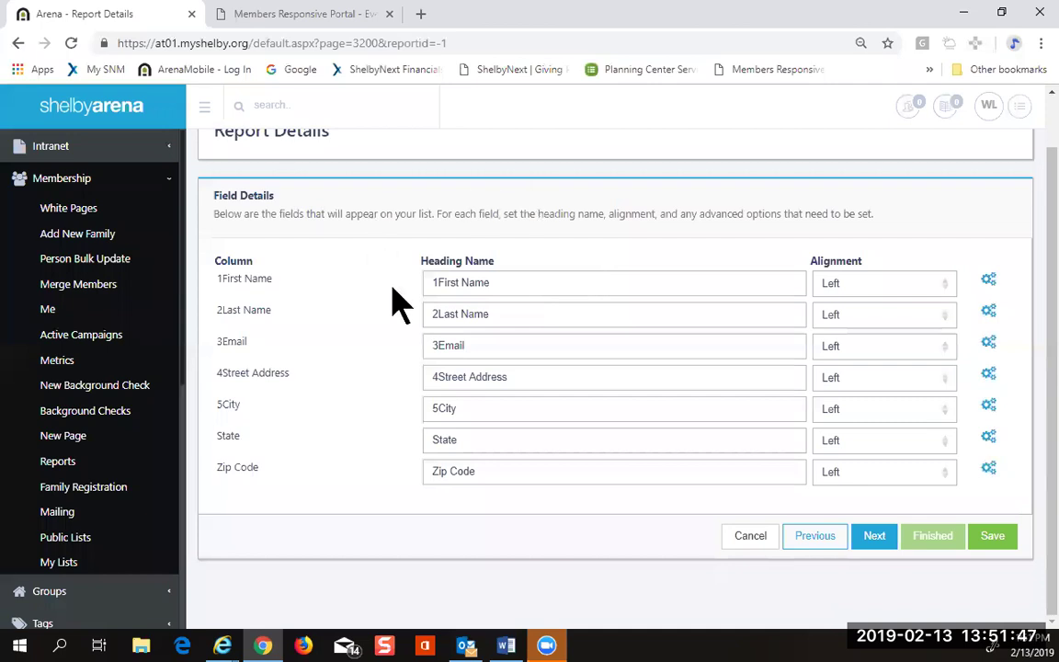
# Step: Look over the heading names of the first name, last name, email and street address columns, and continue to the sorting settings
pyautogui.click(433, 284)
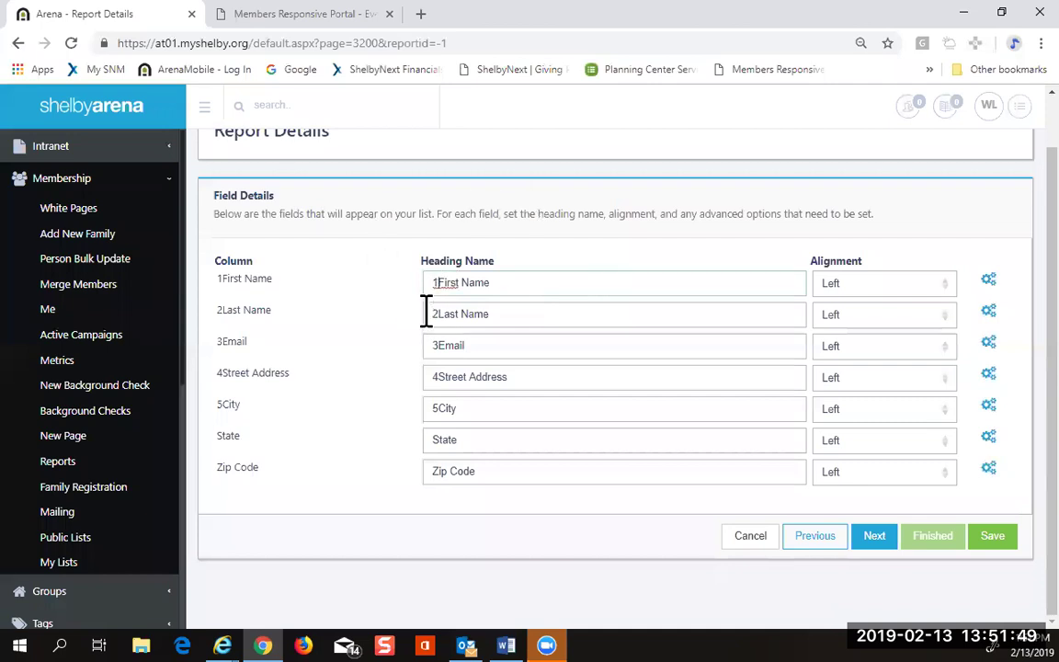
pyautogui.click(440, 315)
pyautogui.click(443, 347)
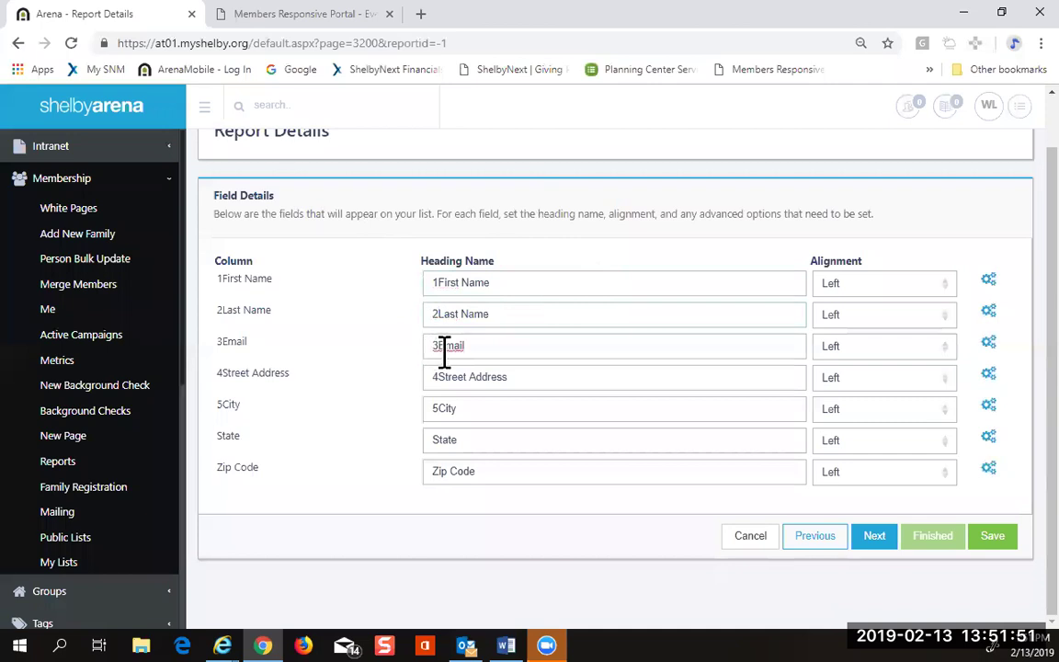
pyautogui.click(435, 376)
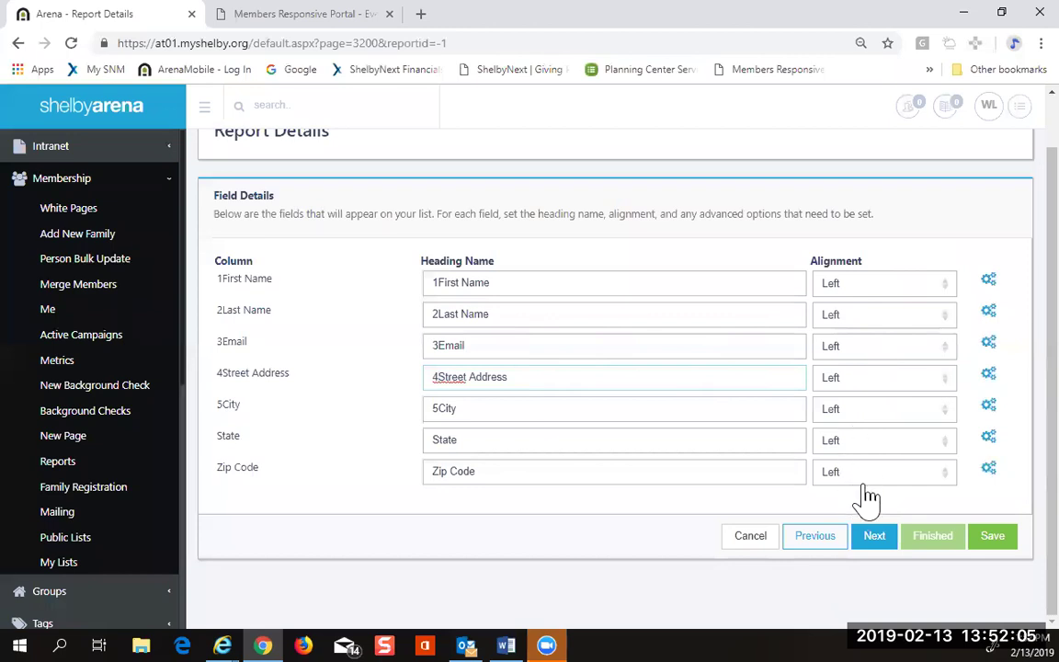
pyautogui.click(873, 538)
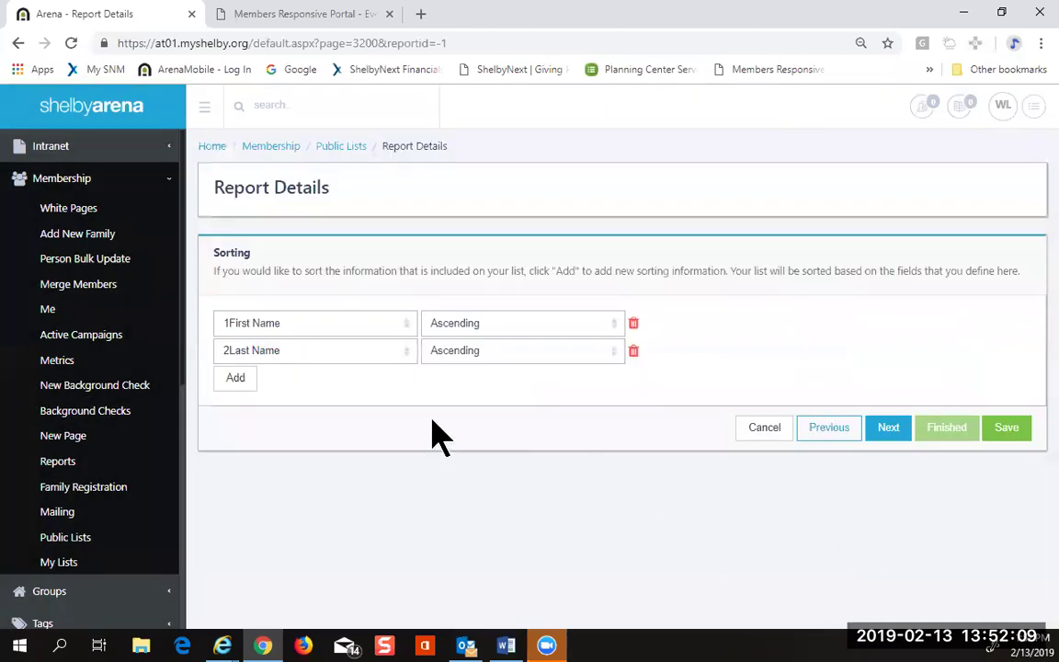
# Step: Sort the list by 2Last Name and secondarily by 1First Name, both ascending, and continue to the summary
pyautogui.click(405, 335)
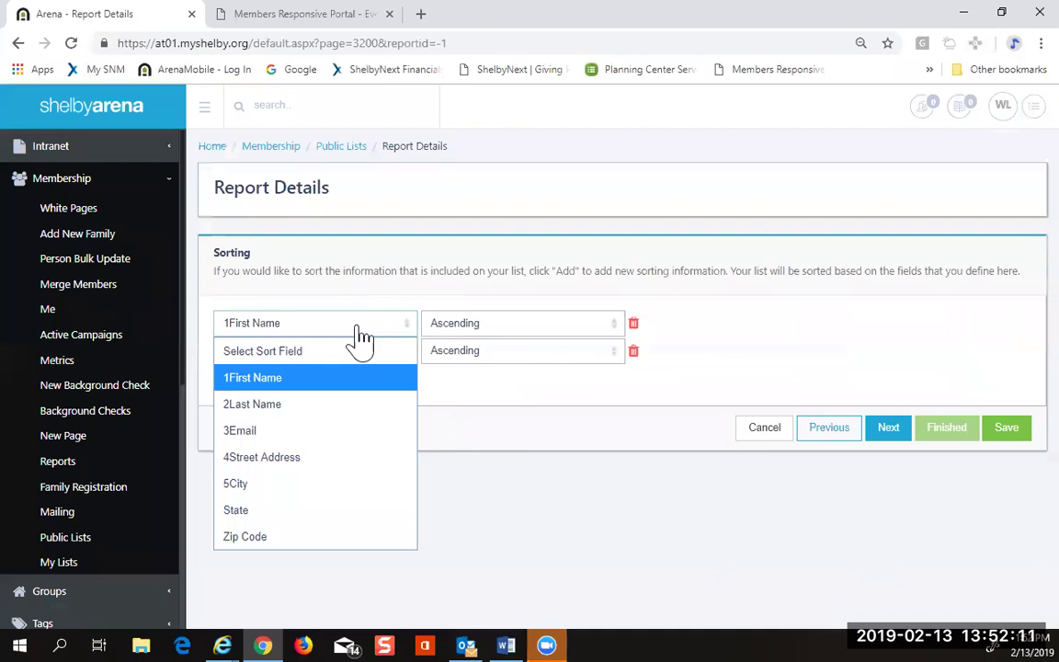
pyautogui.click(320, 406)
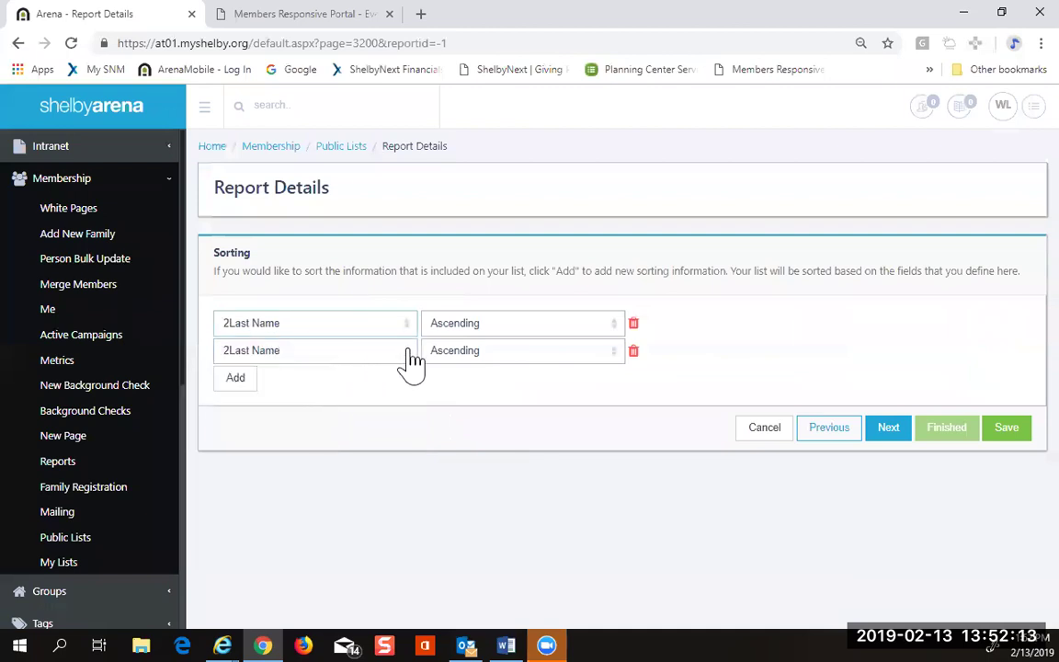
pyautogui.click(406, 350)
pyautogui.click(340, 405)
pyautogui.click(888, 432)
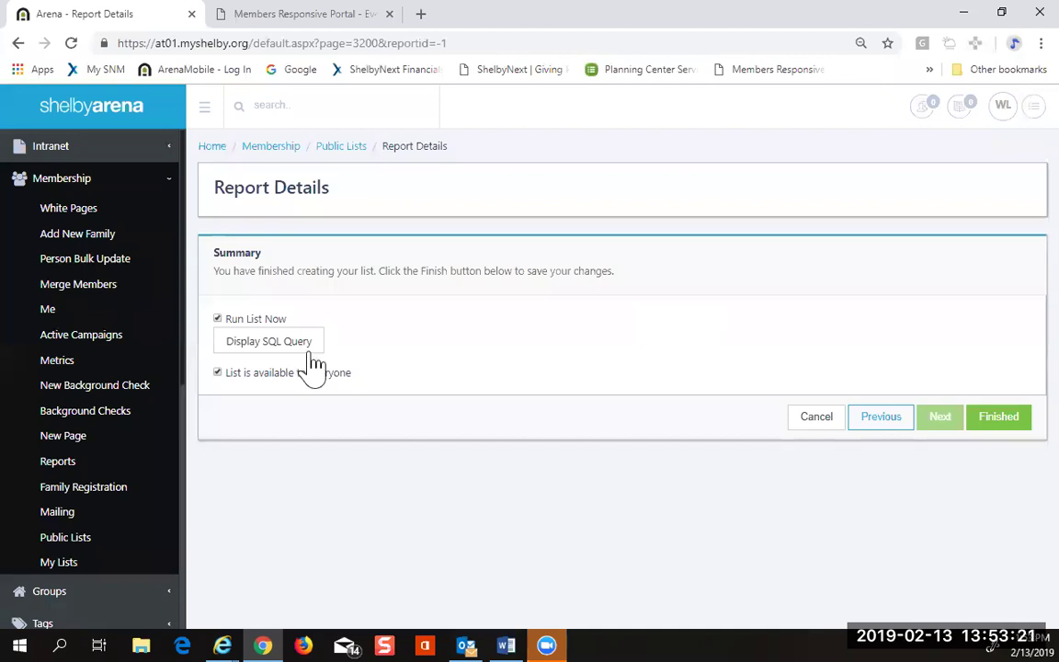
# Step: Finish the list with Run List Now and availability to everyone enabled, and look through the resulting people
pyautogui.click(1009, 425)
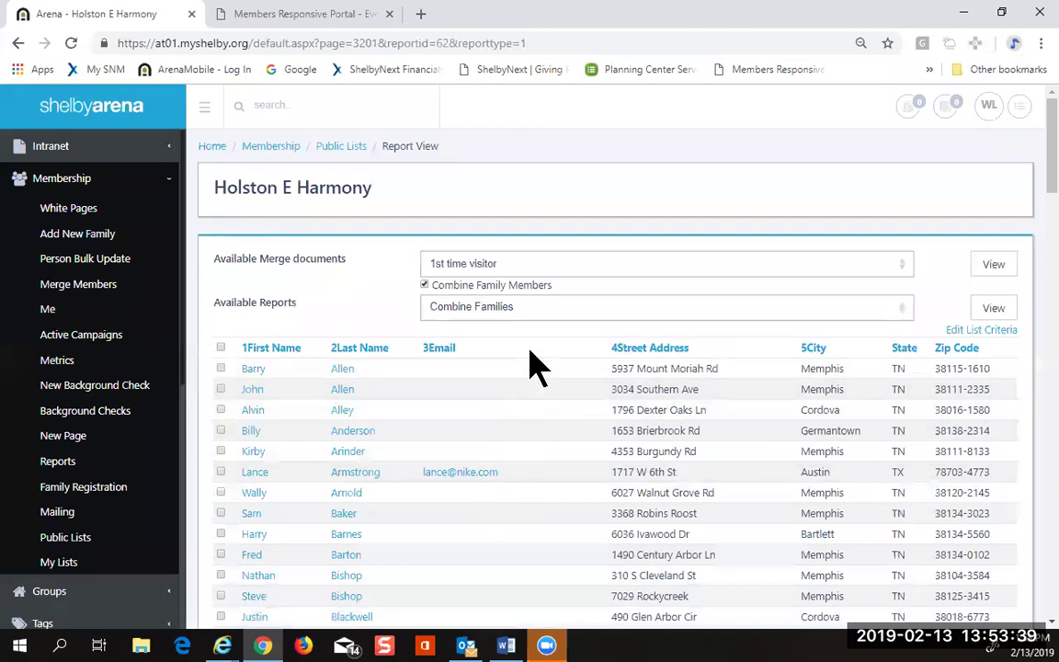
pyautogui.scroll(-4, 530, 371)
pyautogui.scroll(-20, 532, 373)
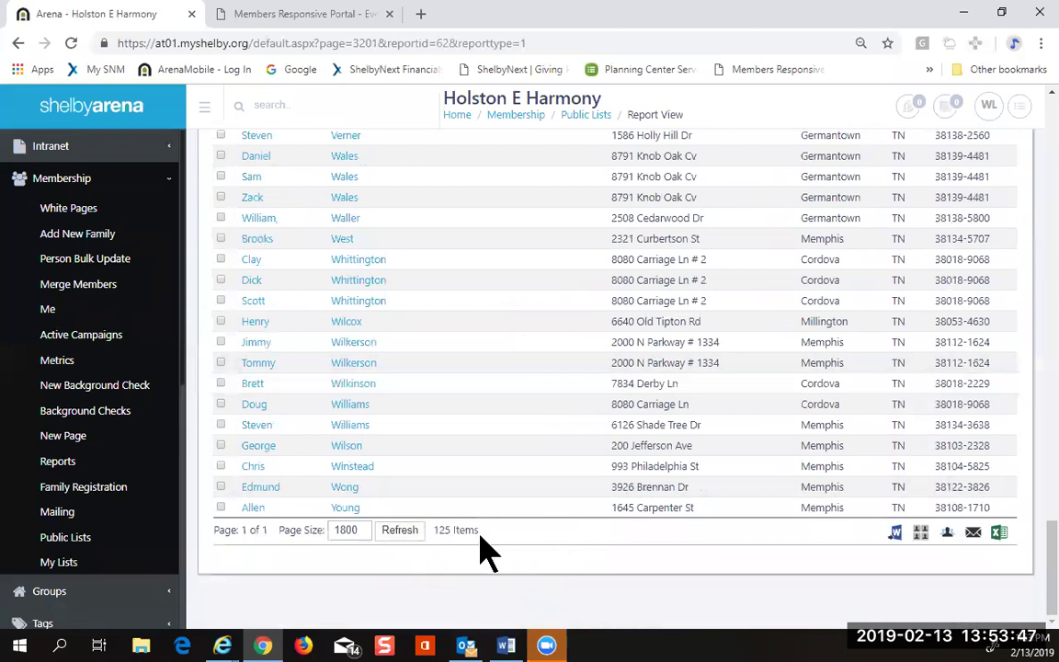
pyautogui.scroll(20, 486, 551)
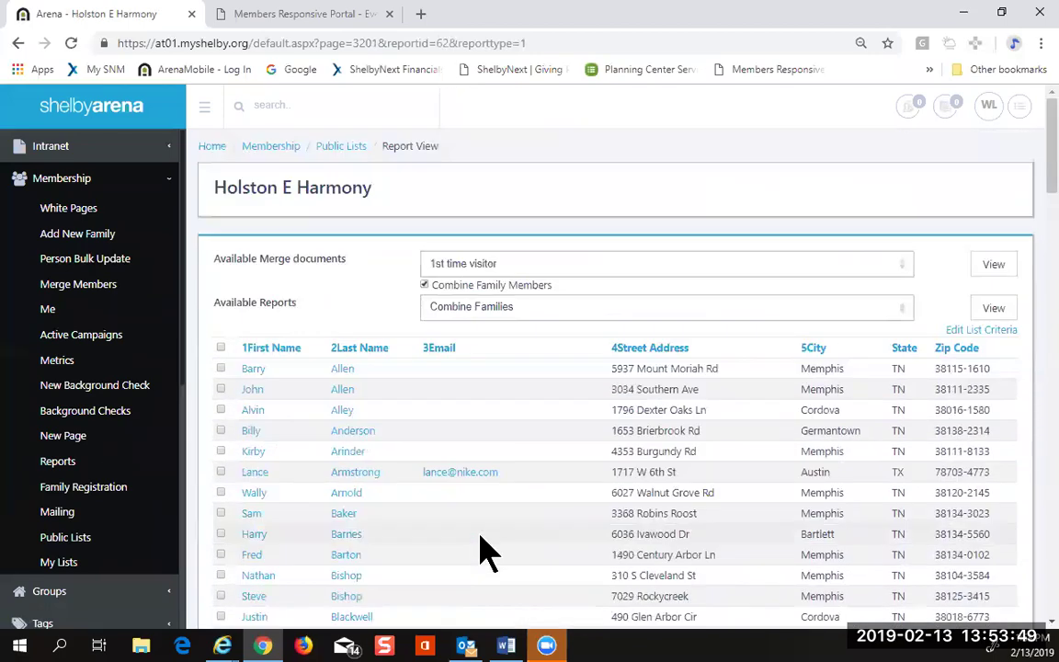
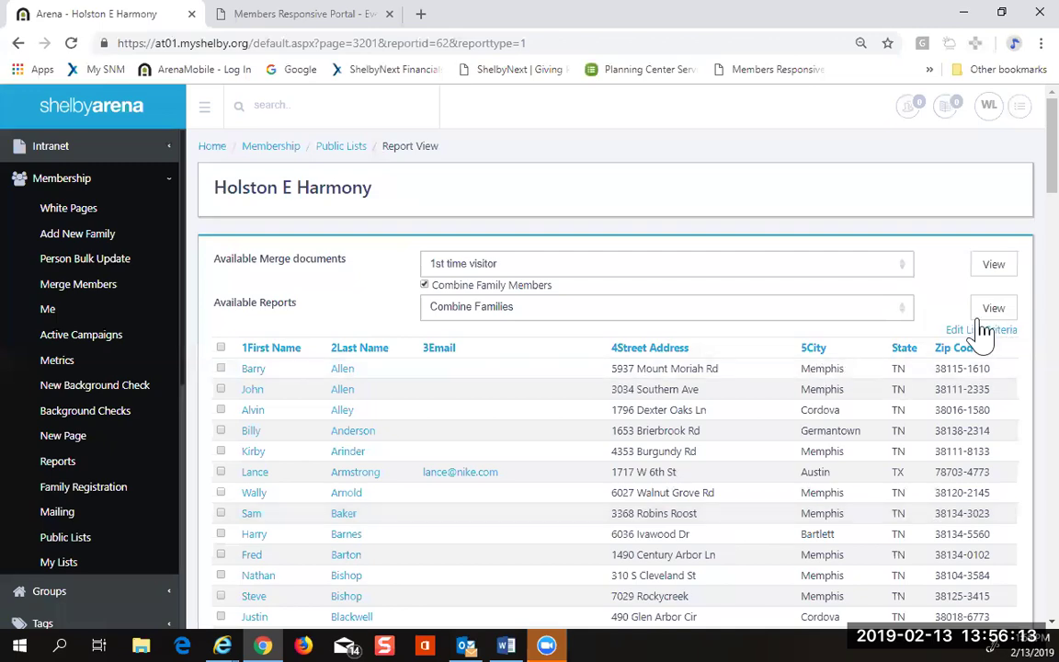
# Step: Merge the Holston E Harmony list with the PersonLabels Word document and open the downloaded PersonLabels.doc
pyautogui.scroll(-5, 969, 331)
pyautogui.scroll(-20, 969, 340)
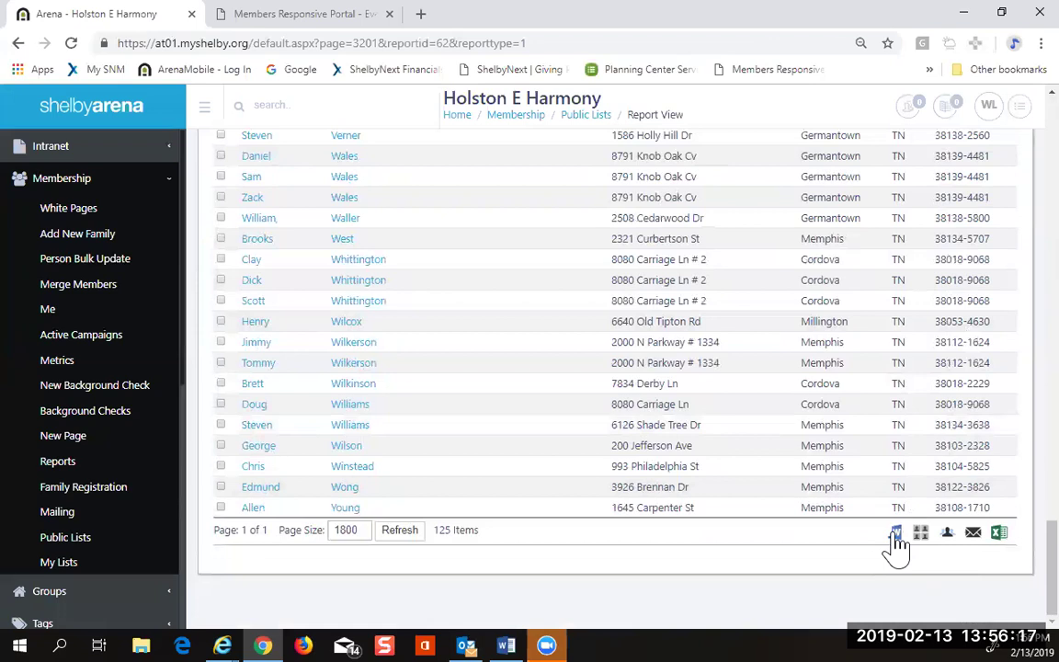
pyautogui.click(895, 537)
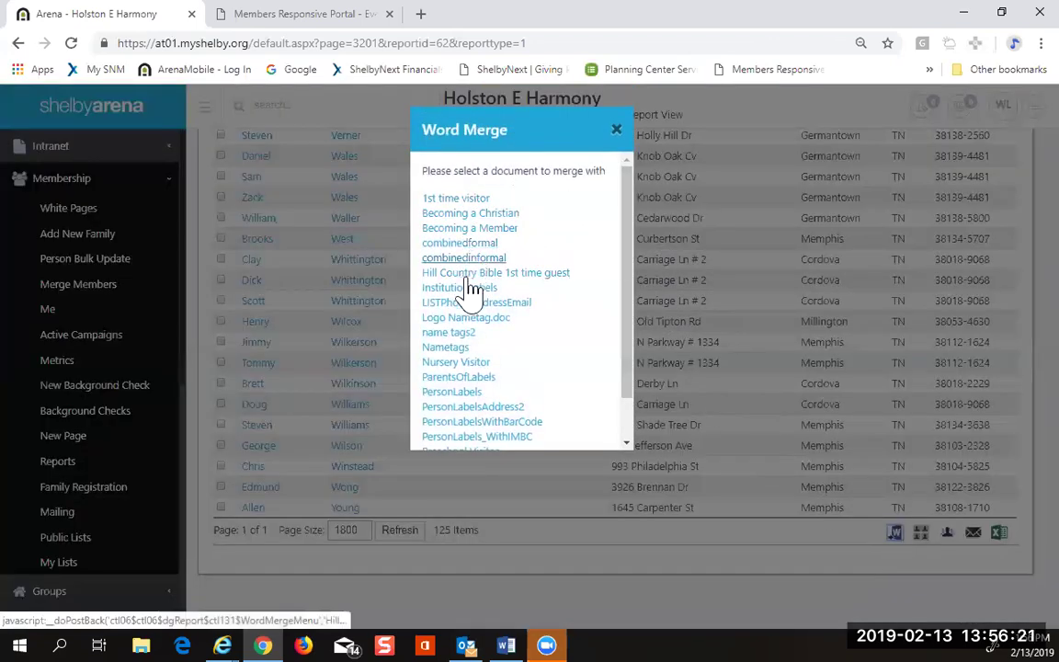
pyautogui.click(470, 395)
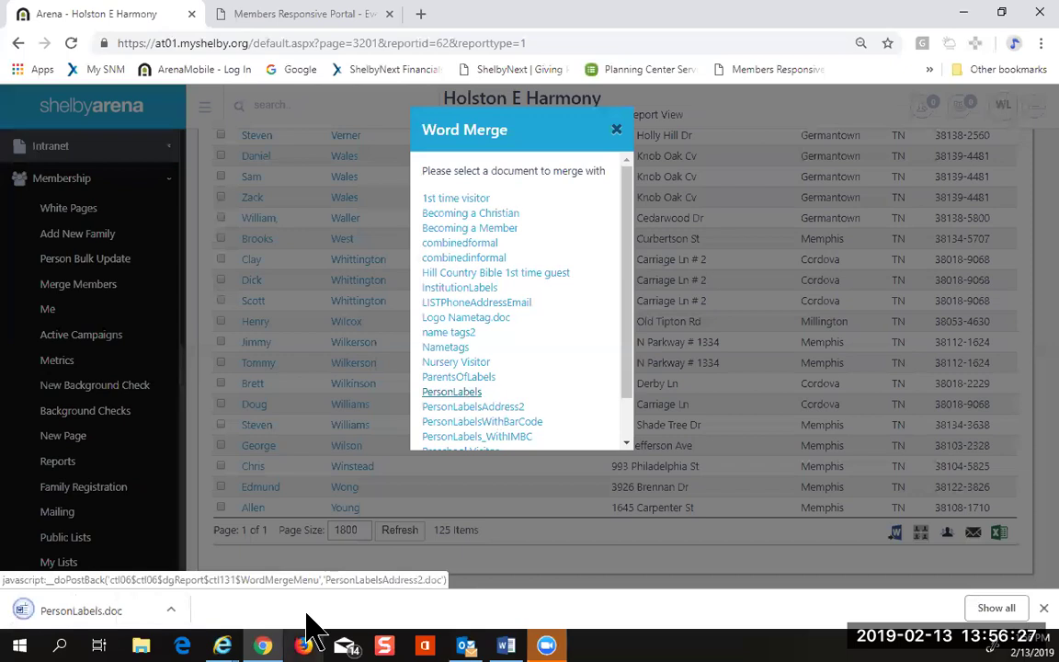
pyautogui.click(74, 612)
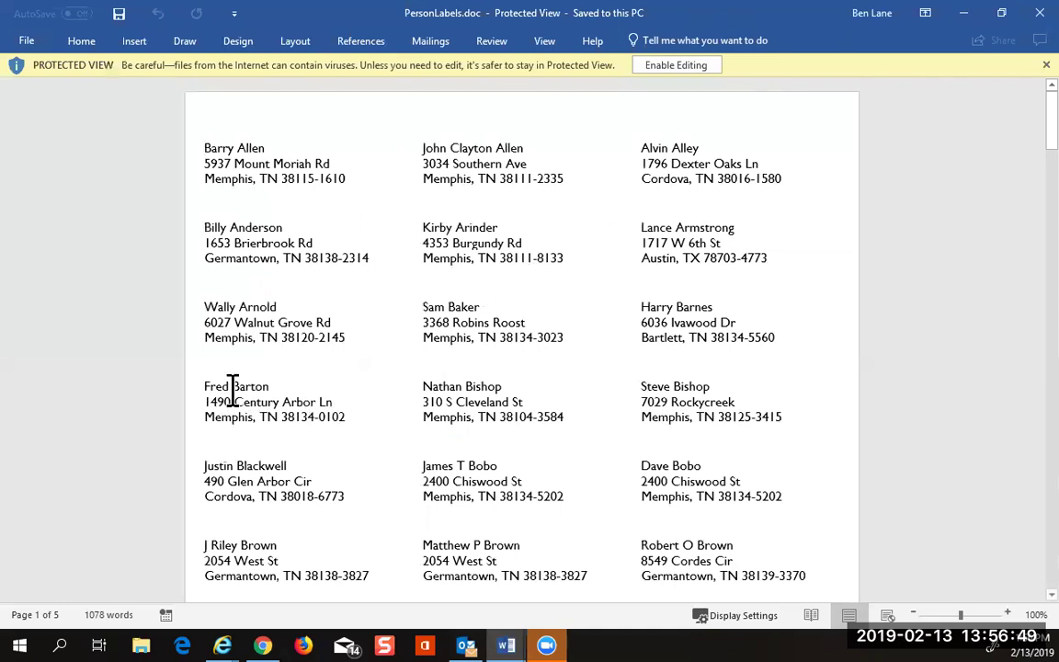
# Step: Close the labels document, switch back to Arena in Chrome and dismiss the Word Merge dialog
pyautogui.click(1022, 15)
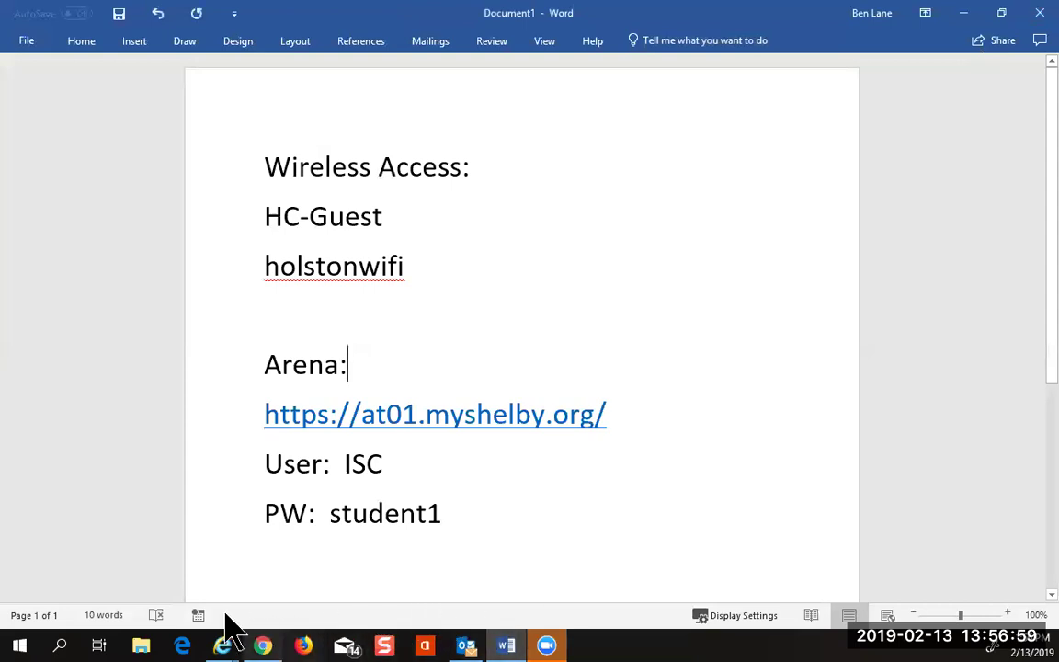
pyautogui.click(265, 640)
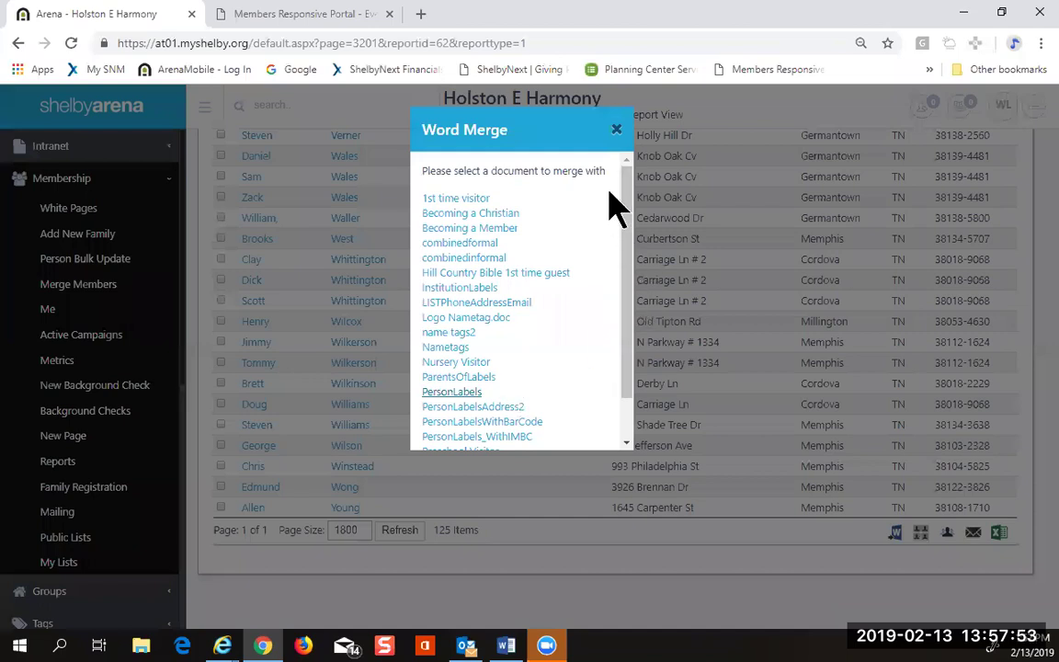
pyautogui.click(615, 130)
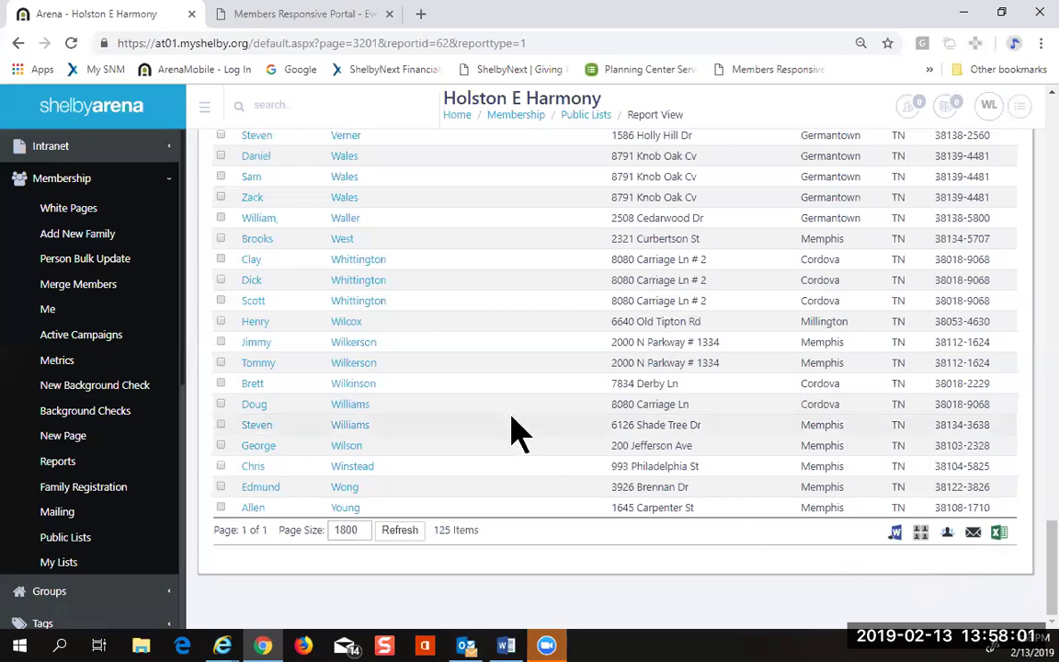
# Step: Look through the available merge documents for the list and turn off Combine Family Members
pyautogui.scroll(15, 518, 432)
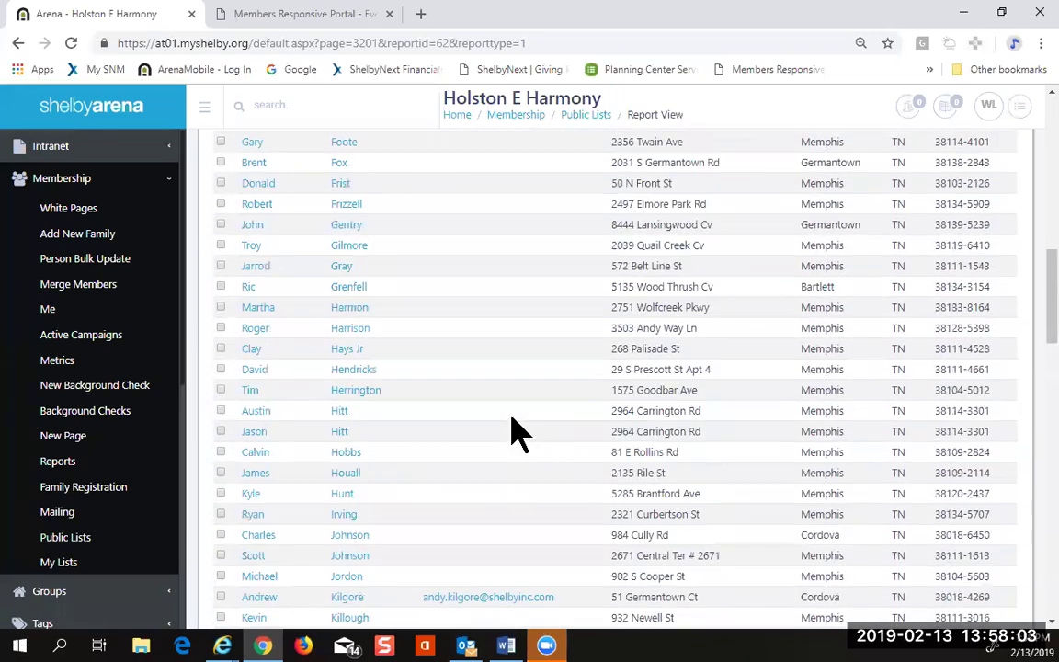
pyautogui.scroll(15, 518, 432)
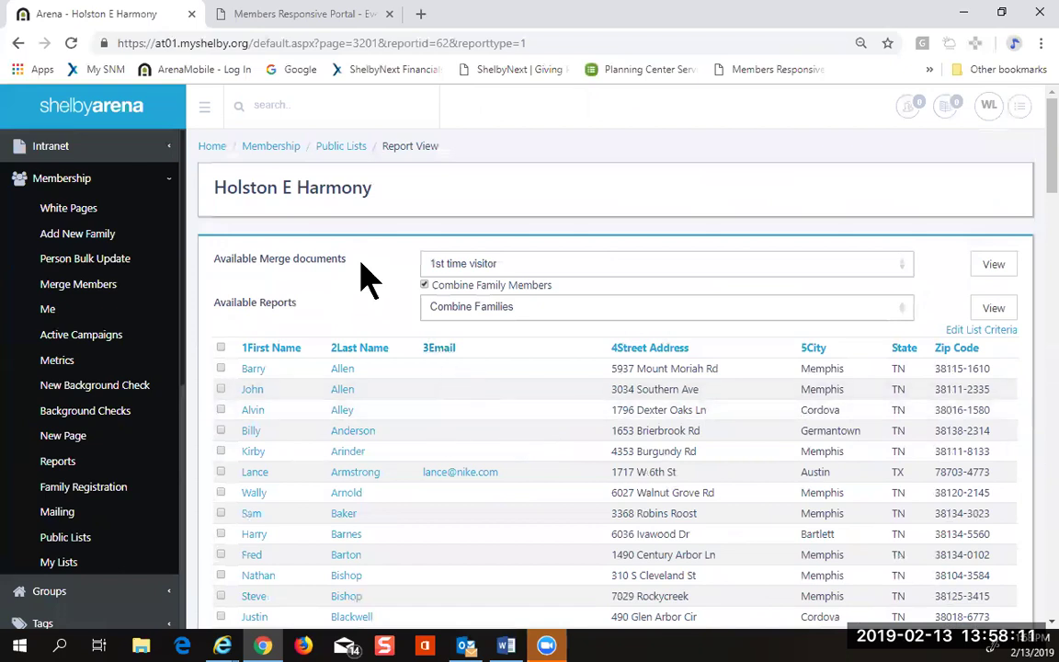
pyautogui.click(900, 268)
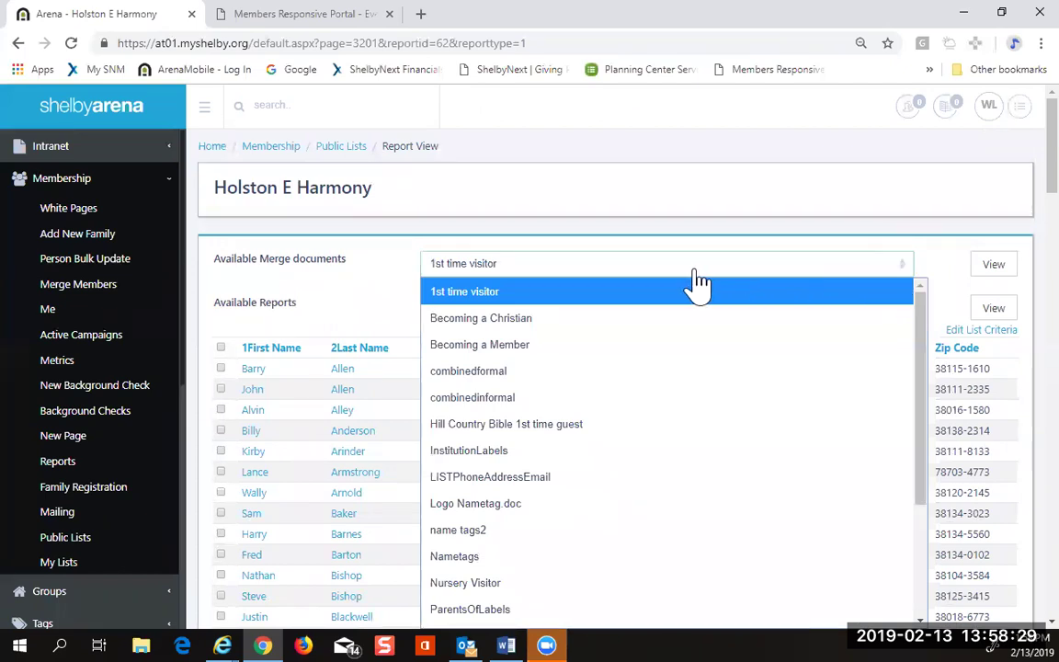
pyautogui.click(385, 284)
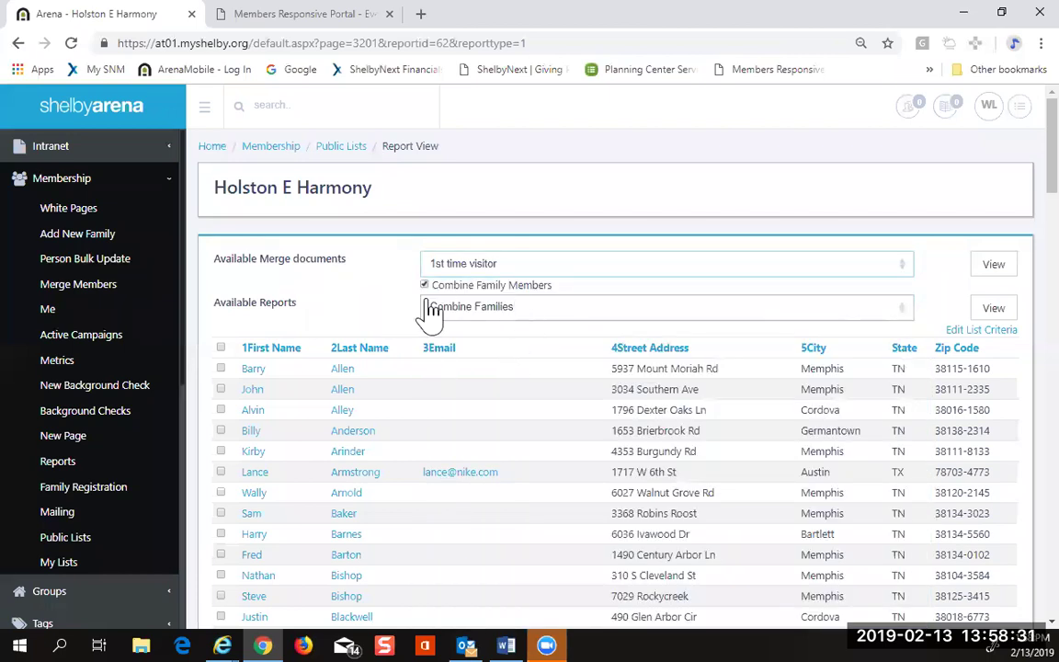
pyautogui.click(424, 285)
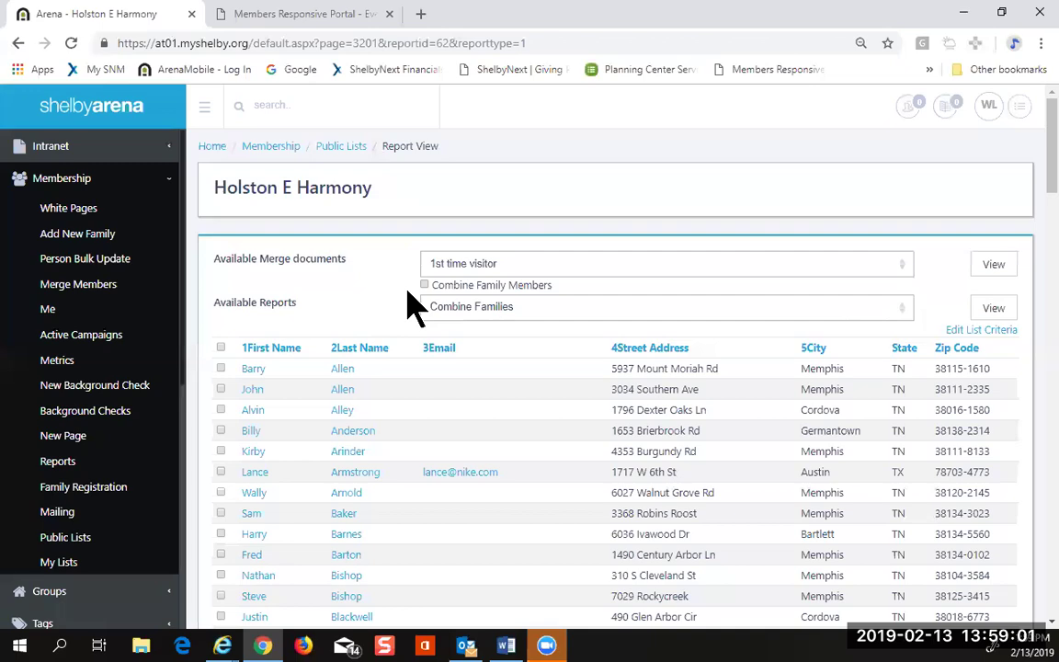
# Step: Check the list's export options, and view the report Member's Directory - 2 Columns for Lists
pyautogui.scroll(-8, 803, 444)
pyautogui.scroll(-12, 804, 464)
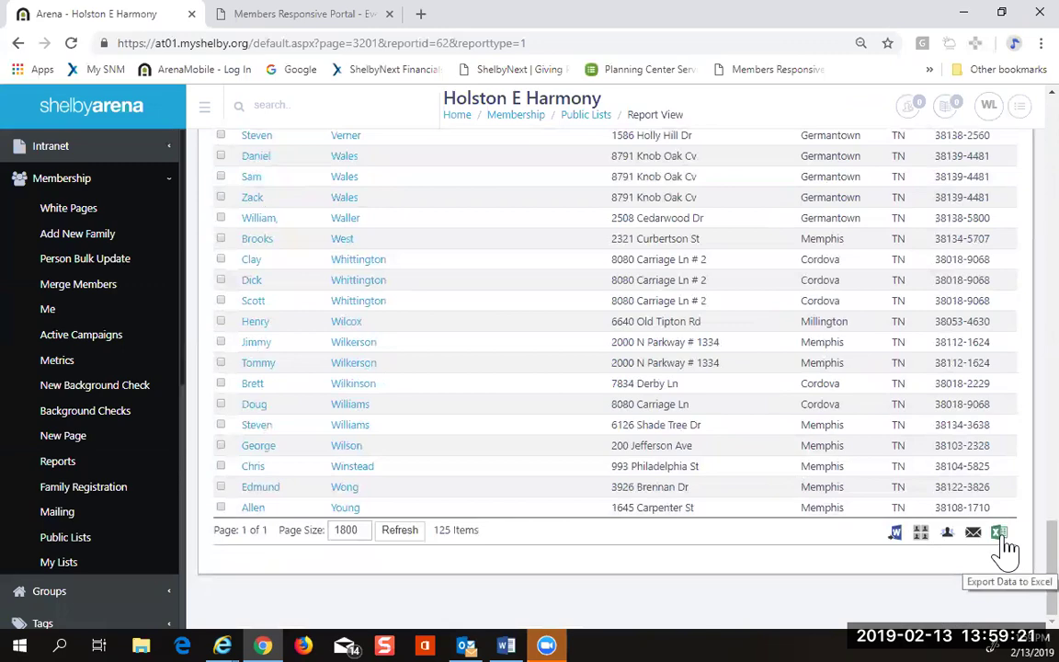
pyautogui.scroll(20, 1006, 547)
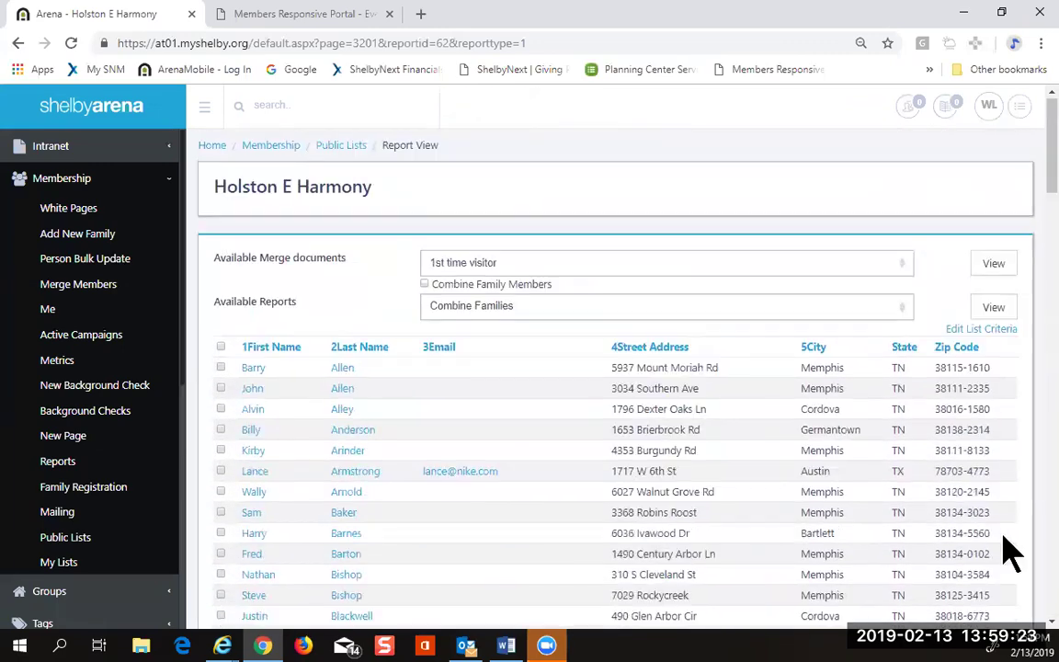
pyautogui.click(565, 322)
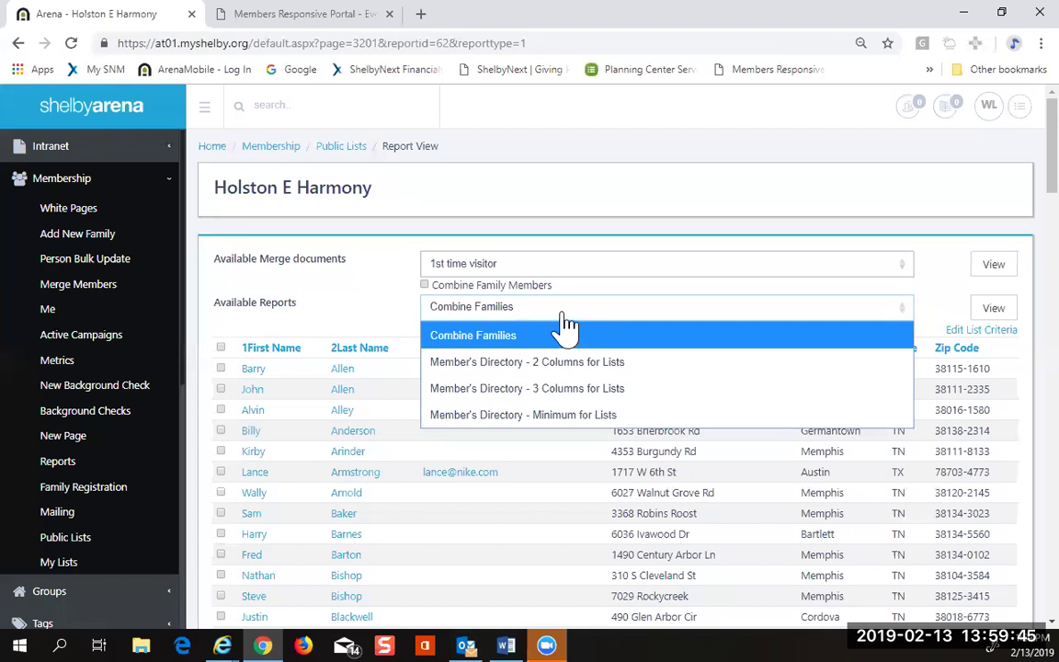
pyautogui.click(589, 366)
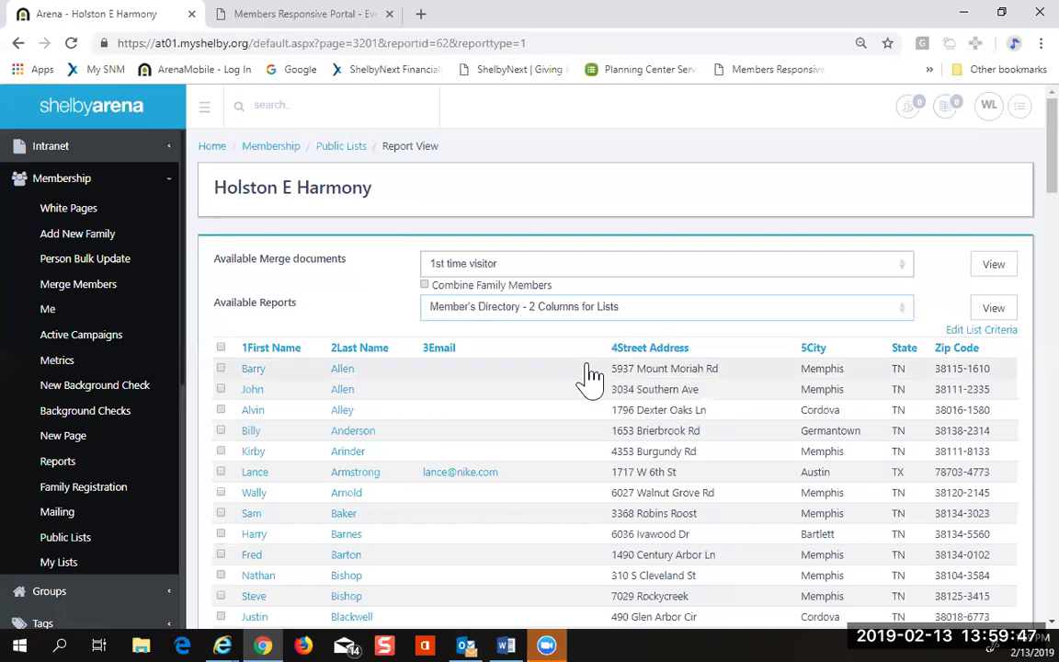
pyautogui.click(995, 308)
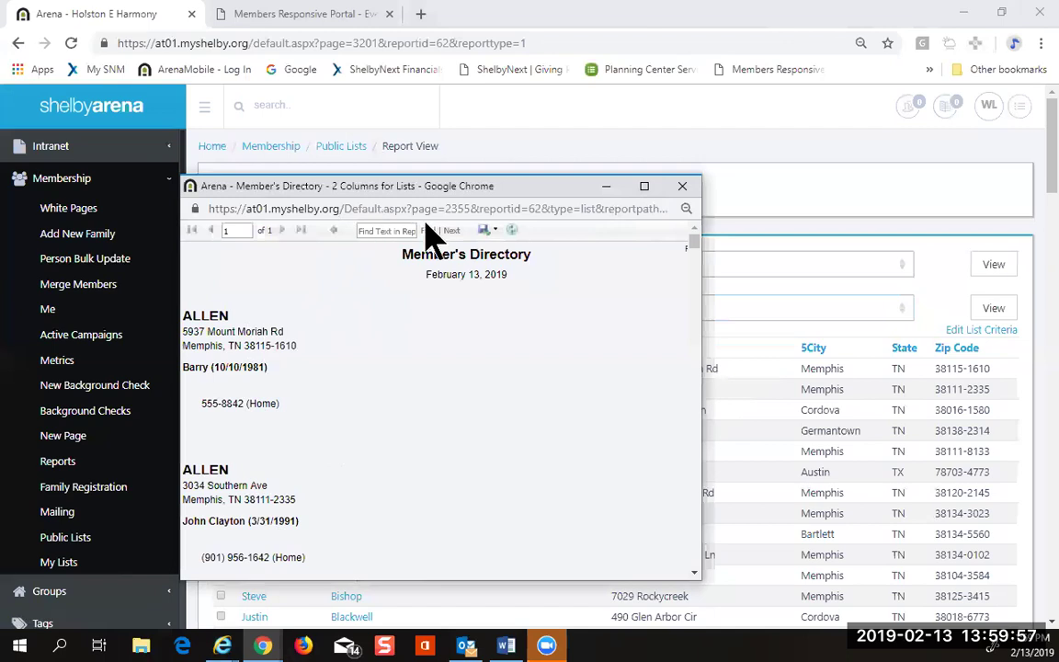
# Step: Export the two-column member's directory as a PDF and open the downloaded file
pyautogui.click(494, 231)
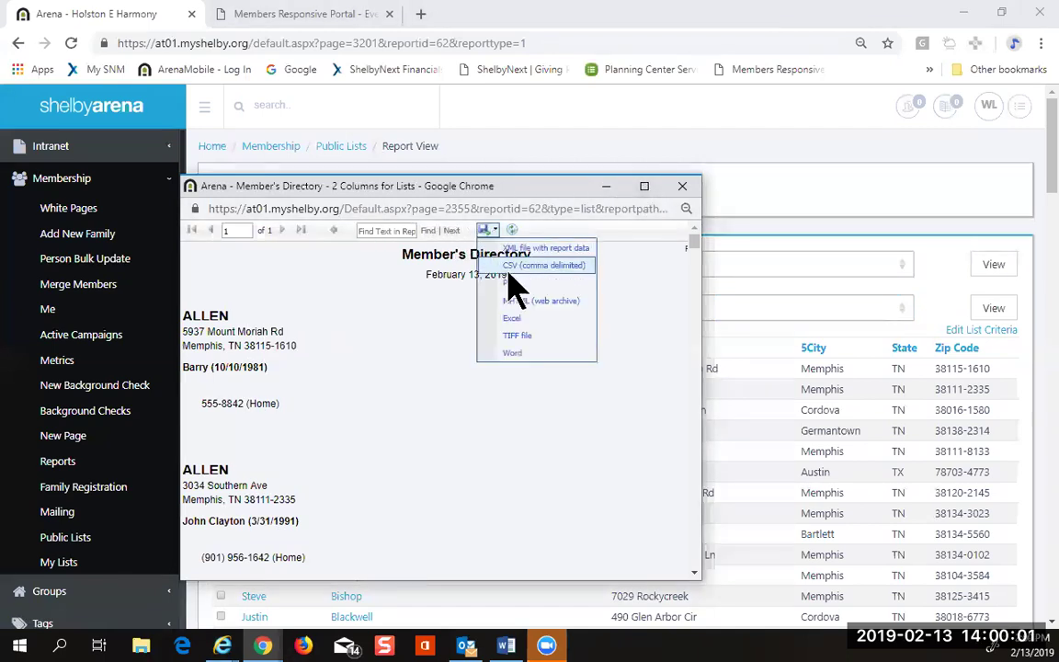
pyautogui.click(515, 282)
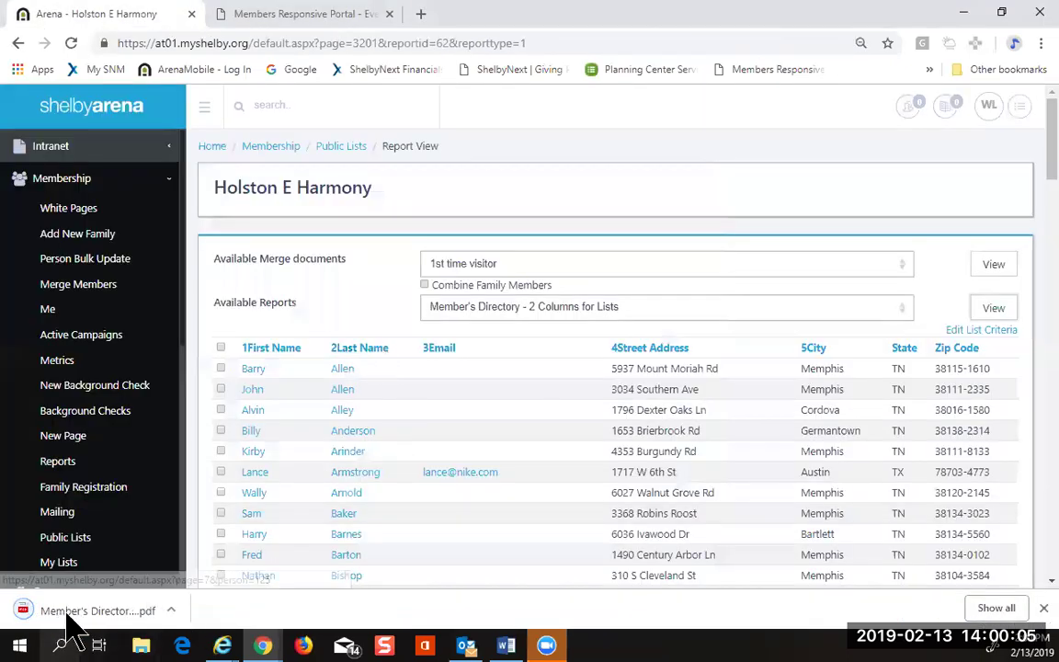
pyautogui.click(95, 612)
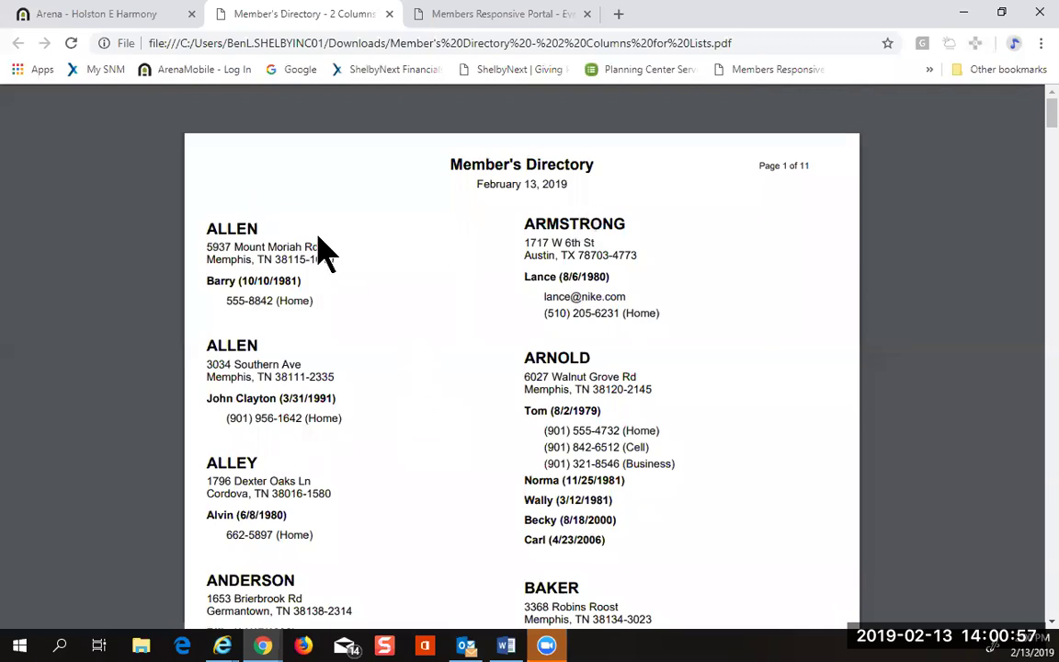
pyautogui.moveTo(678, 112)
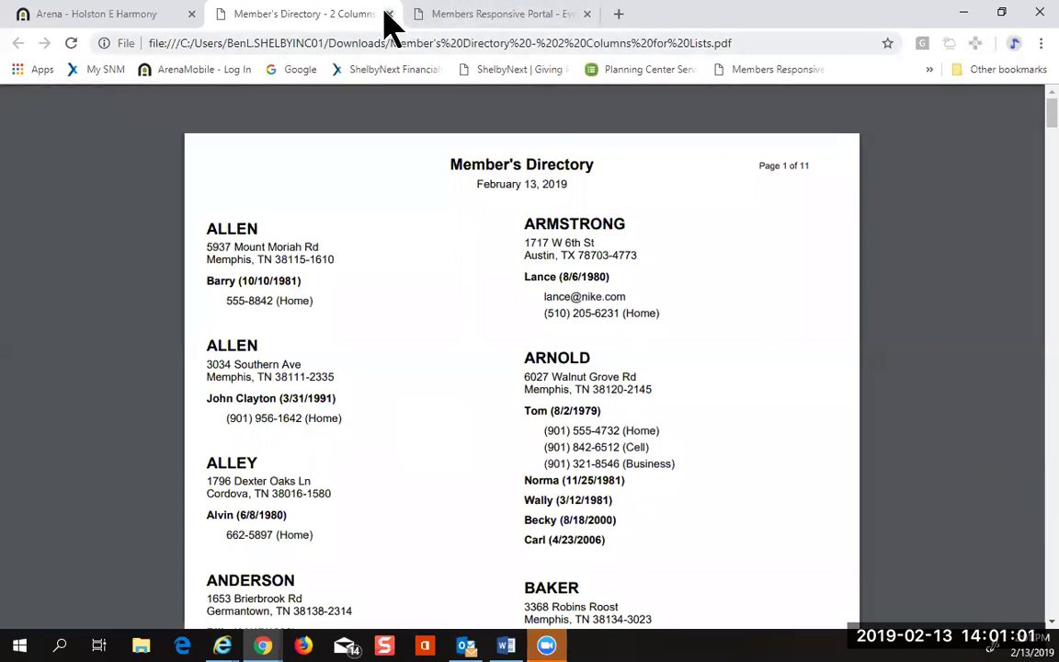
# Step: Close the downloaded directory PDF and go to the end of the Holston E Harmony list
pyautogui.click(388, 13)
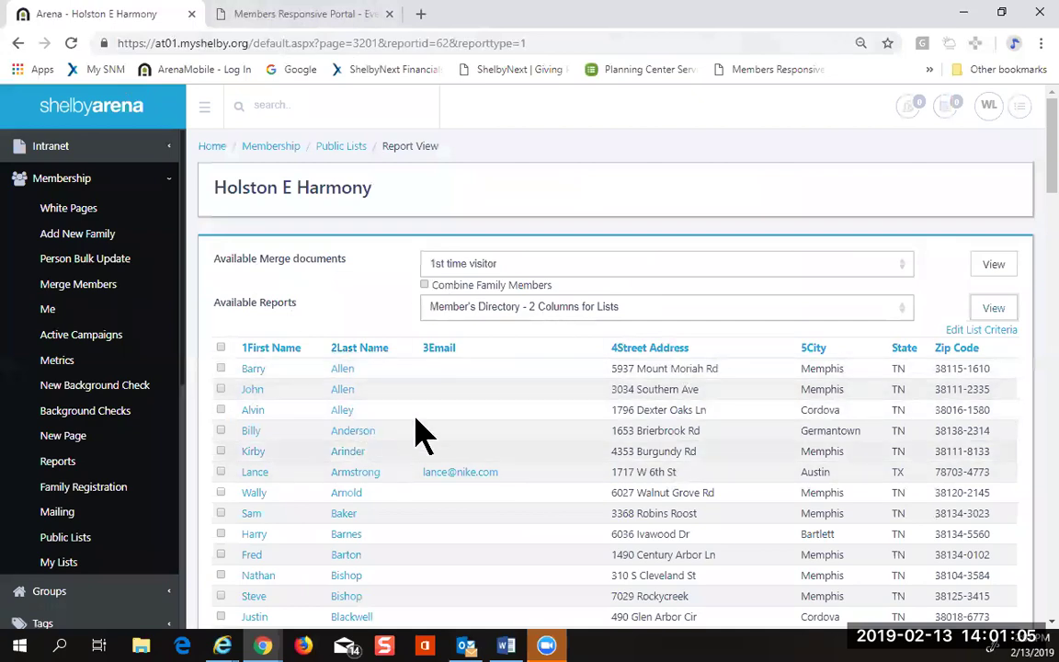
pyautogui.scroll(-1, 454, 396)
pyautogui.scroll(-20, 459, 395)
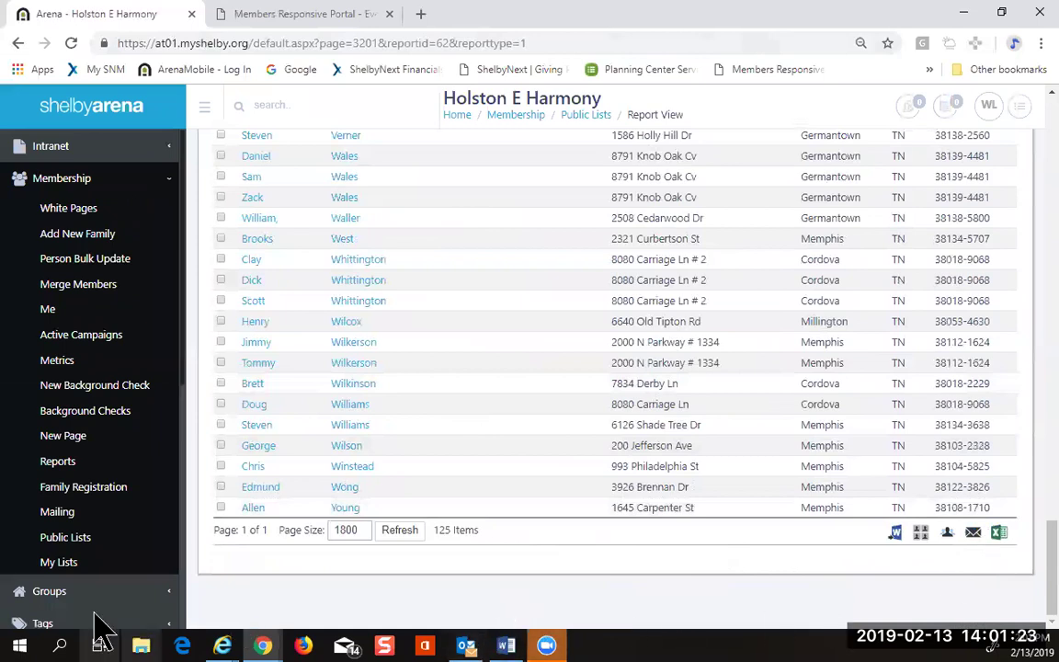
# Step: Switch to the local Arena site in Internet Explorer and open its public lists, signing in with the saved username and password
pyautogui.moveTo(225, 634)
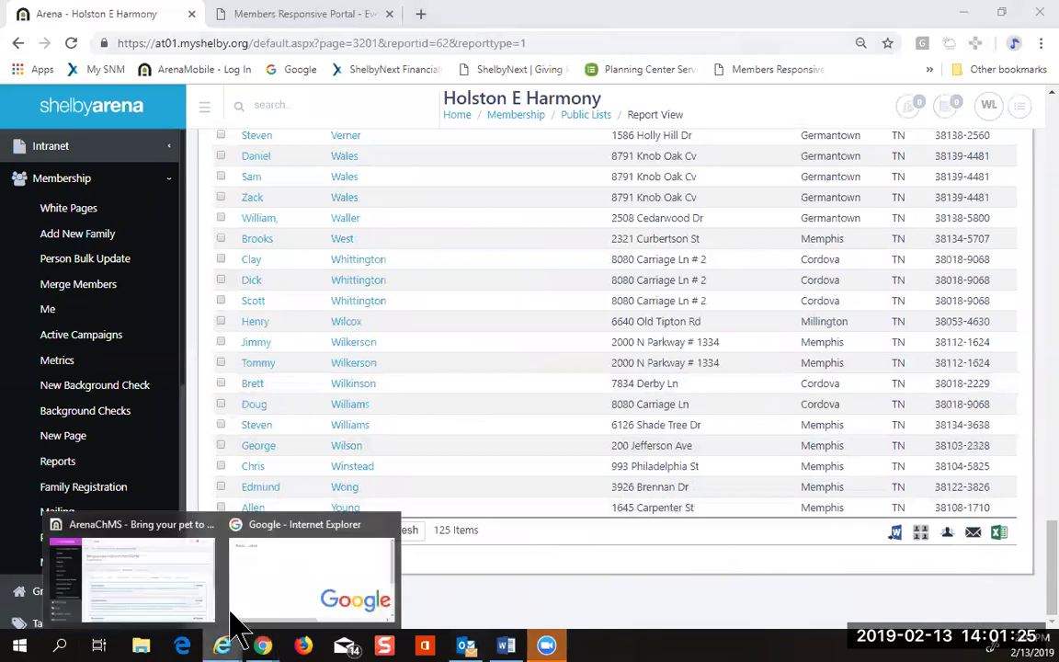
pyautogui.click(142, 595)
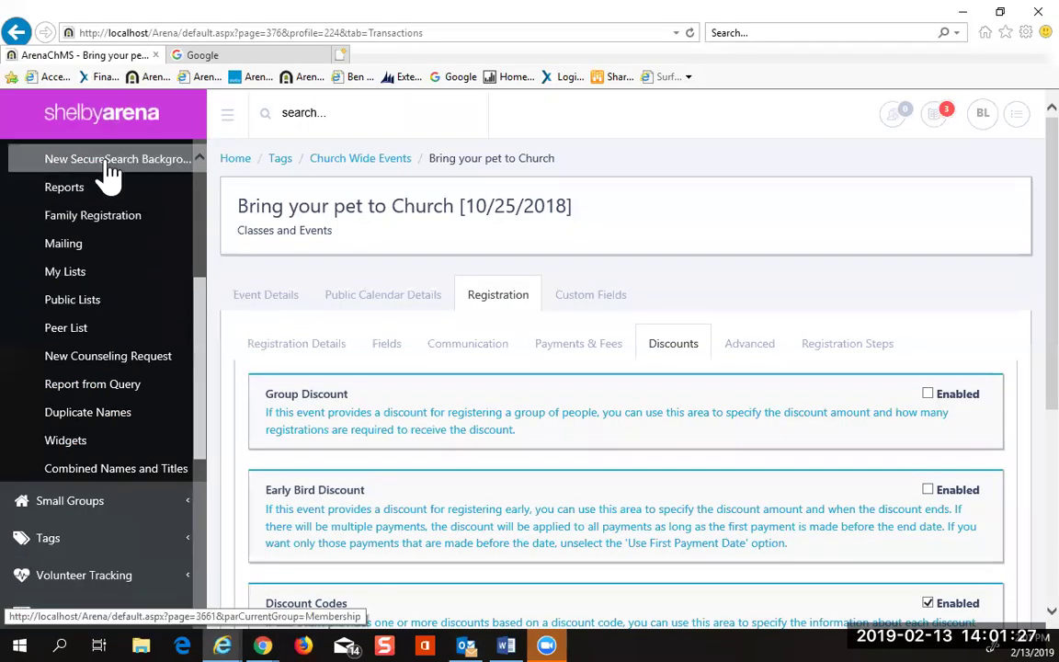
pyautogui.click(105, 304)
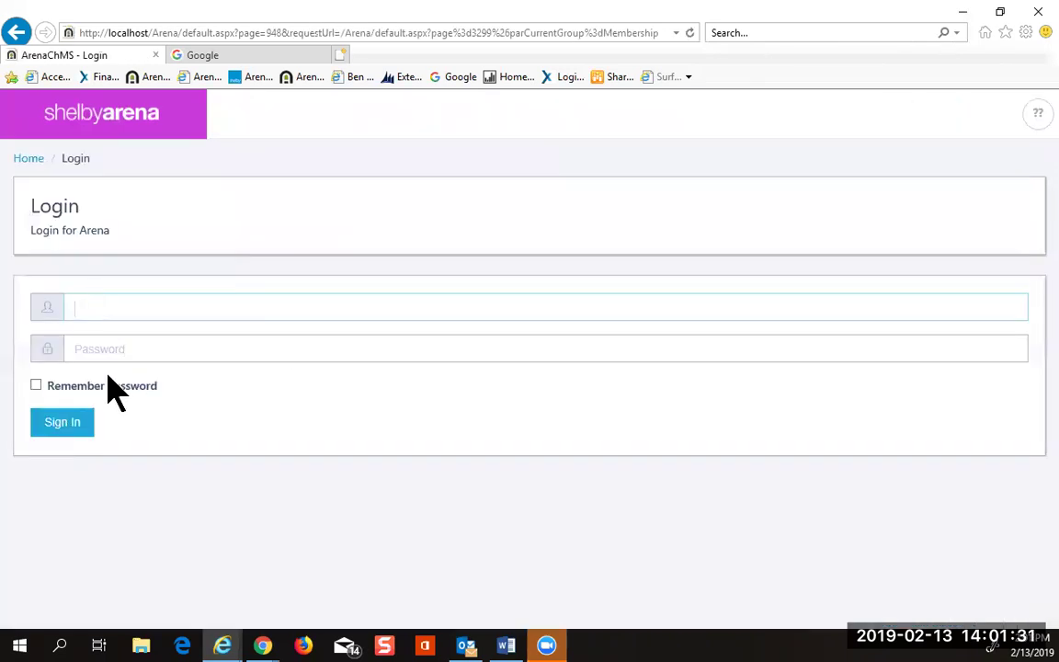
pyautogui.write('b')
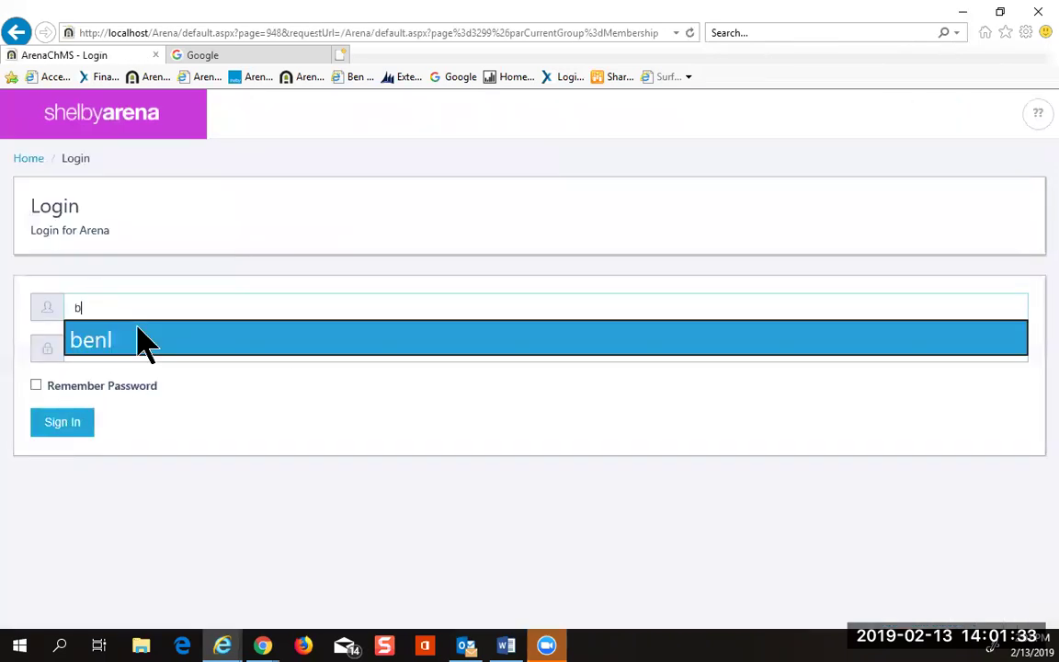
pyautogui.press('Return')
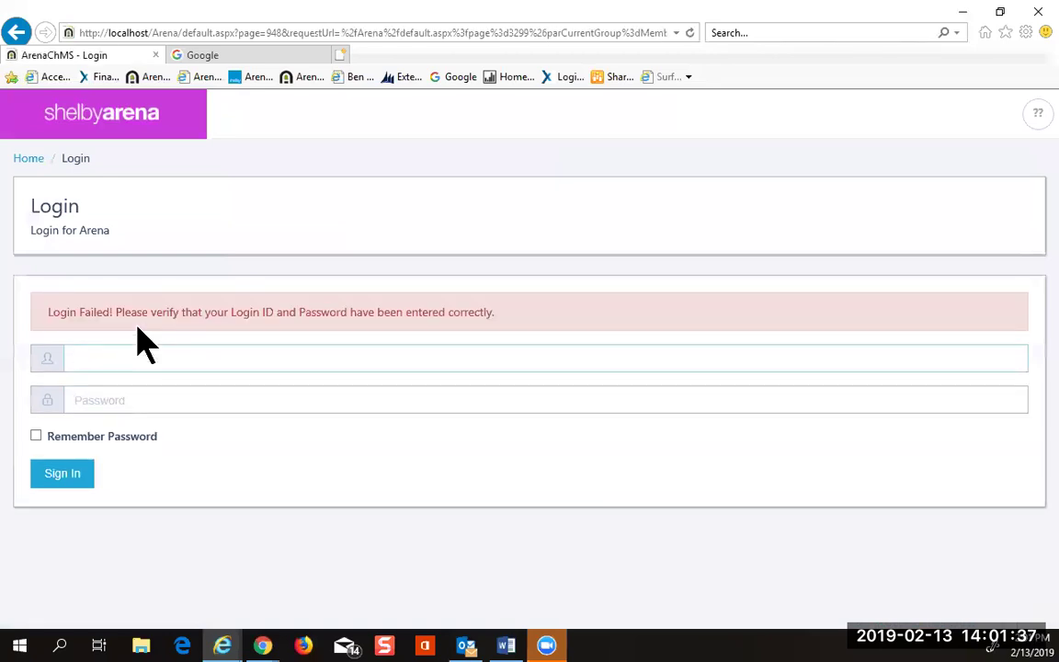
pyautogui.write('b')
pyautogui.press('Down')
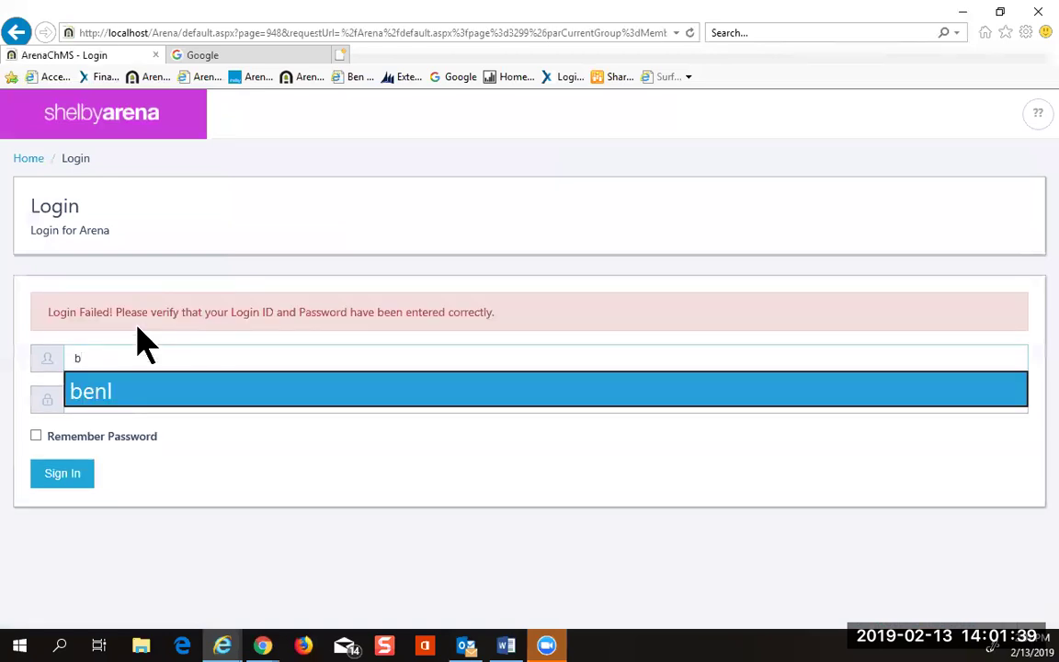
pyautogui.press('Return')
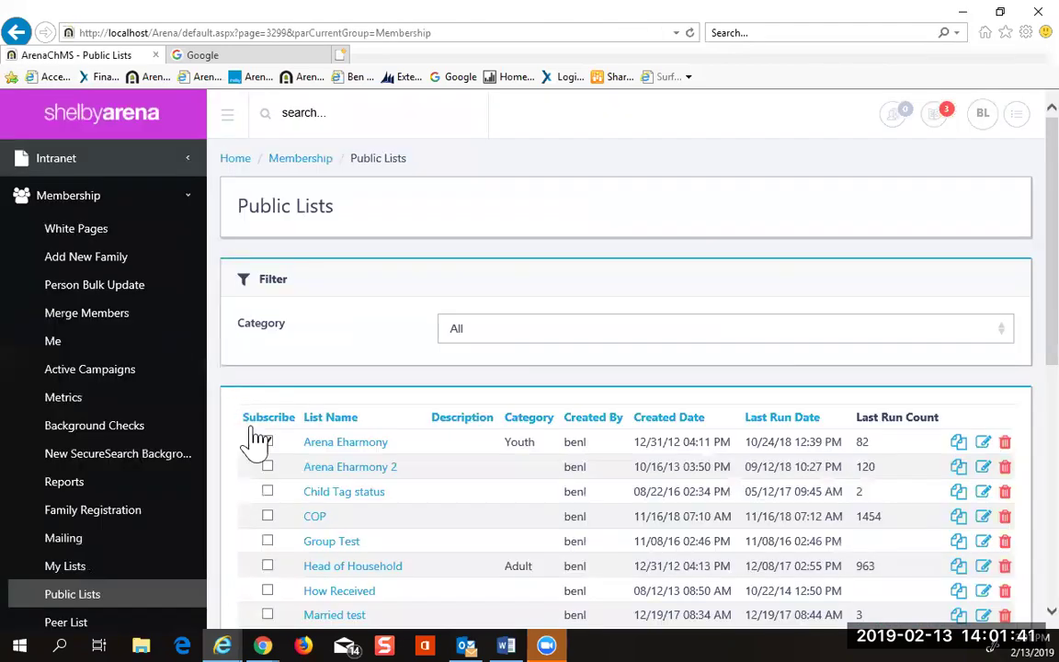
# Step: Open the Arena Eharmony 2 list and examine the output options at its end
pyautogui.click(365, 474)
pyautogui.scroll(-10, 479, 485)
pyautogui.scroll(-15, 484, 492)
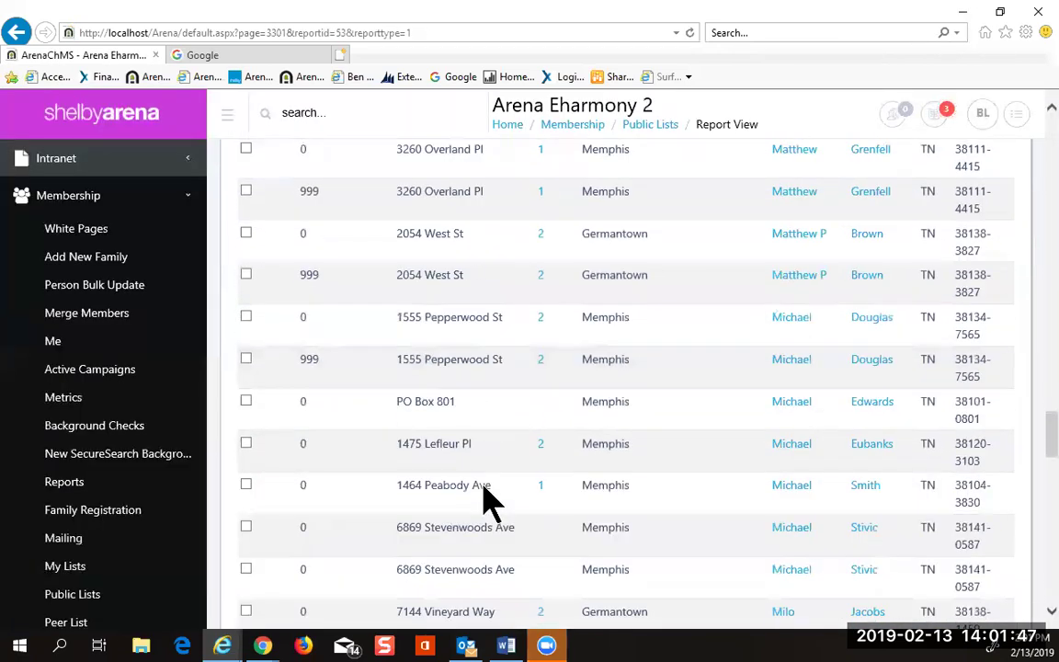
pyautogui.scroll(-8, 495, 501)
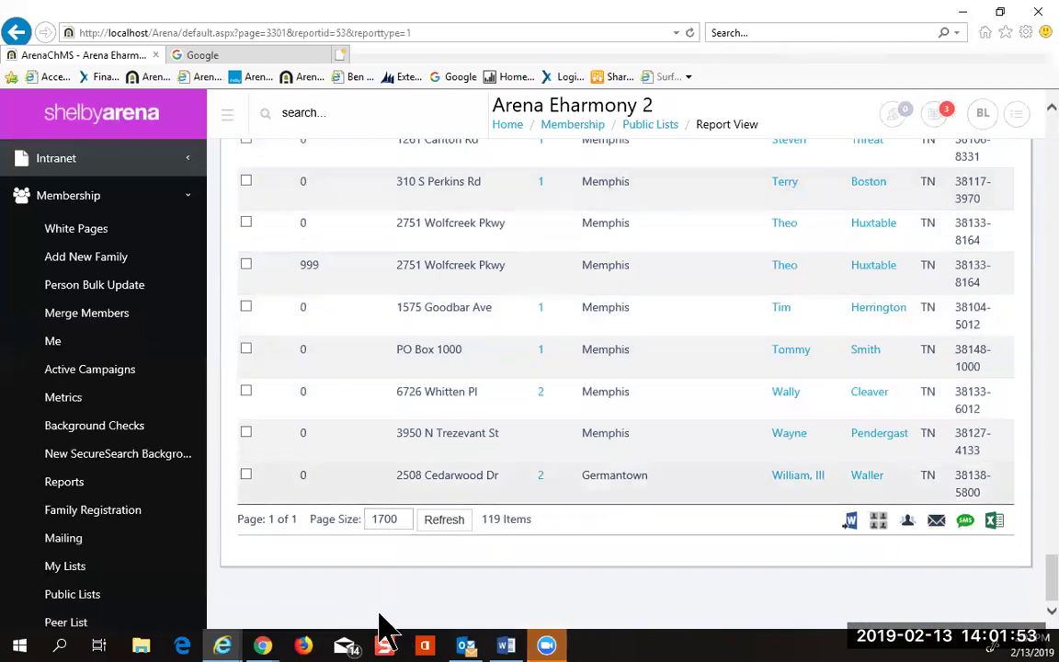
# Step: Switch back to the Holston E Harmony list in Chrome and refresh it with a page size of 100
pyautogui.moveTo(265, 612)
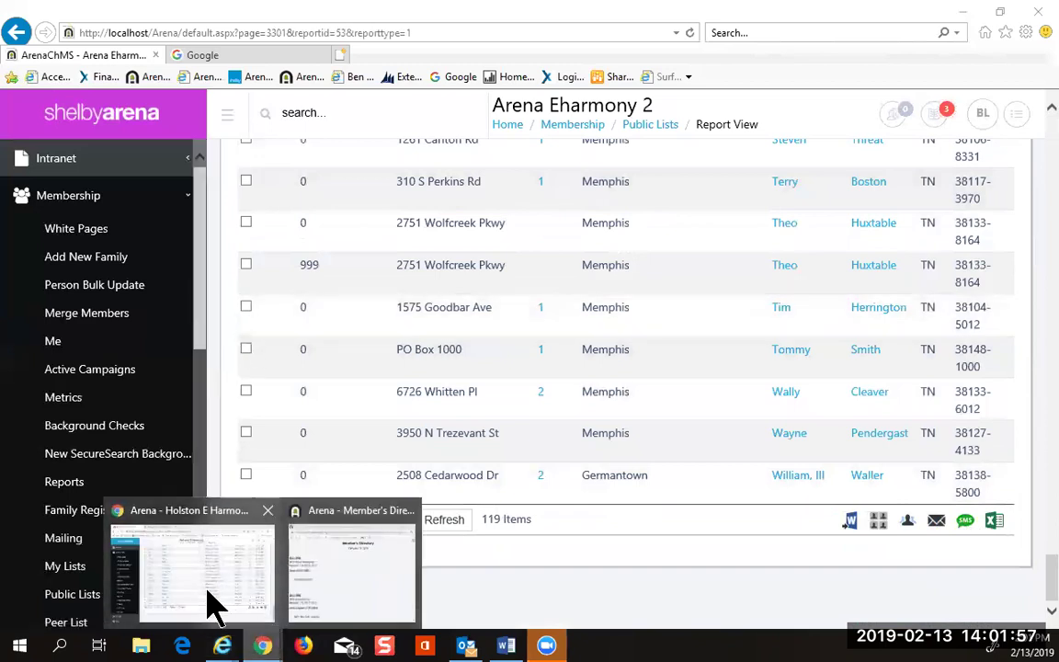
pyautogui.click(260, 543)
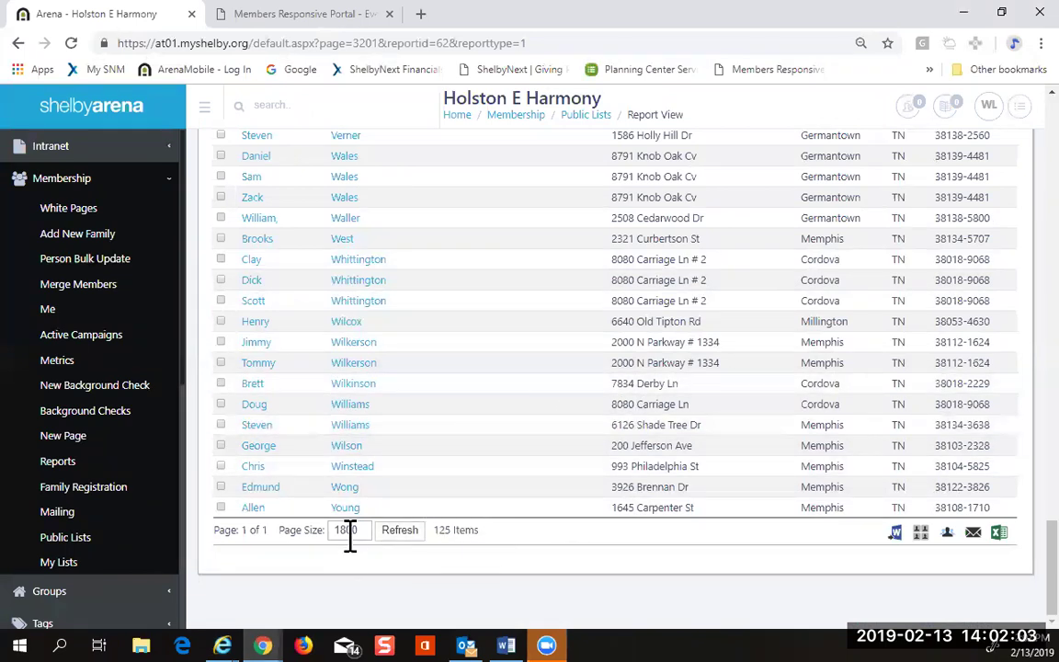
pyautogui.moveTo(359, 530); pyautogui.dragTo(311, 533)
pyautogui.click(395, 534)
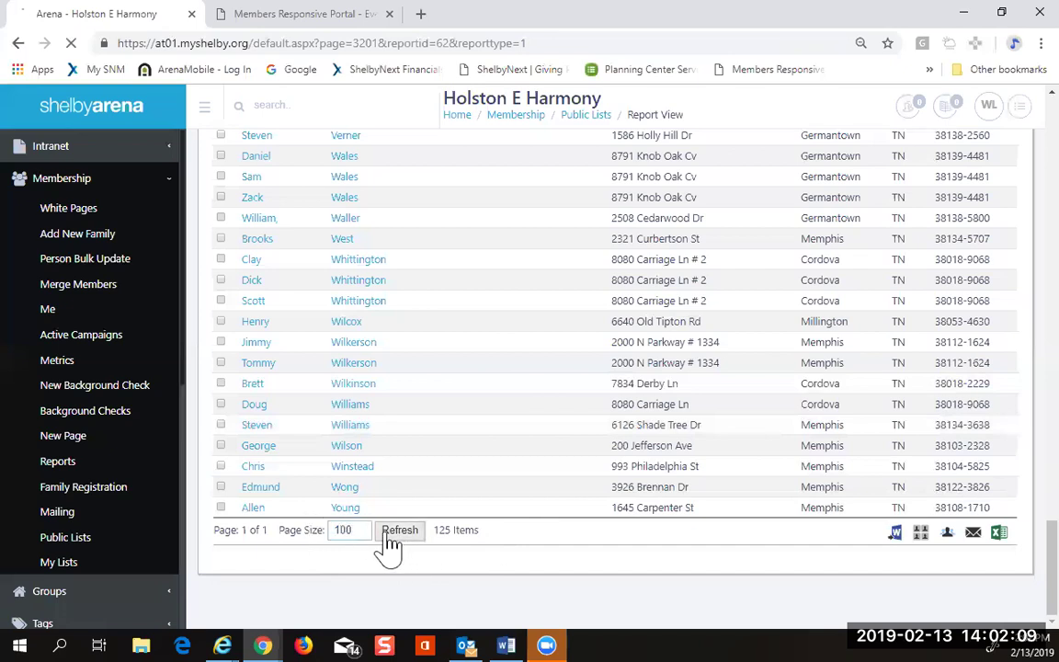
pyautogui.scroll(-20, 393, 542)
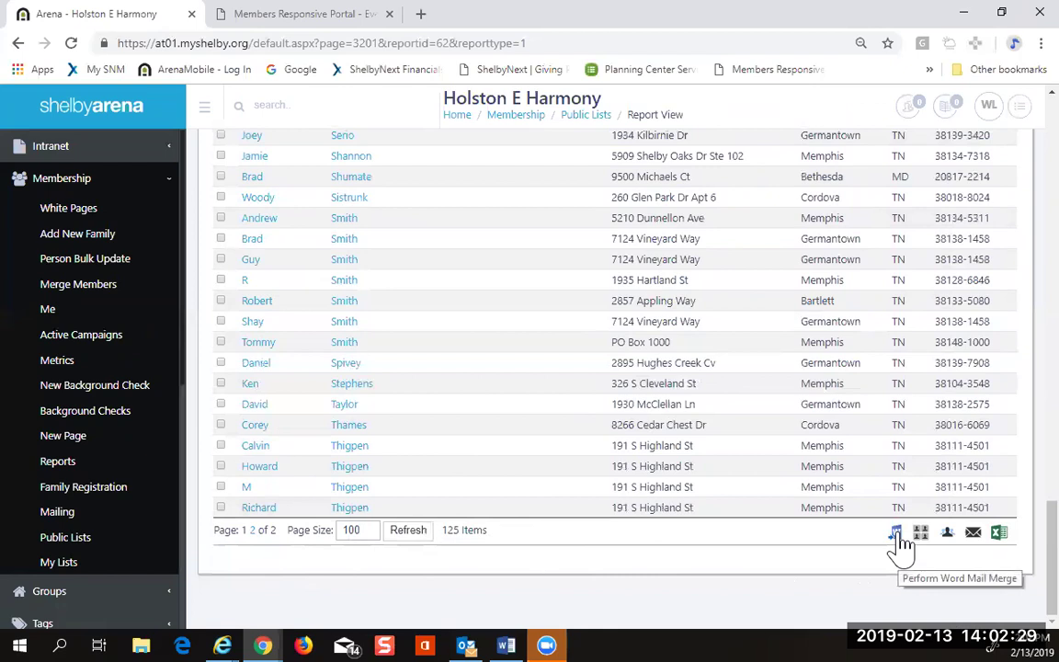
# Step: Select every person on the first page of the Holston E Harmony list at once
pyautogui.scroll(20, 332, 271)
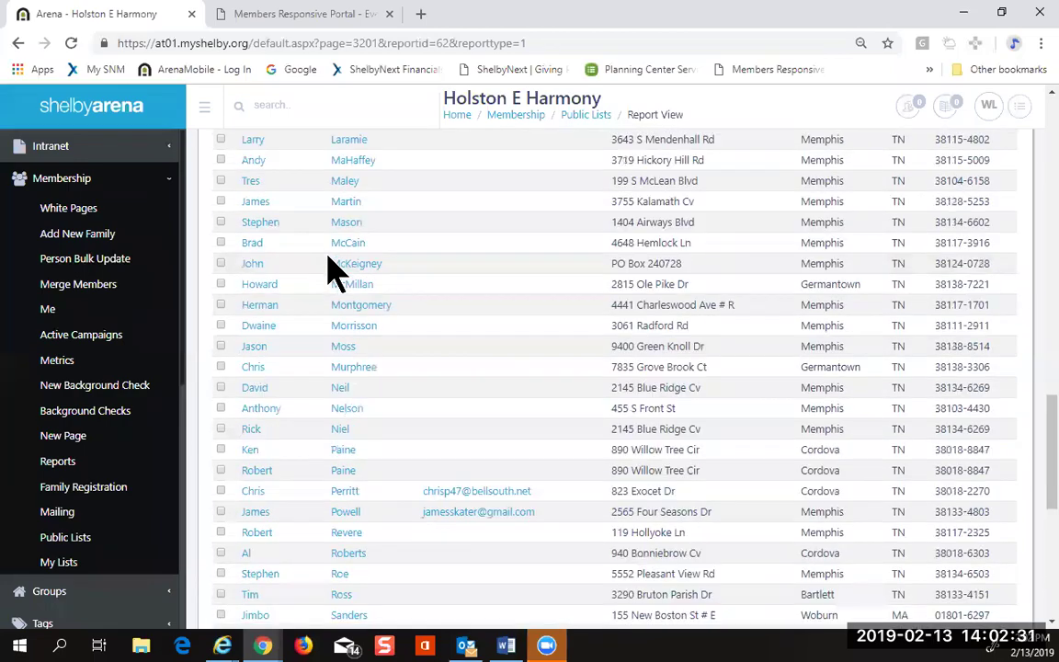
pyautogui.click(222, 348)
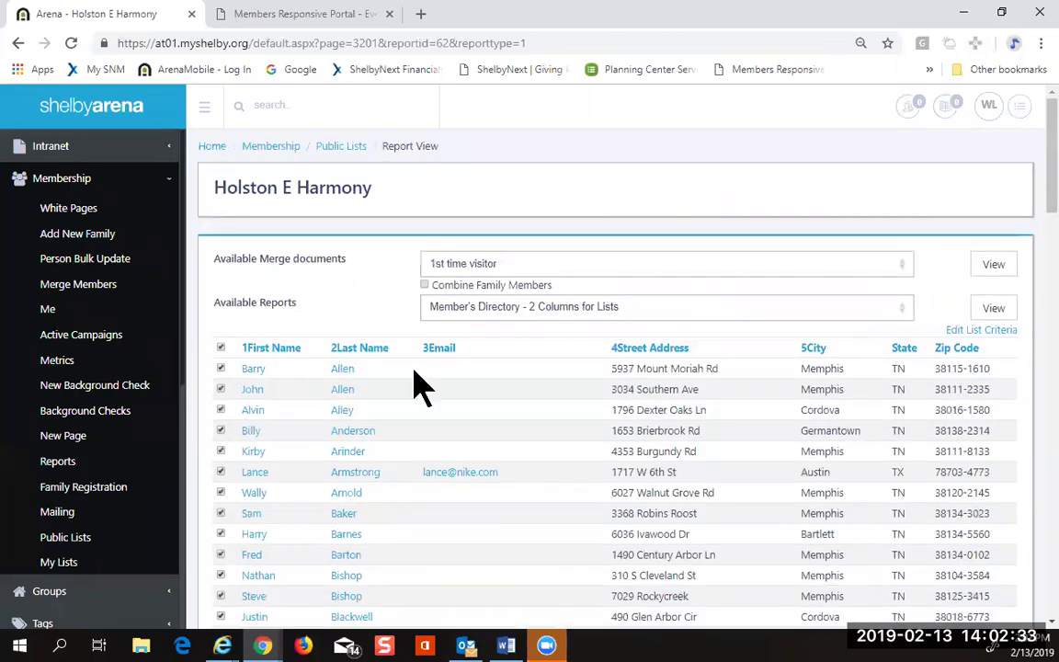
pyautogui.scroll(-10, 525, 406)
pyautogui.scroll(-5, 531, 431)
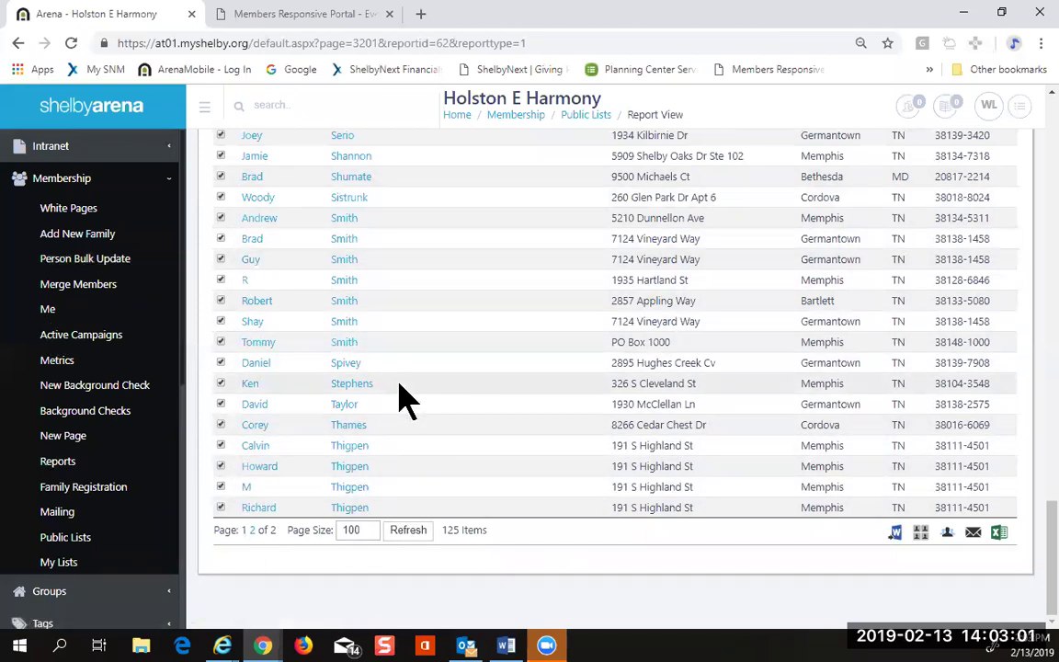
# Step: Clear the selection of all people on the list's first page
pyautogui.scroll(5, 405, 399)
pyautogui.scroll(10, 405, 400)
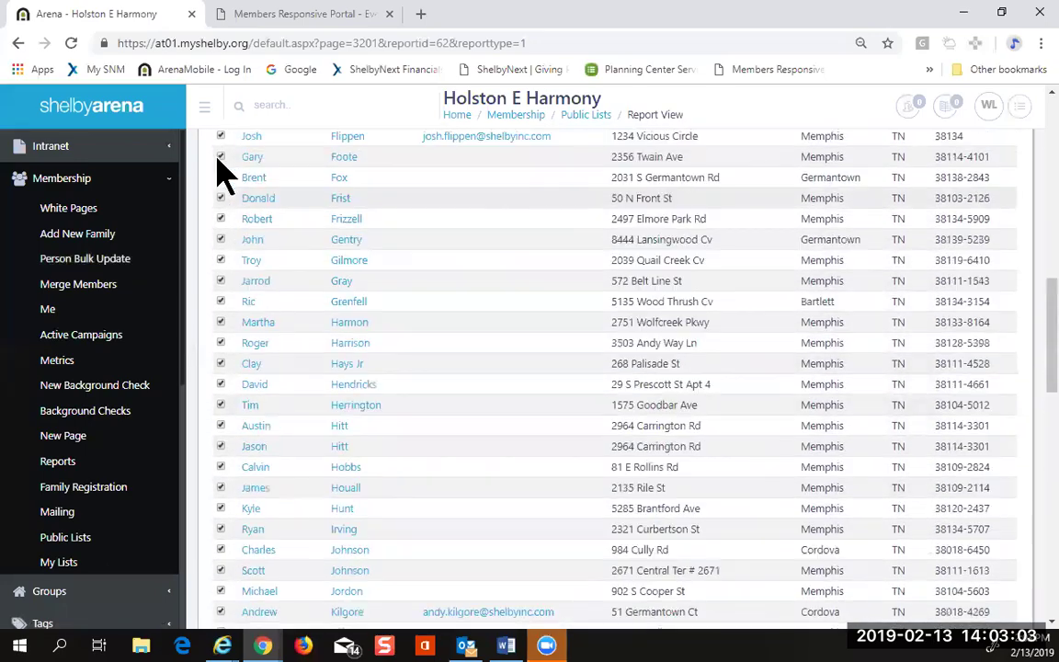
pyautogui.scroll(1, 208, 165)
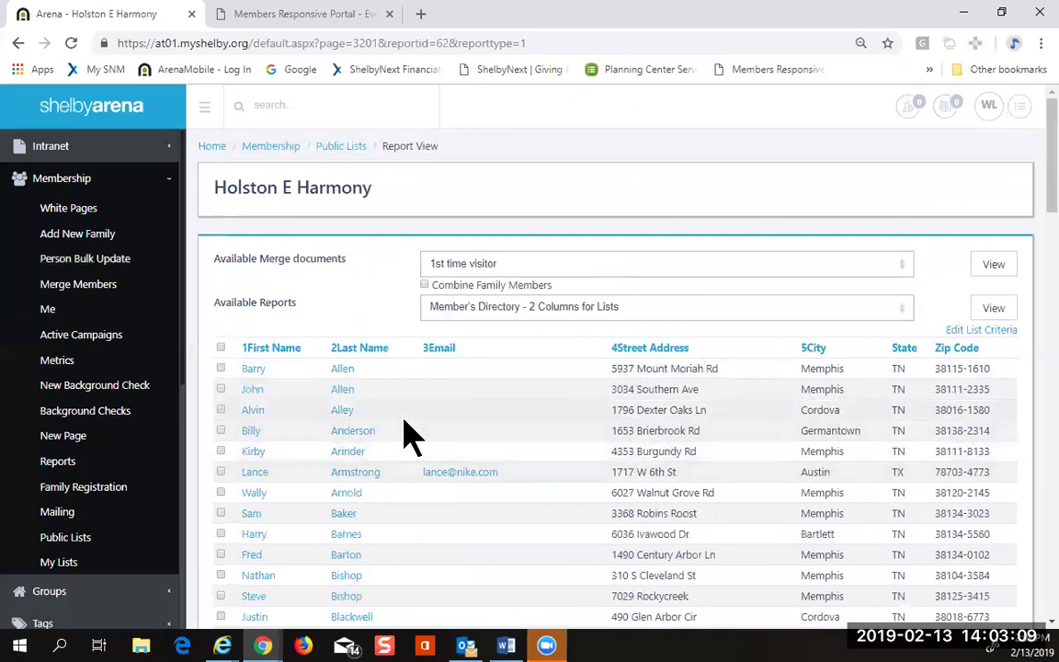
# Step: Select two neighbouring people near the end of the page, check the Merge Members option, and deselect both people
pyautogui.scroll(-3, 433, 452)
pyautogui.scroll(-18, 433, 464)
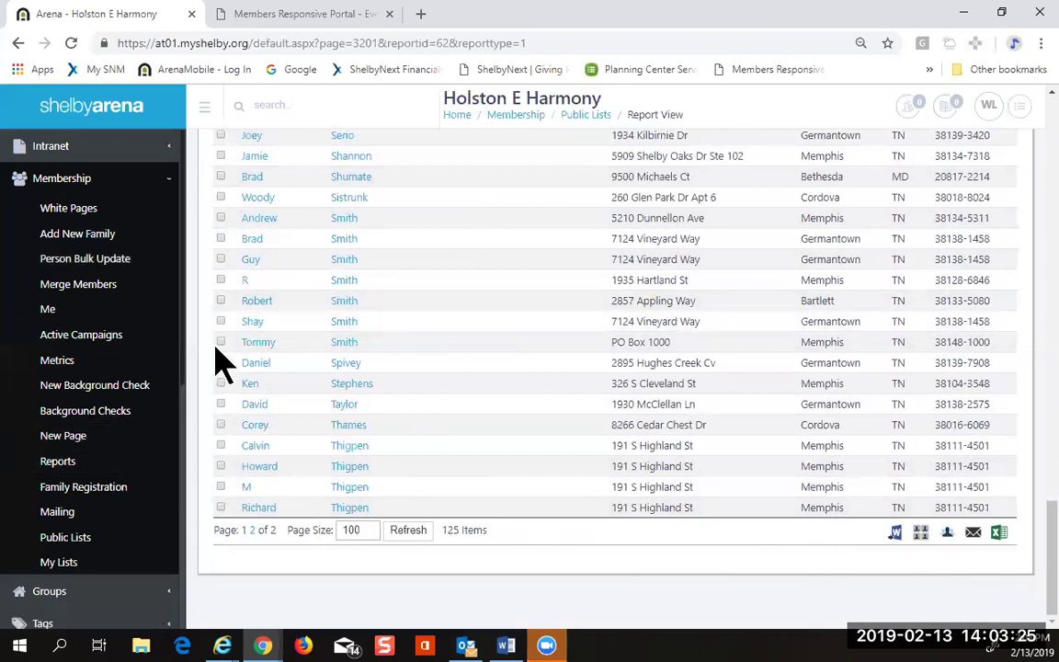
pyautogui.click(220, 218)
pyautogui.click(220, 238)
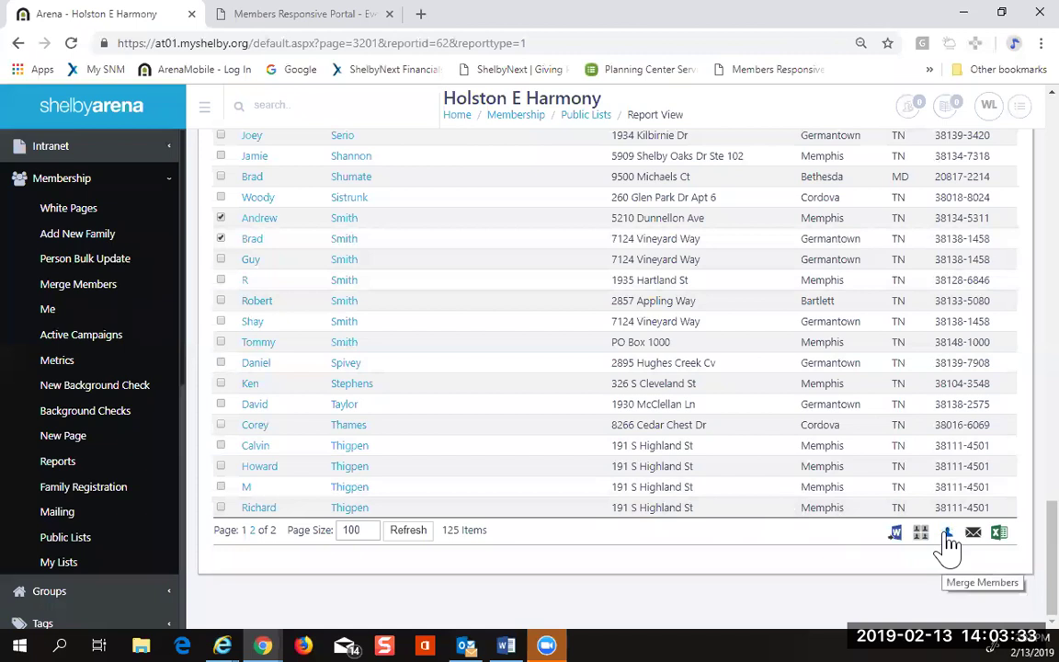
pyautogui.click(222, 239)
pyautogui.click(221, 218)
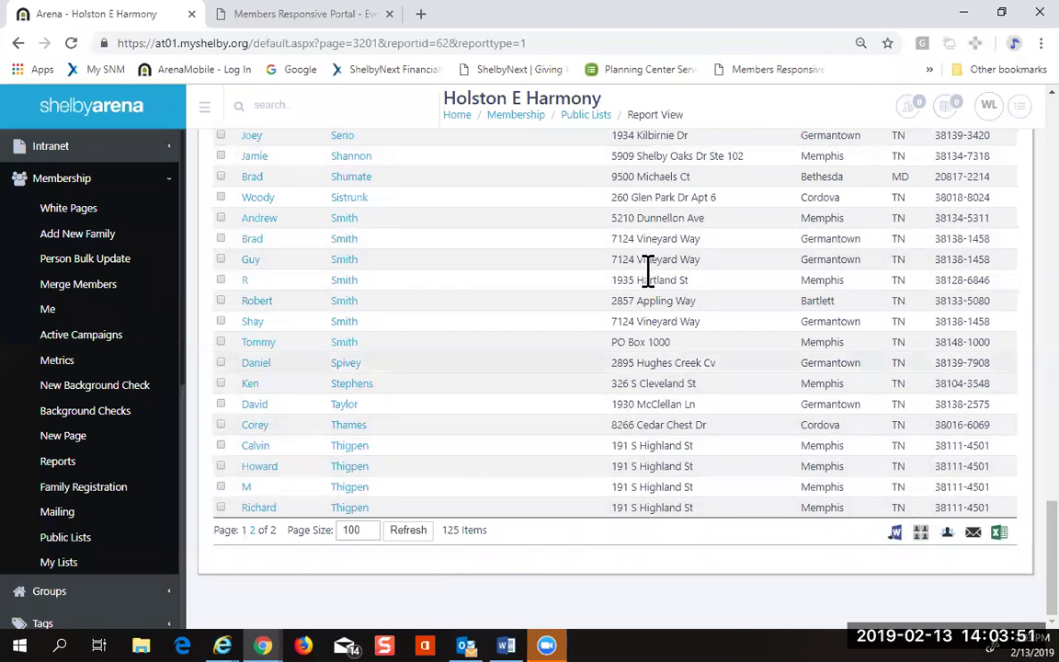
# Step: Look through the reports available for the Holston E Harmony list and keep the current choice
pyautogui.scroll(20, 744, 484)
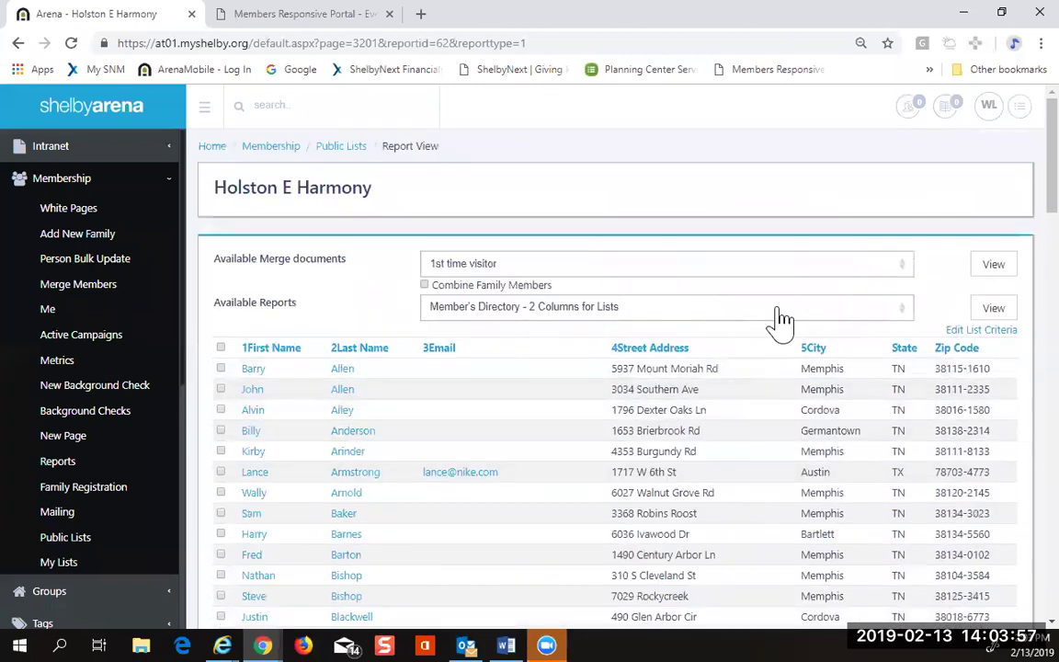
pyautogui.click(903, 314)
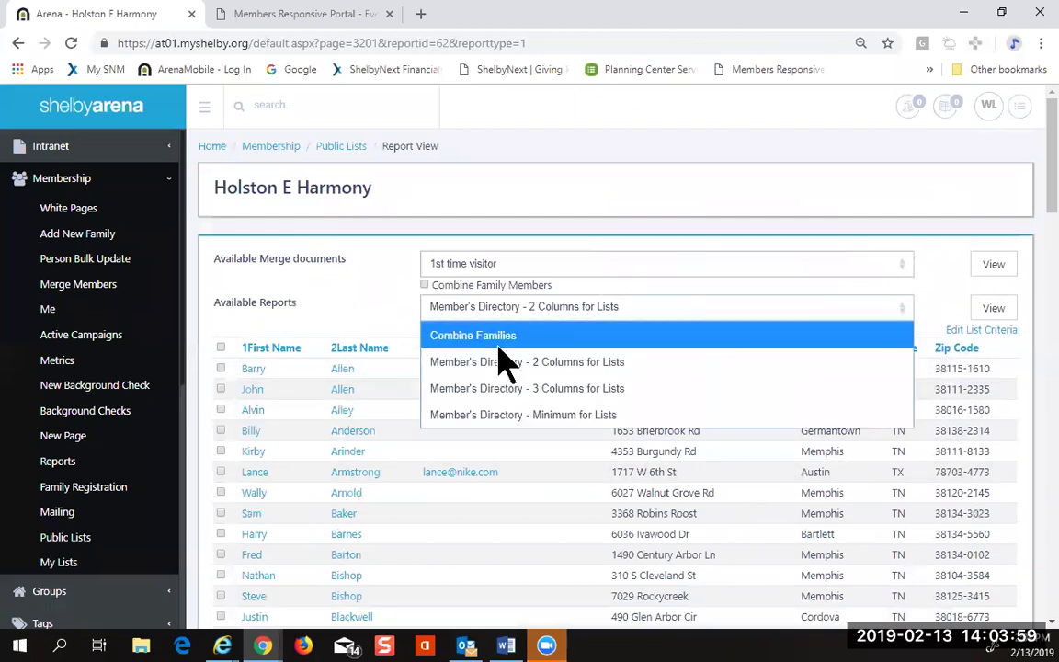
pyautogui.click(348, 300)
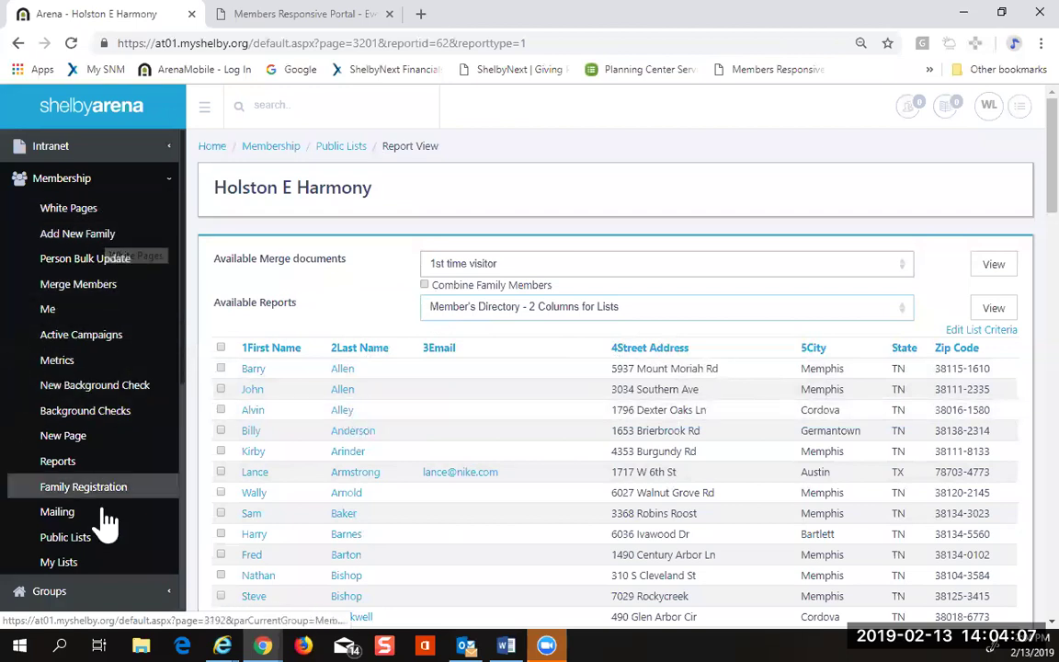
# Step: Start a new public list of the Advanced type from the Public Lists page
pyautogui.click(112, 544)
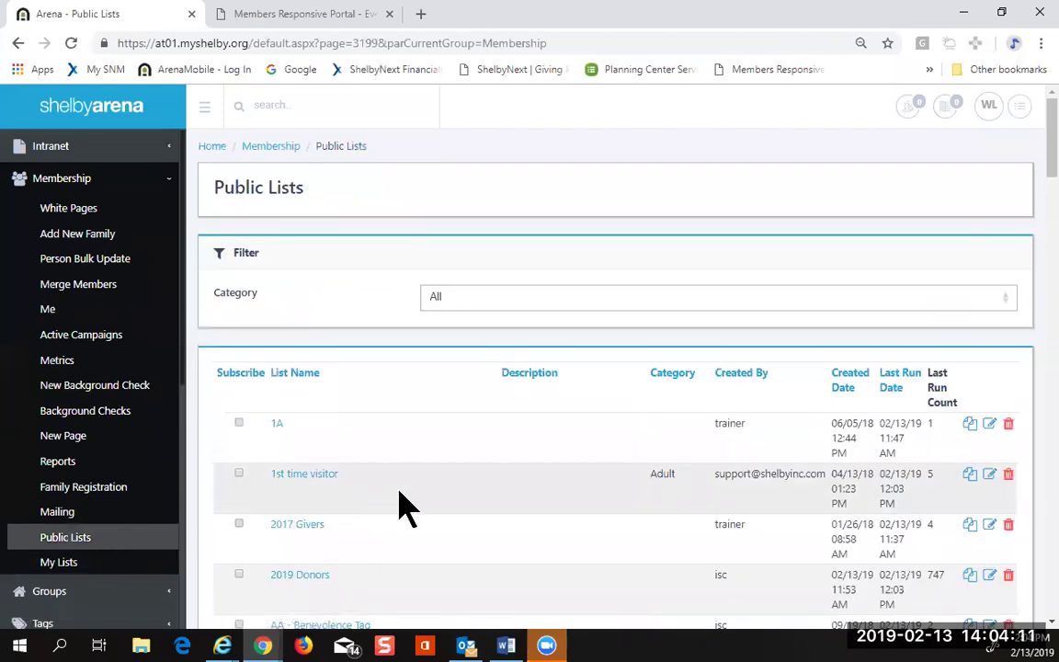
pyautogui.scroll(-20, 402, 506)
pyautogui.scroll(-10, 402, 506)
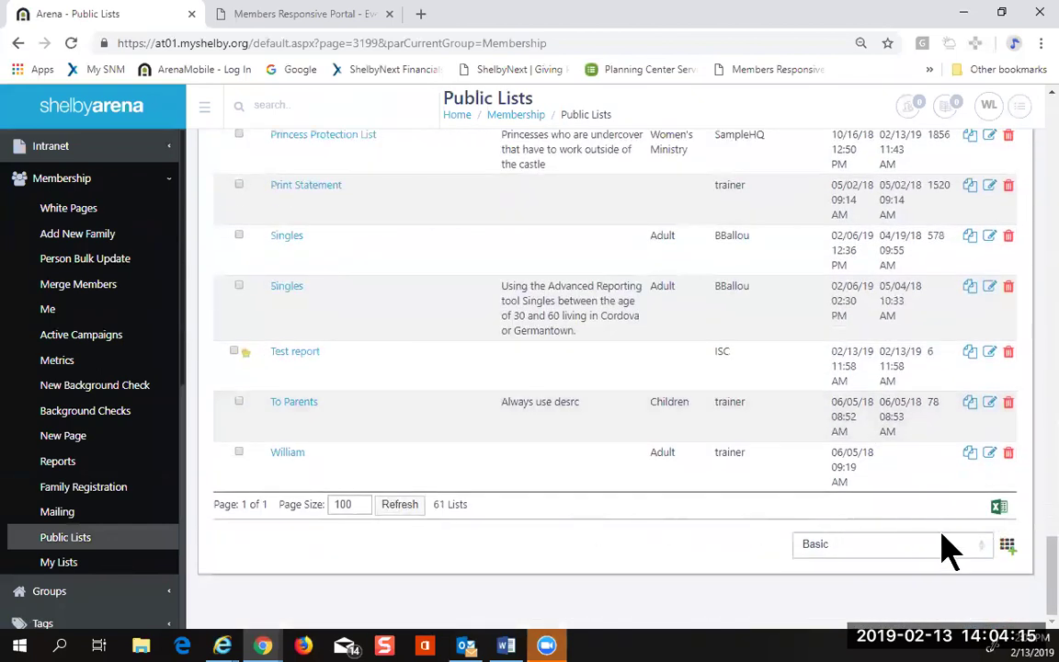
pyautogui.click(983, 561)
pyautogui.click(910, 599)
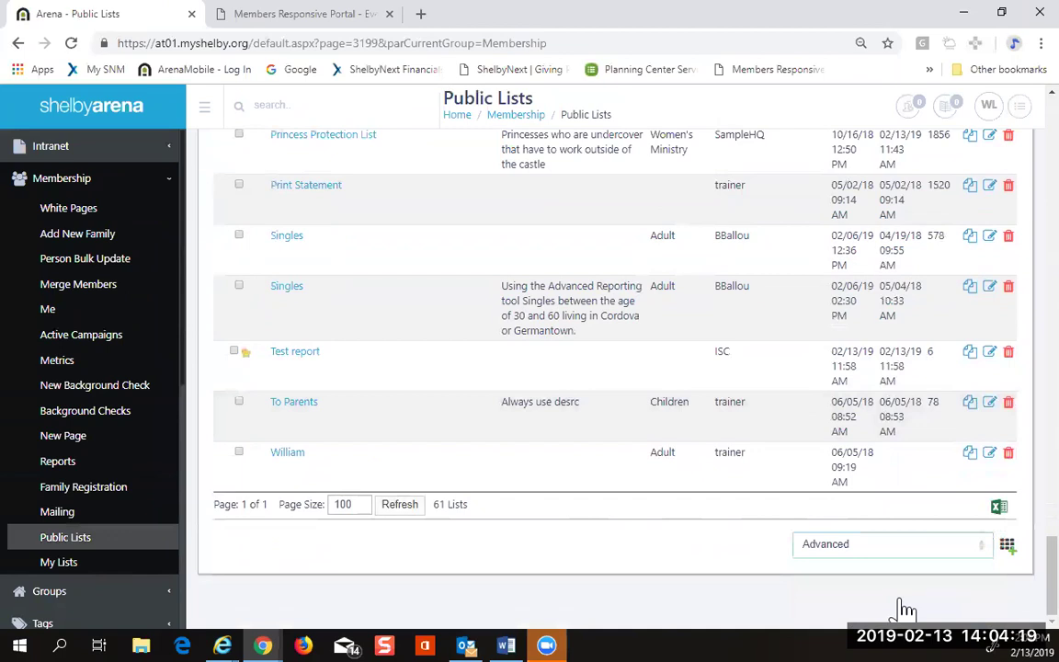
pyautogui.click(1007, 545)
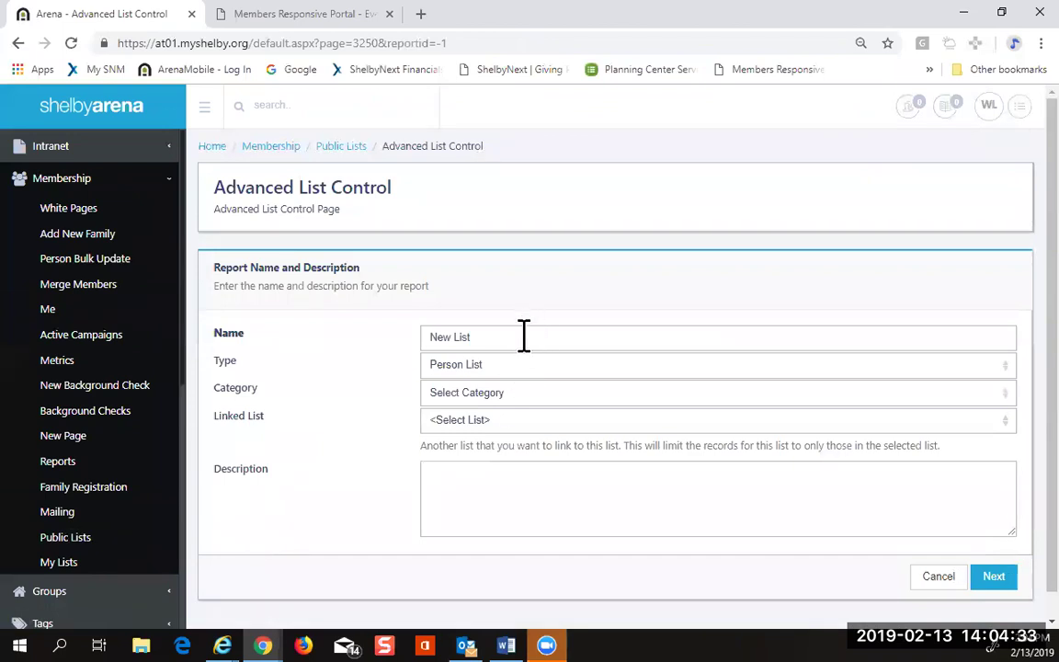
# Step: Name the new list New Holston E Harmony, keep its type as Person List and set its category to Adult
pyautogui.moveTo(525, 336); pyautogui.dragTo(397, 338)
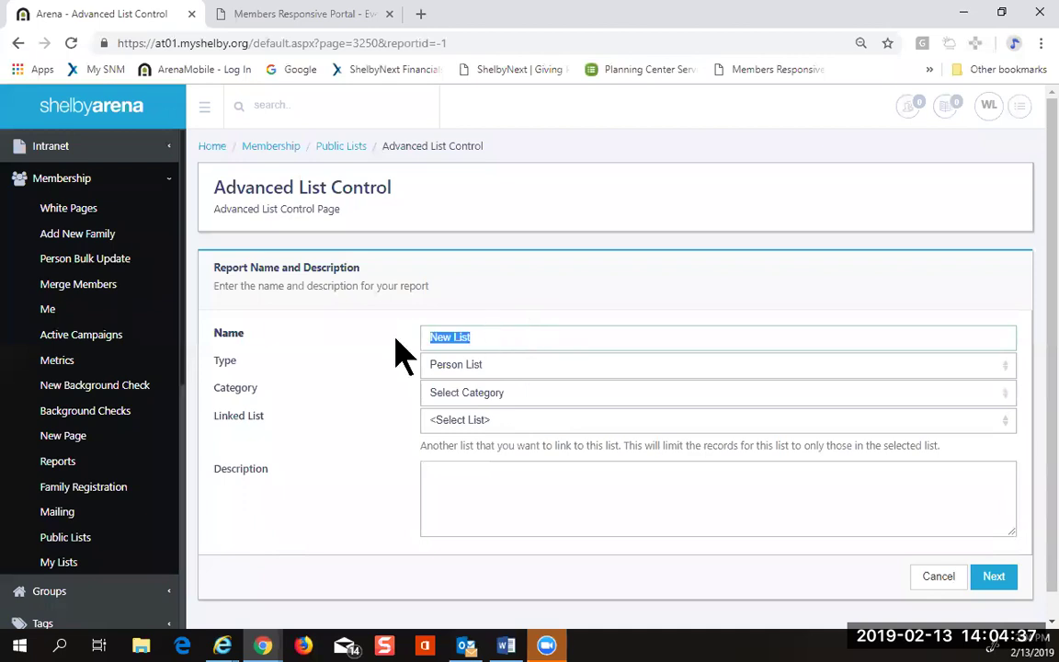
pyautogui.write('New Holston E Harmony')
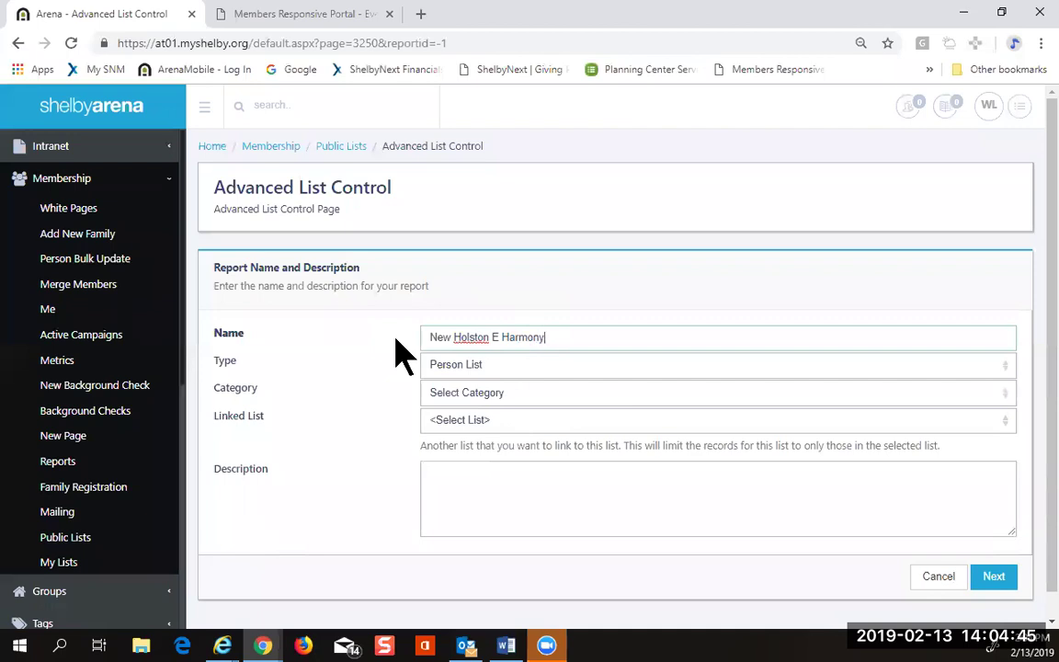
pyautogui.click(512, 372)
pyautogui.click(510, 375)
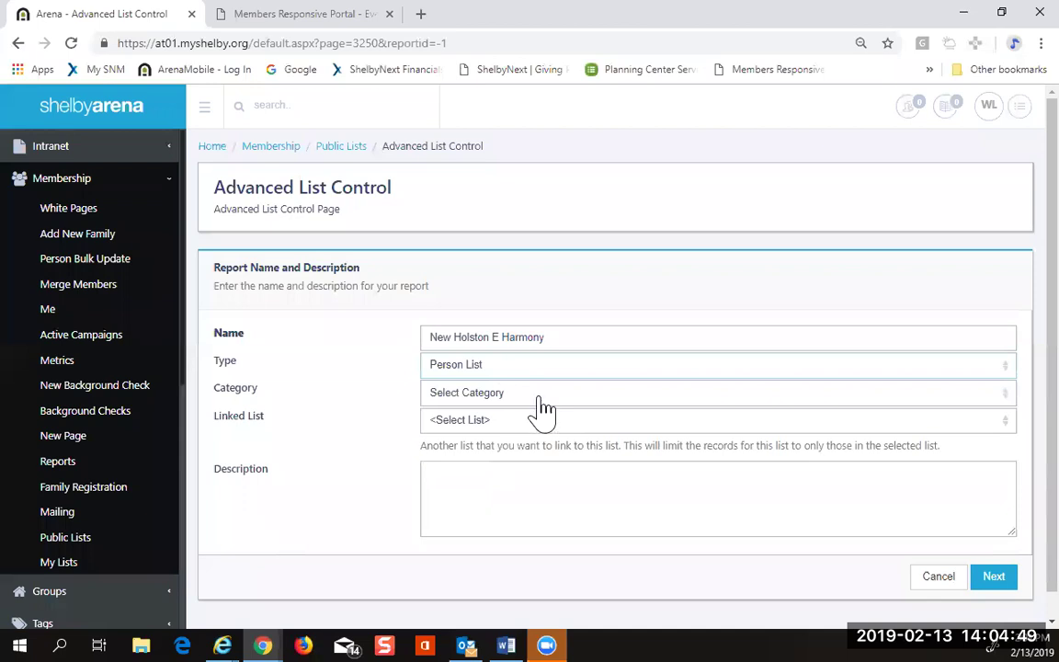
pyautogui.click(540, 398)
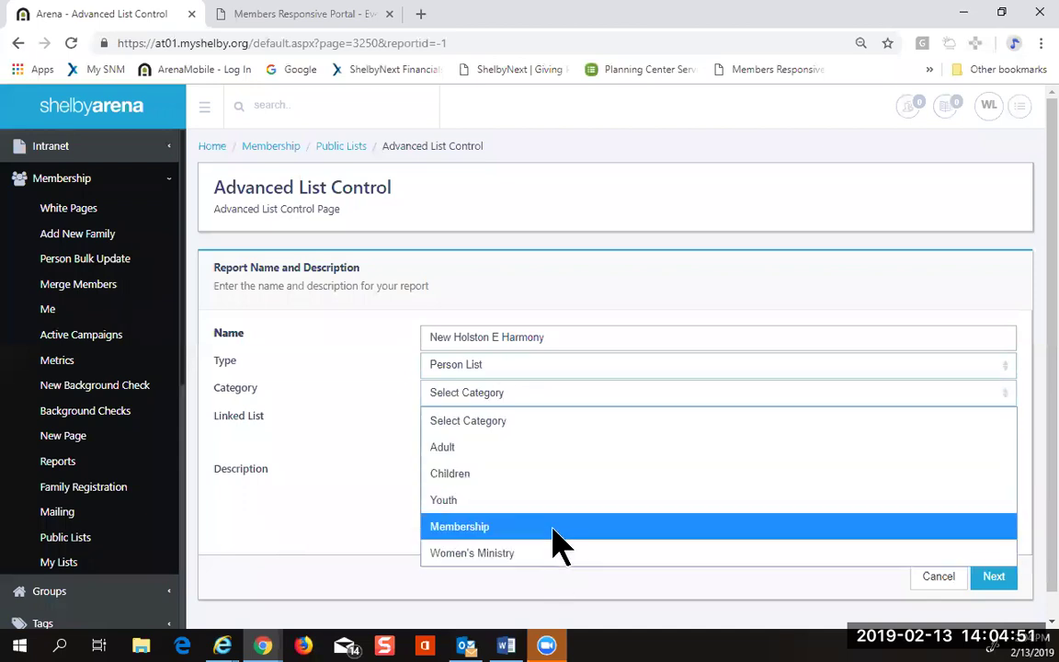
pyautogui.click(551, 445)
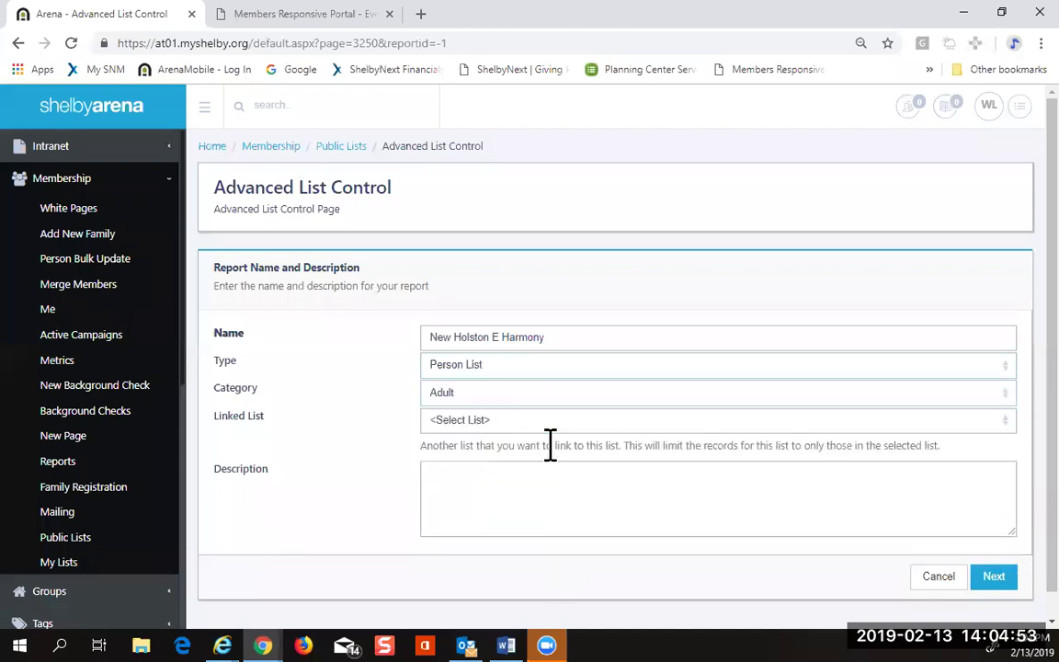
# Step: Continue to the report criteria and add a criteria group containing a Record Status criterion set to Active
pyautogui.click(994, 577)
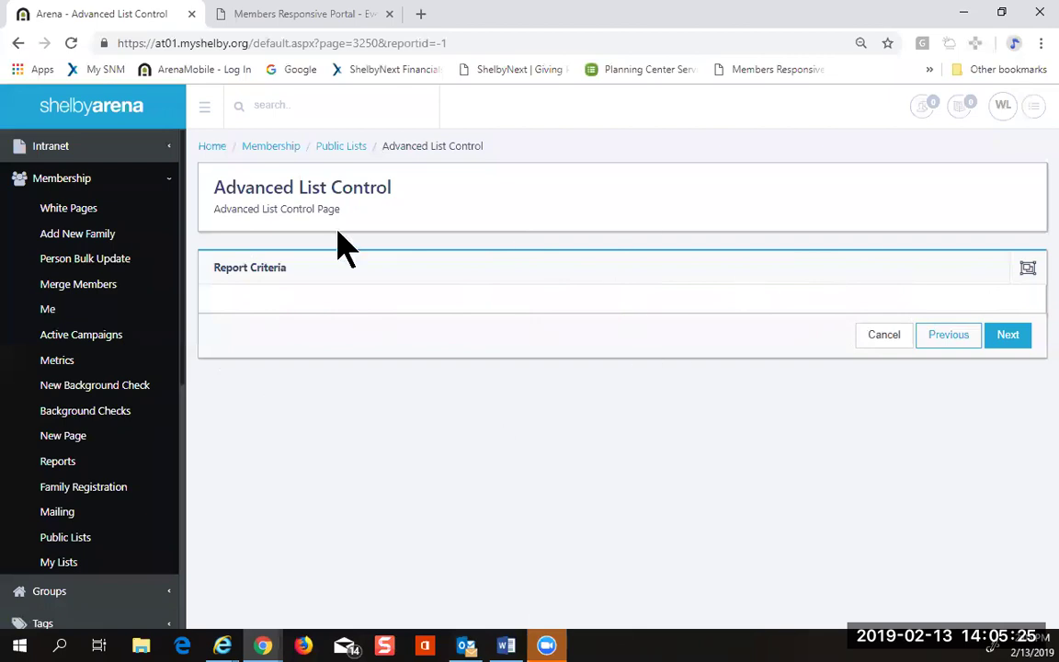
pyautogui.click(1026, 270)
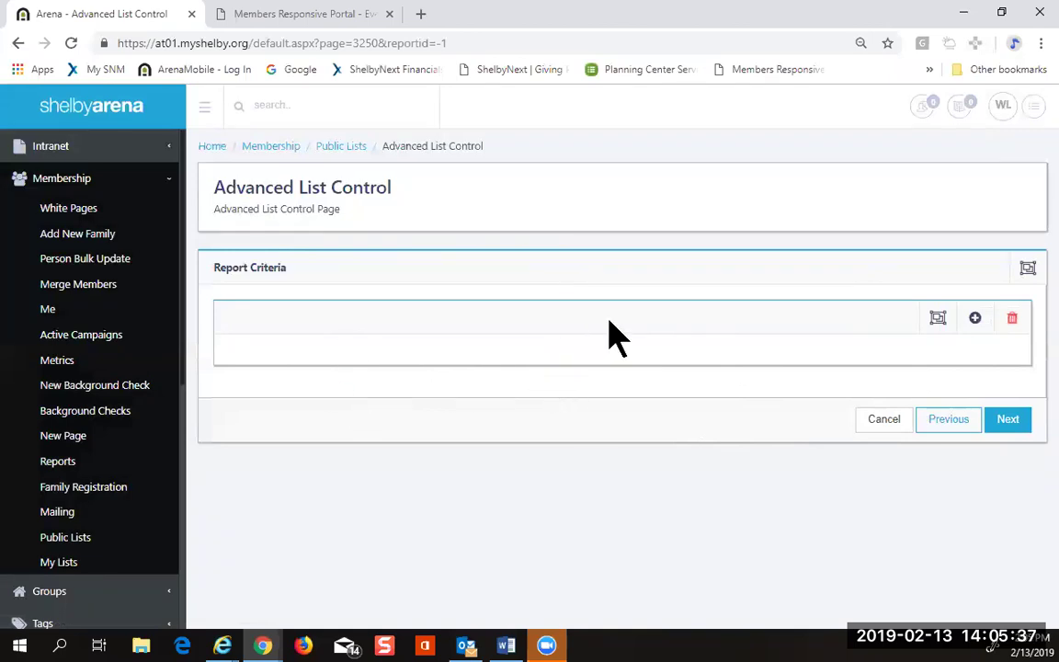
pyautogui.click(975, 319)
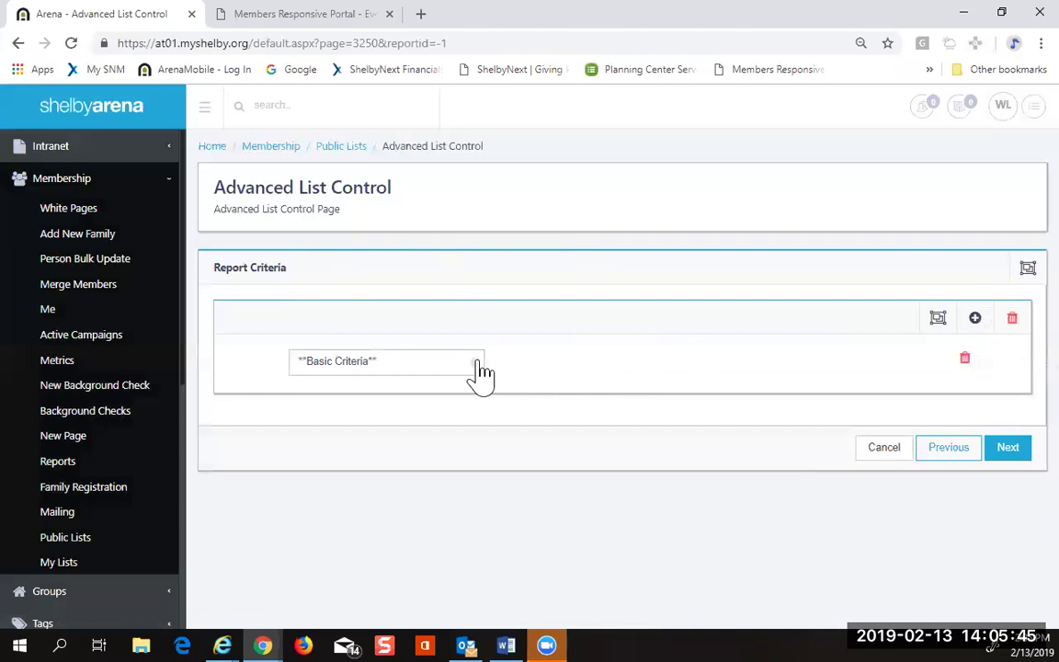
pyautogui.click(477, 369)
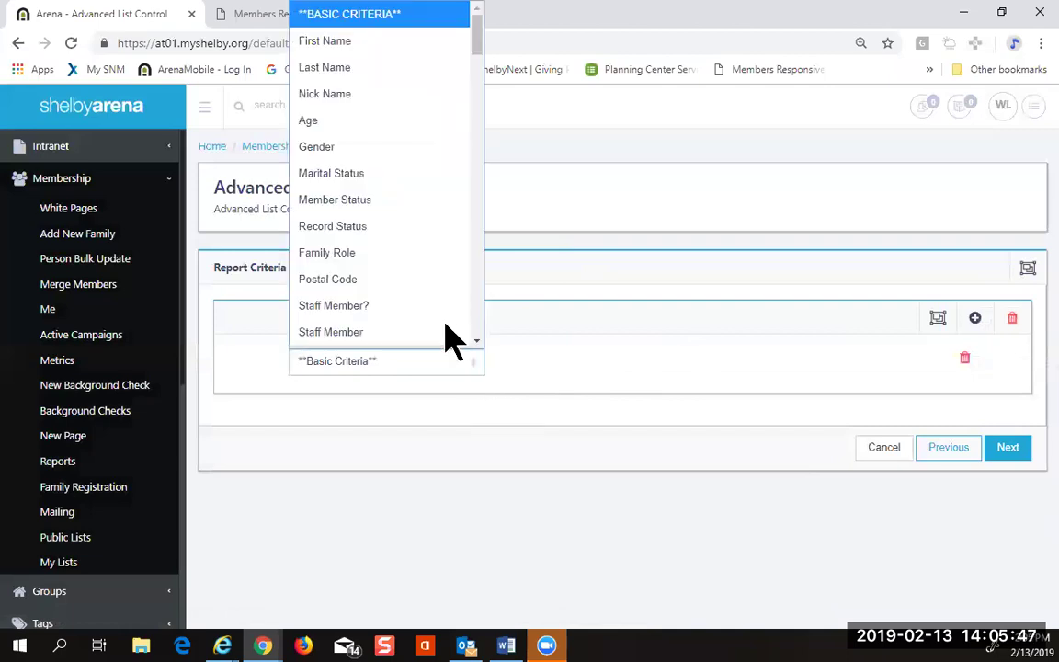
pyautogui.click(408, 230)
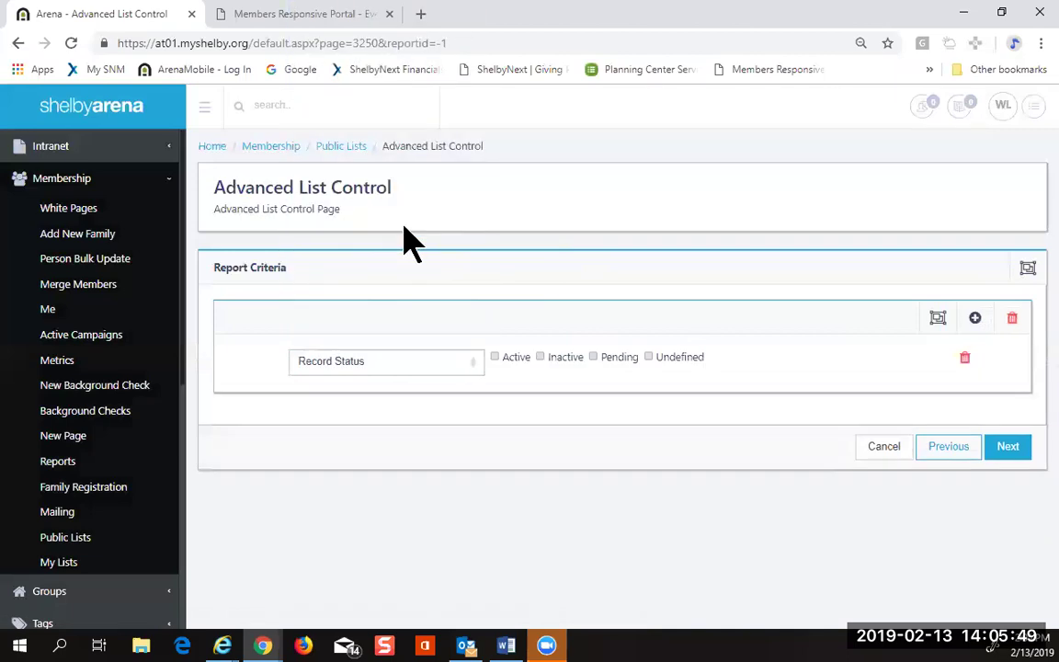
pyautogui.click(494, 357)
pyautogui.click(474, 361)
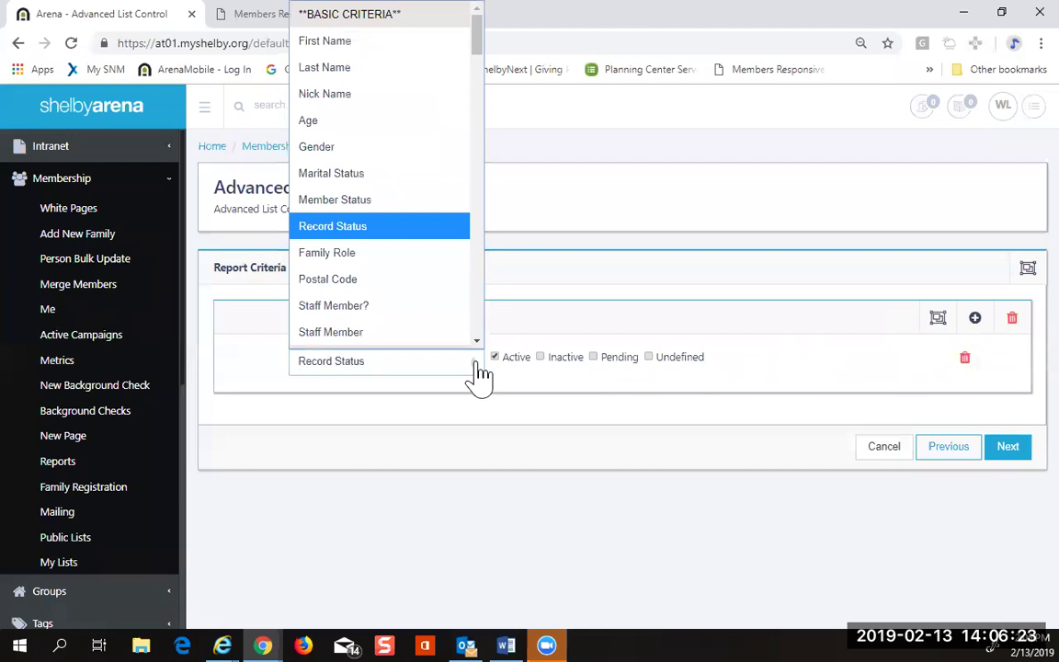
pyautogui.click(428, 230)
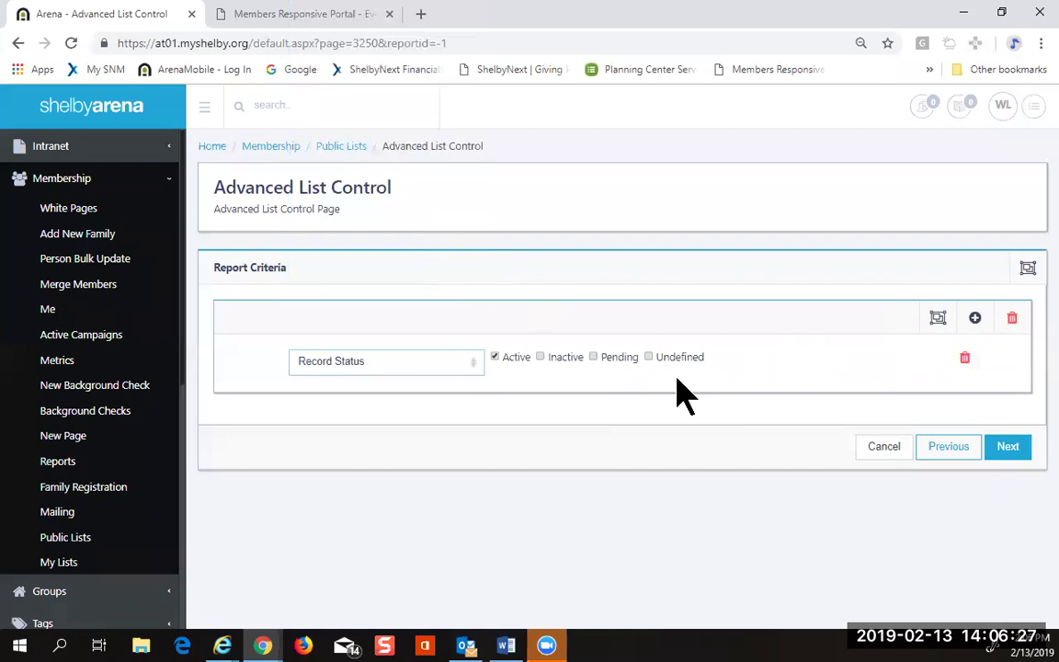
# Step: Switch to Internet Explorer to review the Arena Eharmony 2 list's criteria, and return to the new list in Chrome
pyautogui.click(225, 630)
pyautogui.click(164, 581)
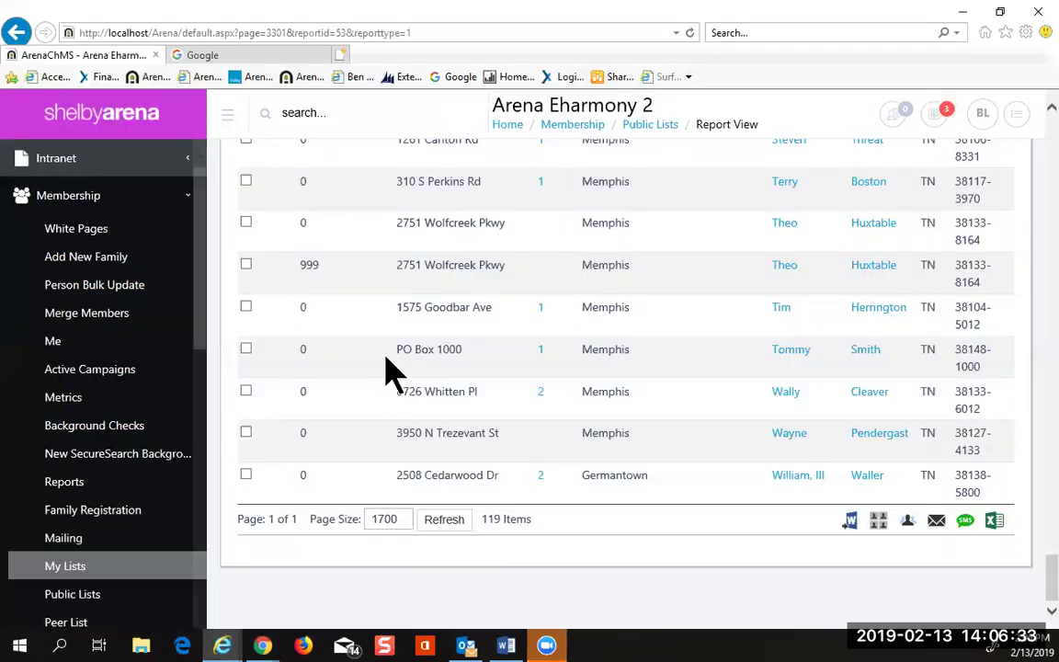
pyautogui.scroll(5, 365, 331)
pyautogui.scroll(20, 560, 340)
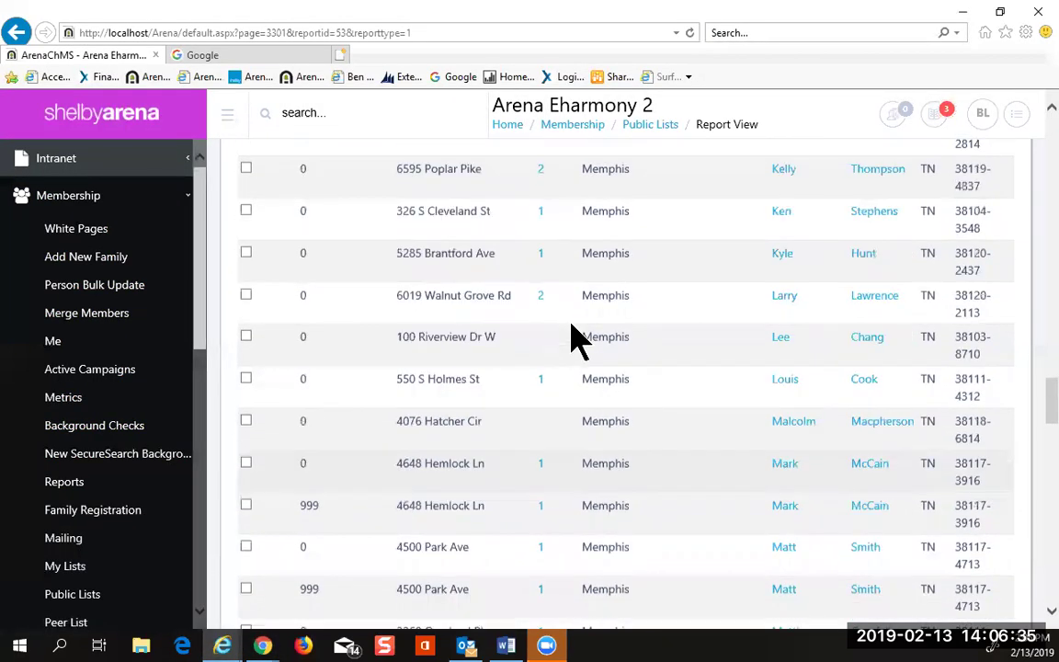
pyautogui.scroll(10, 574, 340)
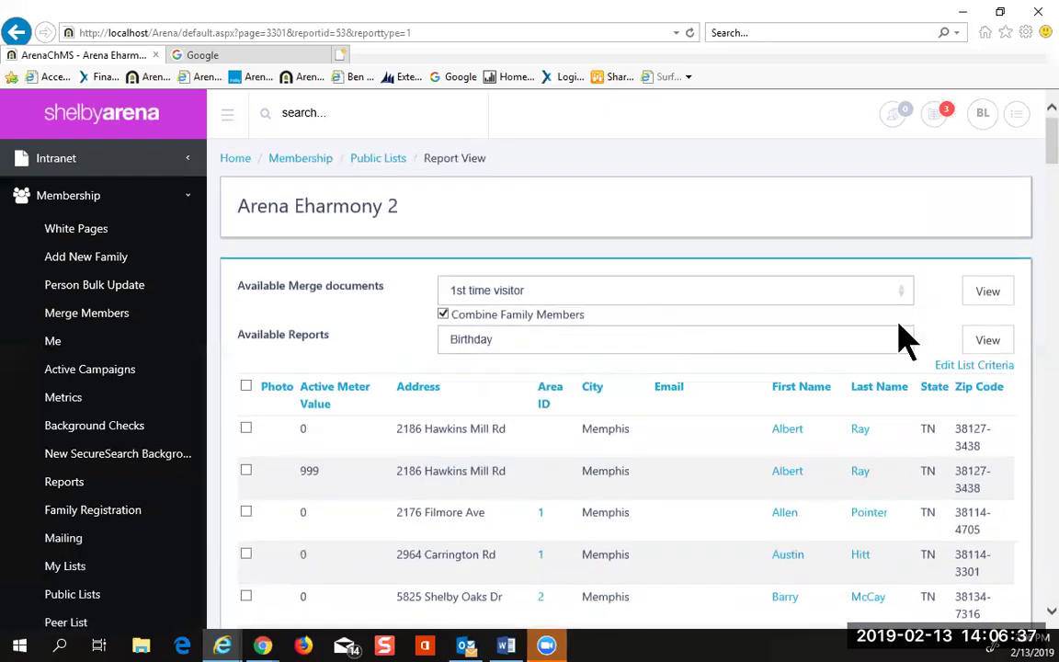
pyautogui.click(969, 367)
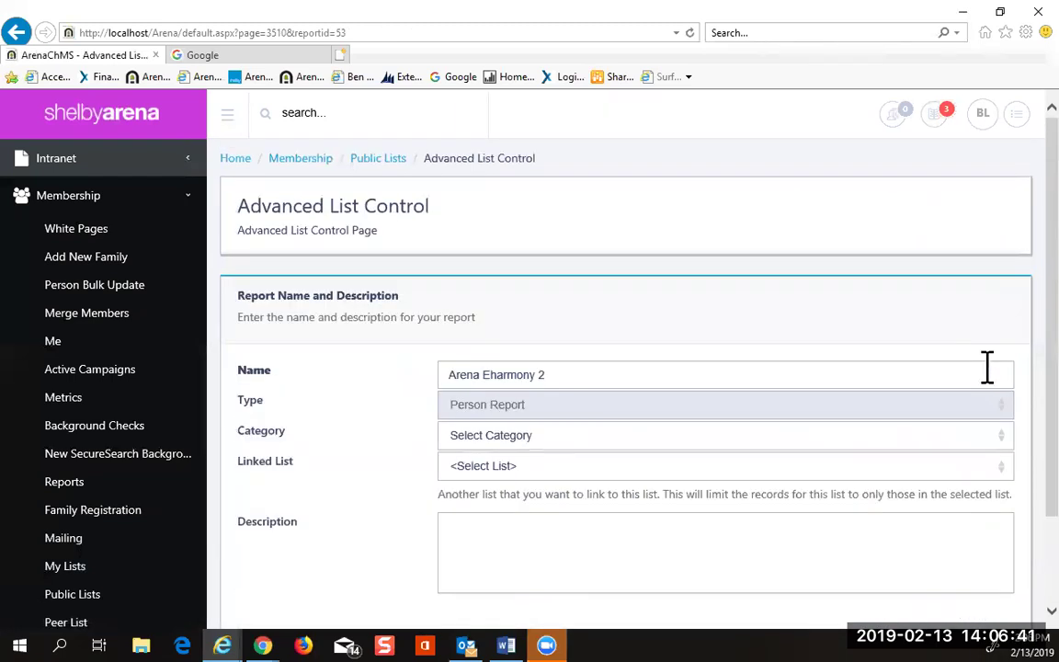
pyautogui.scroll(-2, 713, 423)
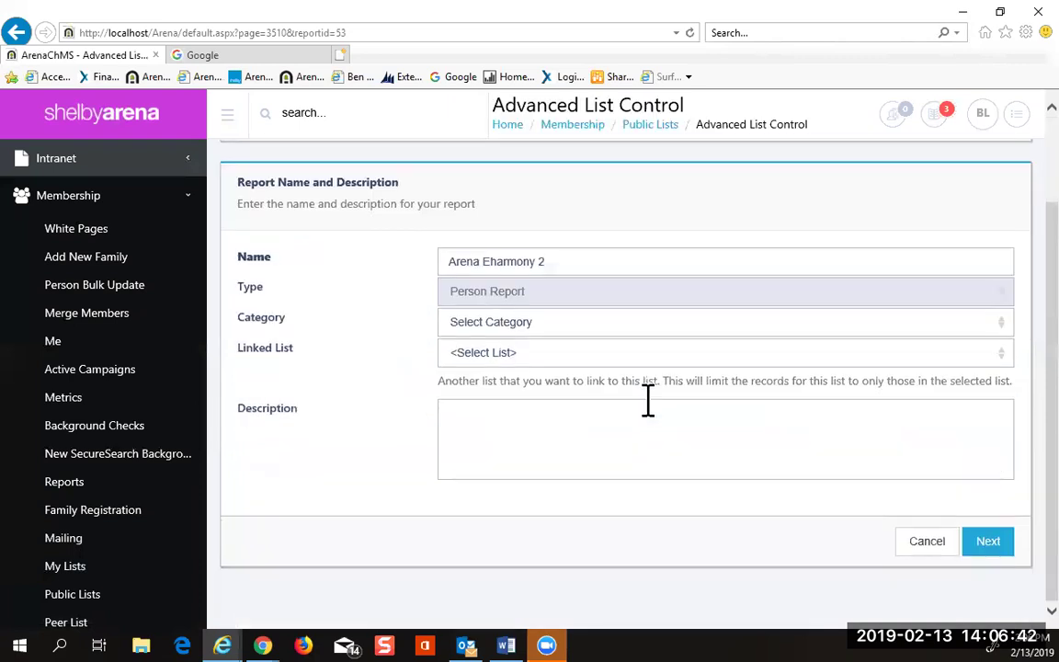
pyautogui.click(988, 544)
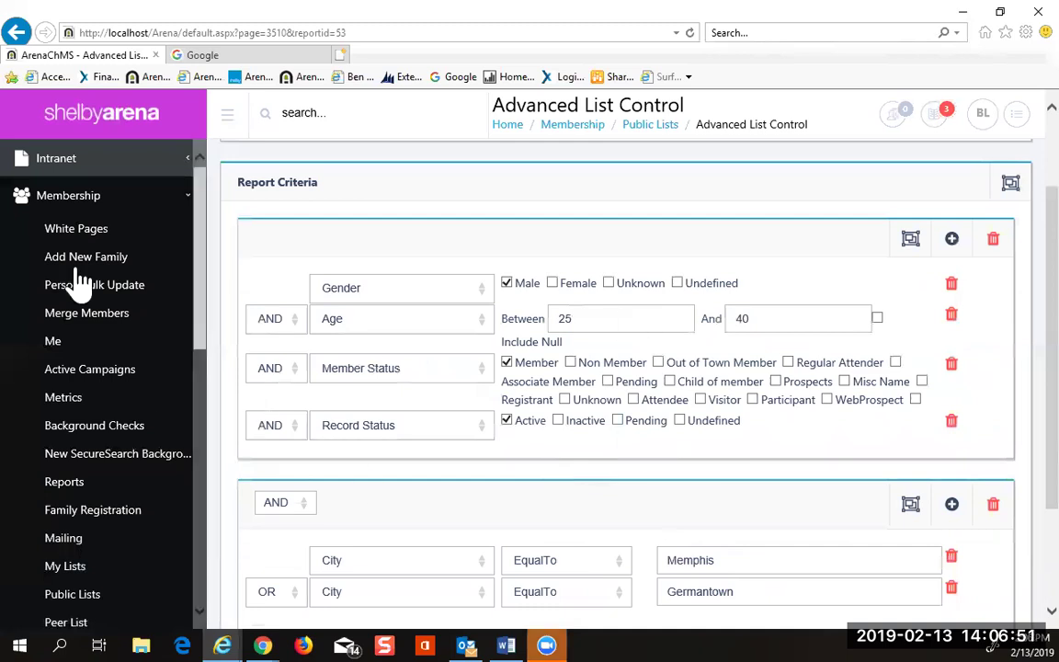
pyautogui.click(17, 33)
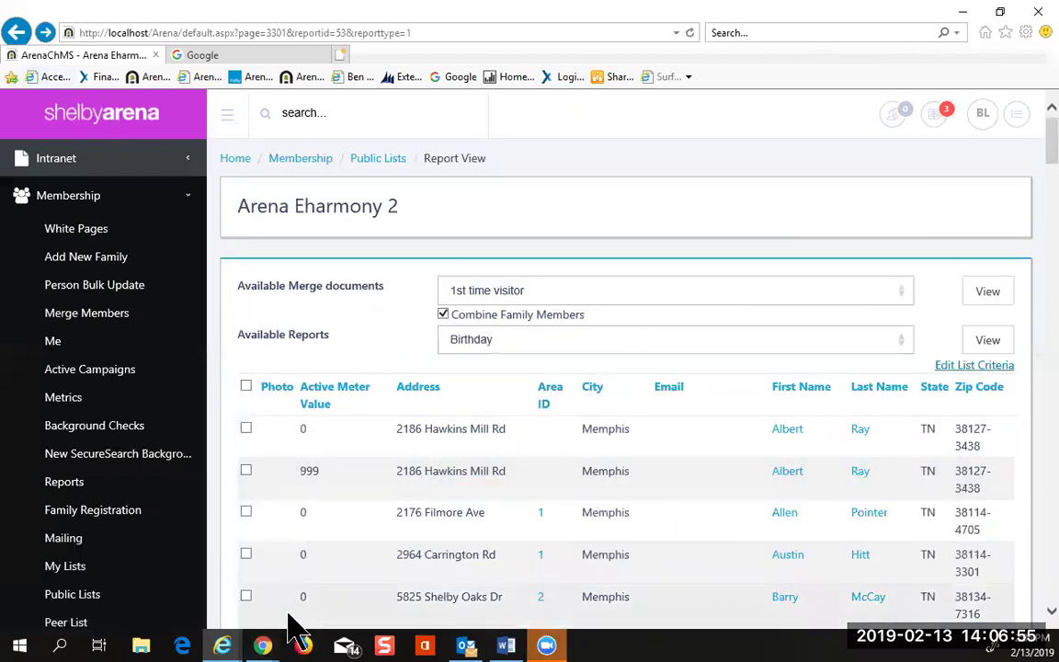
pyautogui.moveTo(263, 642)
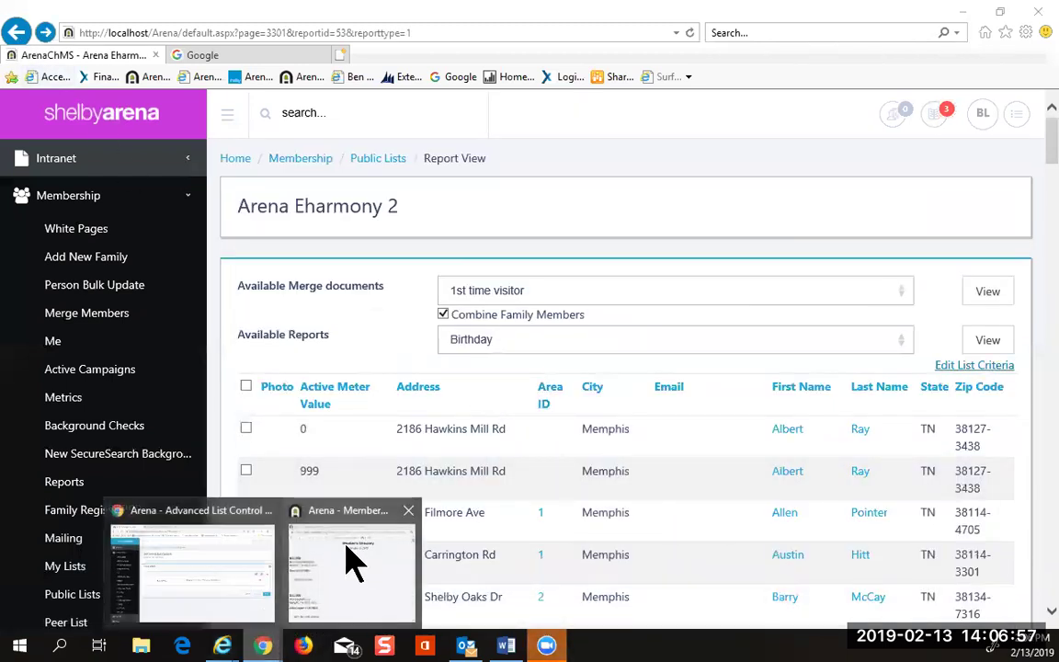
pyautogui.click(219, 586)
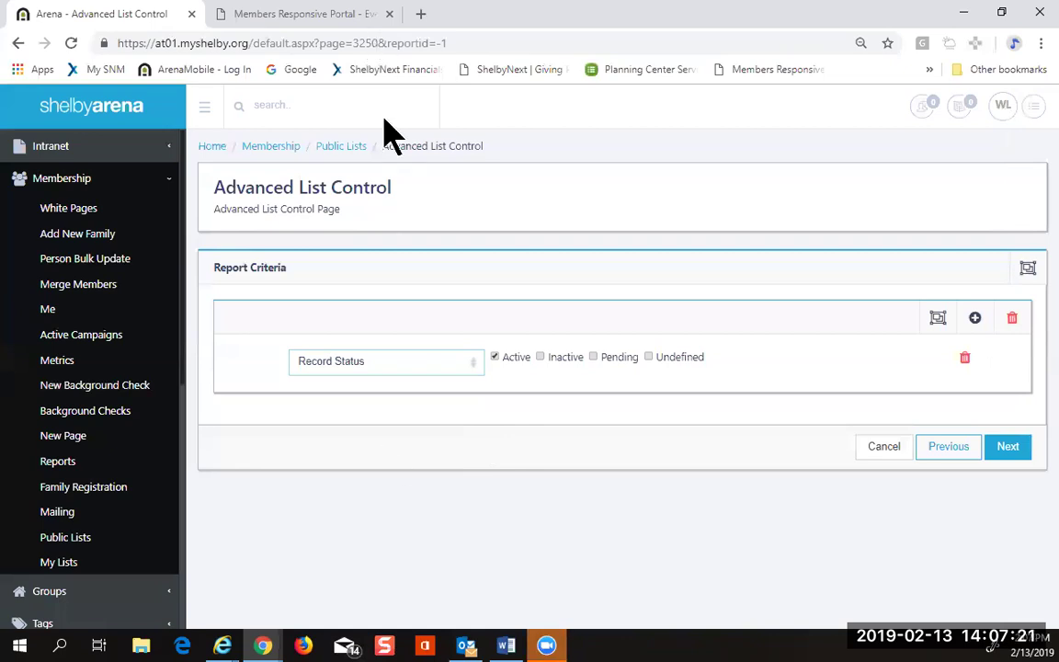
# Step: Add two more criteria groups below the Record Status group and delete both of them
pyautogui.click(1024, 270)
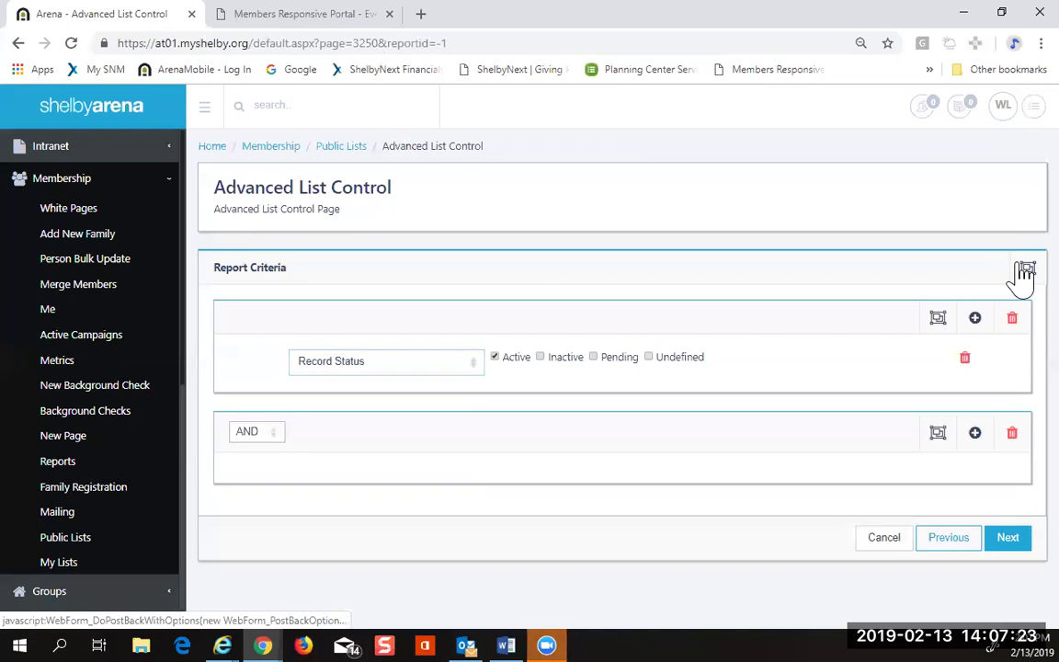
pyautogui.click(1024, 270)
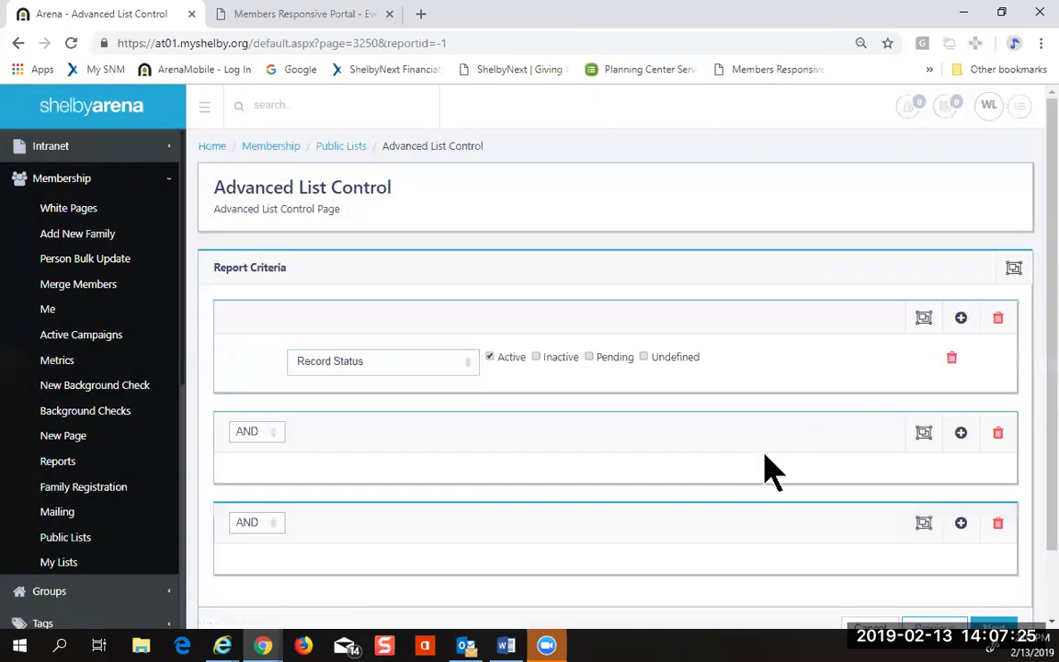
pyautogui.scroll(-1, 768, 472)
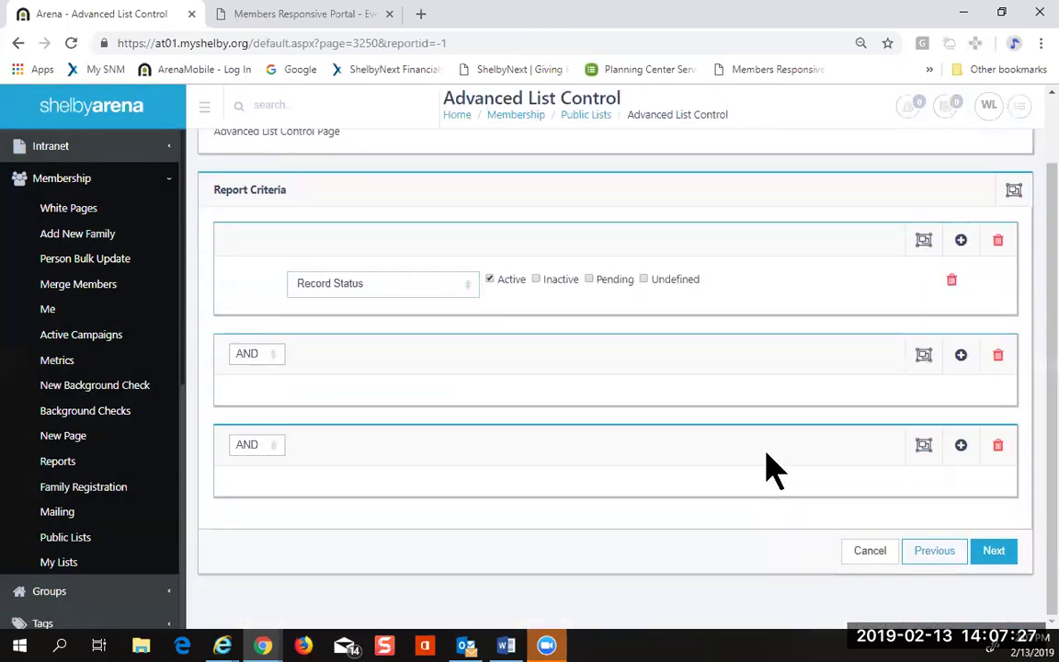
pyautogui.click(999, 447)
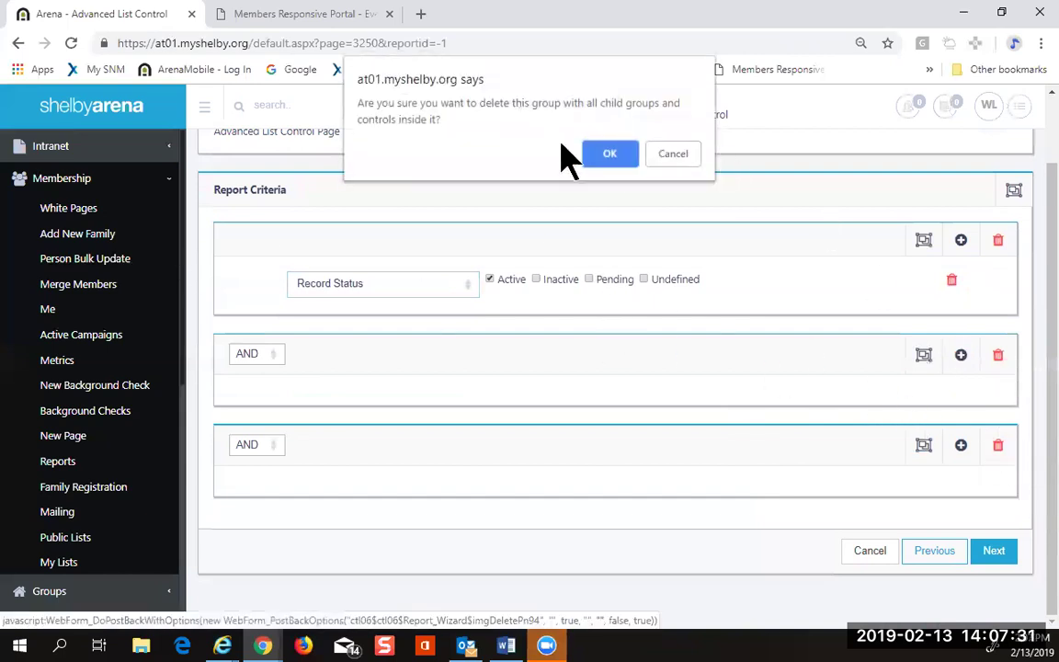
pyautogui.click(608, 162)
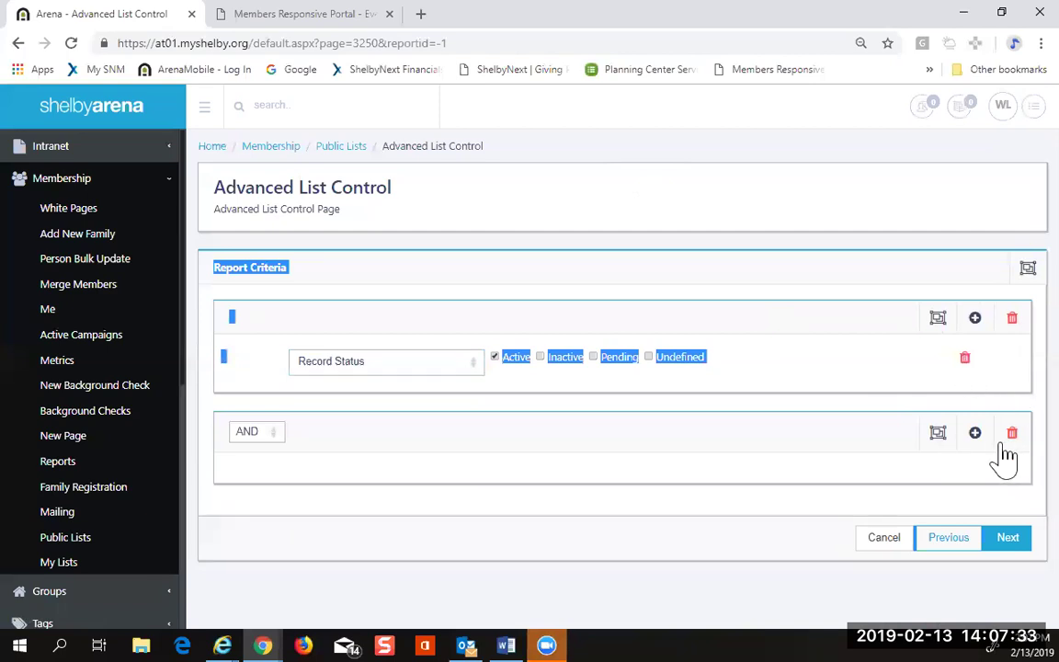
pyautogui.click(1011, 432)
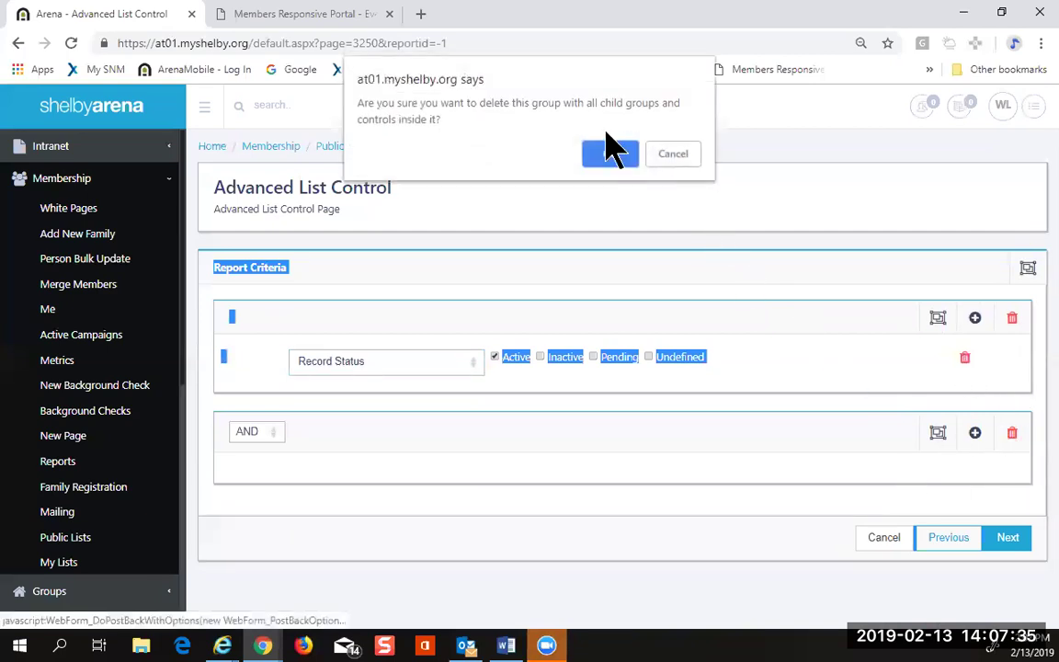
pyautogui.press('Return')
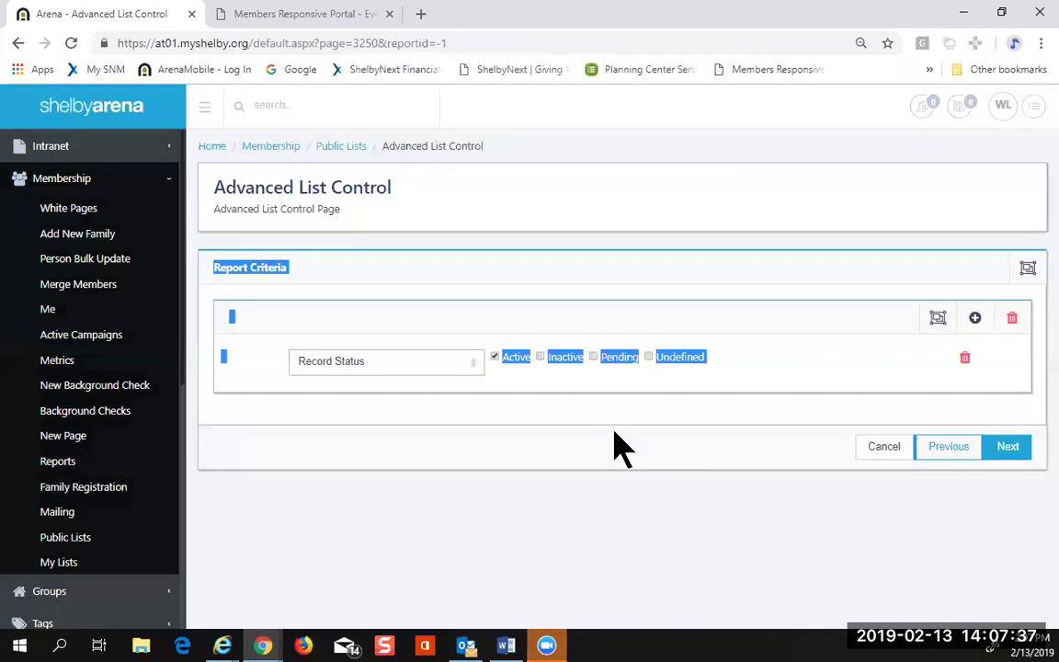
pyautogui.click(597, 418)
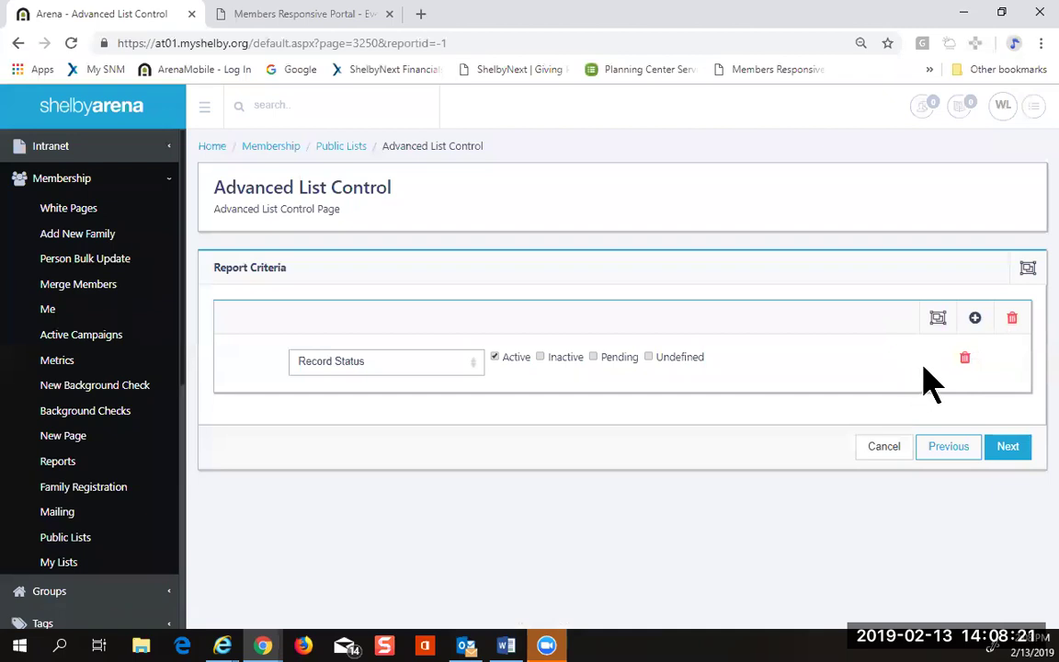
# Step: Add a Marital Status criterion to the group, joined with AND and set to Single
pyautogui.click(976, 319)
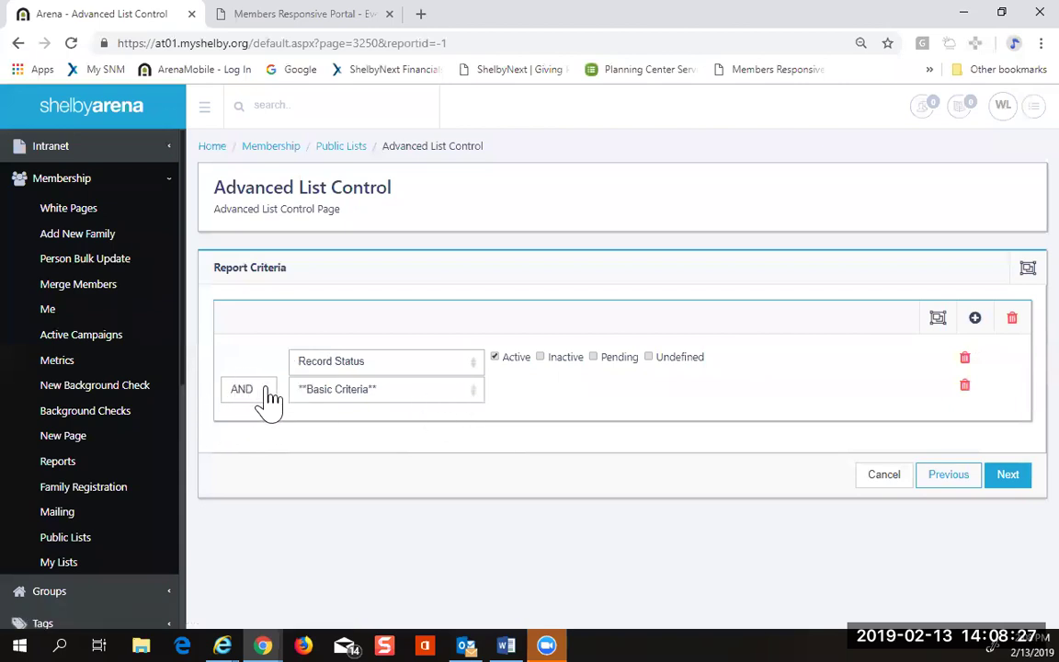
pyautogui.click(478, 391)
pyautogui.scroll(-1, 432, 367)
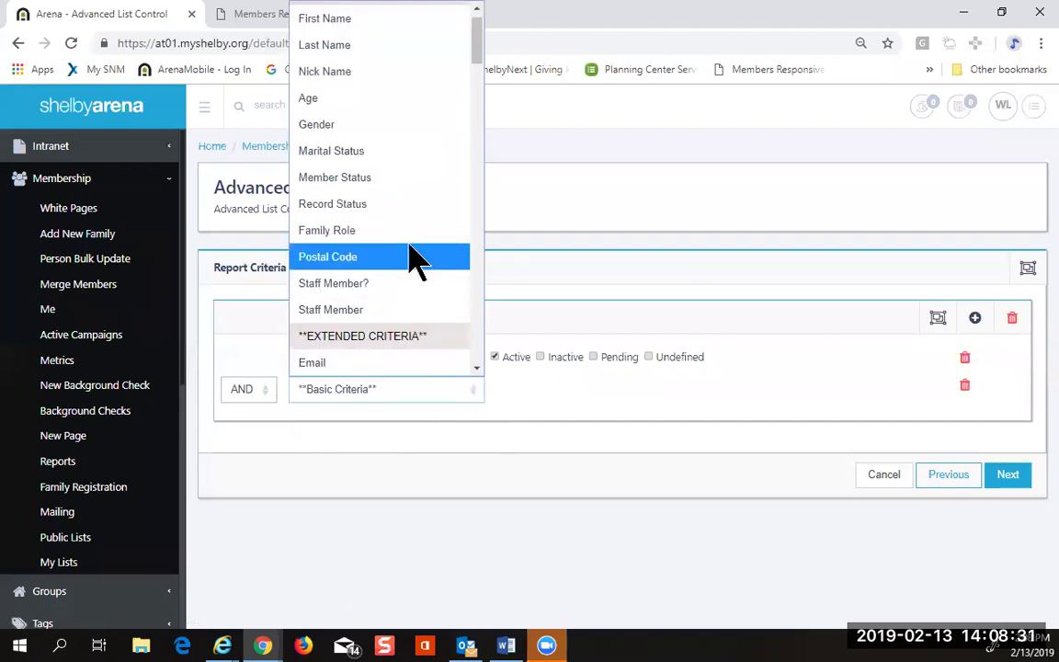
pyautogui.click(395, 151)
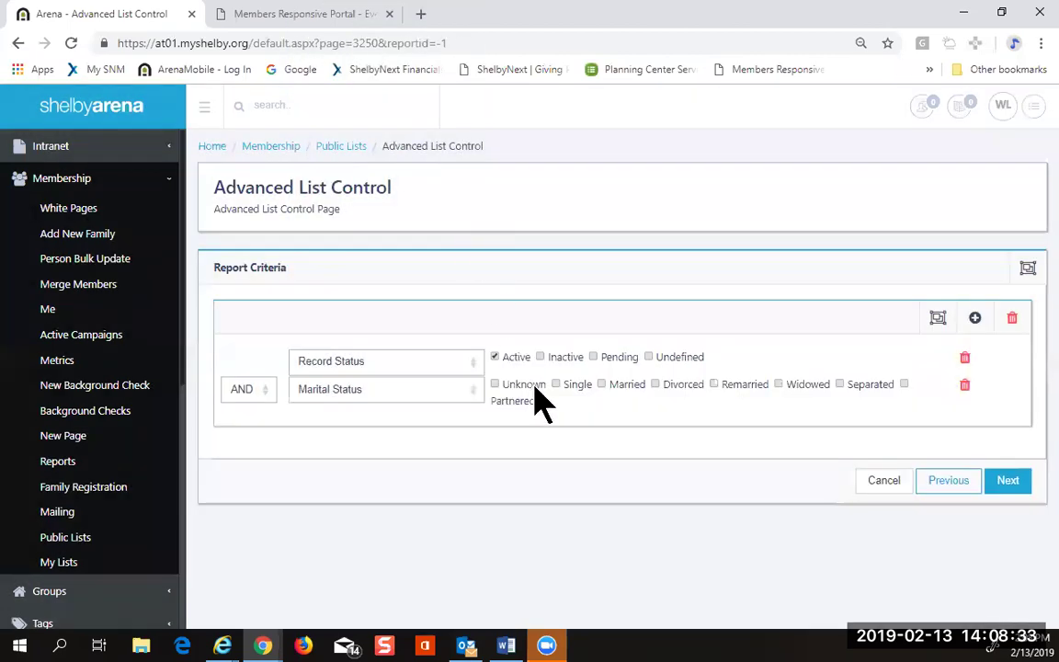
pyautogui.click(555, 384)
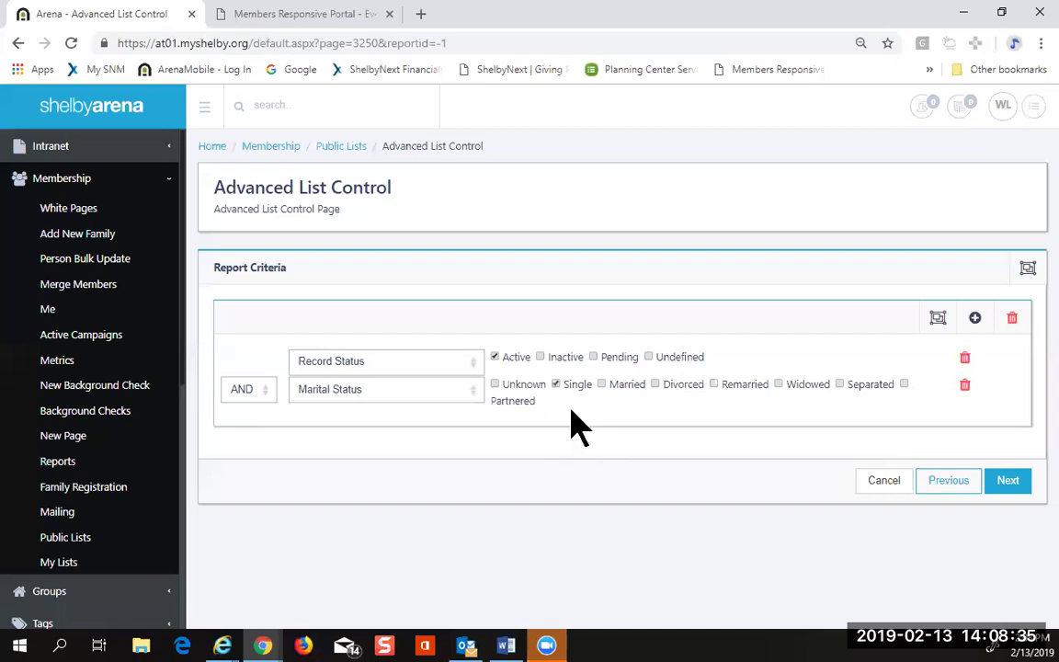
# Step: Add a Gender criterion to the same group, joined with AND and set to Male
pyautogui.click(974, 319)
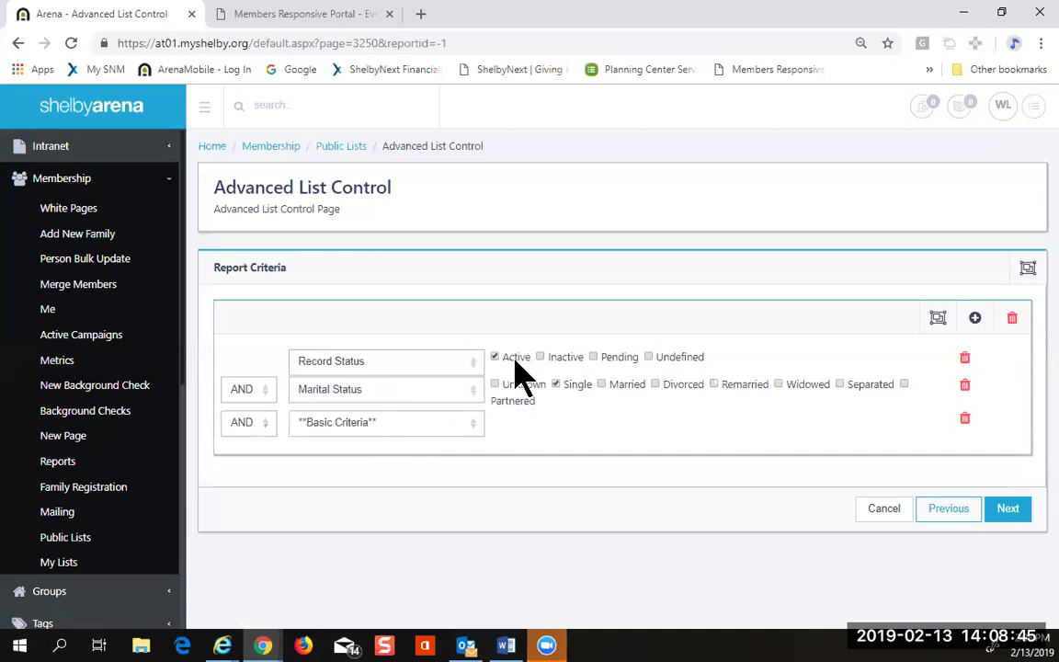
pyautogui.click(441, 426)
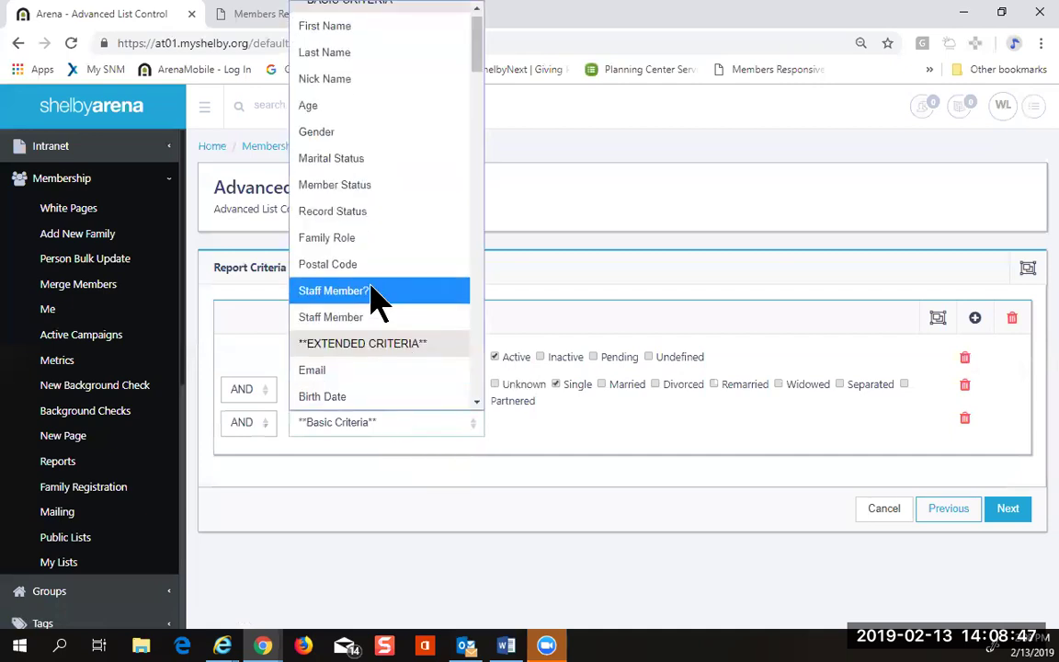
pyautogui.click(377, 135)
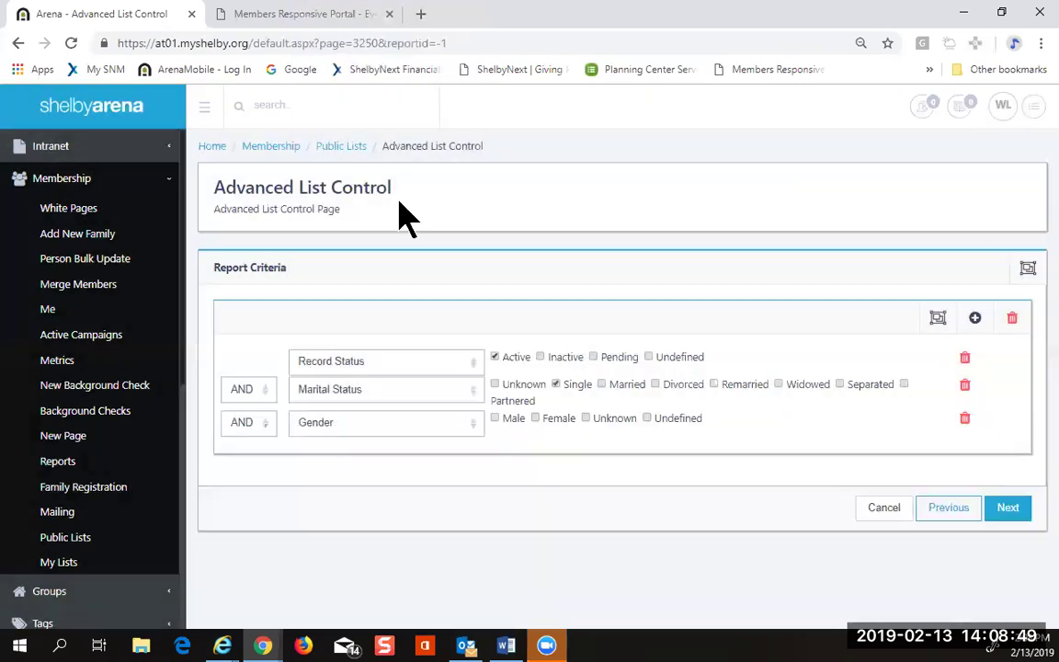
pyautogui.click(495, 417)
# Step: Add a Nick Name criterion to the group and delete it after viewing its comparison operators
pyautogui.click(975, 319)
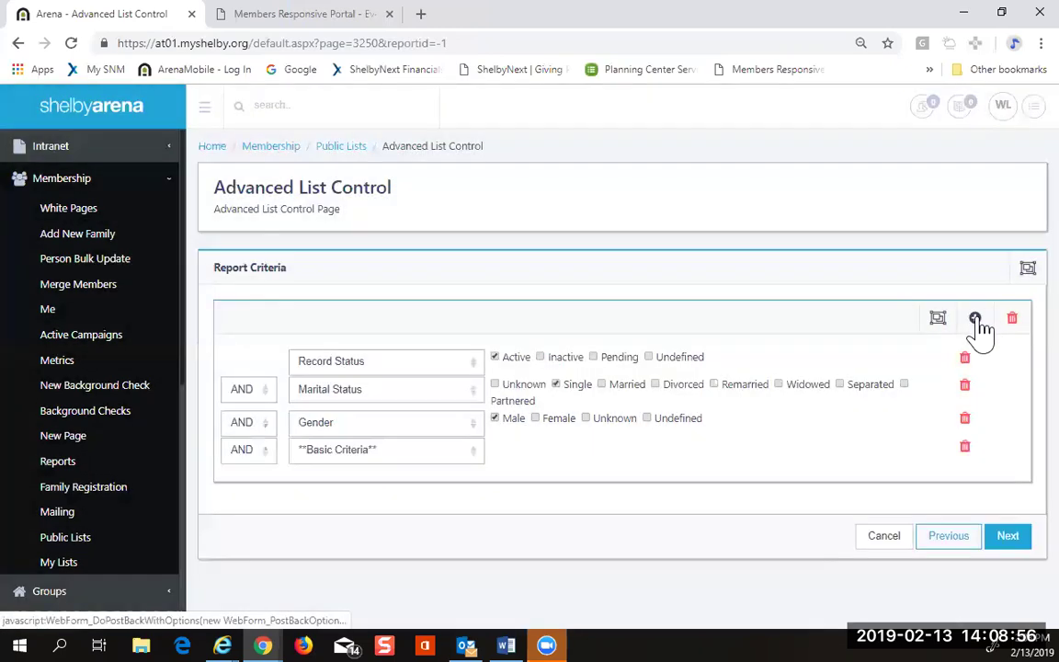
pyautogui.click(468, 455)
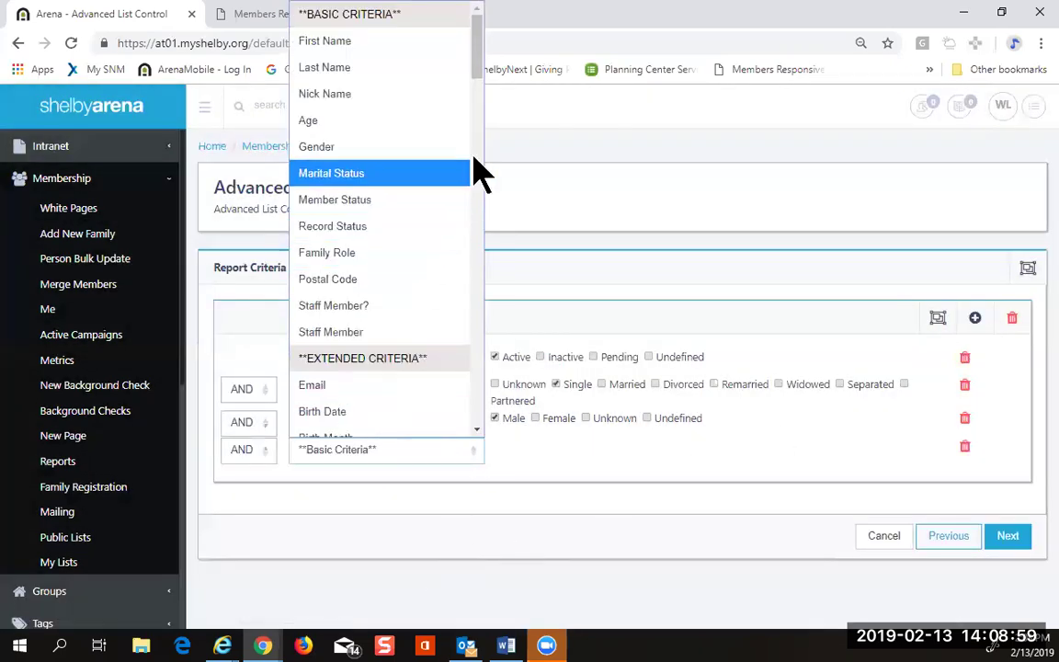
pyautogui.click(428, 94)
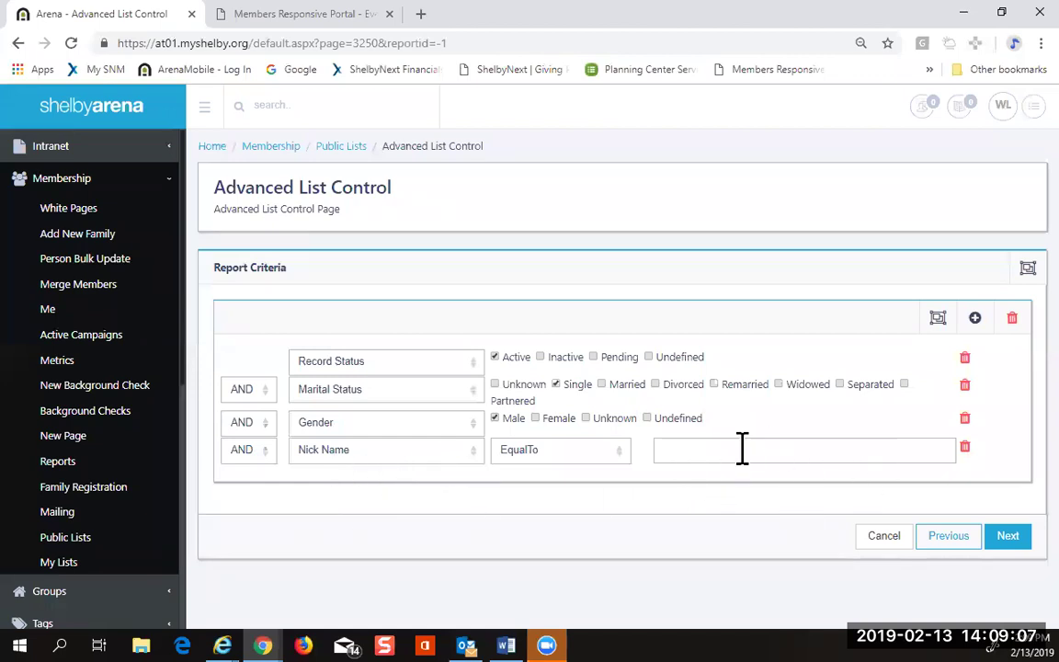
pyautogui.click(621, 457)
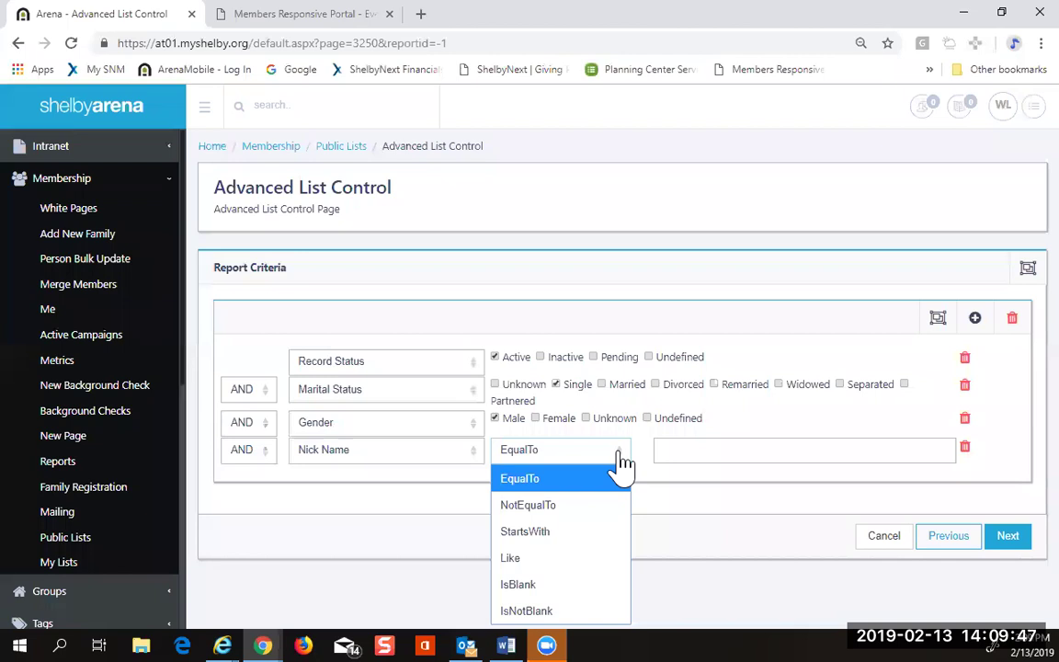
pyautogui.click(965, 447)
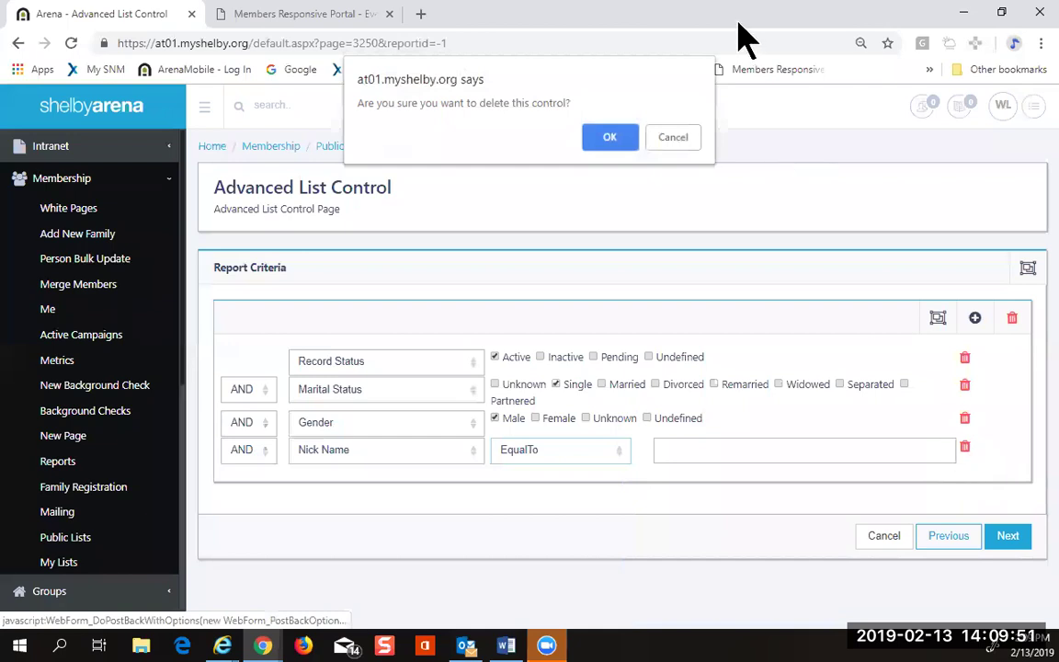
pyautogui.click(609, 138)
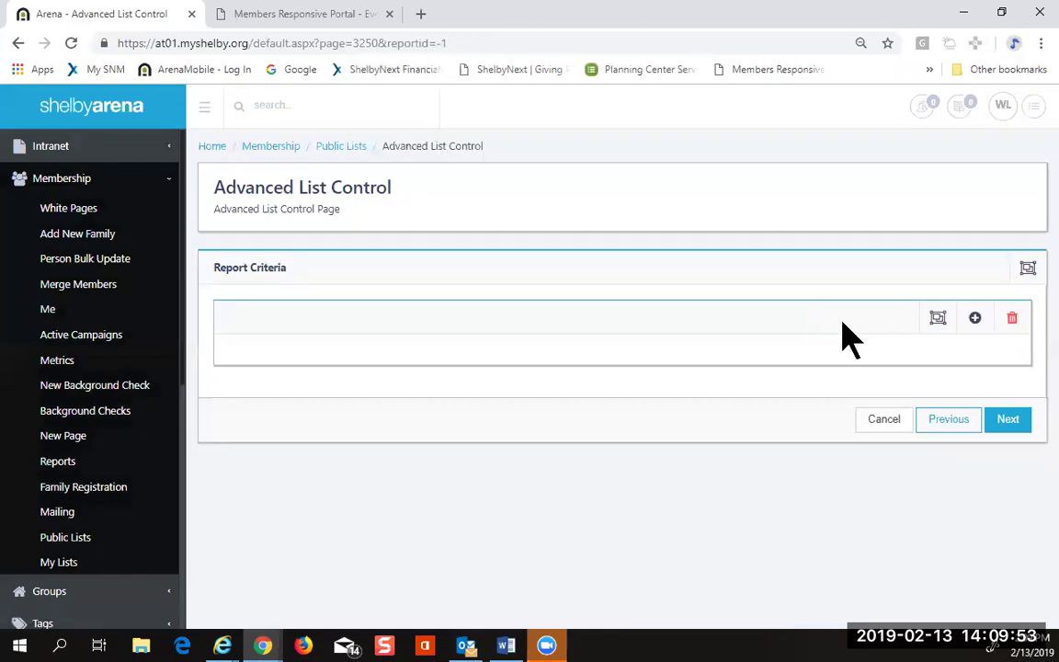
# Step: Add a fourth criterion to the group, joined with AND, and set it to Gender with Male selected
pyautogui.click(975, 321)
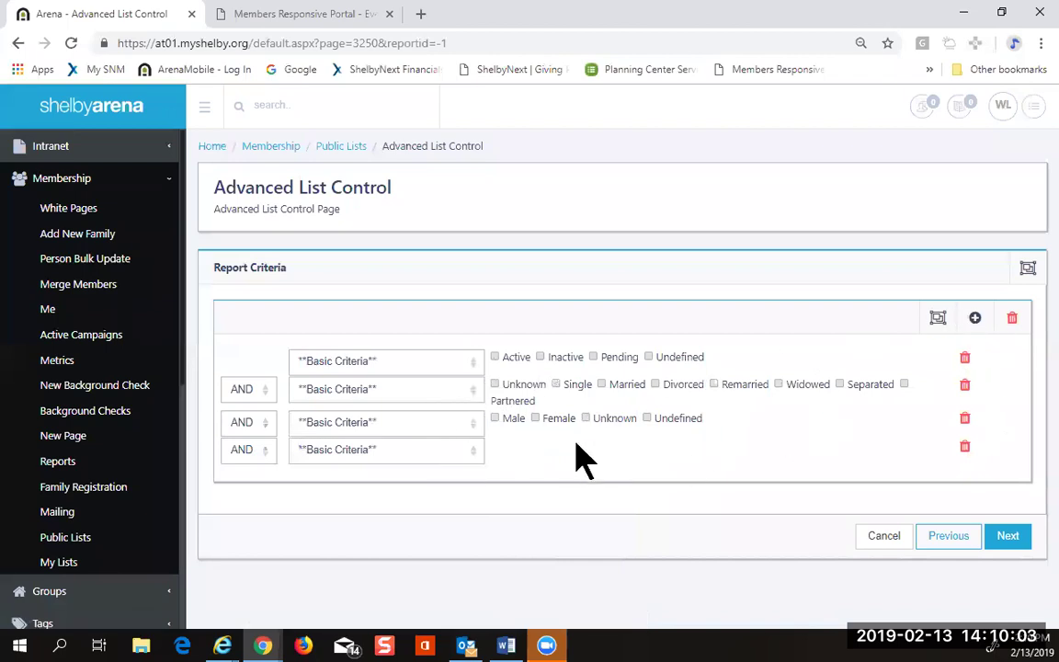
pyautogui.click(474, 458)
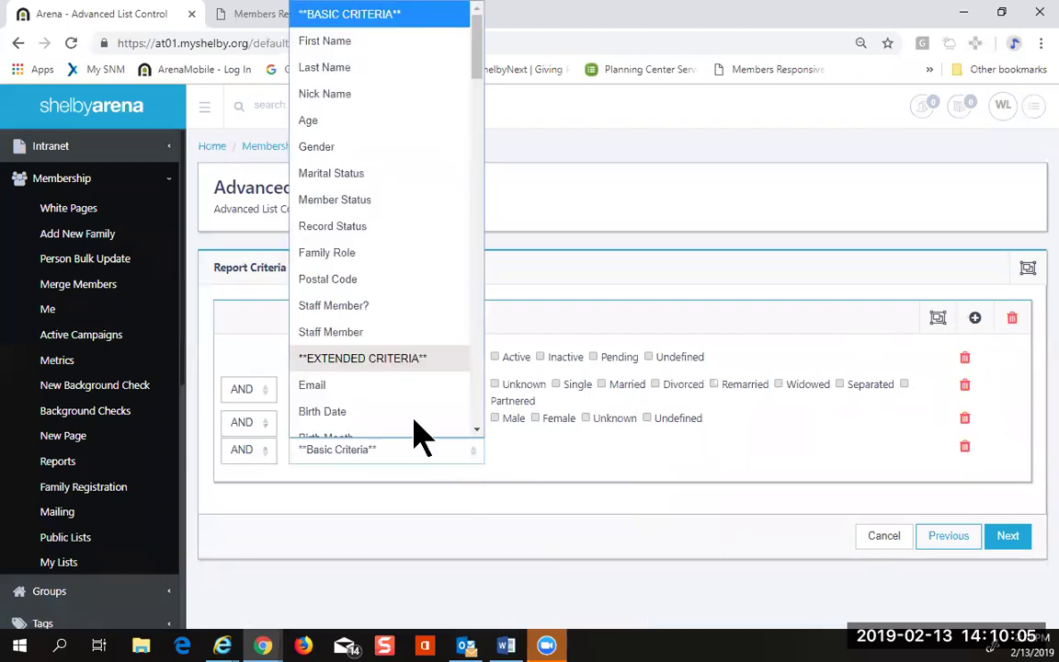
pyautogui.click(360, 134)
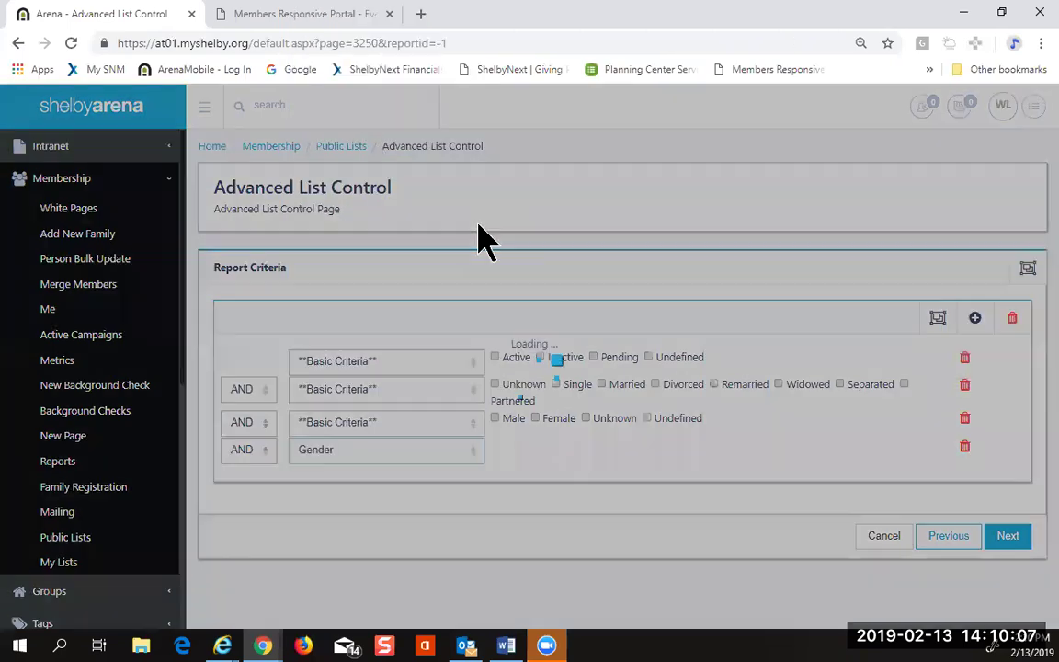
pyautogui.click(496, 446)
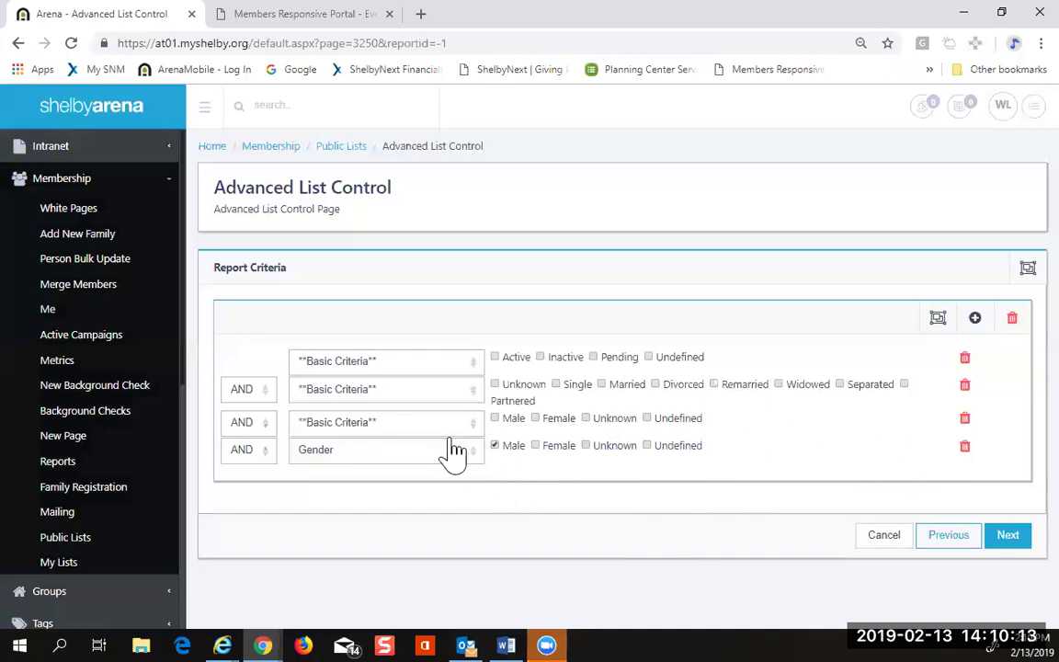
# Step: Reselect Active, Single and Male in the first three criteria of the group
pyautogui.click(494, 357)
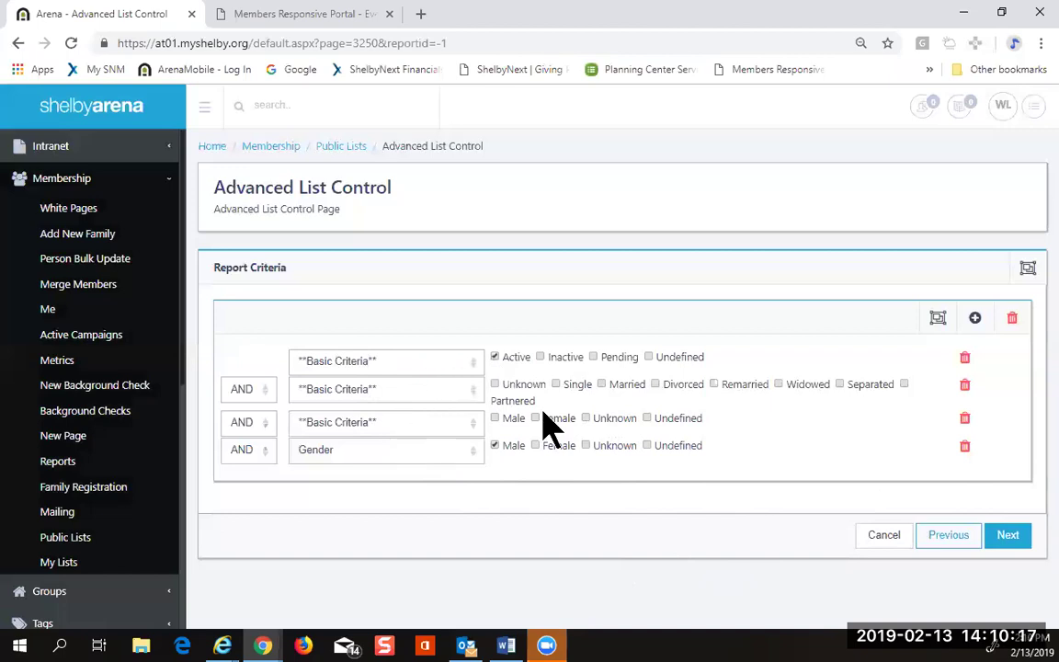
pyautogui.click(556, 386)
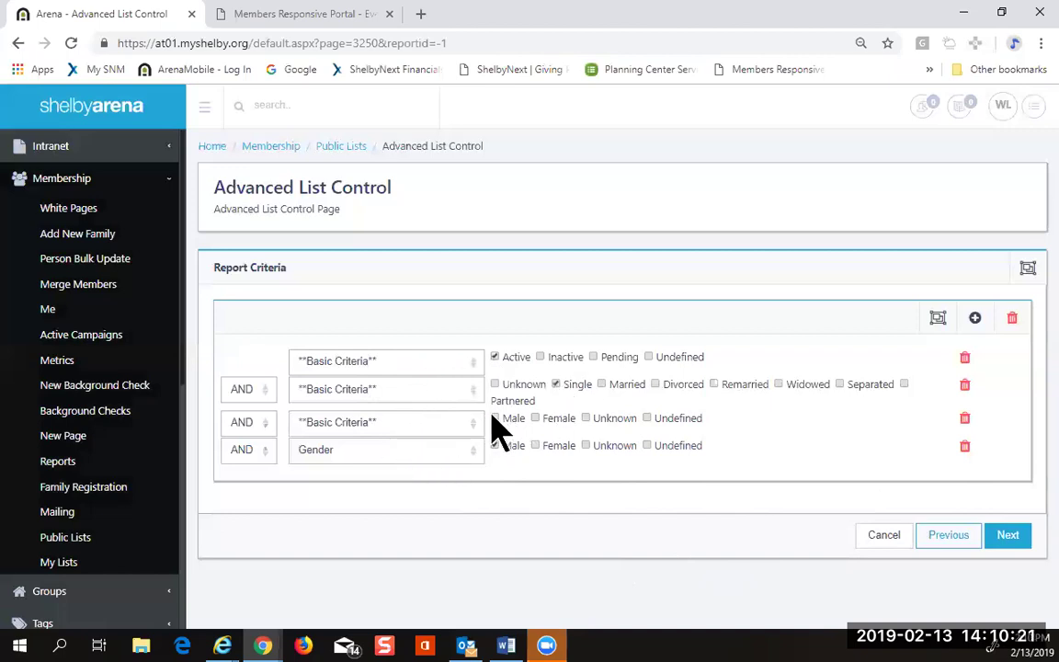
pyautogui.click(496, 418)
# Step: Change the fourth criterion to Age, with a range between 20 and 40
pyautogui.click(478, 460)
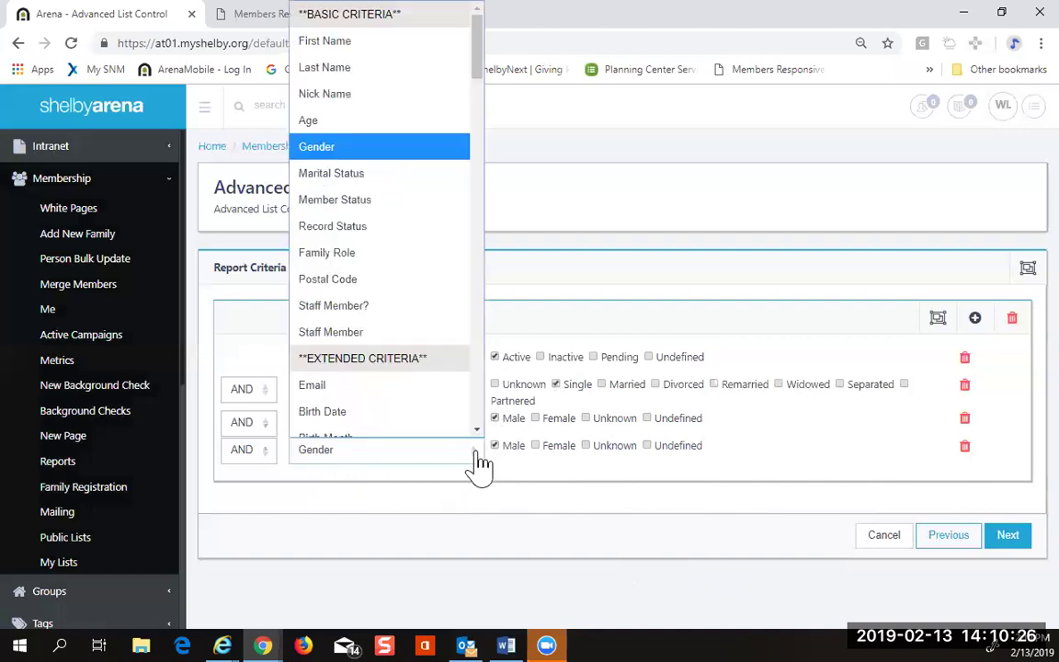
pyautogui.click(381, 108)
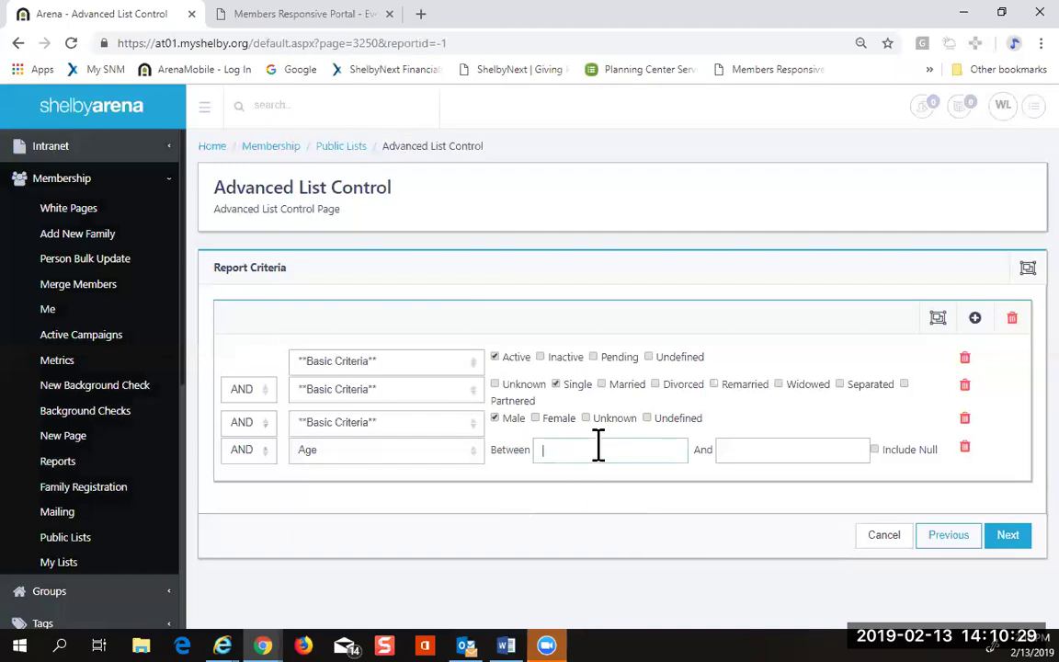
pyautogui.write('20')
pyautogui.press('Tab')
pyautogui.write('4')
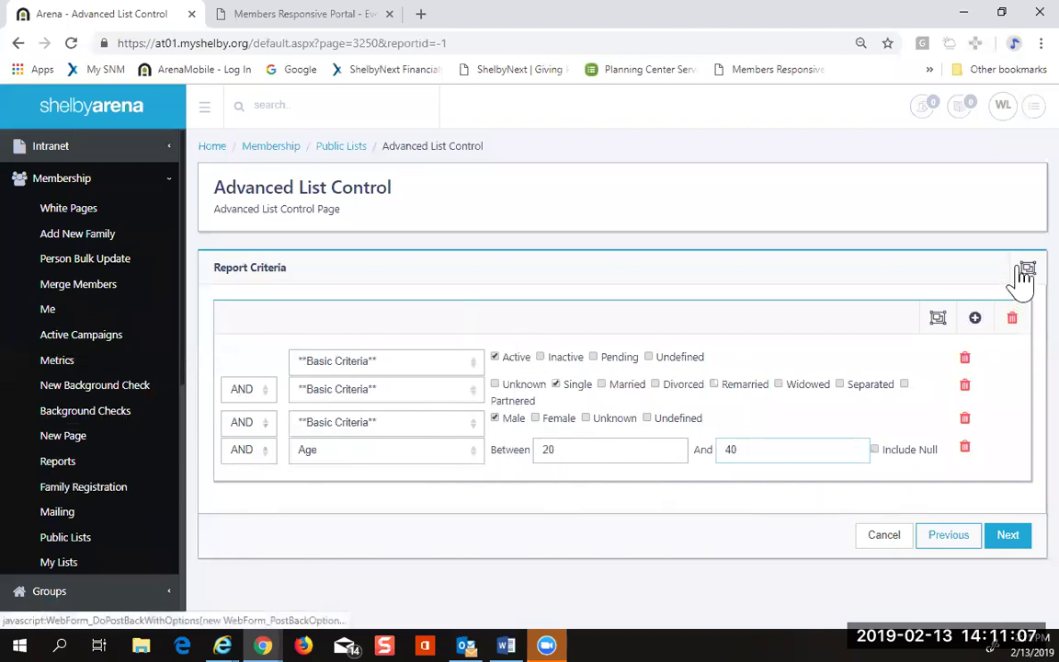
# Step: Add a nested criteria group joined with AND, containing a City criterion EqualTo Memphis
pyautogui.click(938, 318)
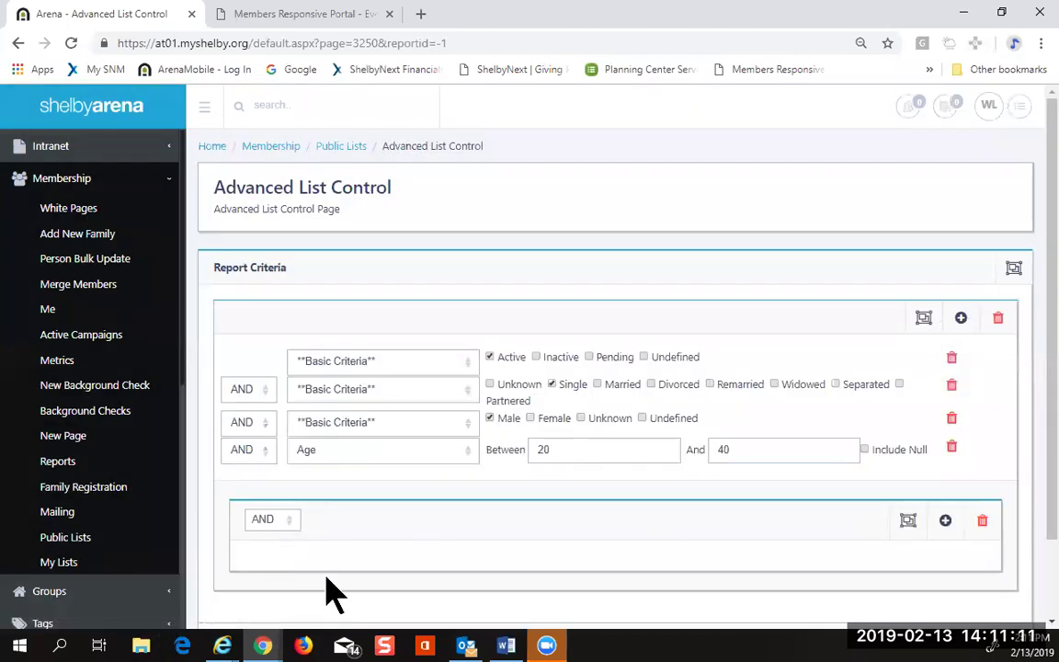
pyautogui.click(944, 521)
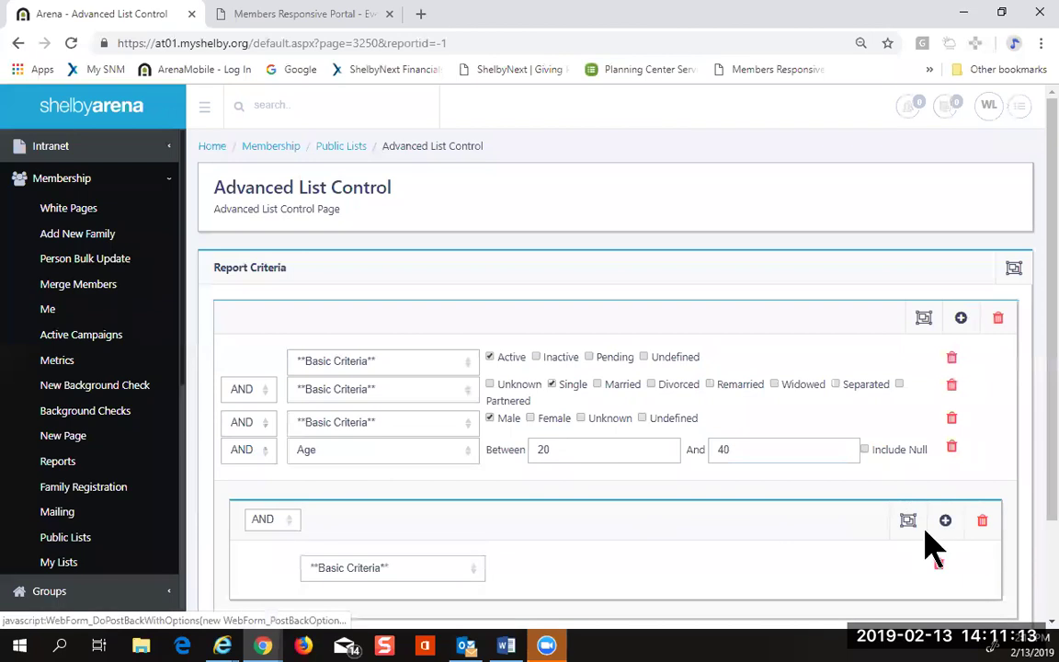
pyautogui.click(476, 579)
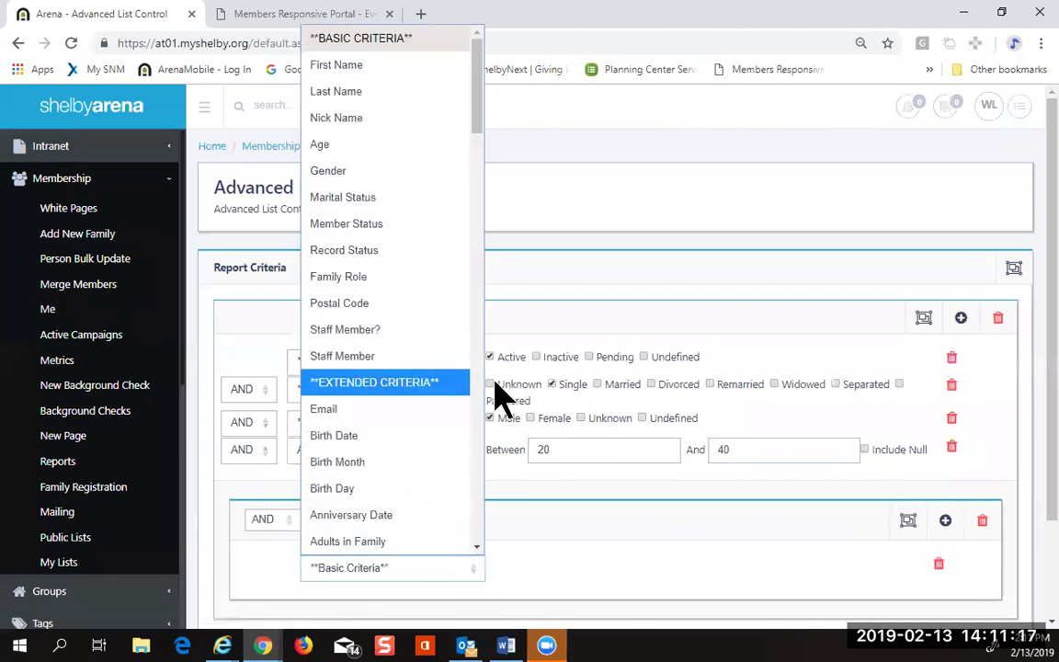
pyautogui.moveTo(477, 548); pyautogui.dragTo(402, 501)
pyautogui.click(393, 479)
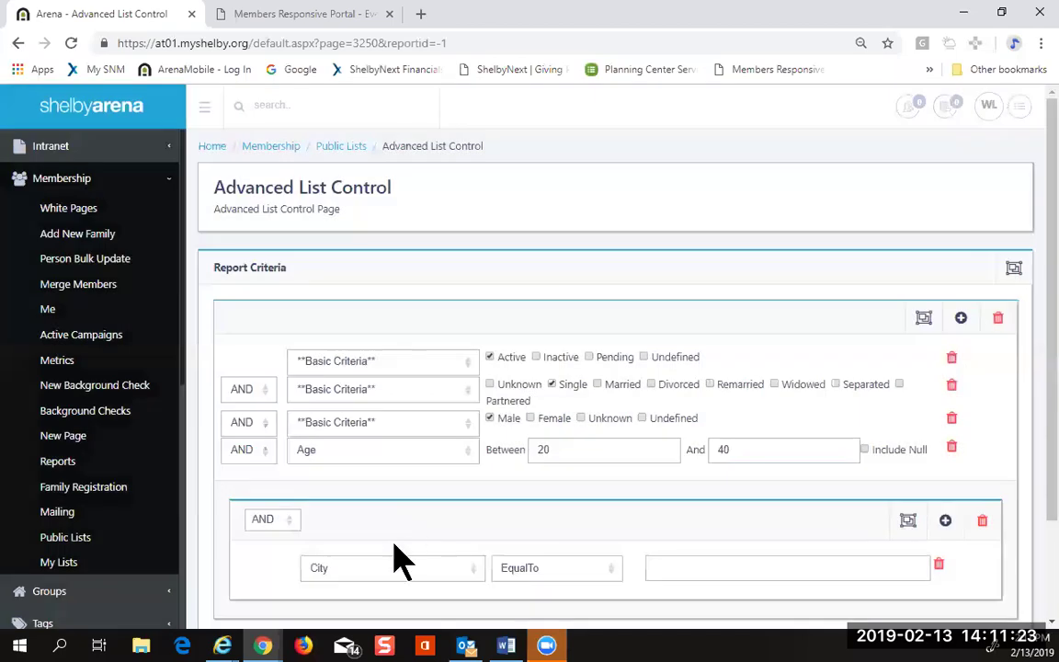
pyautogui.click(720, 568)
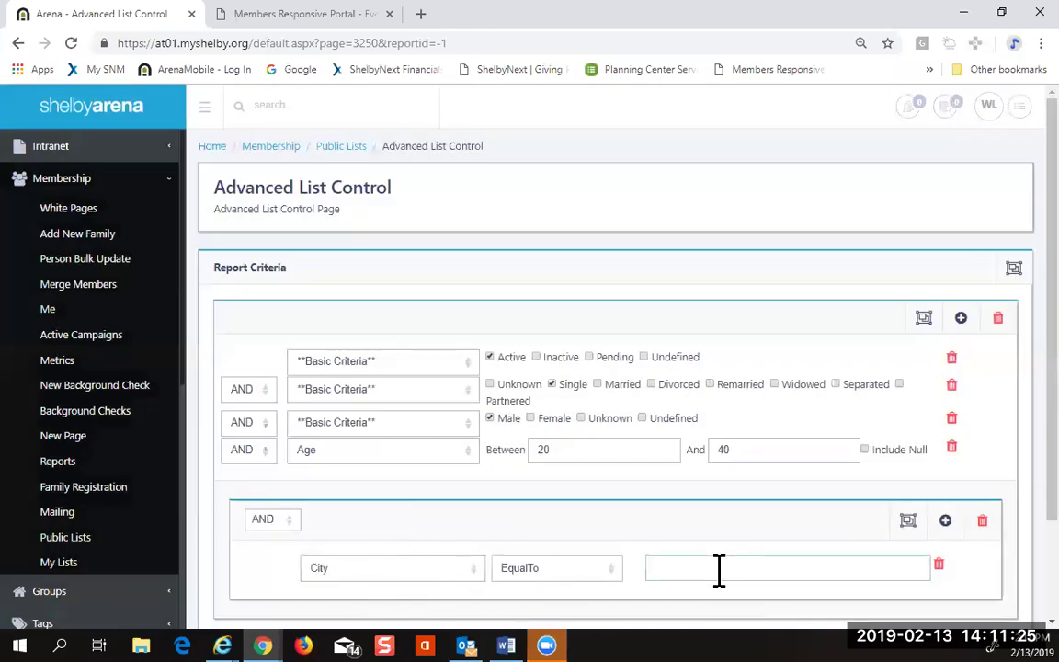
pyautogui.write('Memphis')
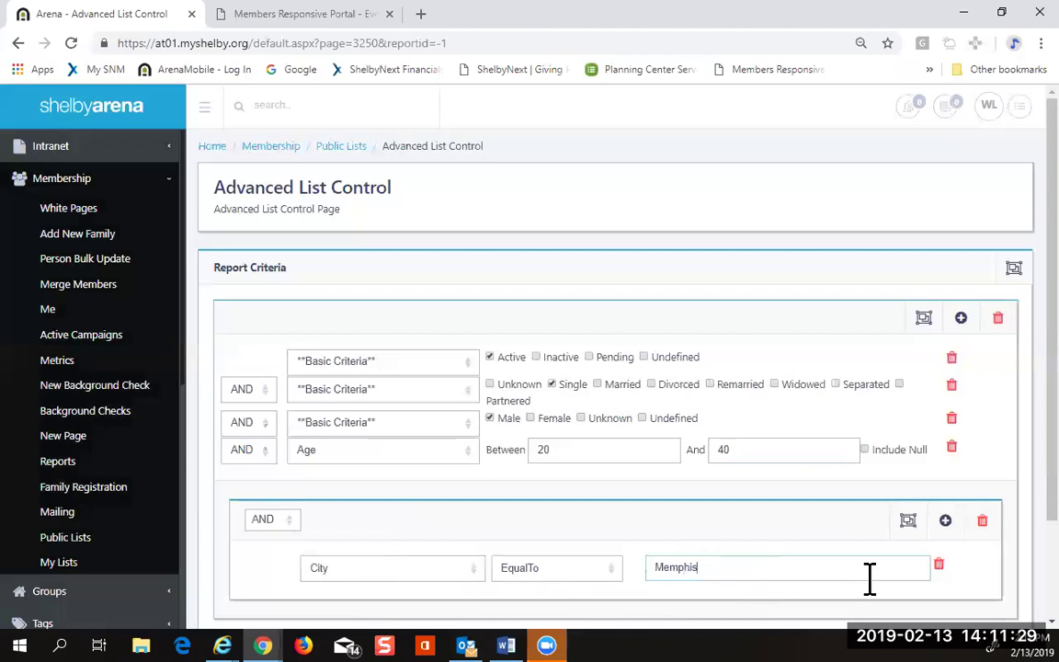
# Step: Add a second City criterion to the nested group, EqualTo Barltett, and join it with OR
pyautogui.scroll(-2, 869, 576)
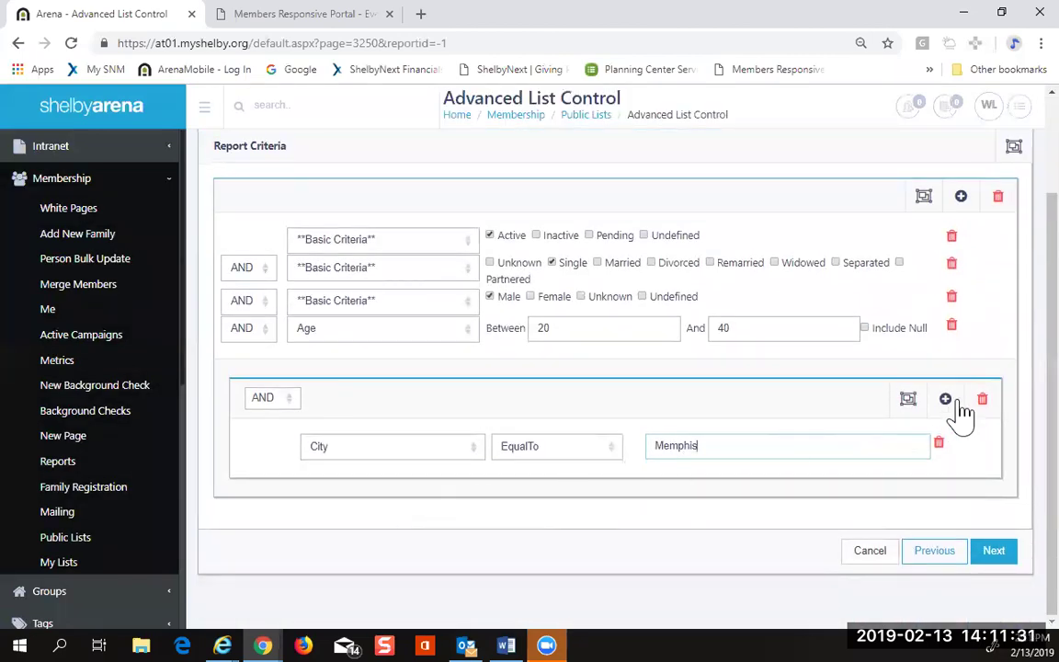
pyautogui.click(944, 399)
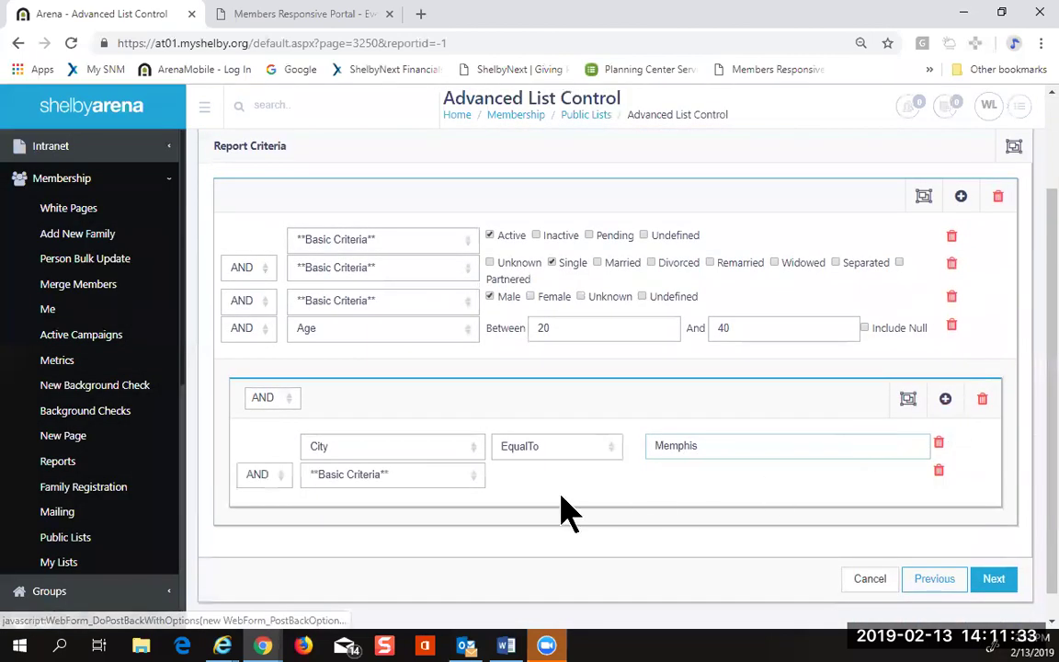
pyautogui.click(472, 478)
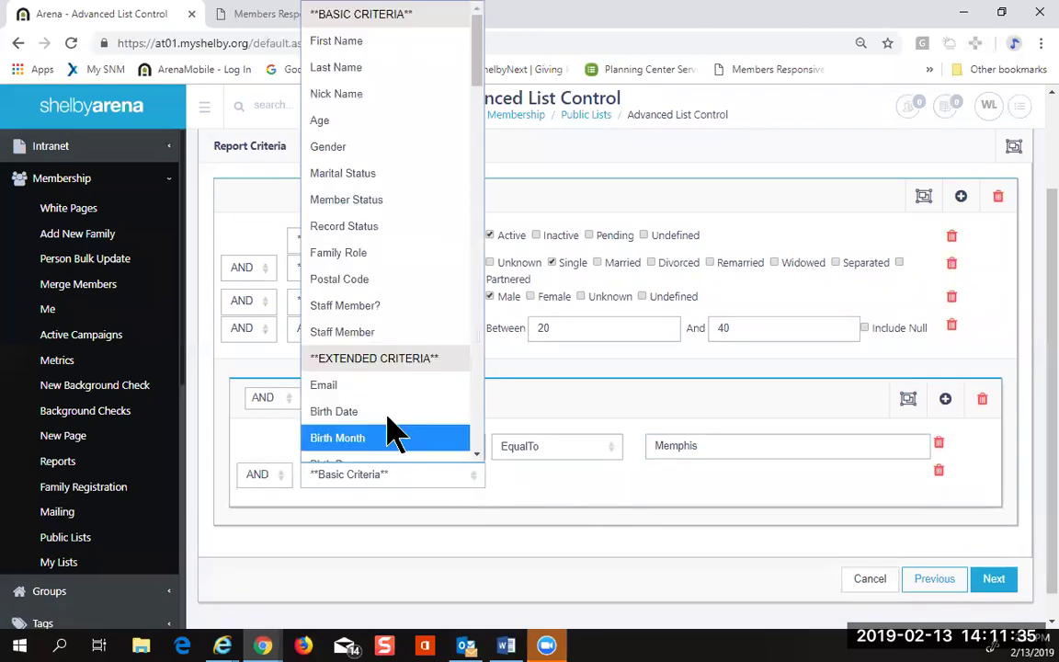
pyautogui.scroll(-5, 477, 402)
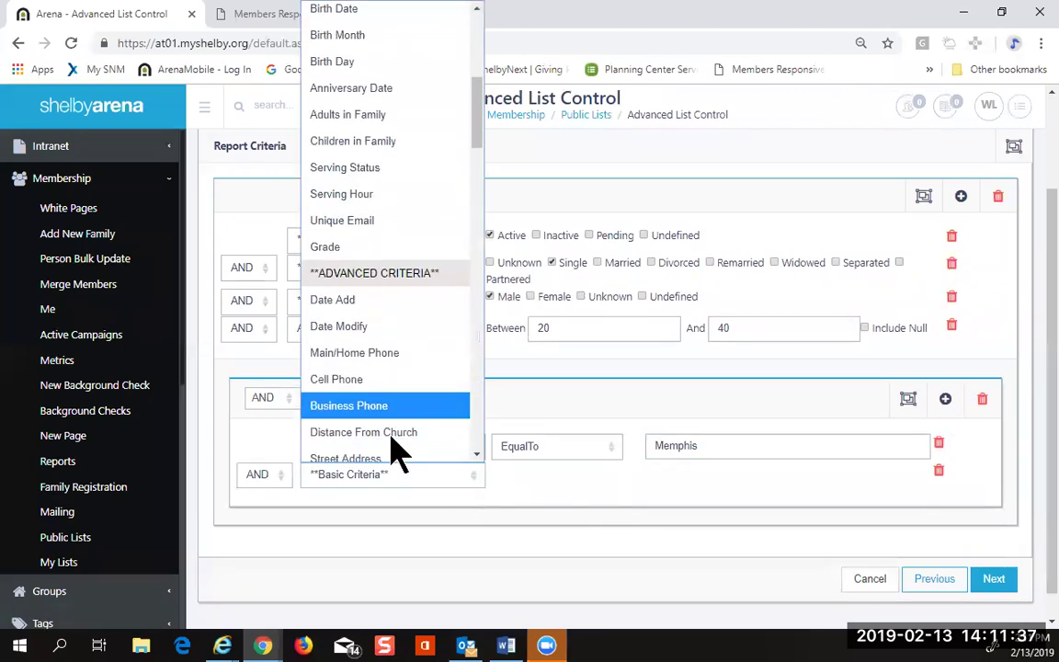
pyautogui.scroll(-2, 477, 460)
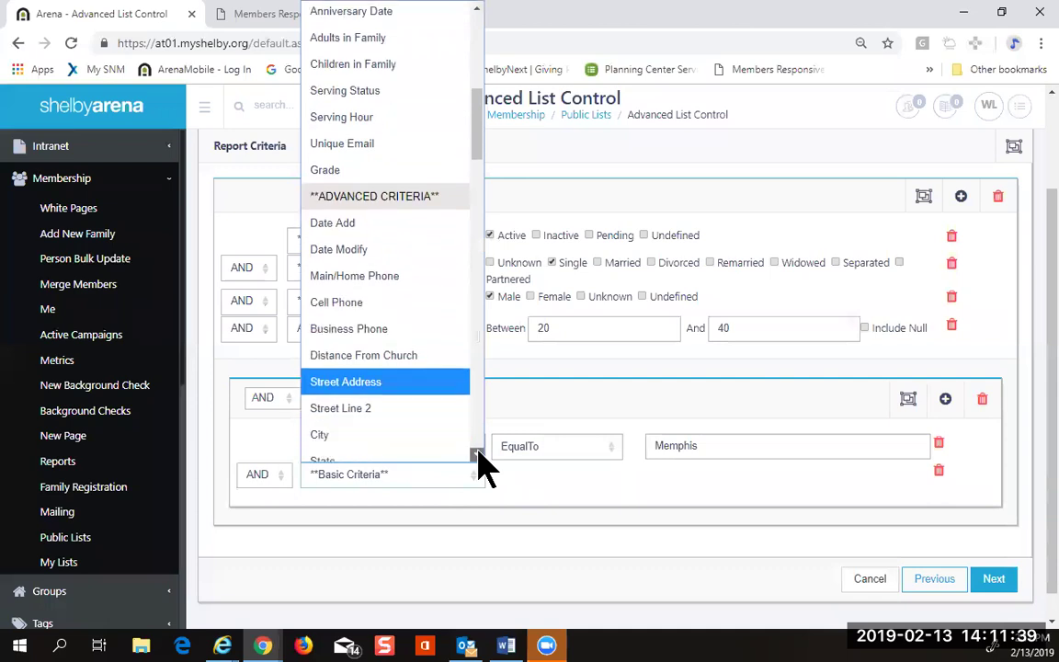
pyautogui.click(382, 397)
pyautogui.click(689, 475)
pyautogui.write('Ba')
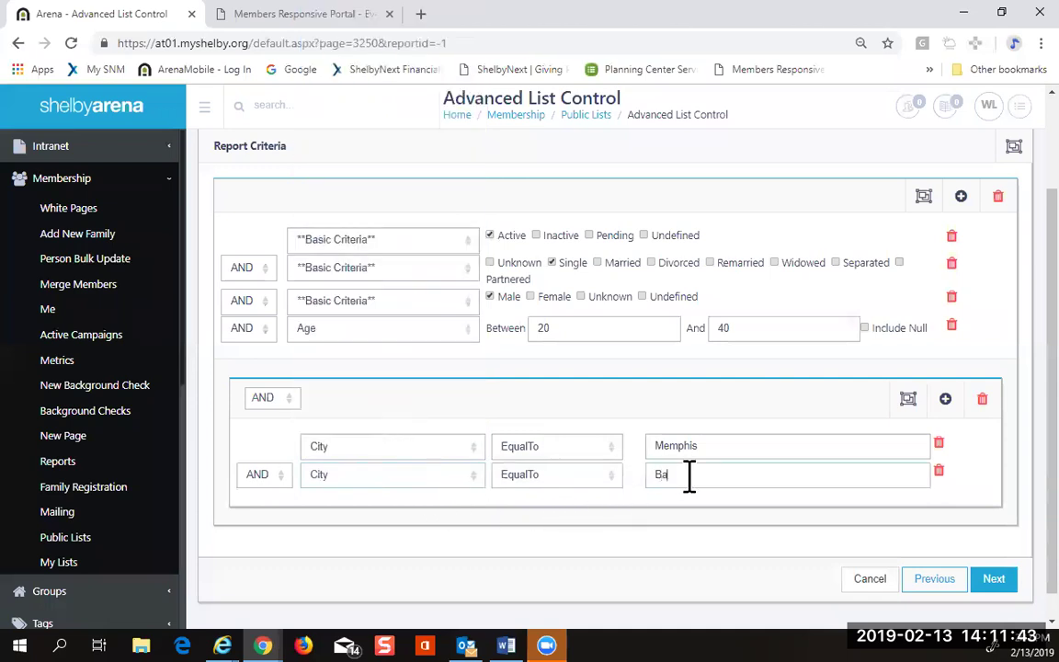
pyautogui.write('rltett')
pyautogui.click(285, 485)
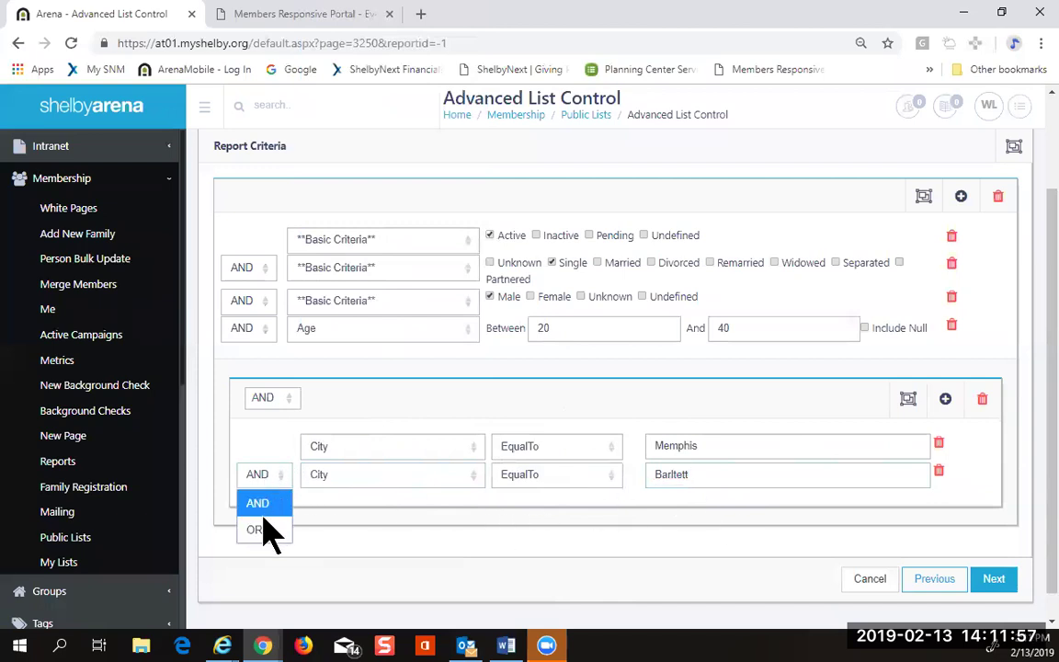
pyautogui.click(263, 529)
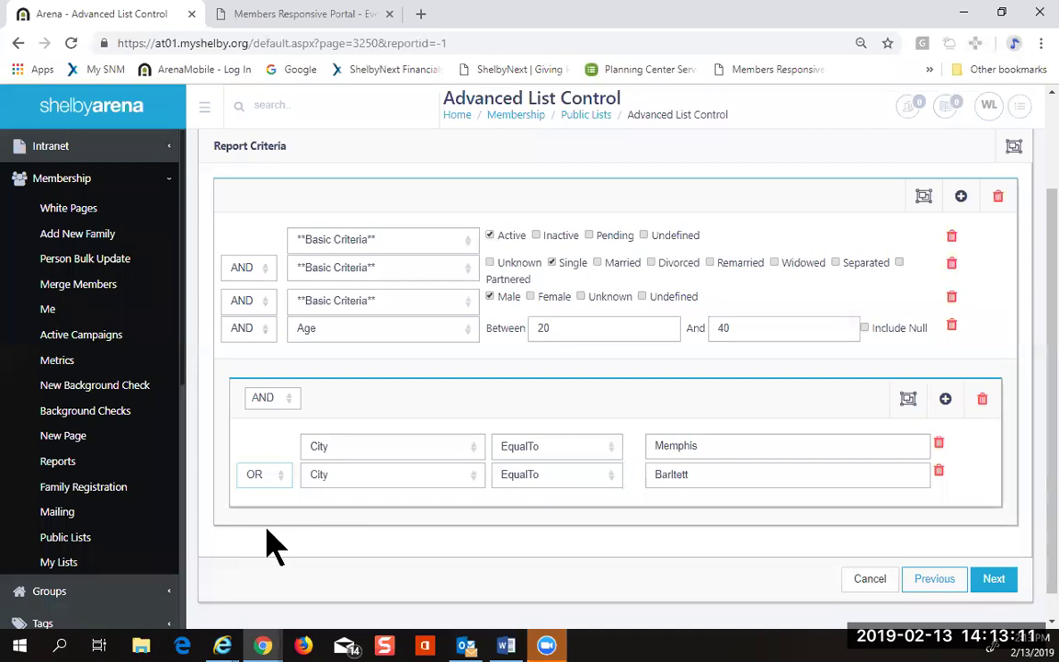
# Step: Set the first three criteria of the outer group to Record Status, Marital Status and Gender
pyautogui.click(467, 246)
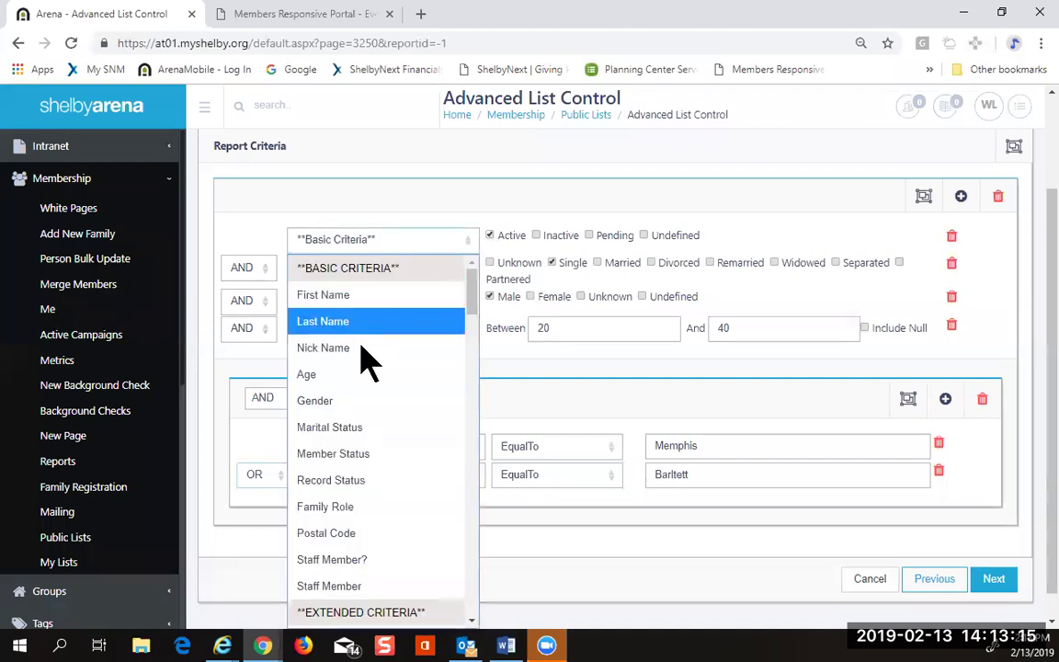
pyautogui.click(358, 485)
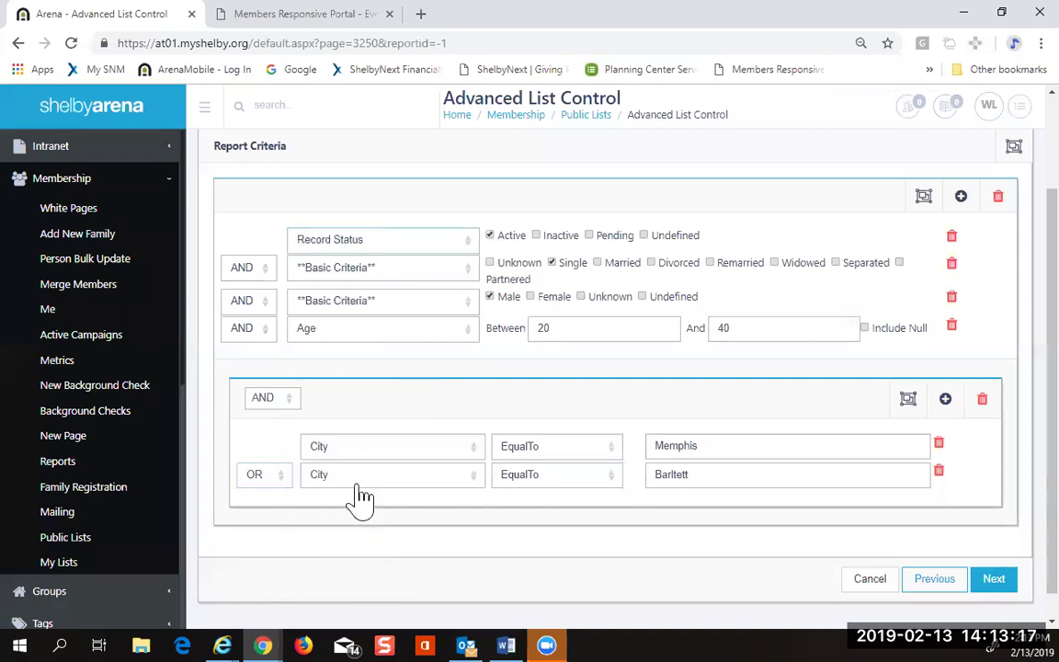
pyautogui.click(418, 271)
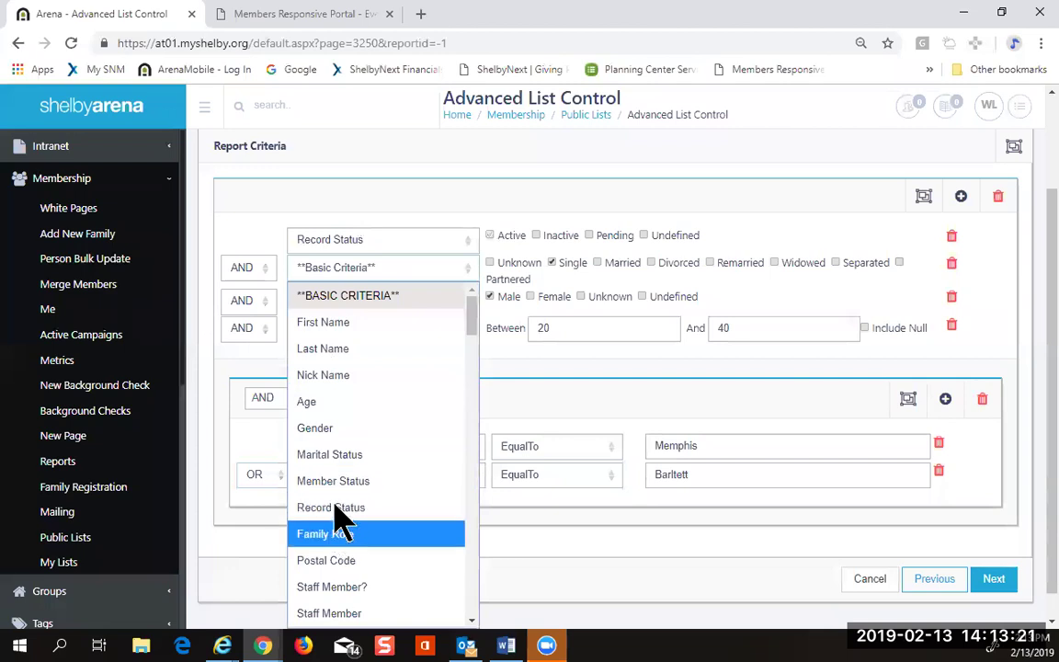
pyautogui.click(404, 458)
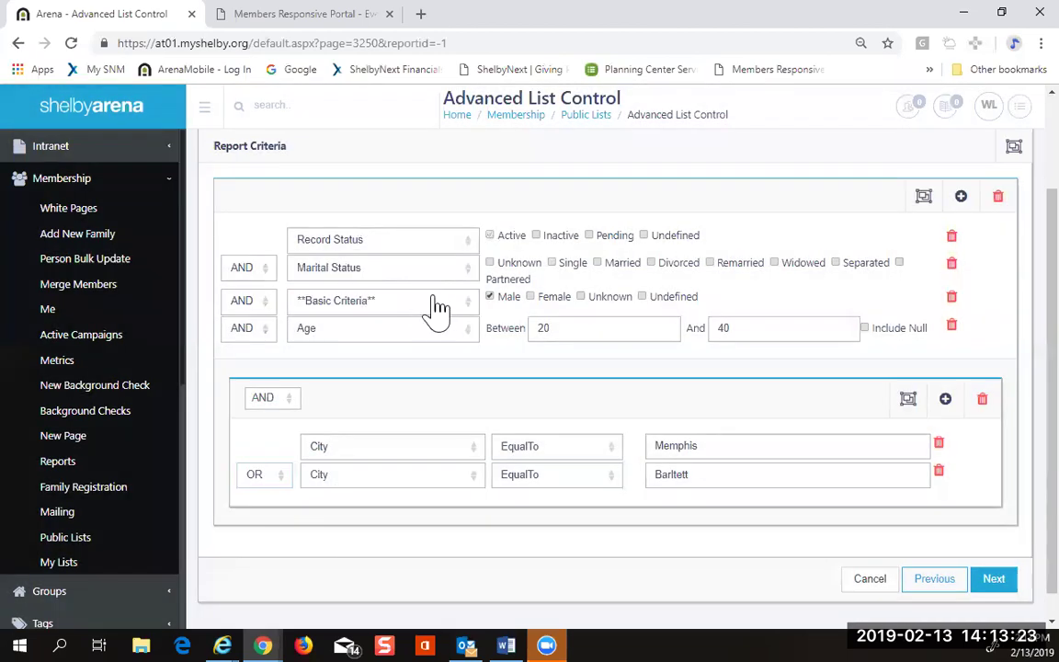
pyautogui.click(459, 306)
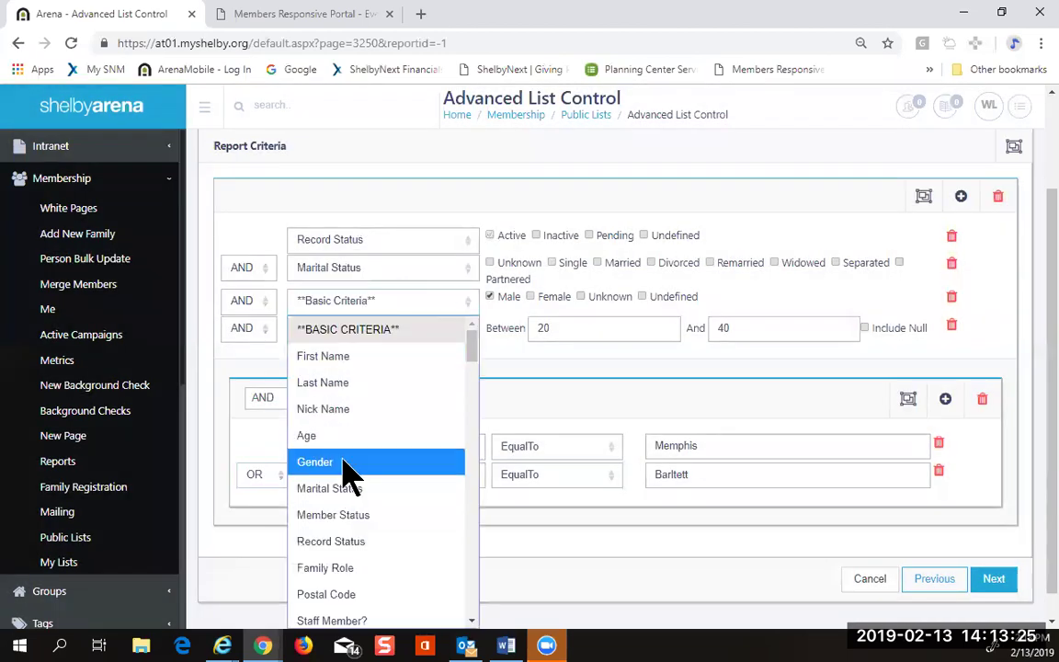
pyautogui.click(347, 463)
# Step: Select Male for Gender, Single for Marital Status and Active for Record Status
pyautogui.click(496, 296)
pyautogui.click(551, 262)
pyautogui.click(490, 235)
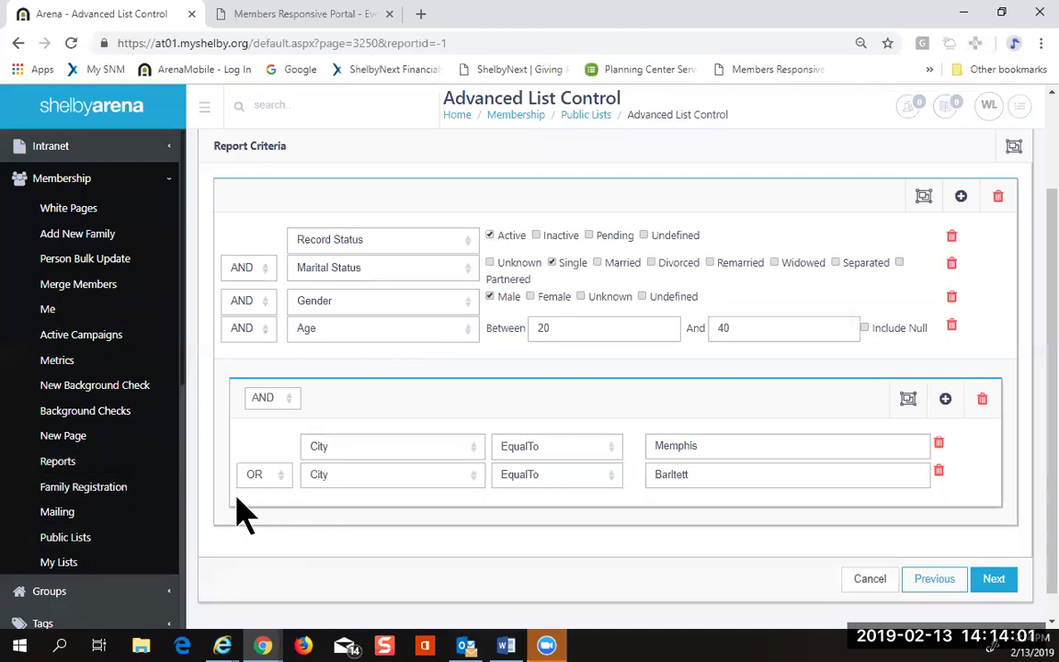
# Step: Correct the second City criterion's value in the nested group to Bartlett
pyautogui.click(758, 480)
pyautogui.press('BackSpace')
pyautogui.press('BackSpace')
pyautogui.press('BackSpace')
pyautogui.press('BackSpace')
pyautogui.press('BackSpace')
pyautogui.press('BackSpace')
pyautogui.press('BackSpace')
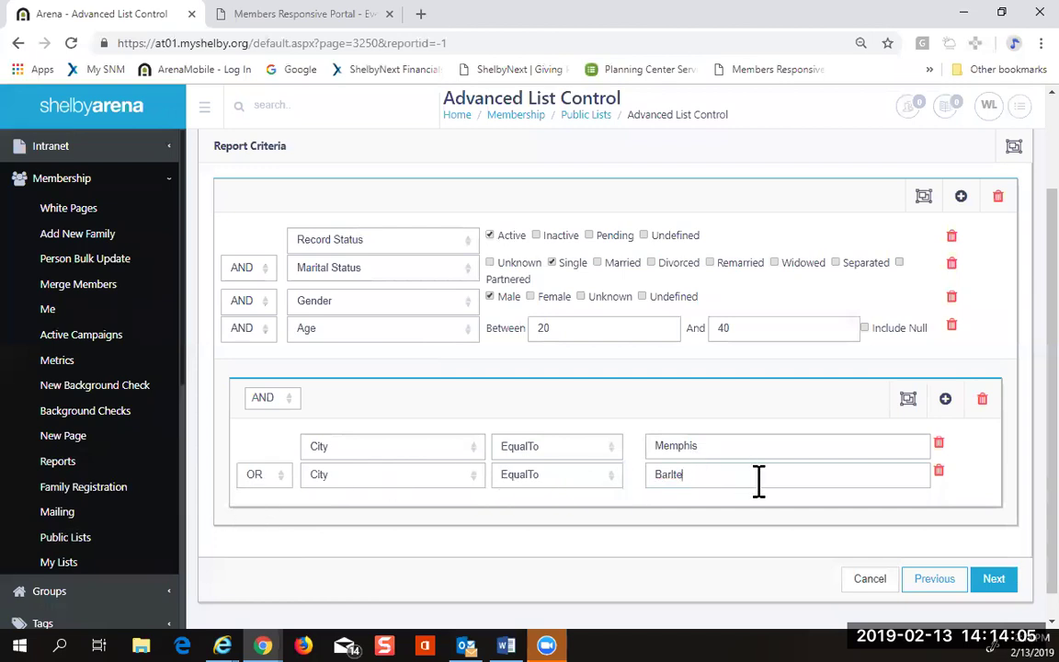
pyautogui.press('BackSpace')
pyautogui.write('Bartlett')
# Step: Add a third criterion to the nested group and set its field to City
pyautogui.click(945, 399)
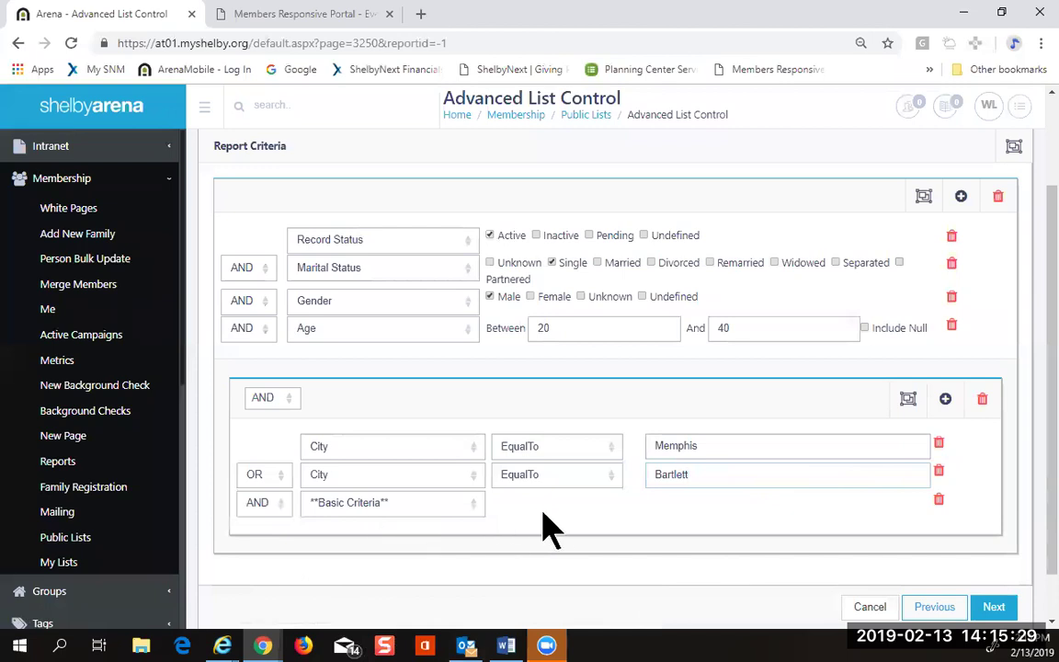
pyautogui.click(475, 508)
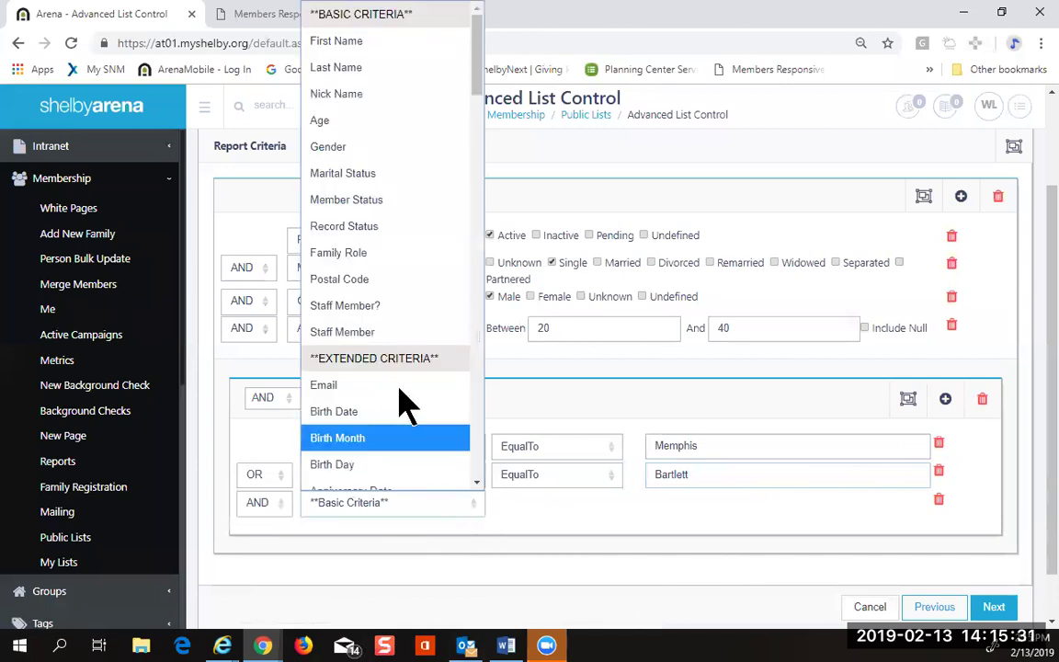
pyautogui.scroll(-5, 432, 395)
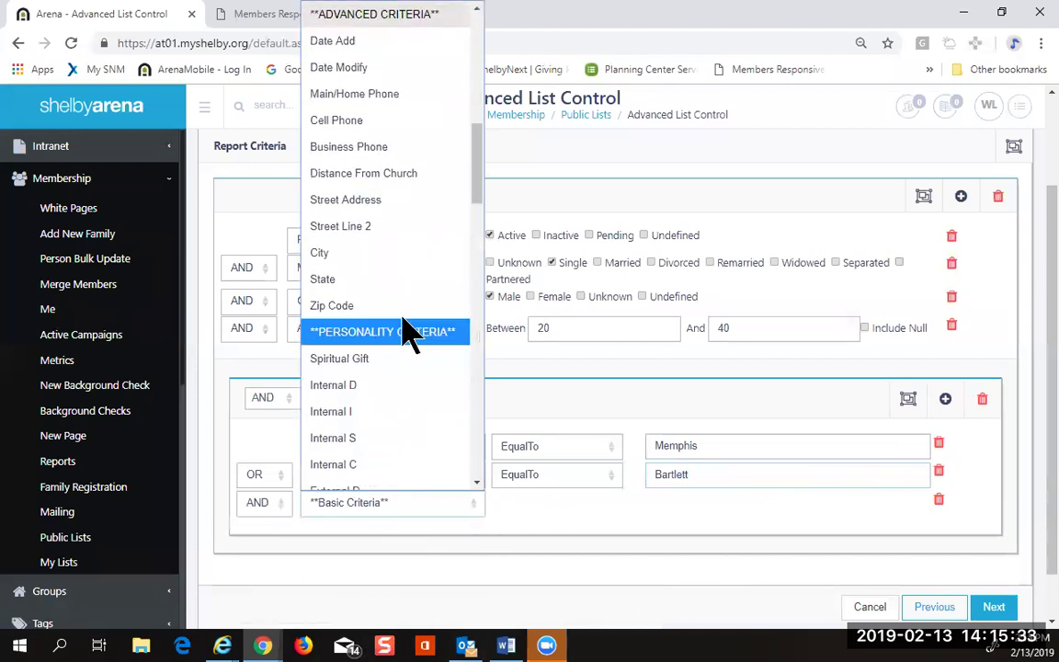
pyautogui.click(424, 255)
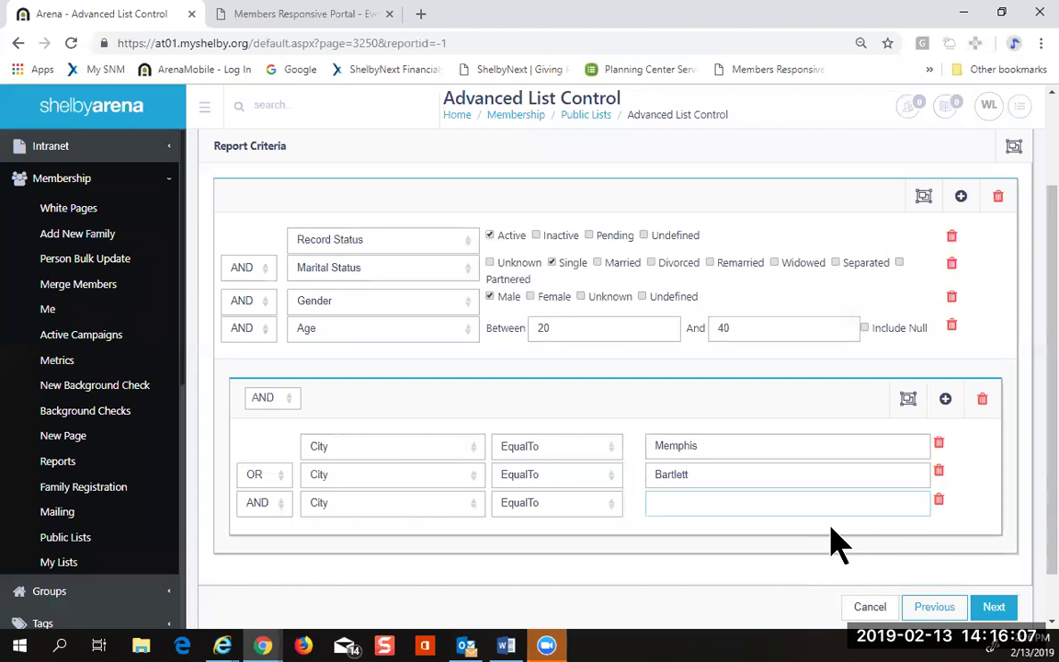
# Step: Change the nested group's third criterion to State, EqualTo Mississippi
pyautogui.click(467, 503)
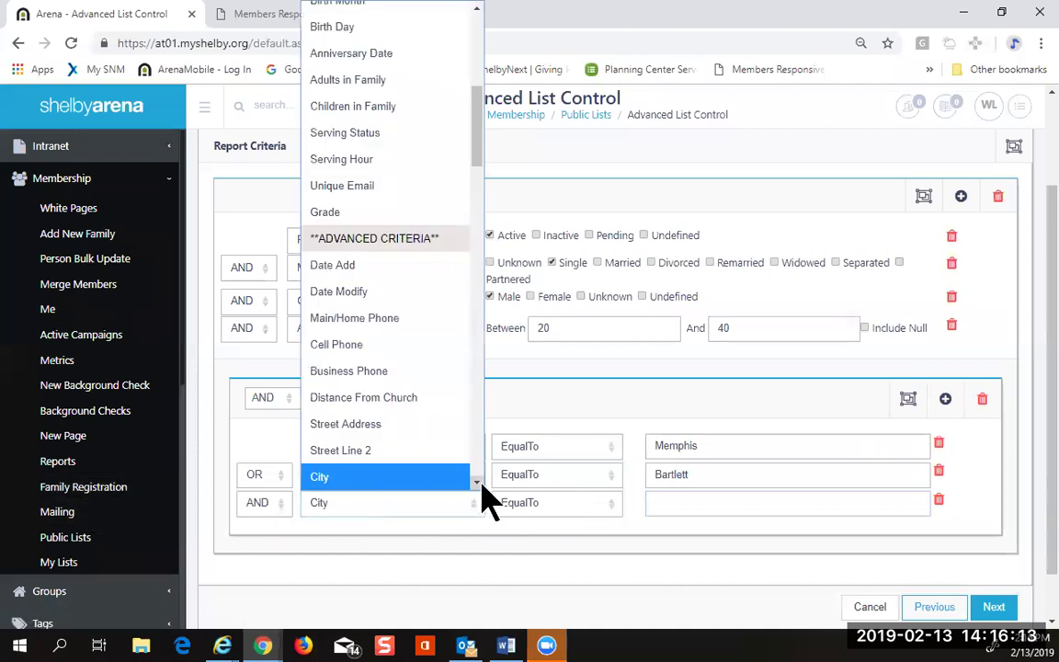
pyautogui.scroll(-1, 459, 478)
pyautogui.click(415, 474)
pyautogui.click(689, 503)
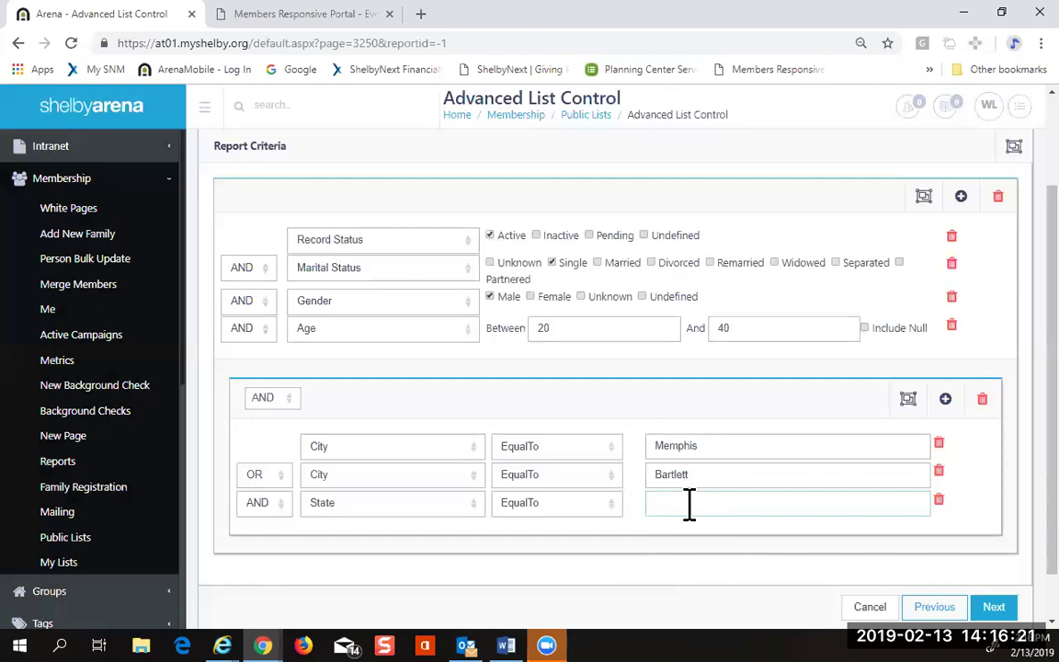
pyautogui.write('Mississippi')
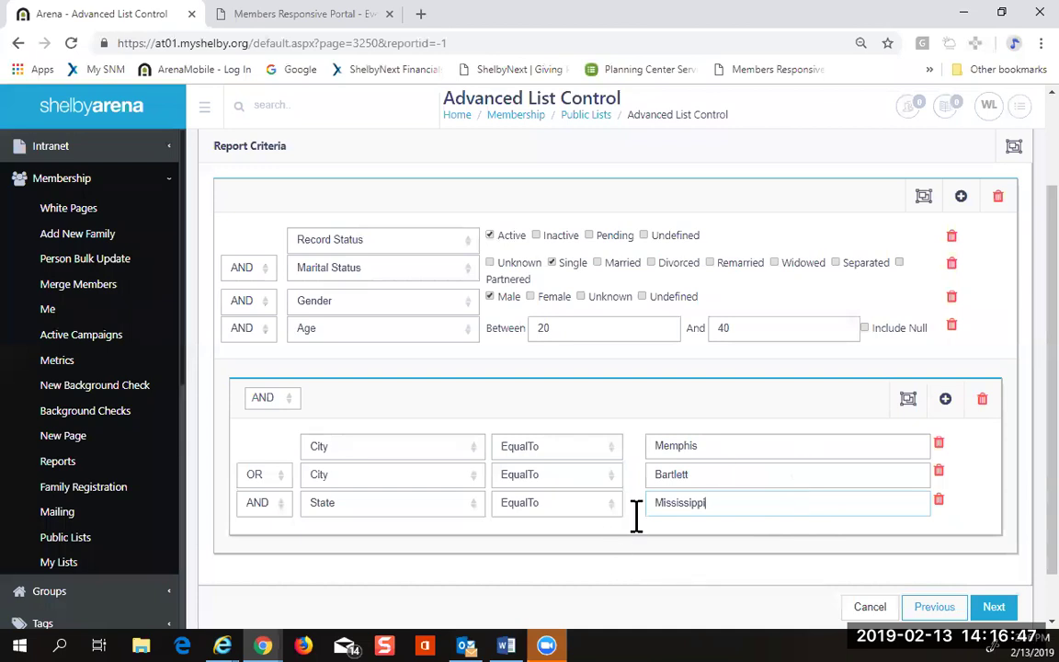
# Step: Set the State criterion's value to MS and join it to the City criteria with OR
pyautogui.moveTo(720, 504); pyautogui.dragTo(591, 525)
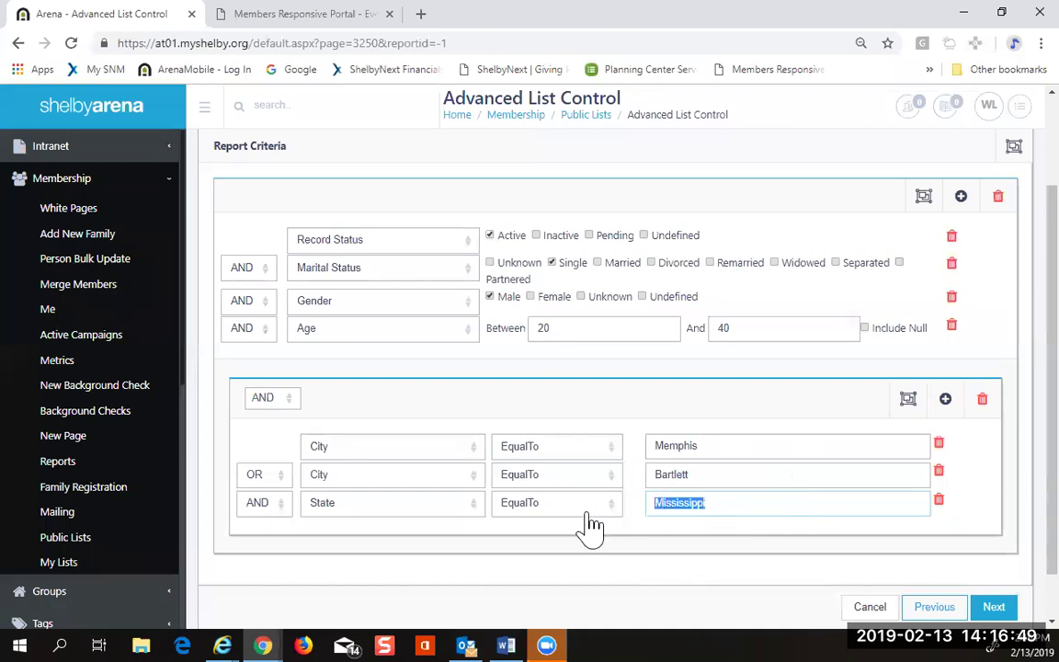
pyautogui.write('MS')
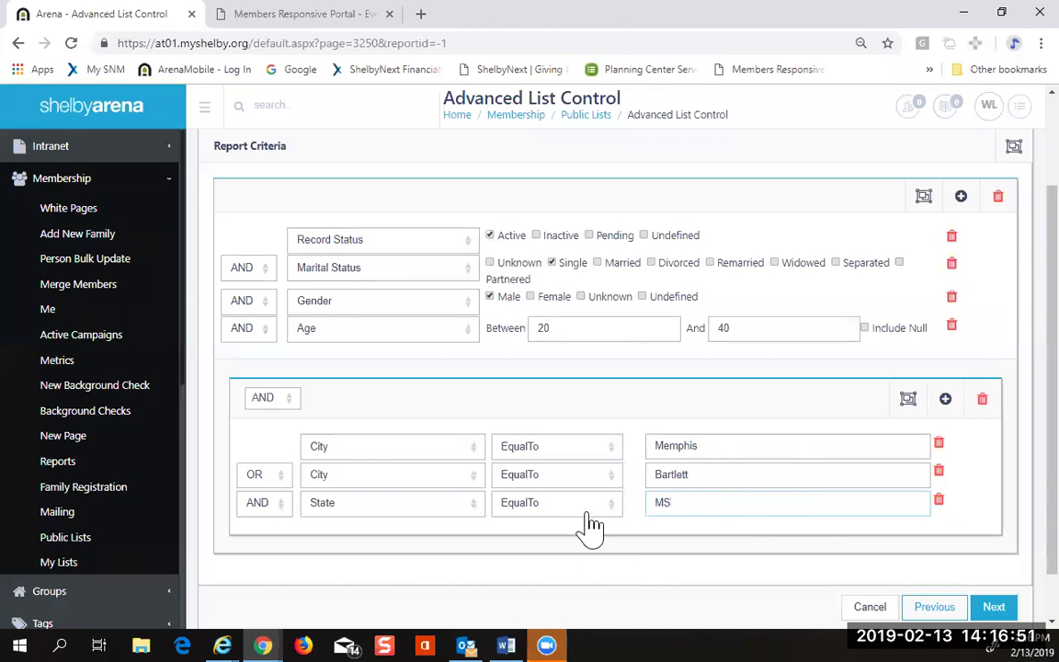
pyautogui.click(280, 510)
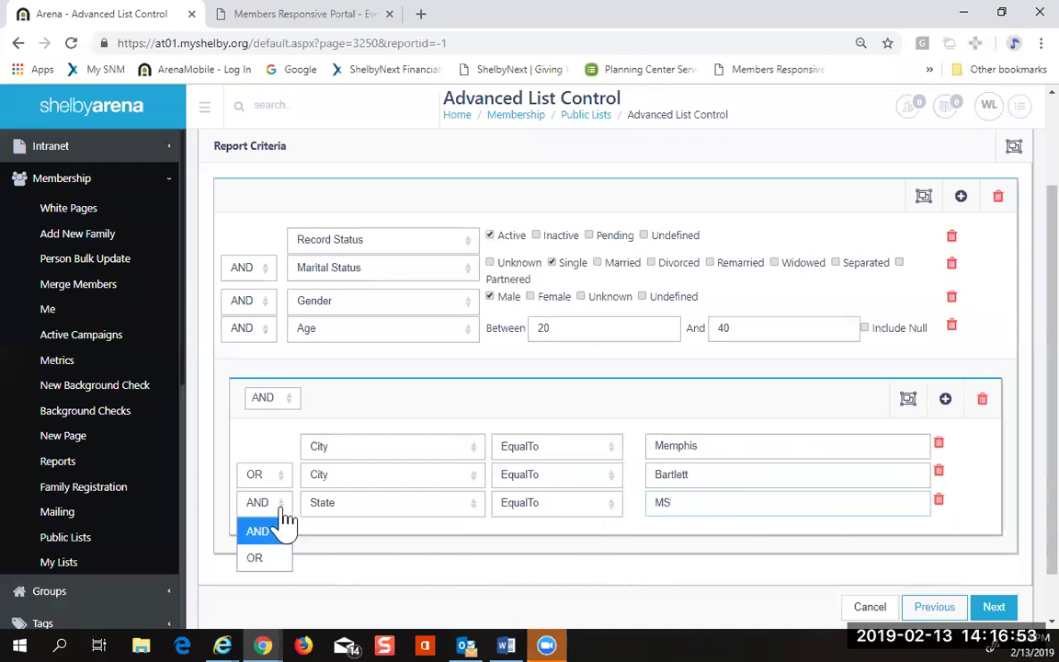
pyautogui.click(258, 558)
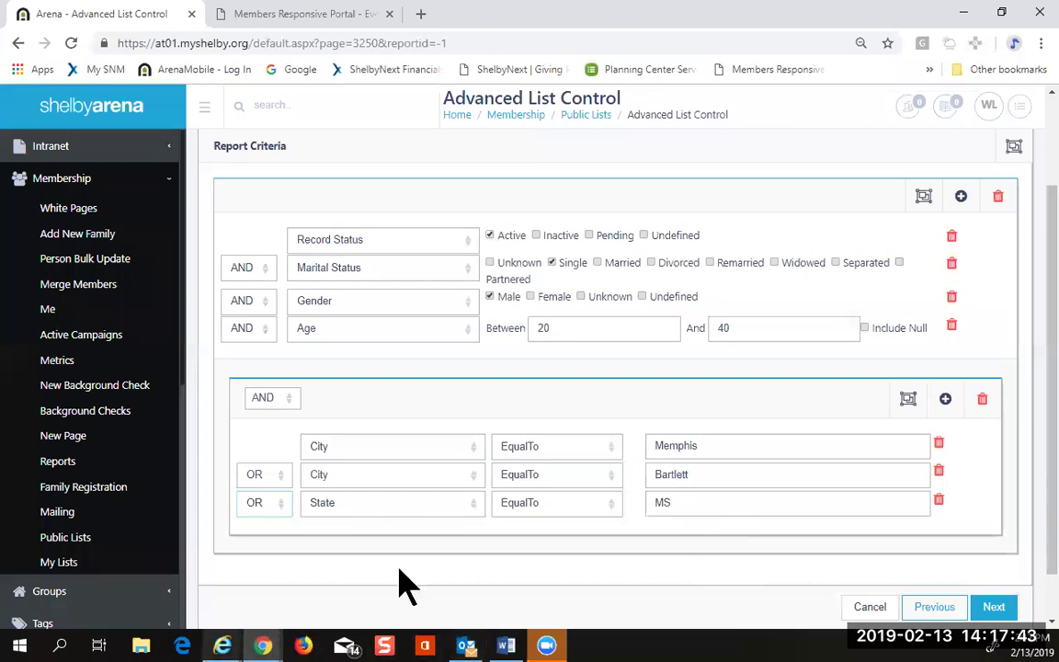
# Step: Delete the nested group's criteria and the nested AND group itself from the report criteria
pyautogui.click(939, 501)
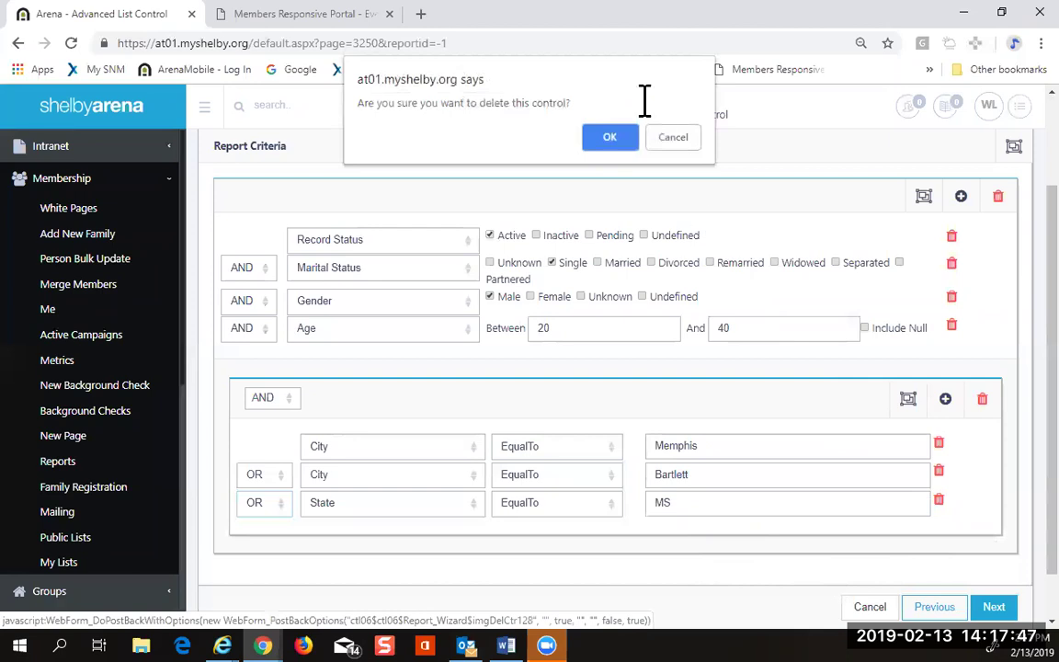
pyautogui.click(610, 138)
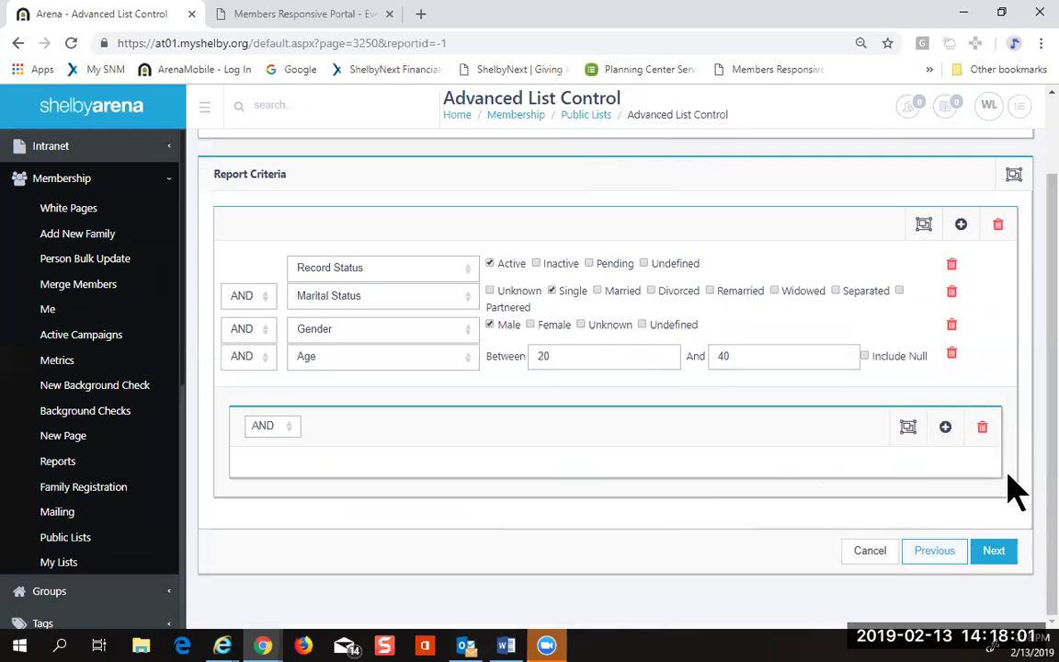
pyautogui.click(981, 429)
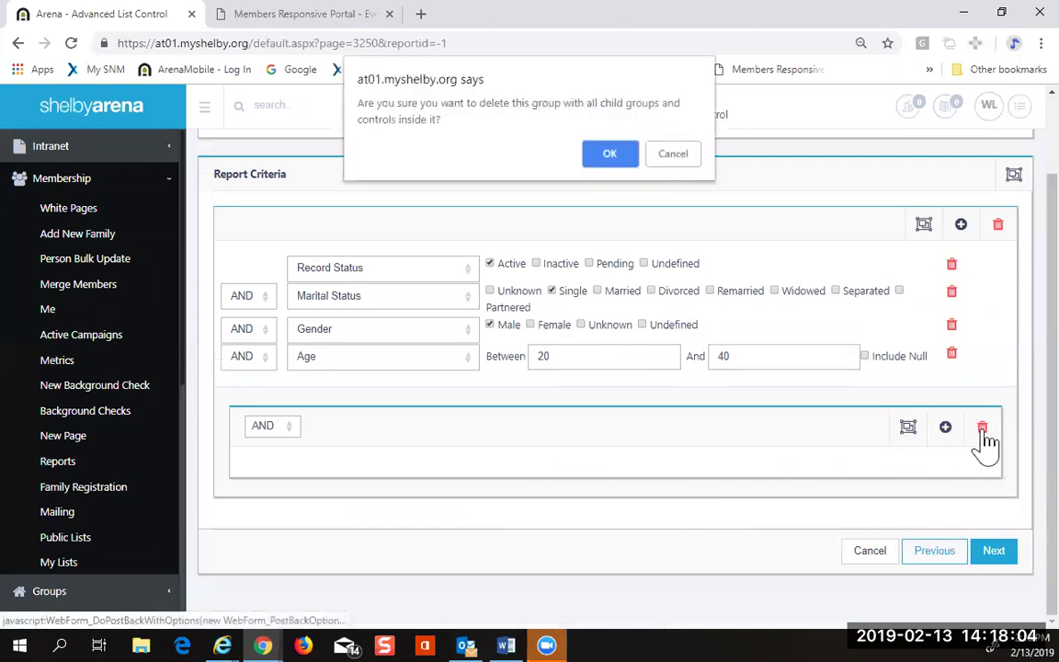
pyautogui.click(630, 160)
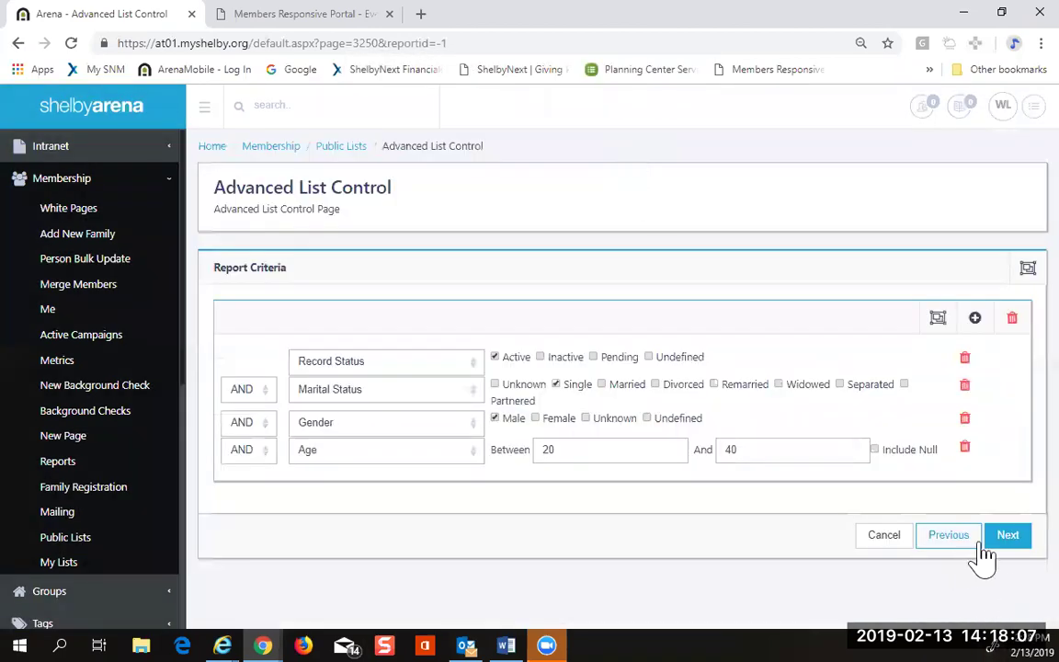
# Step: Keep the default field selection and remaining wizard settings, and finish the list so its report runs
pyautogui.click(1010, 540)
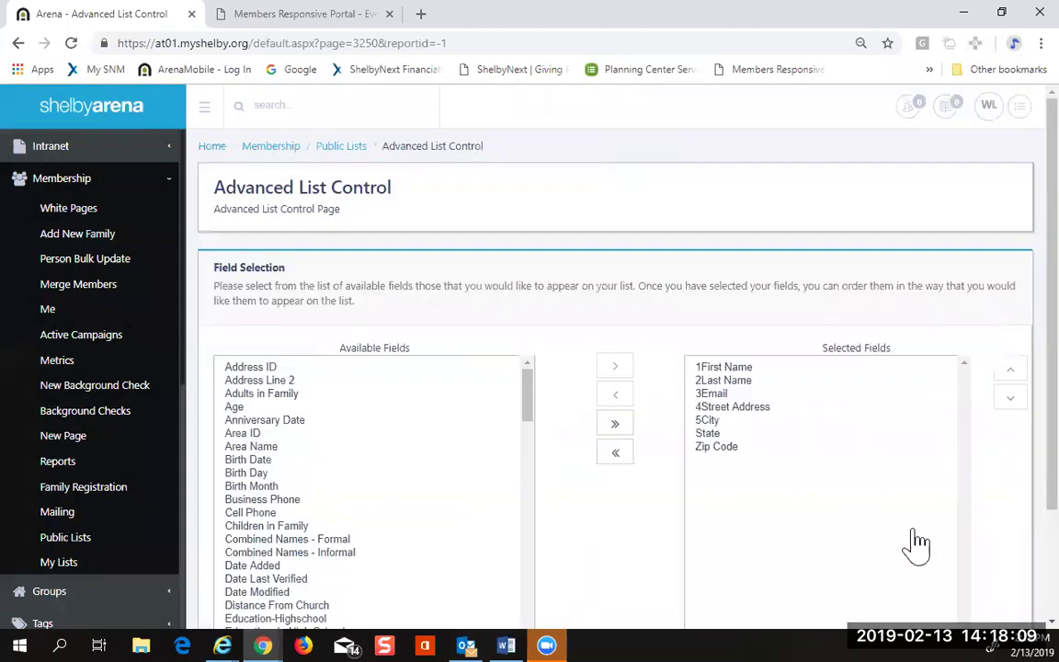
pyautogui.scroll(-2, 935, 550)
pyautogui.click(994, 564)
pyautogui.click(993, 558)
pyautogui.click(1008, 460)
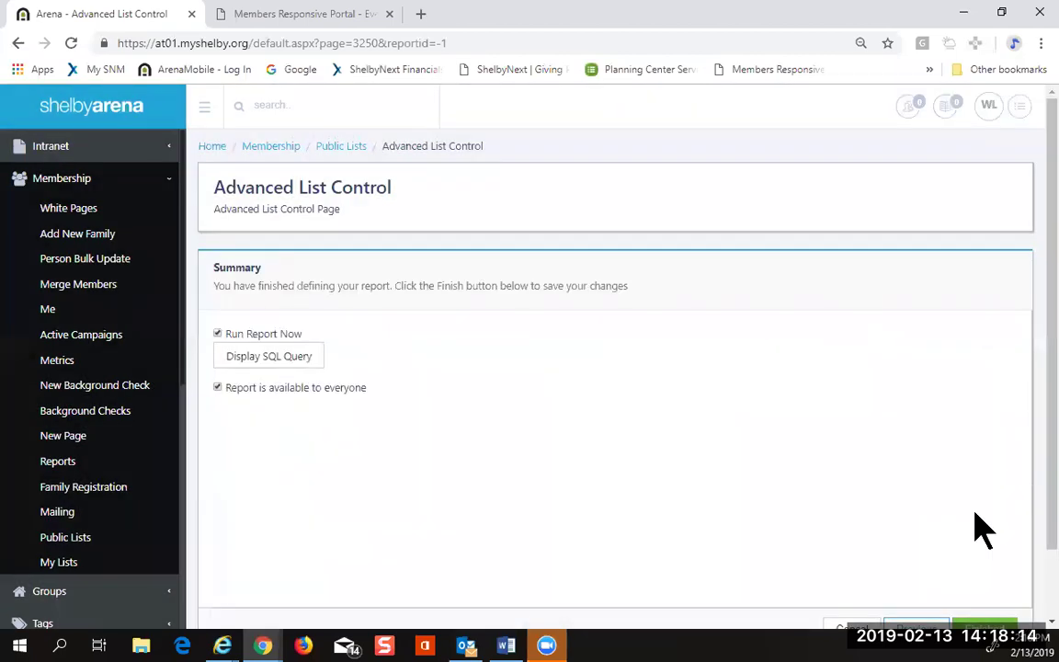
pyautogui.click(981, 627)
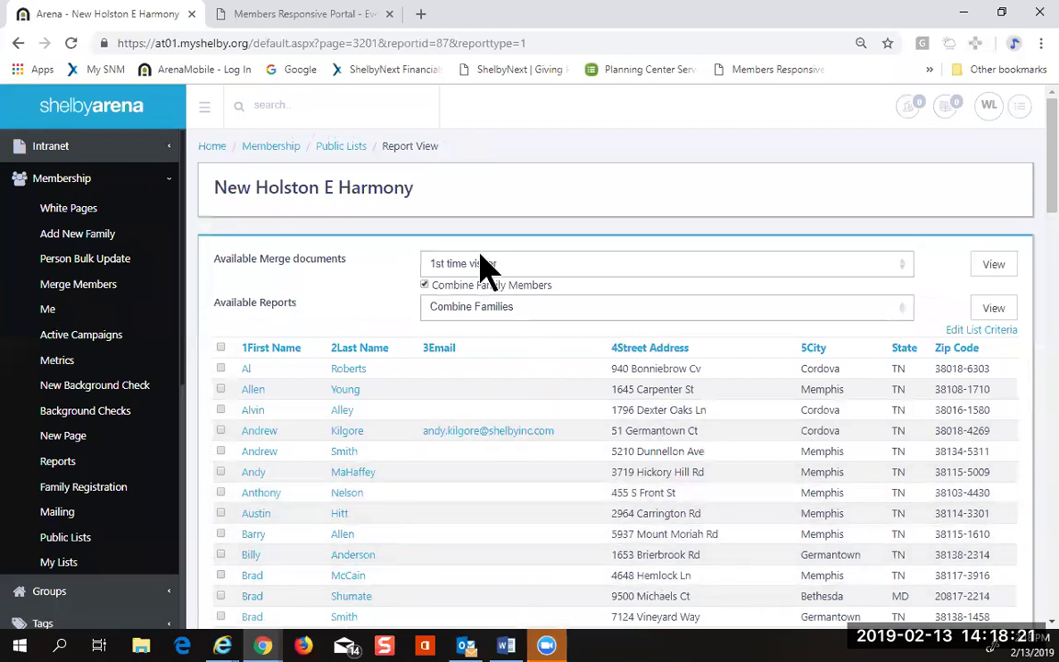
# Step: Open the membership public lists and look for New Holston E Harmony in the list names
pyautogui.click(73, 541)
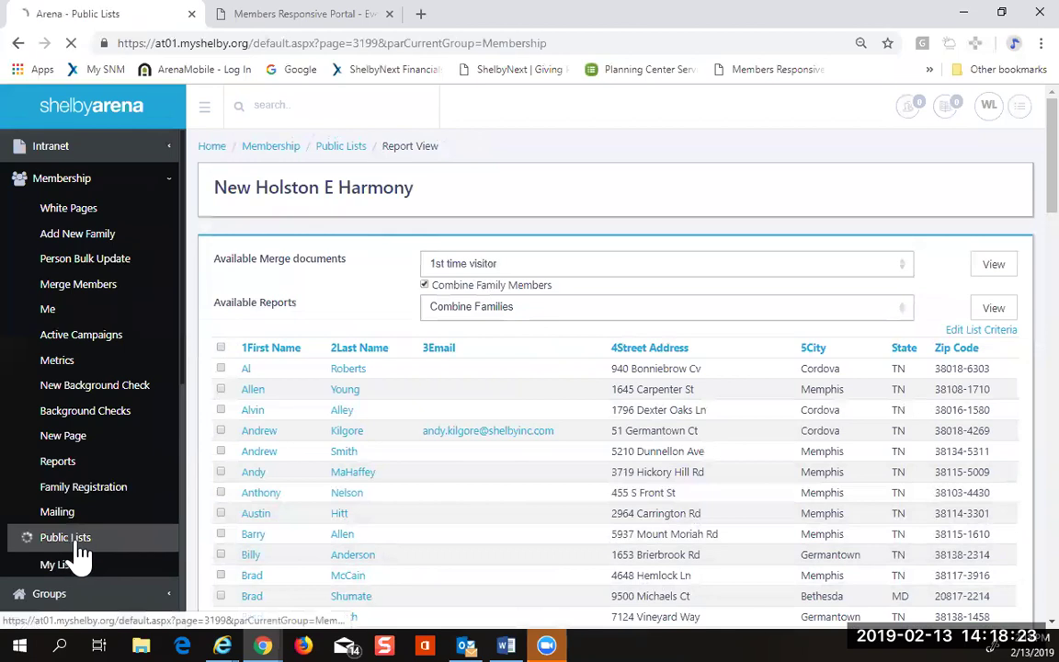
pyautogui.scroll(-6, 442, 484)
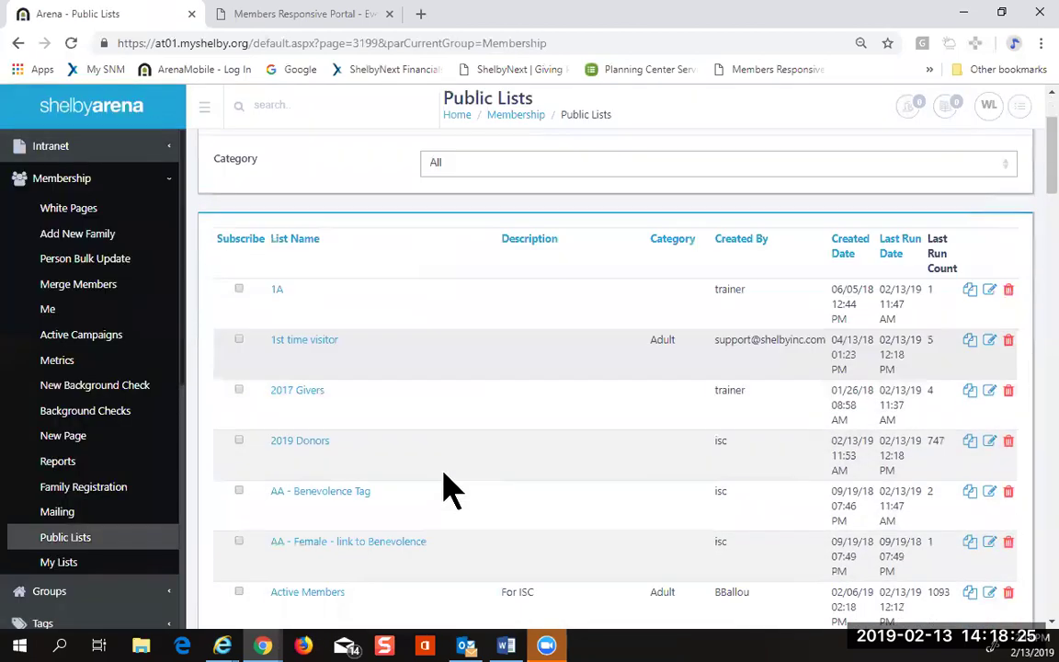
pyautogui.scroll(-6, 451, 496)
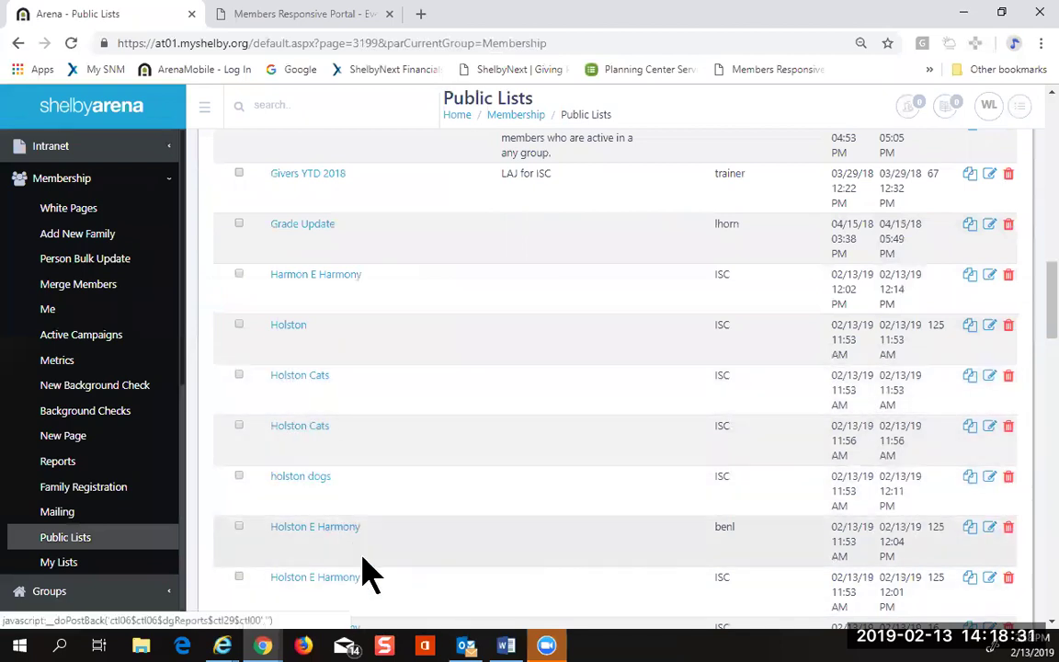
pyautogui.scroll(-1, 432, 538)
pyautogui.scroll(-4, 432, 533)
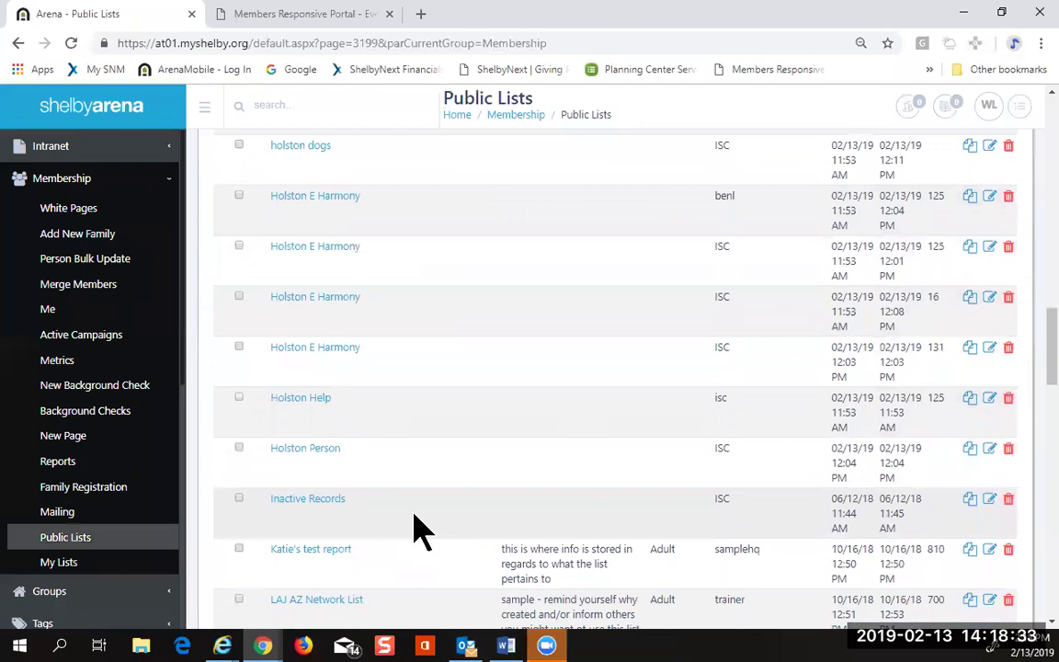
pyautogui.scroll(4, 418, 530)
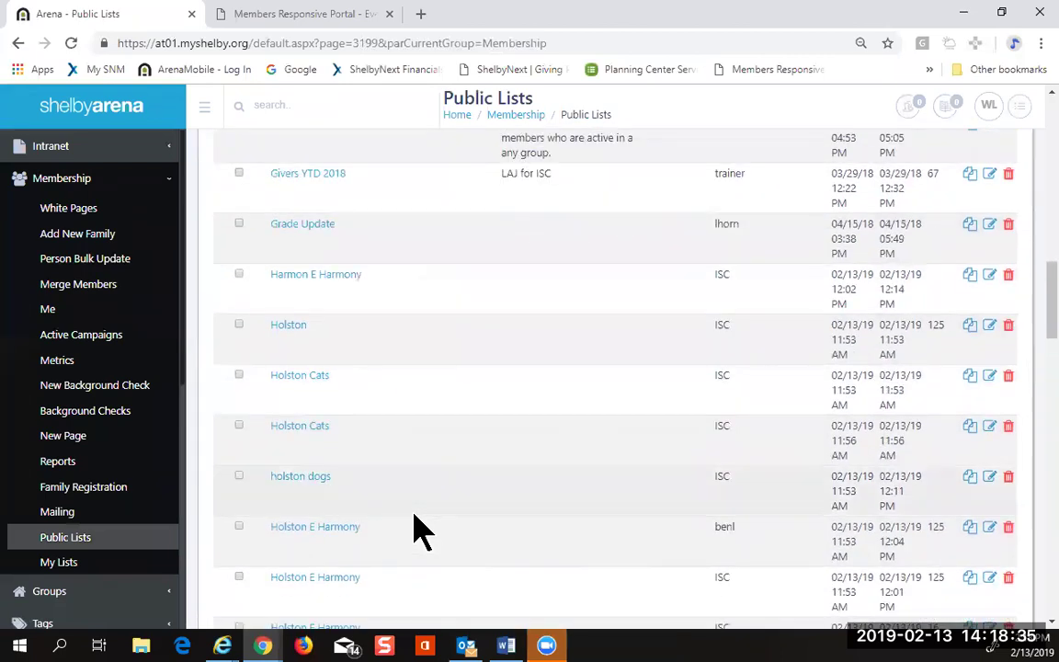
pyautogui.scroll(1, 418, 535)
pyautogui.scroll(-8, 421, 538)
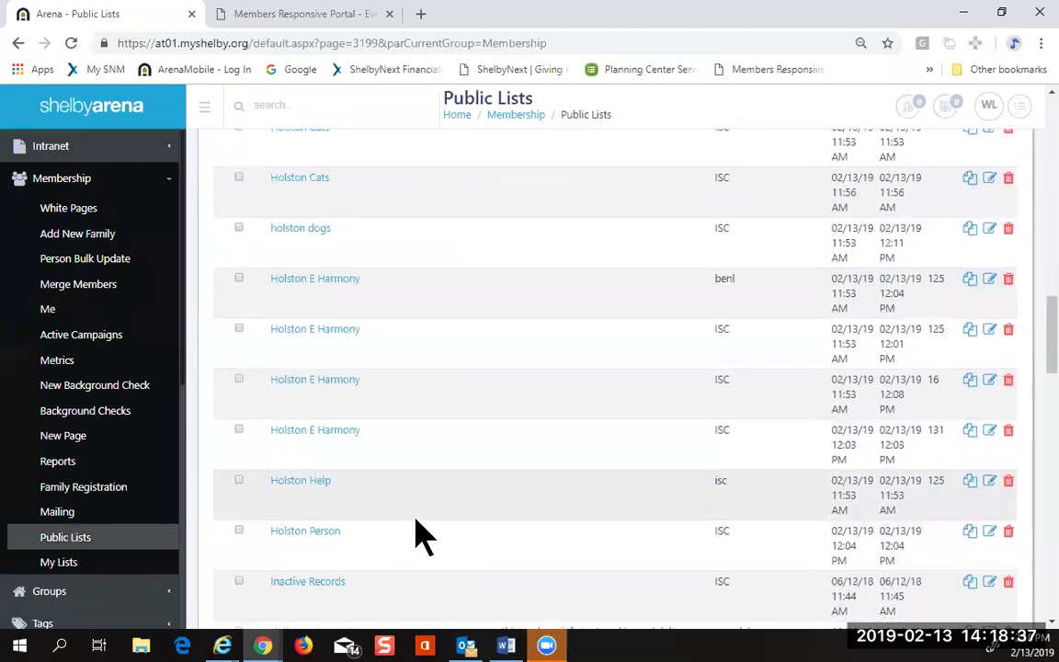
pyautogui.scroll(-3, 419, 533)
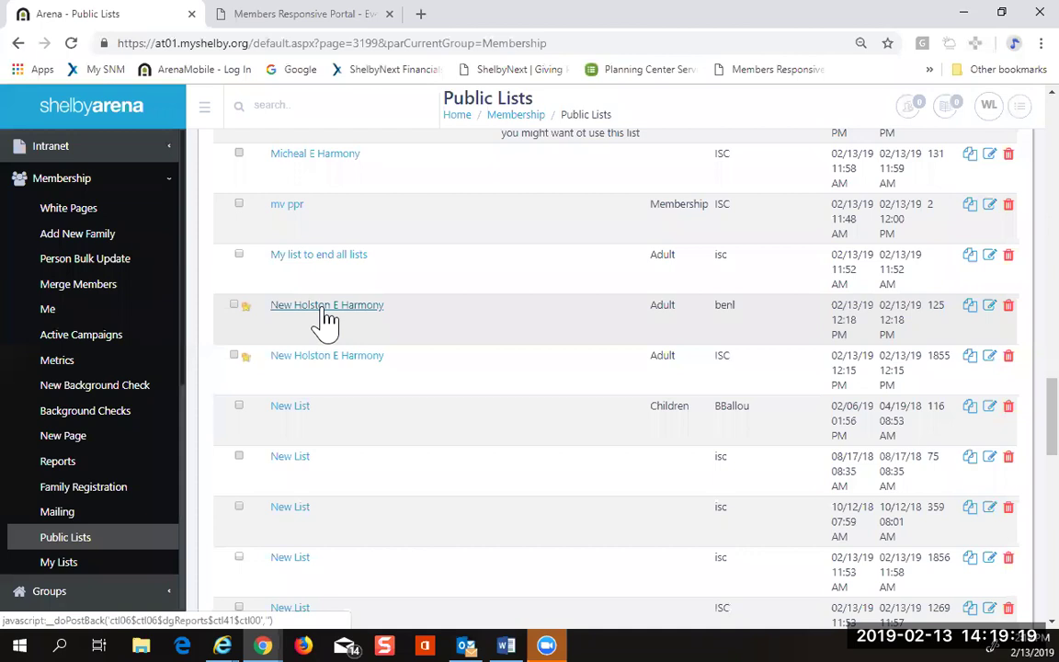
# Step: Sort the public lists by created date, newest first
pyautogui.scroll(15, 1017, 302)
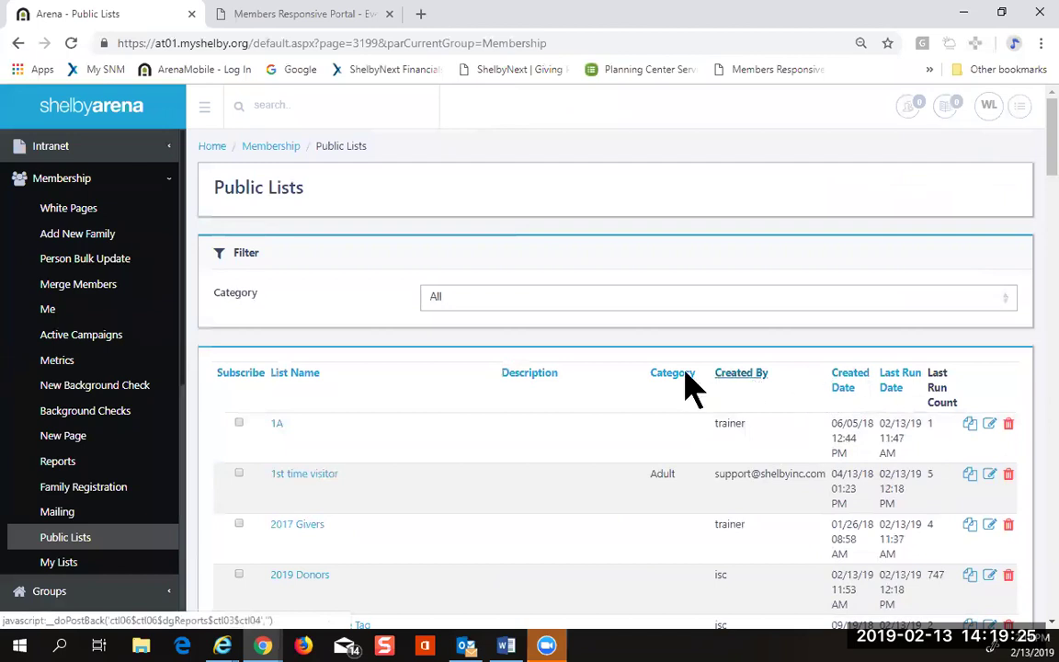
pyautogui.click(843, 384)
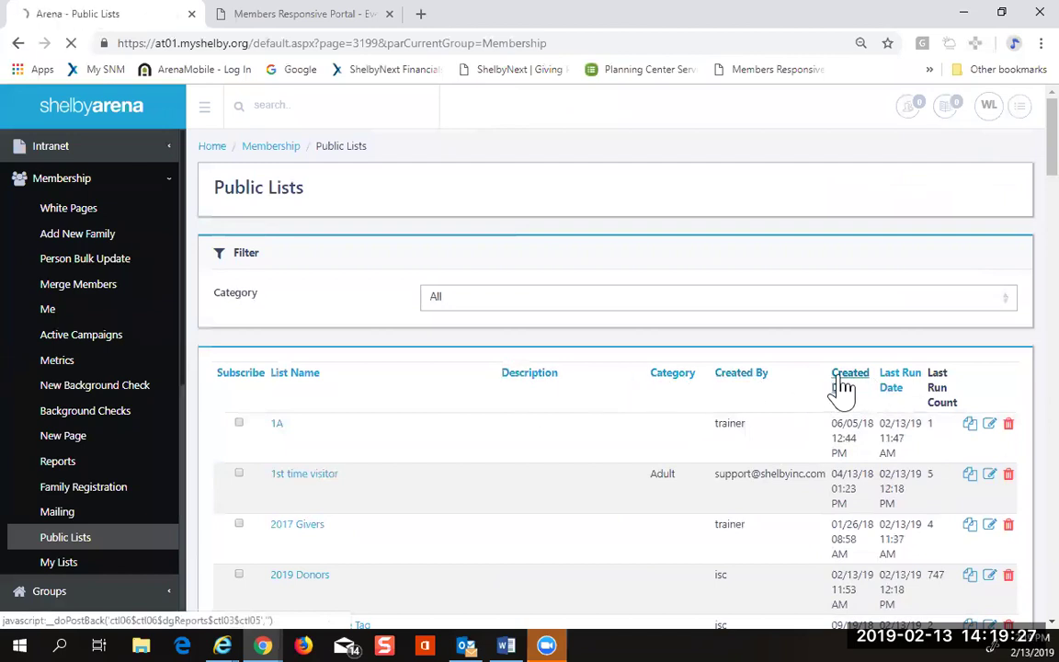
pyautogui.click(843, 384)
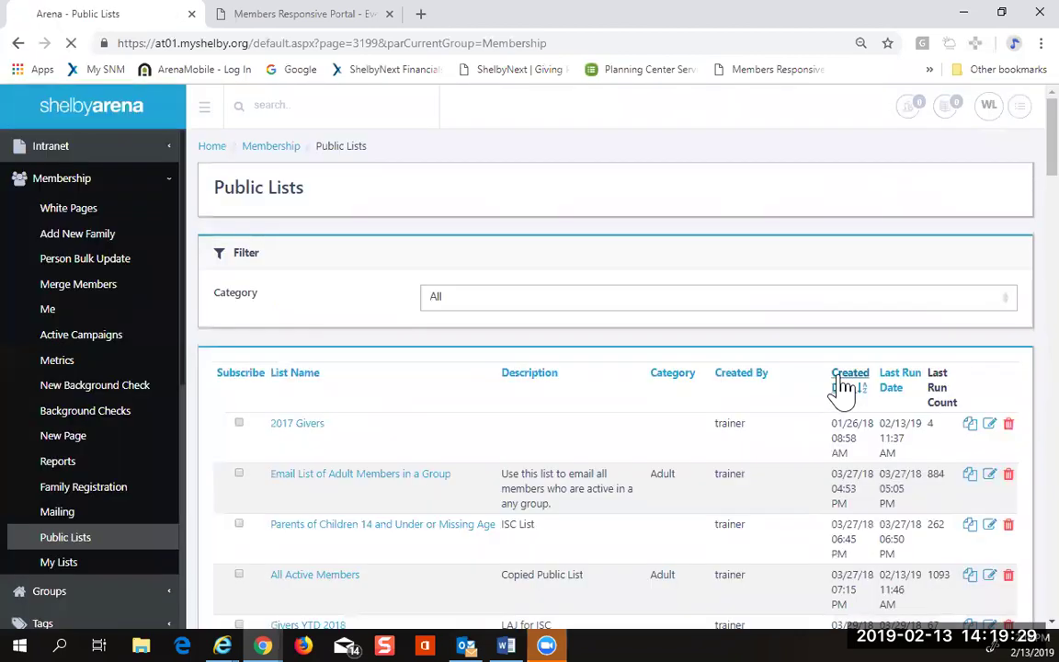
# Step: Examine the names, creators, dates and last run counts of the recently created public lists
pyautogui.scroll(-2, 847, 391)
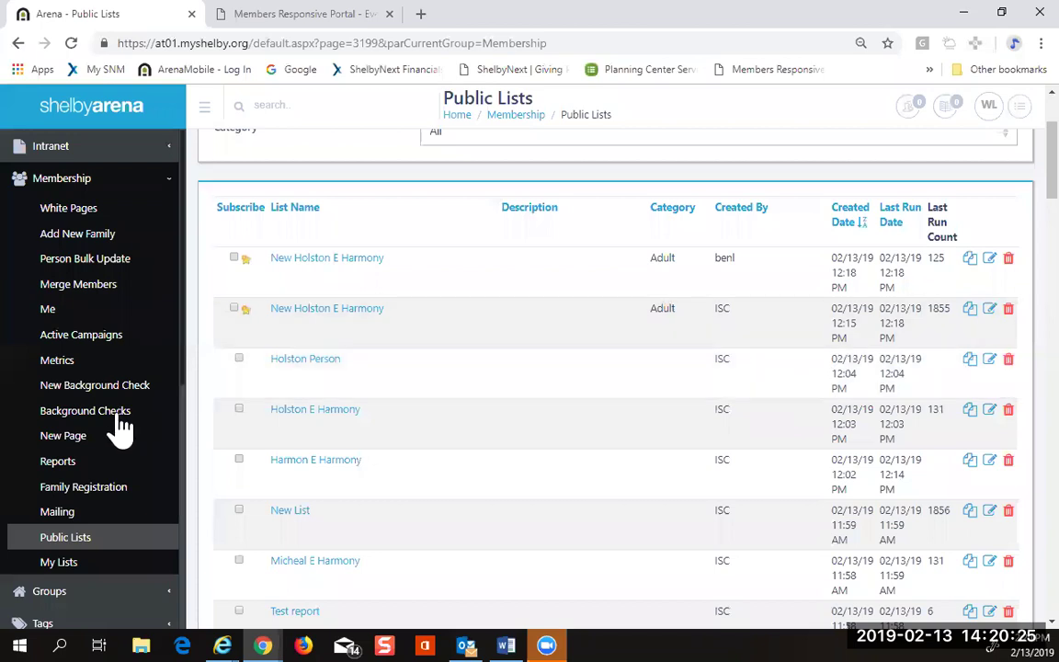
pyautogui.scroll(-8, 321, 377)
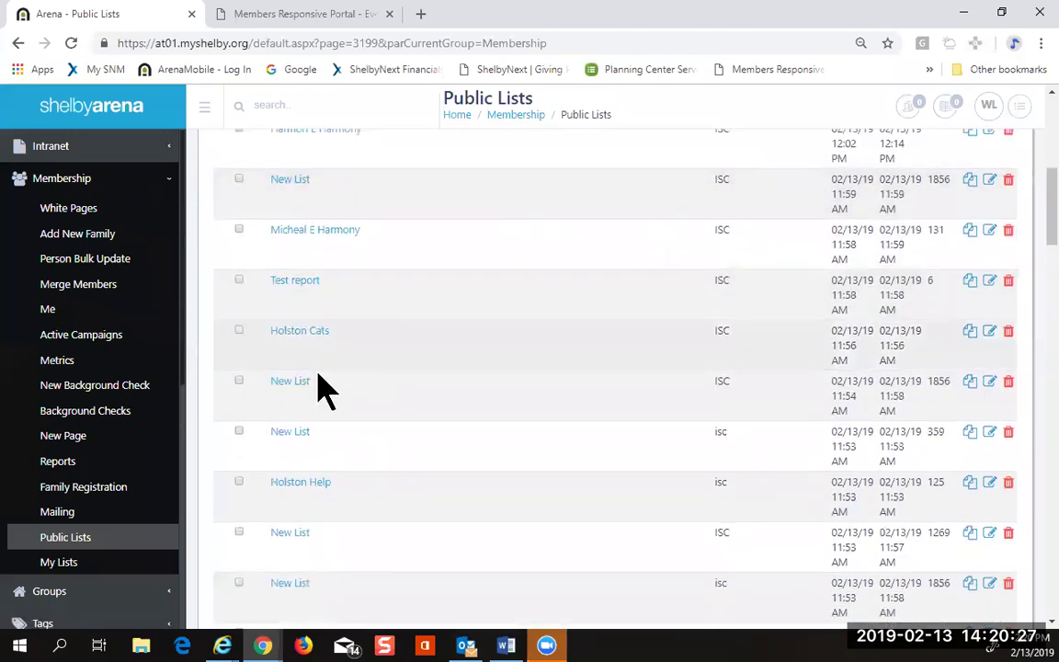
pyautogui.scroll(-4, 327, 390)
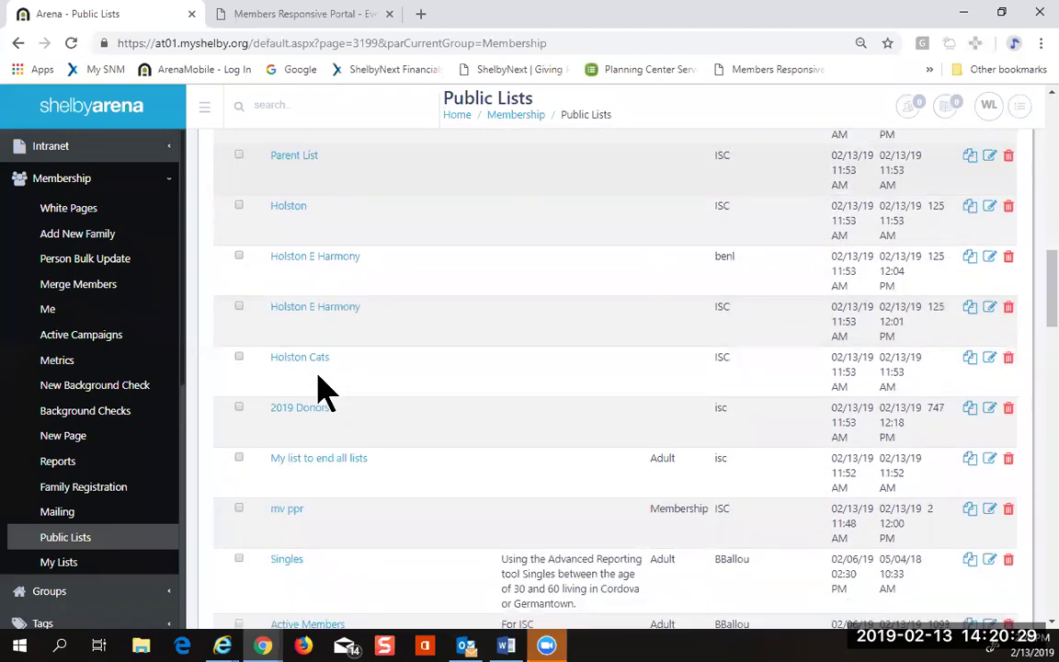
pyautogui.scroll(-2, 320, 388)
pyautogui.scroll(6, 320, 390)
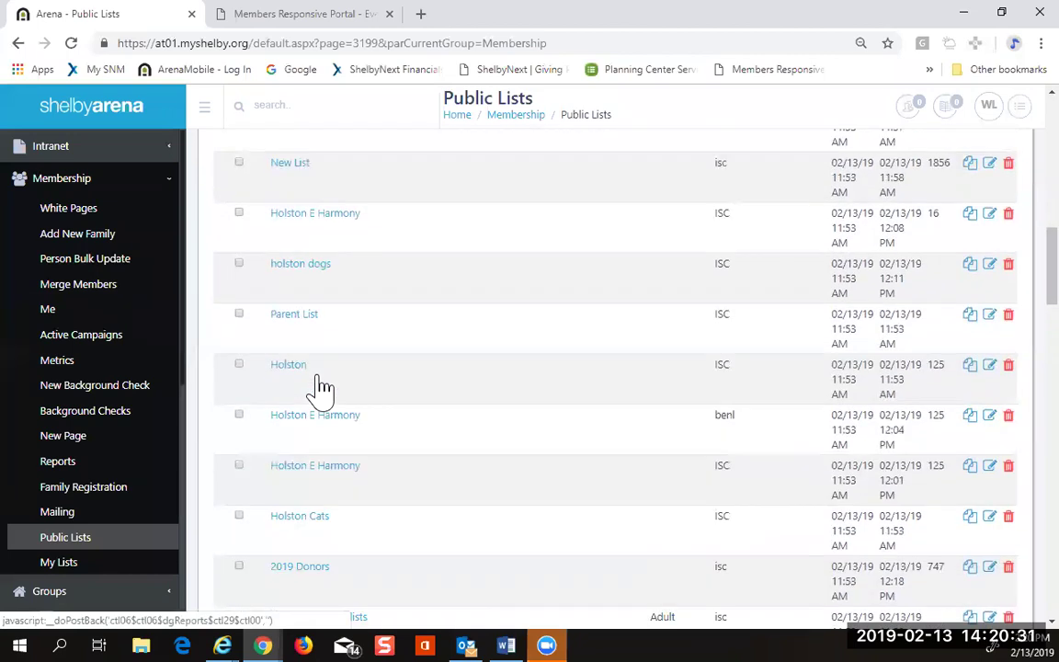
pyautogui.scroll(-5, 326, 395)
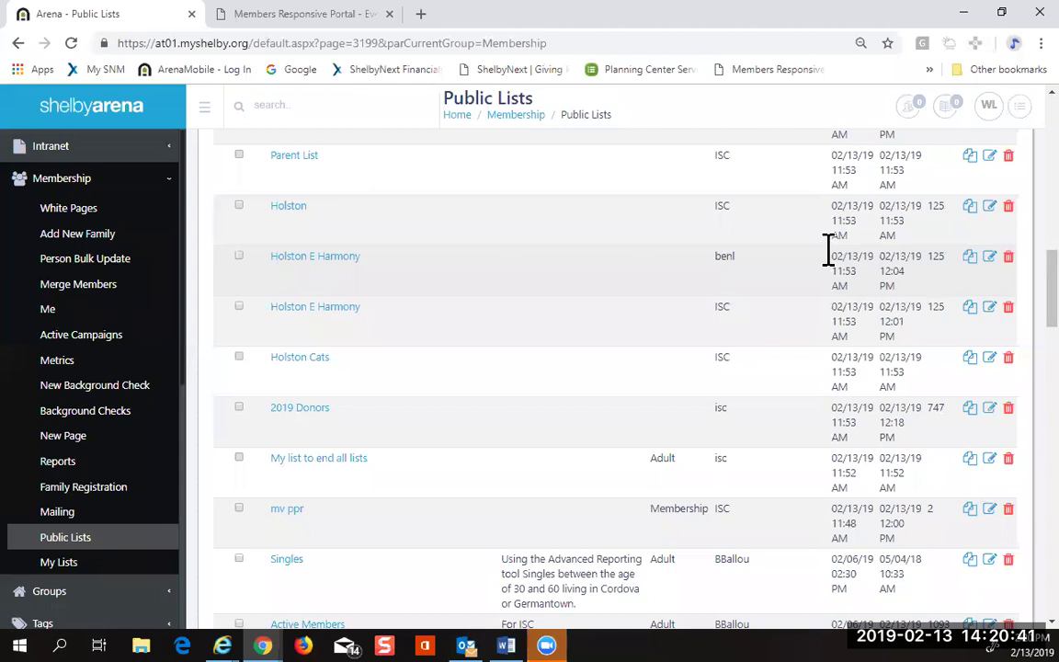
pyautogui.scroll(10, 457, 276)
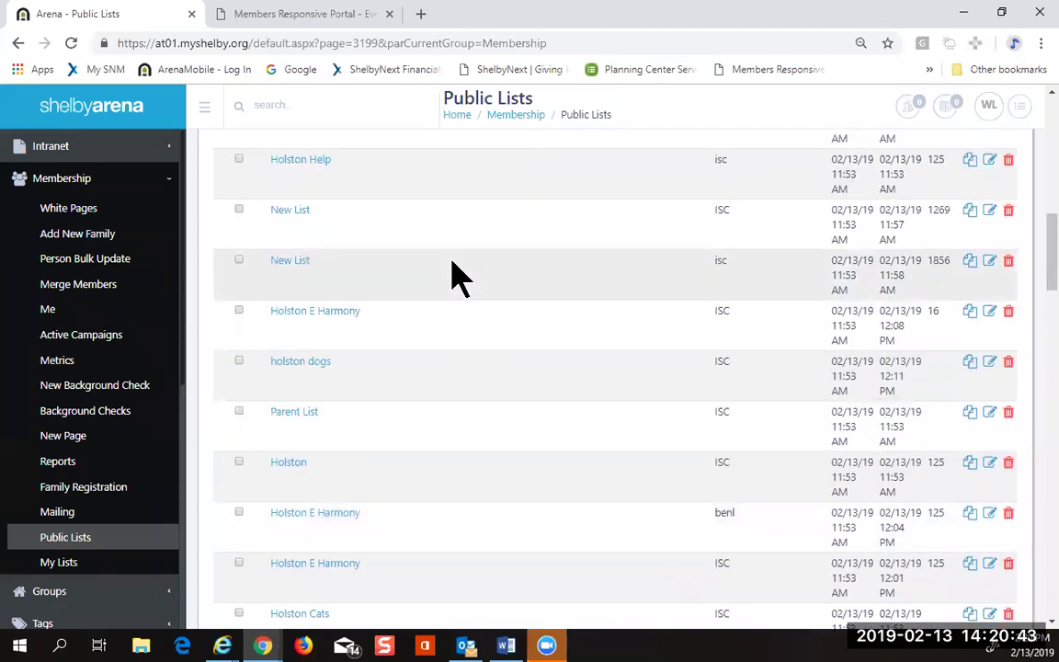
# Step: Look over the New Holston E Harmony entries among the newest public lists
pyautogui.scroll(4, 457, 275)
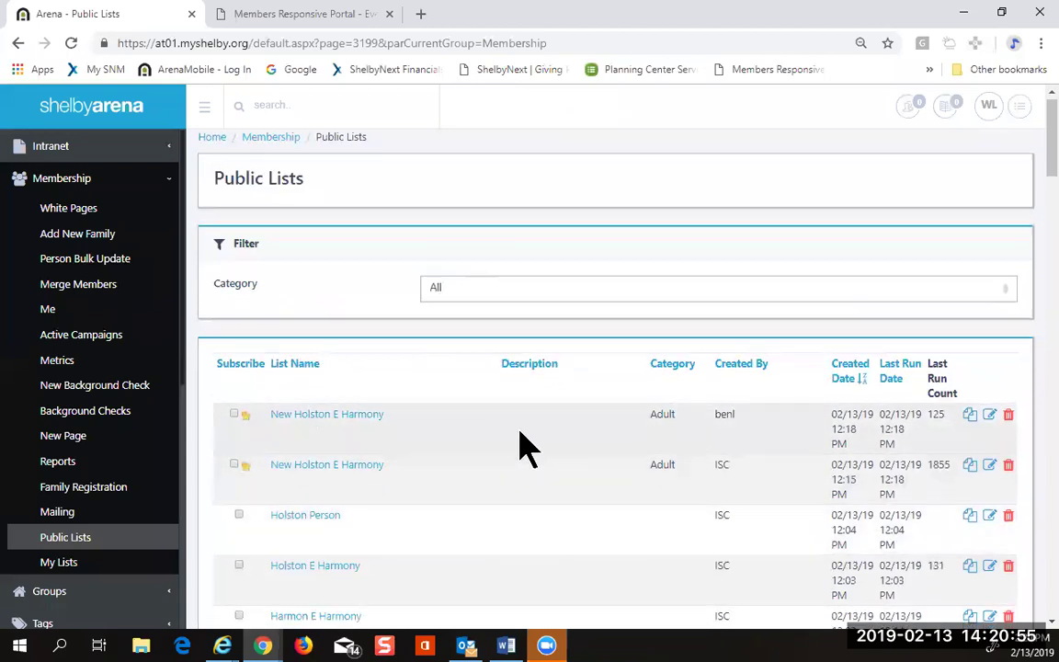
pyautogui.scroll(-3, 520, 449)
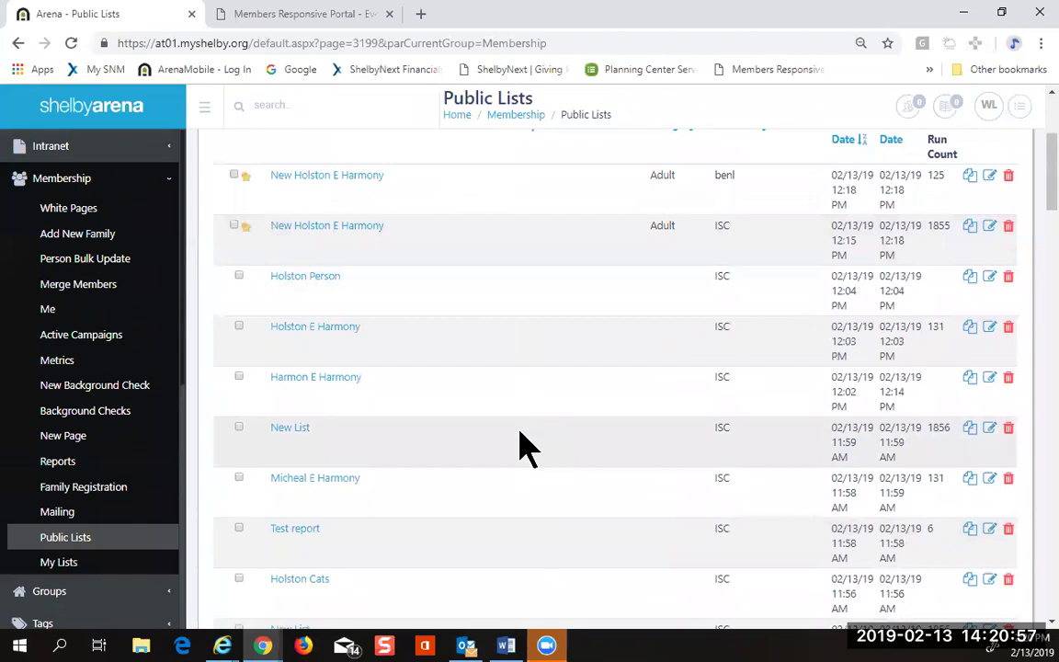
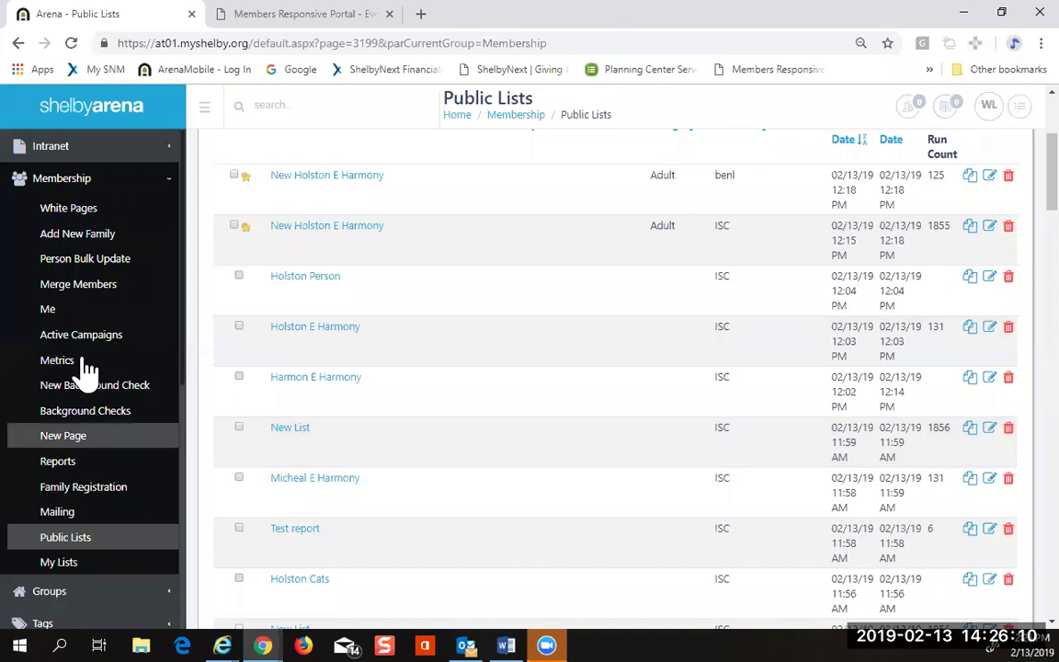
# Step: Open the form for adding a new family, view its Business version and return it to Person
pyautogui.click(132, 239)
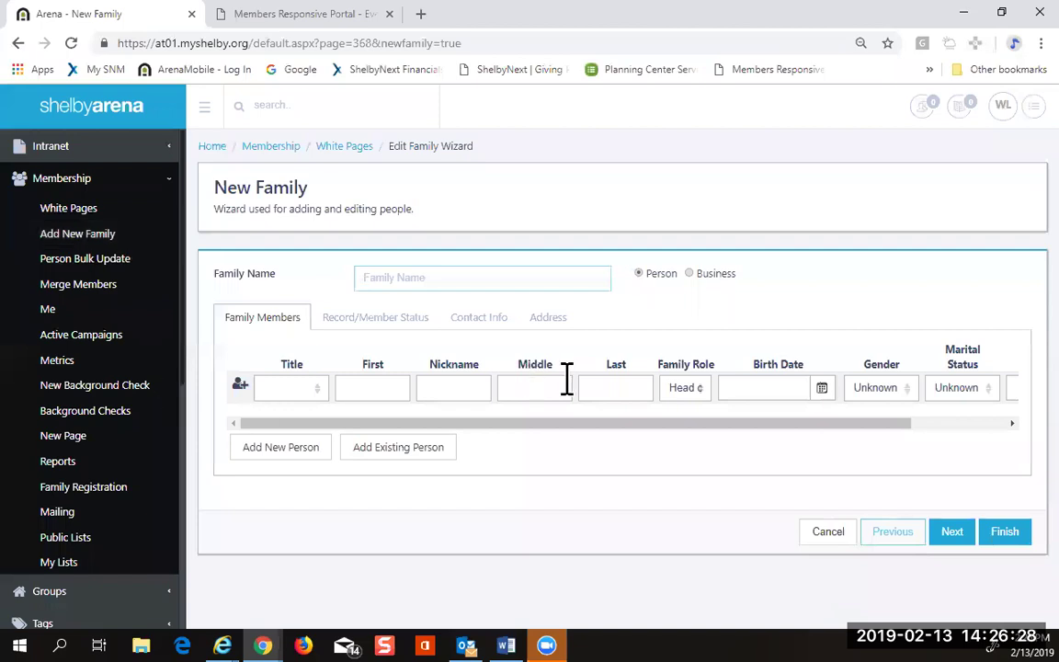
pyautogui.click(689, 274)
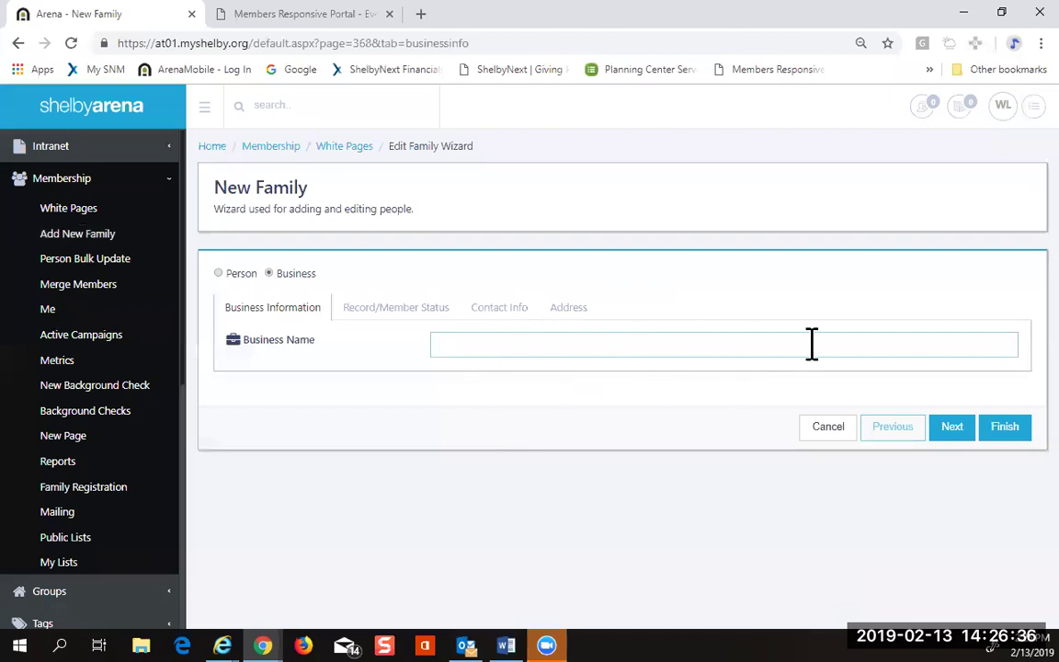
pyautogui.click(219, 274)
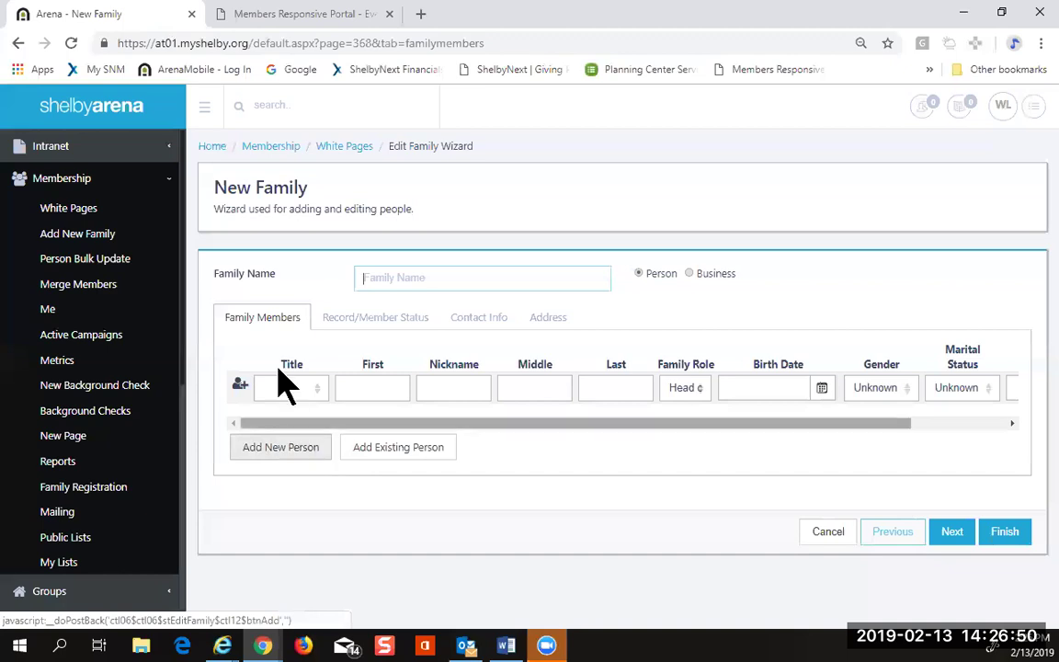
# Step: Review the new family's record and member status, contact info and address fields
pyautogui.click(373, 321)
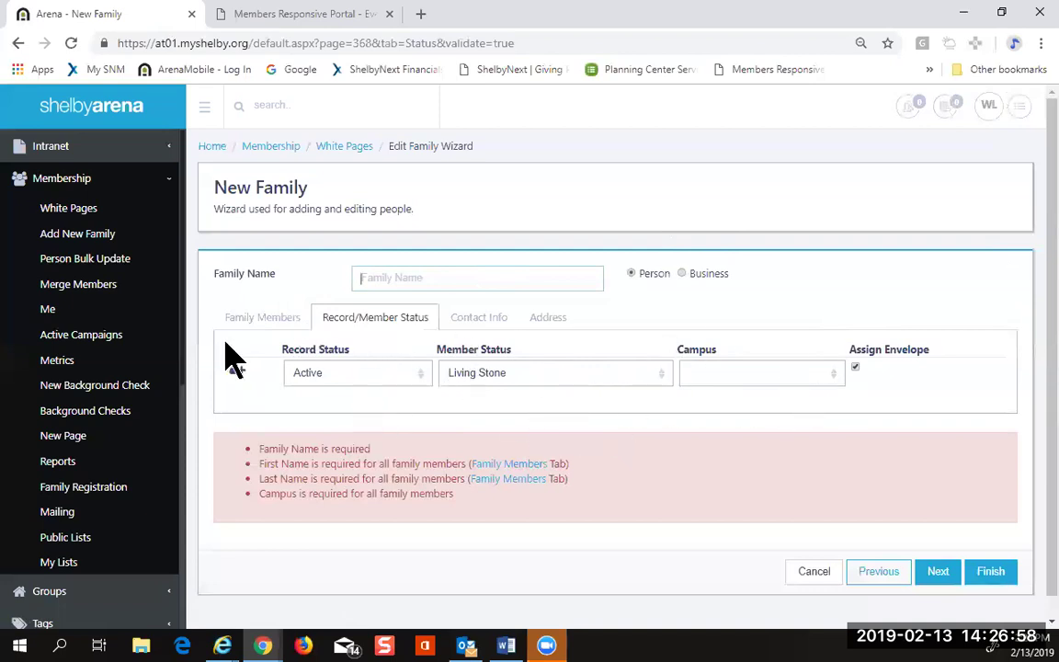
pyautogui.click(476, 327)
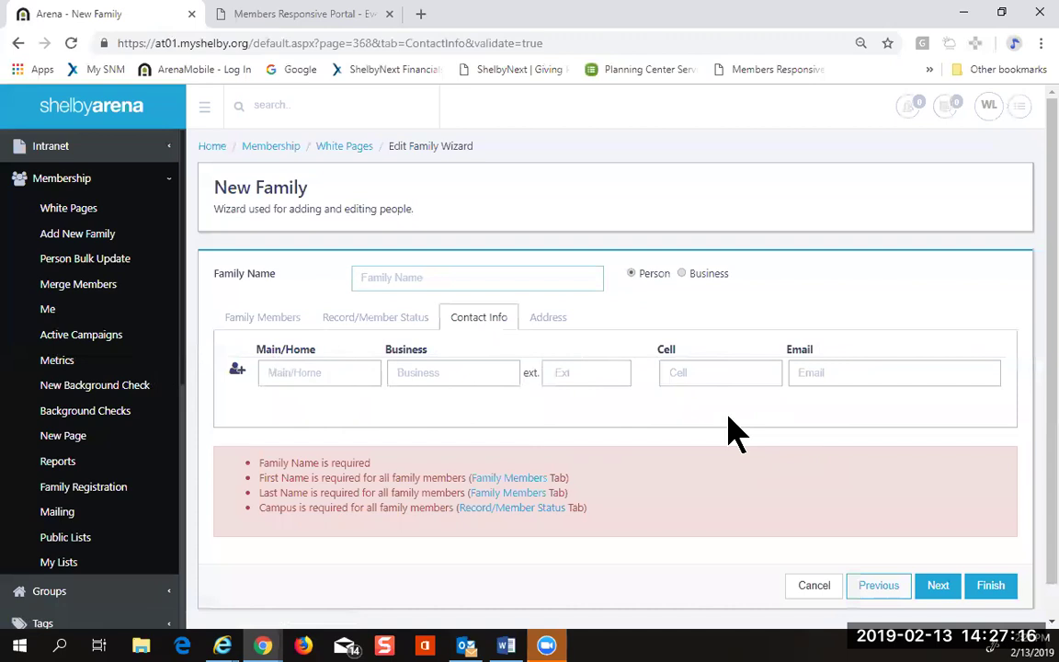
pyautogui.click(549, 318)
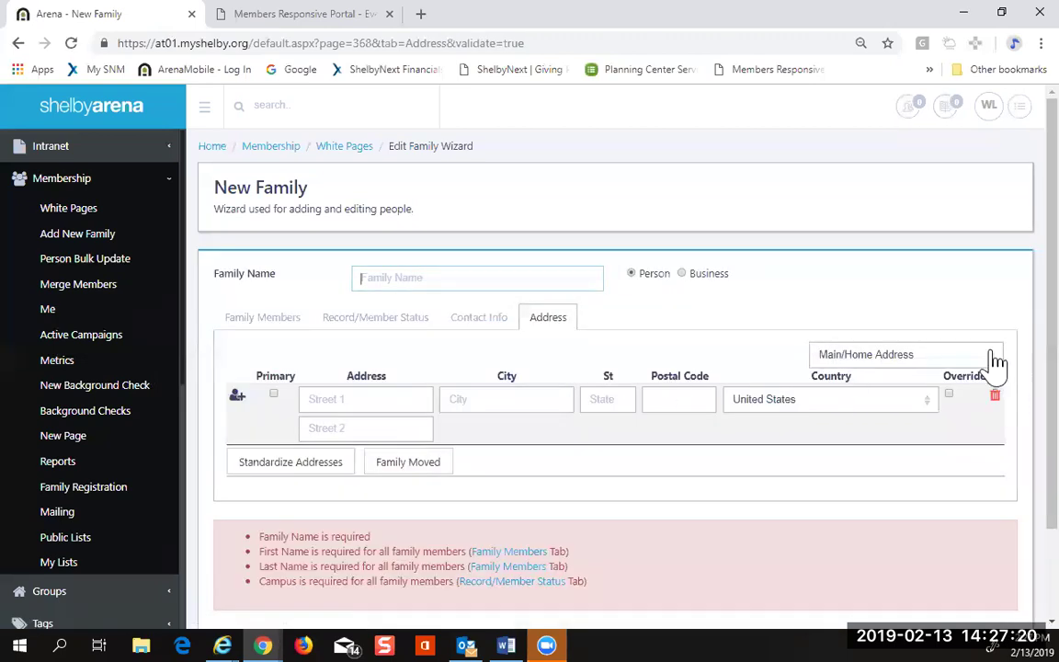
# Step: Examine the available address types and the Standardize Addresses and Family Moved options for the new family's address
pyautogui.click(996, 368)
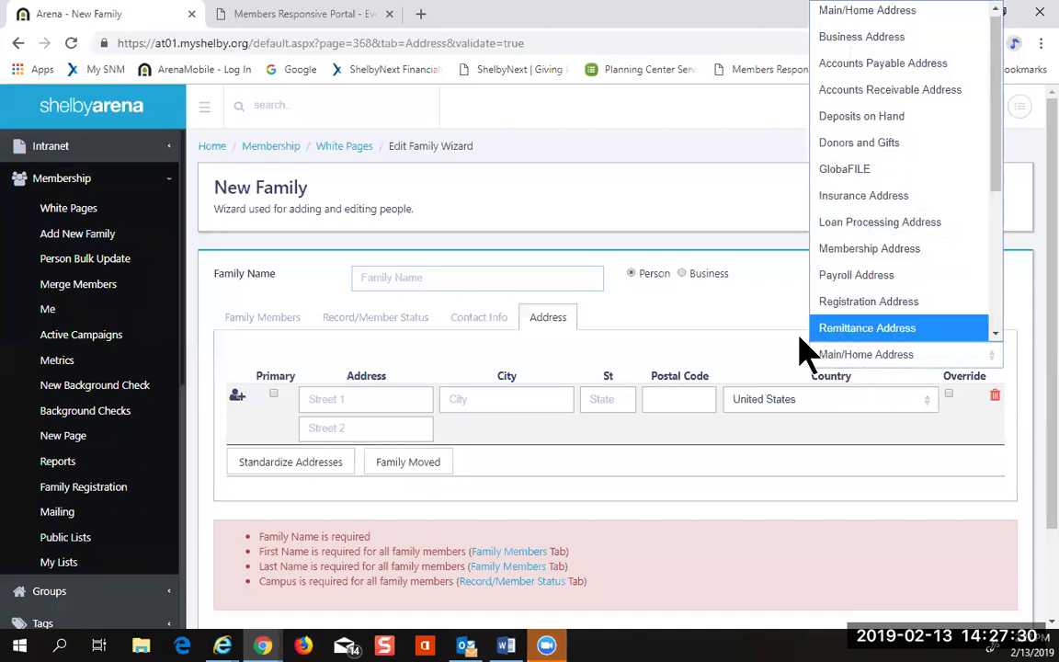
pyautogui.click(735, 368)
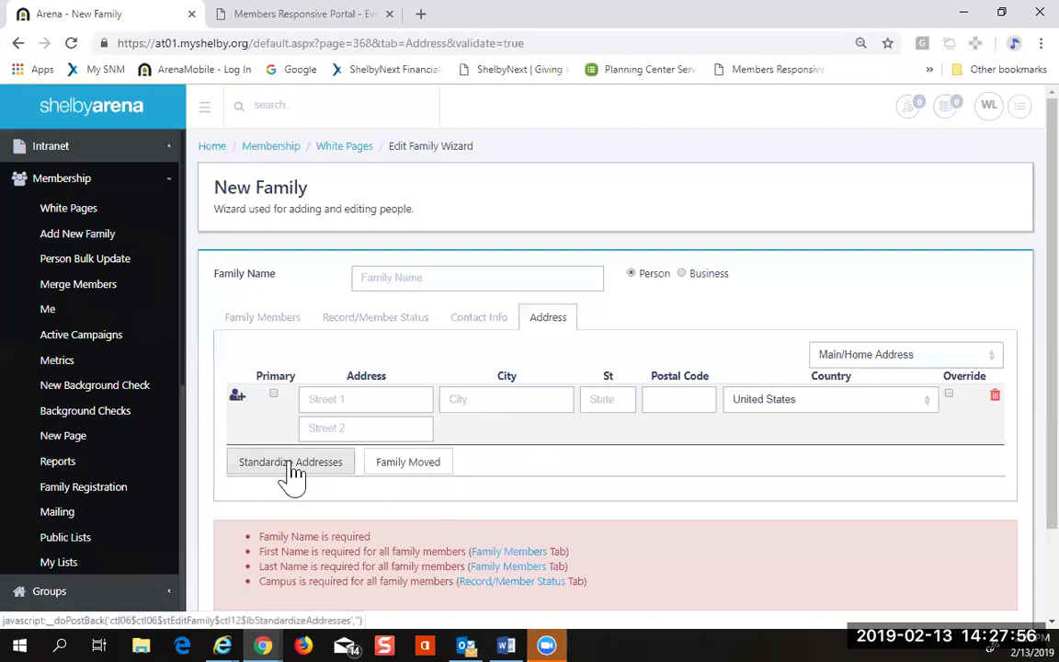
pyautogui.click(401, 467)
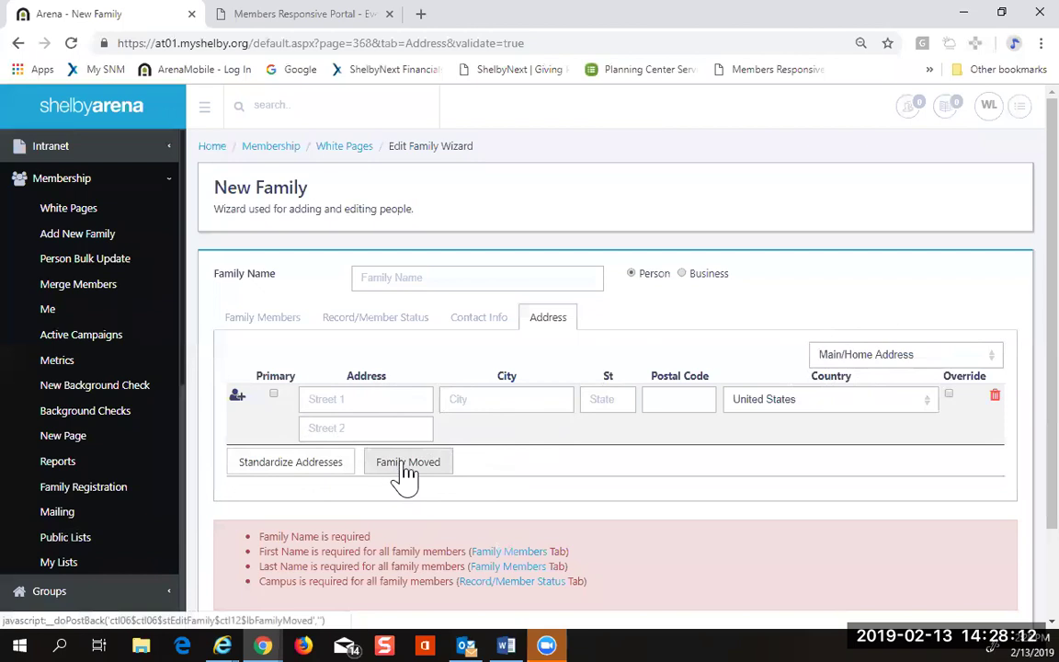
pyautogui.click(981, 357)
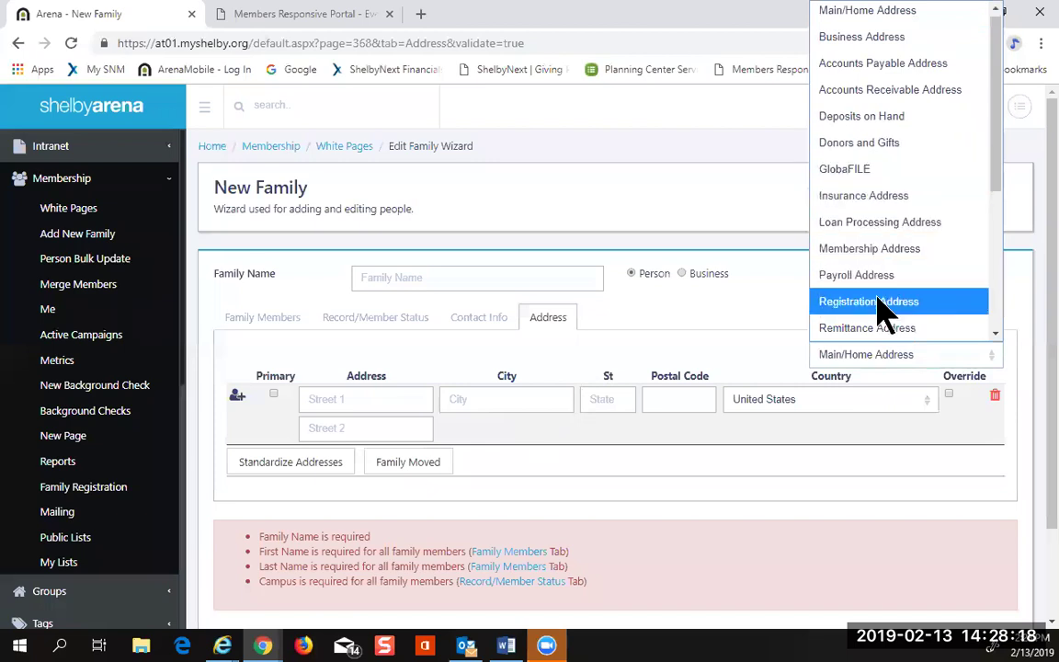
pyautogui.click(591, 352)
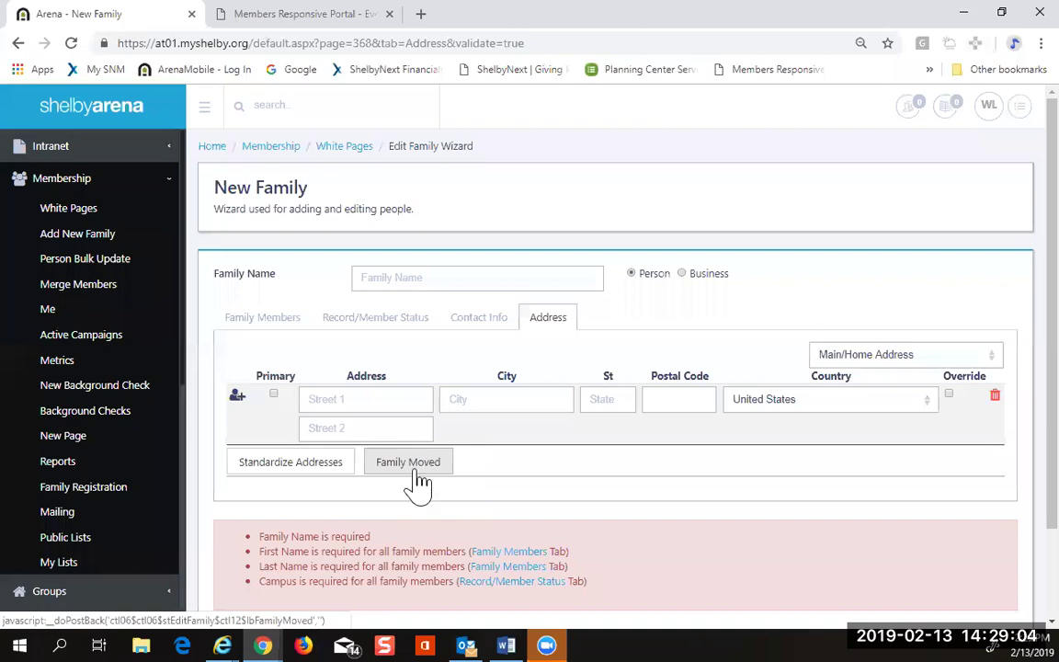
# Step: Open the signed-in user's own profile and open its addresses for editing
pyautogui.click(89, 318)
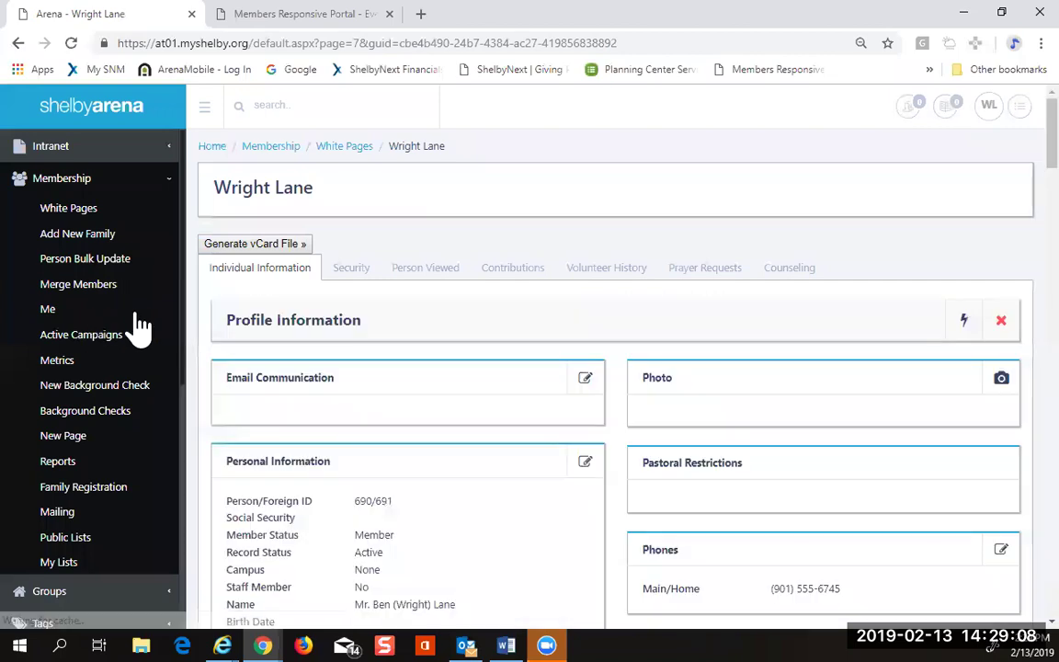
pyautogui.scroll(-5, 469, 451)
pyautogui.scroll(1, 469, 450)
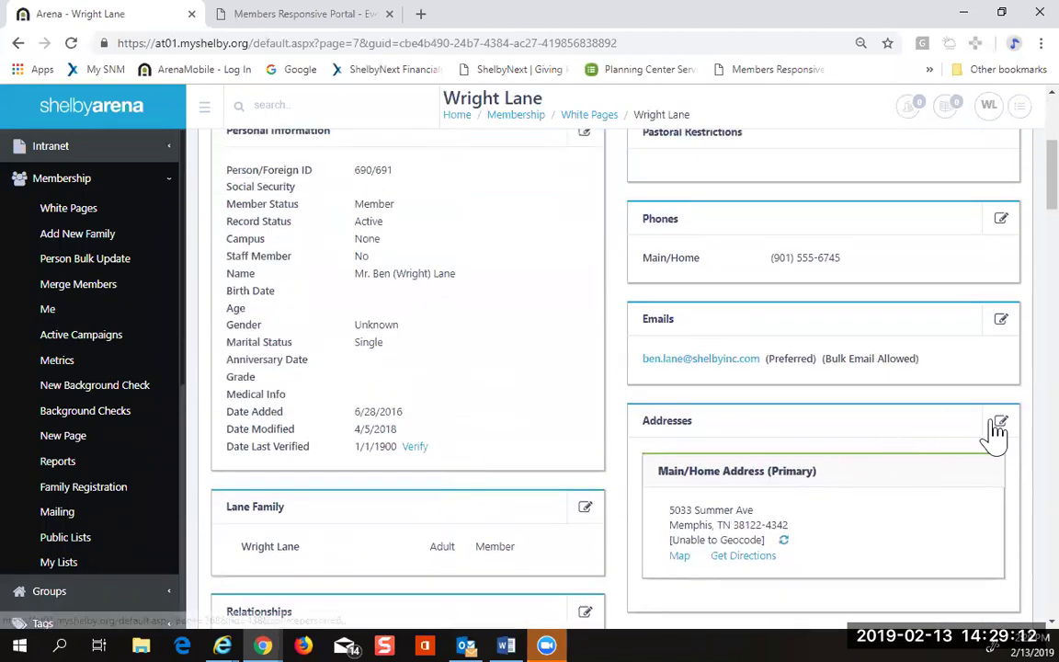
pyautogui.click(1000, 423)
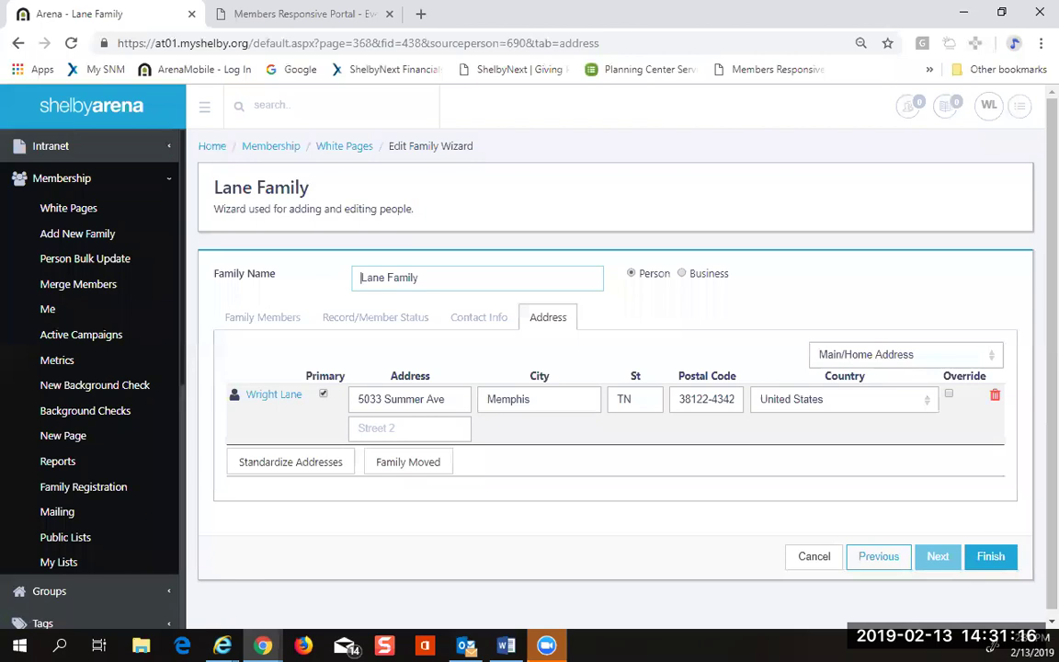
# Step: Return to the own profile and, in its personal information, set Record Status to Inactive and Inactive Reason to Deceased
pyautogui.click(78, 309)
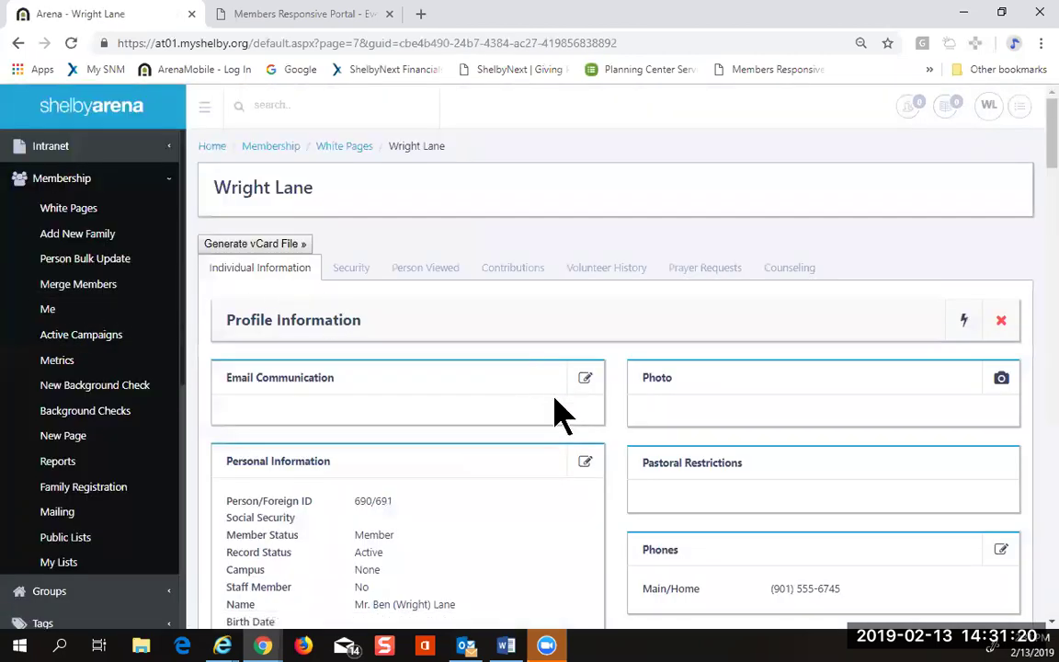
pyautogui.scroll(-3, 559, 414)
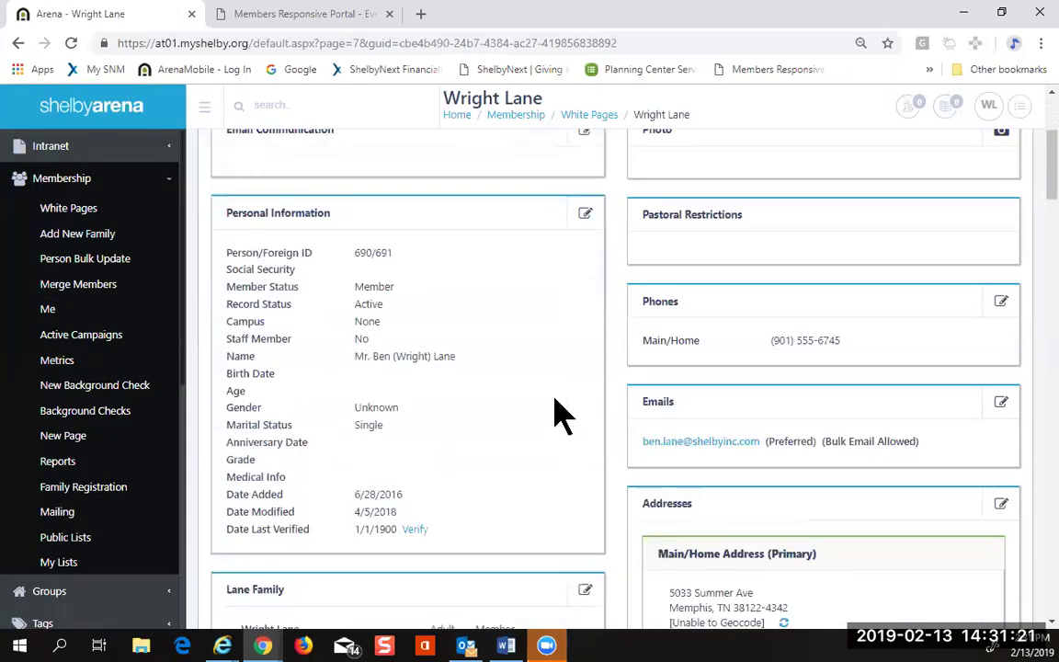
pyautogui.click(588, 217)
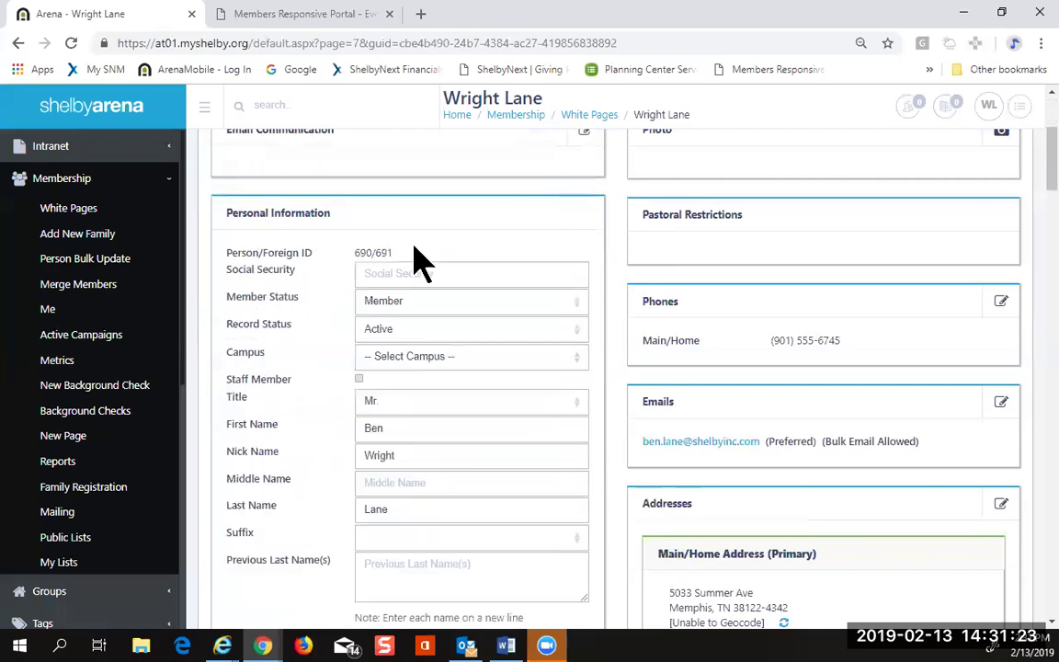
pyautogui.click(450, 332)
pyautogui.click(418, 382)
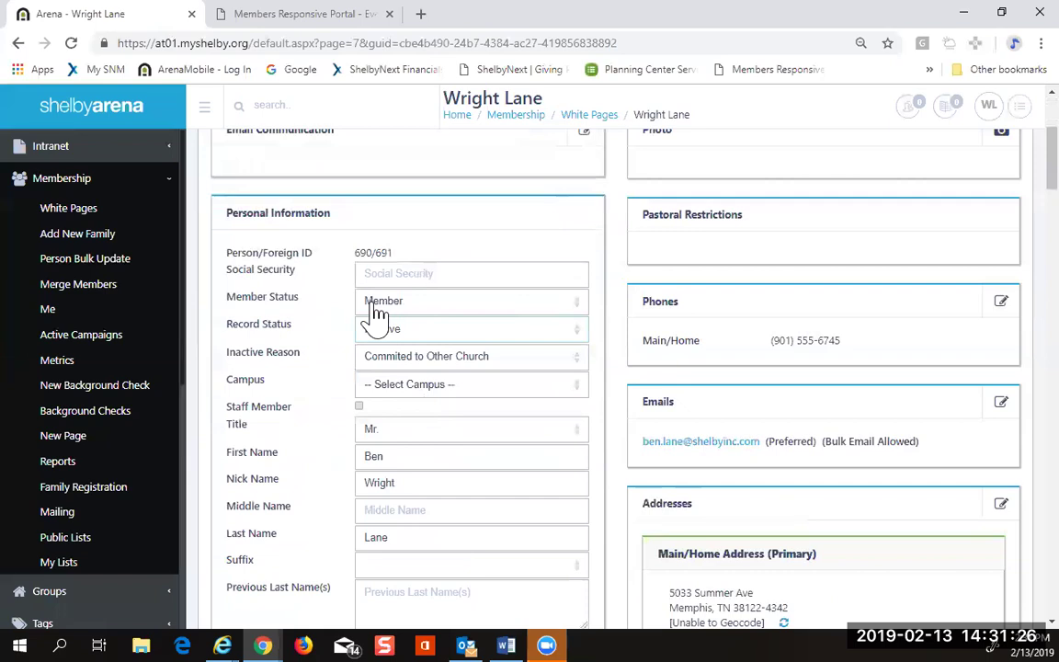
pyautogui.click(574, 363)
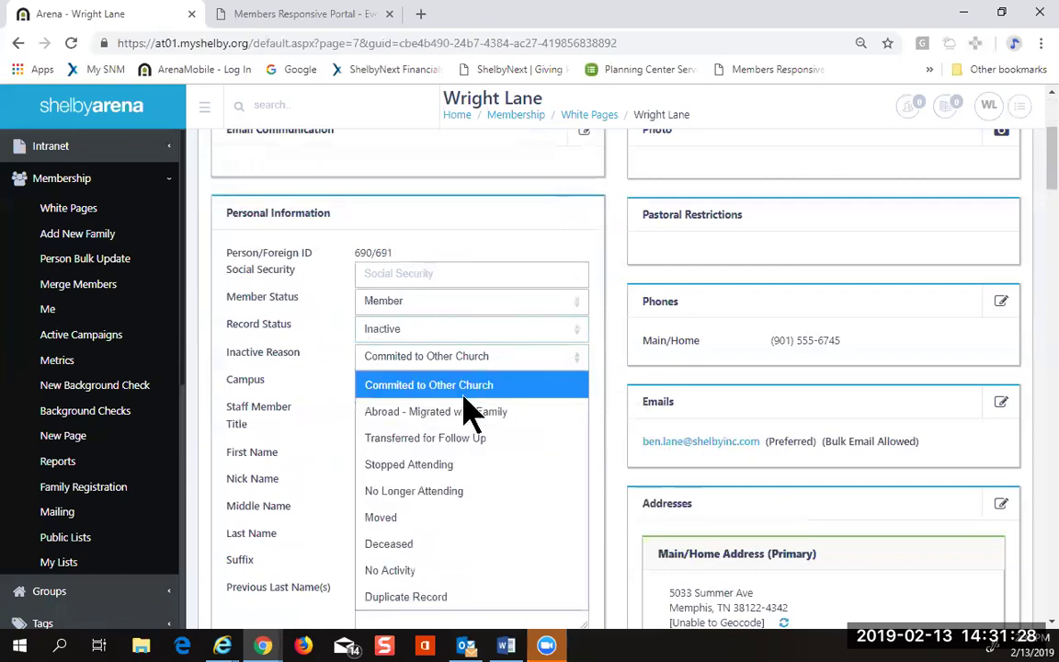
pyautogui.click(440, 543)
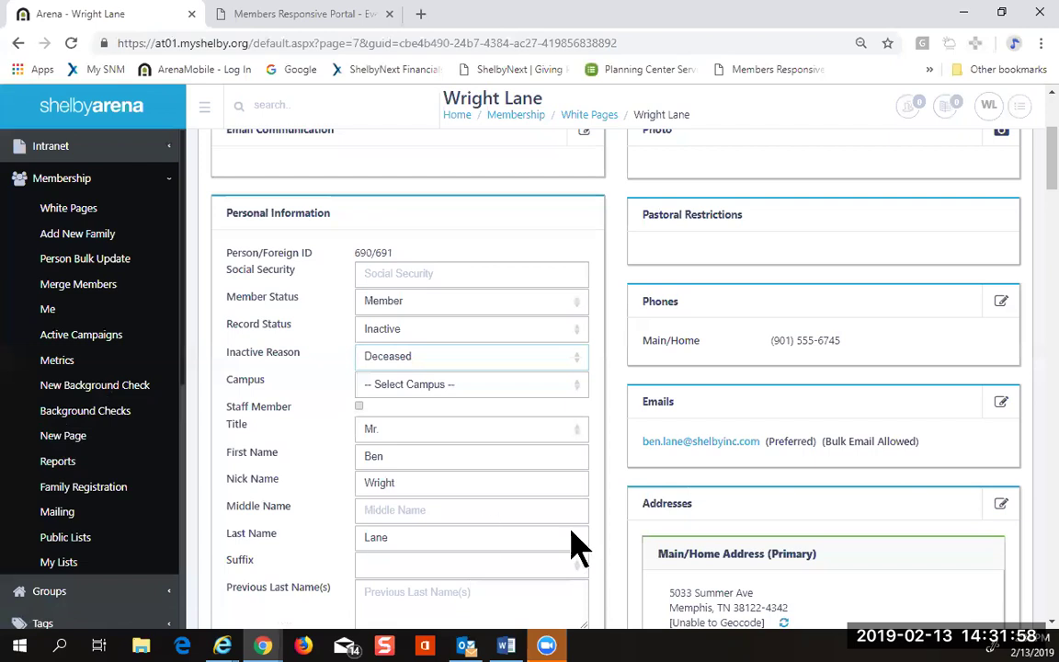
# Step: Reopen the own profile without saving the personal information and open its family for editing
pyautogui.click(79, 311)
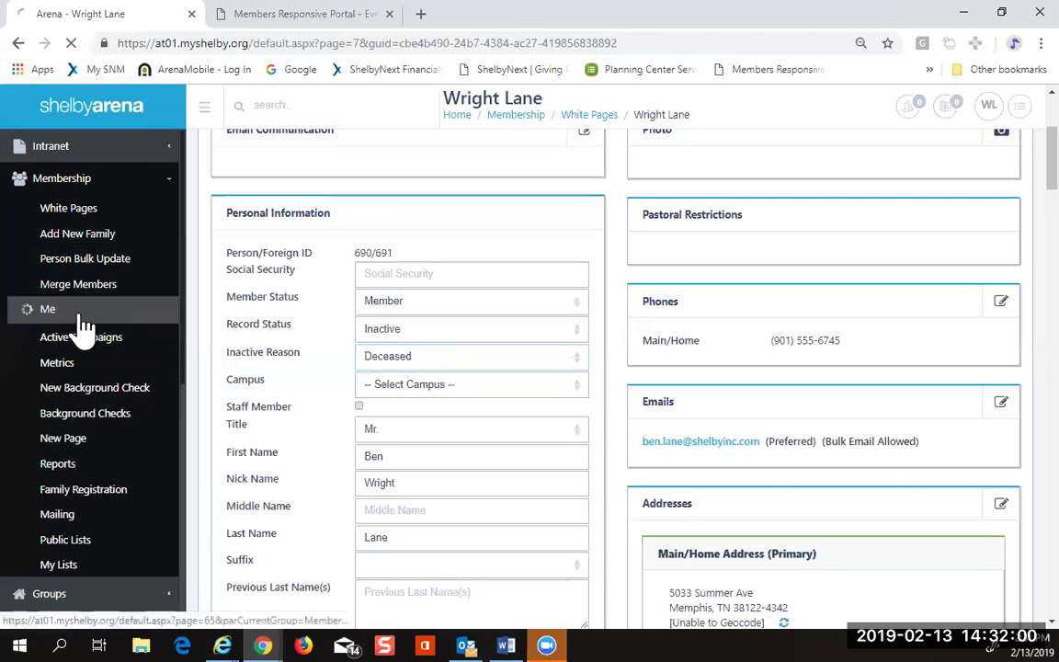
pyautogui.scroll(-3, 515, 471)
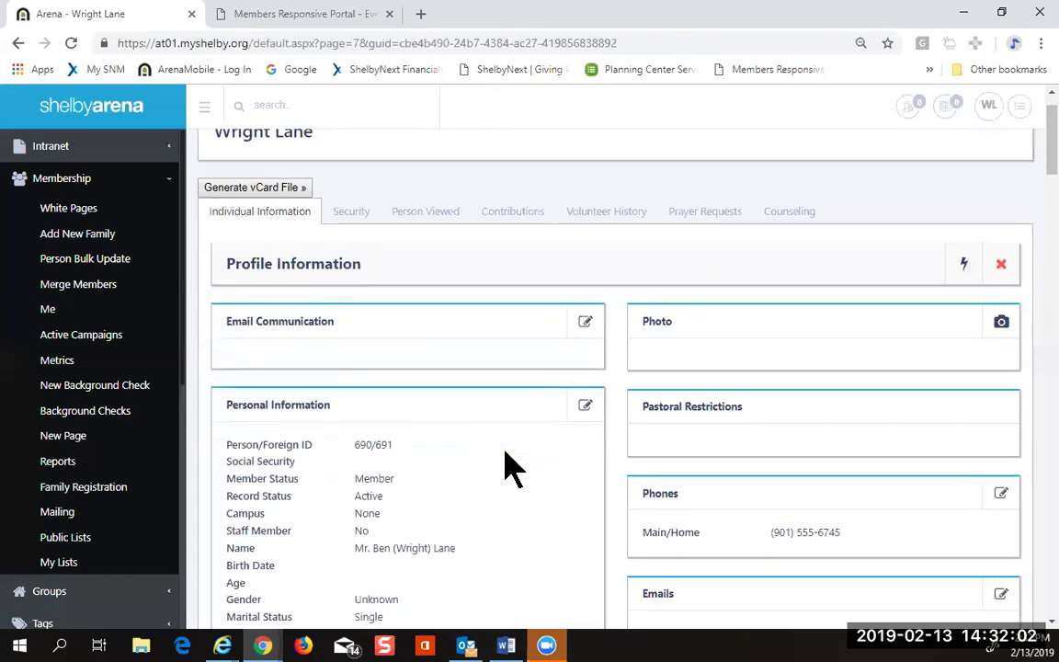
pyautogui.scroll(-2, 513, 469)
pyautogui.click(582, 343)
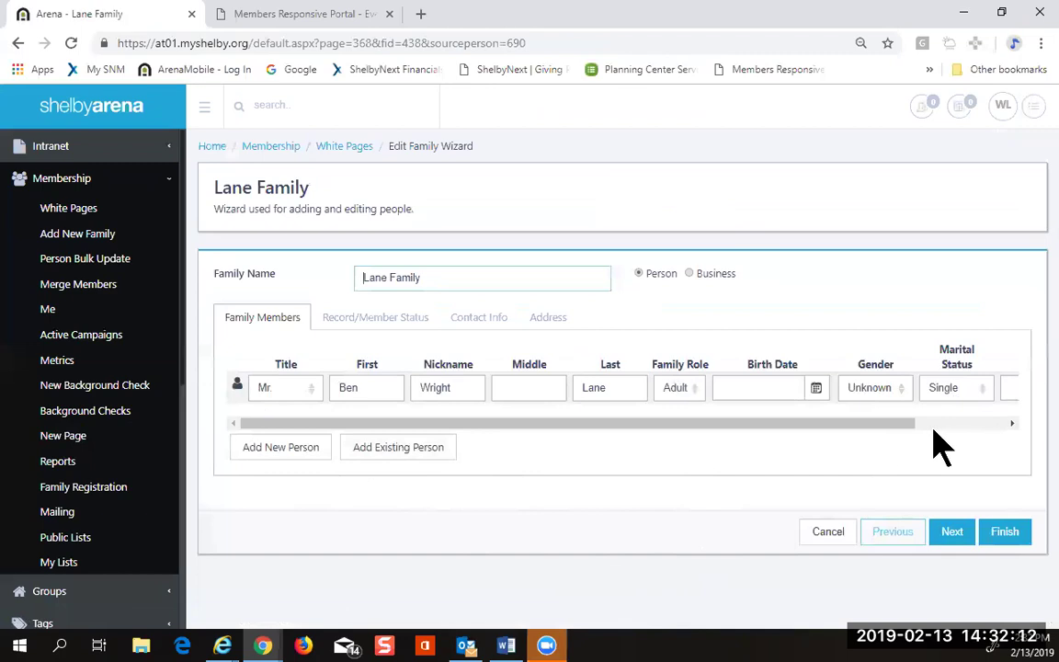
# Step: Add a new person row to the family and review its member, record status and contact fields
pyautogui.click(274, 452)
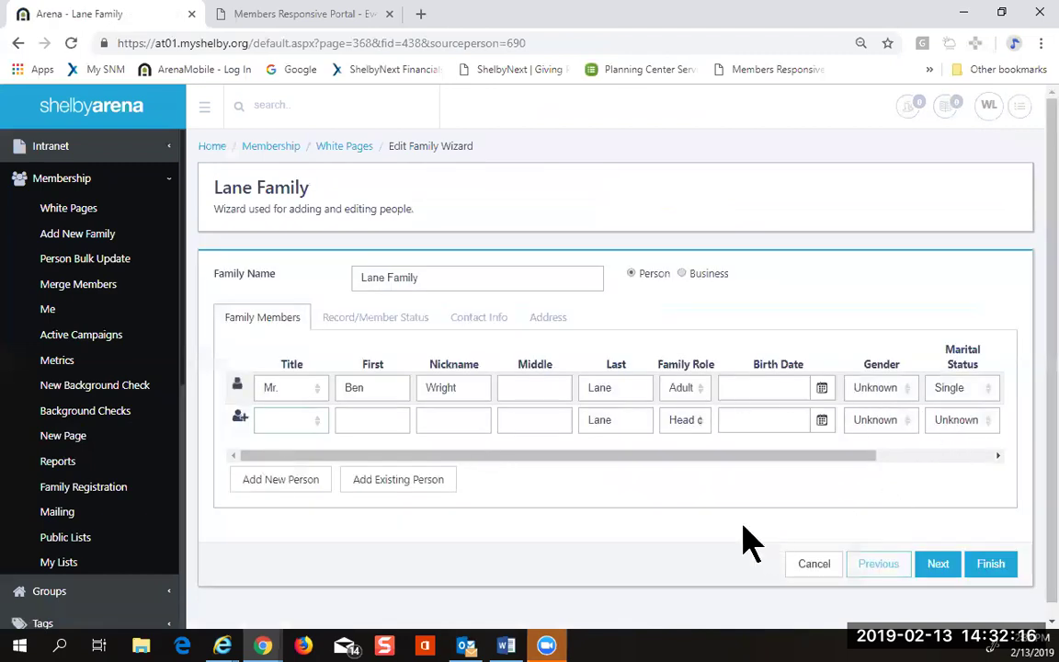
pyautogui.moveTo(652, 454); pyautogui.dragTo(926, 418)
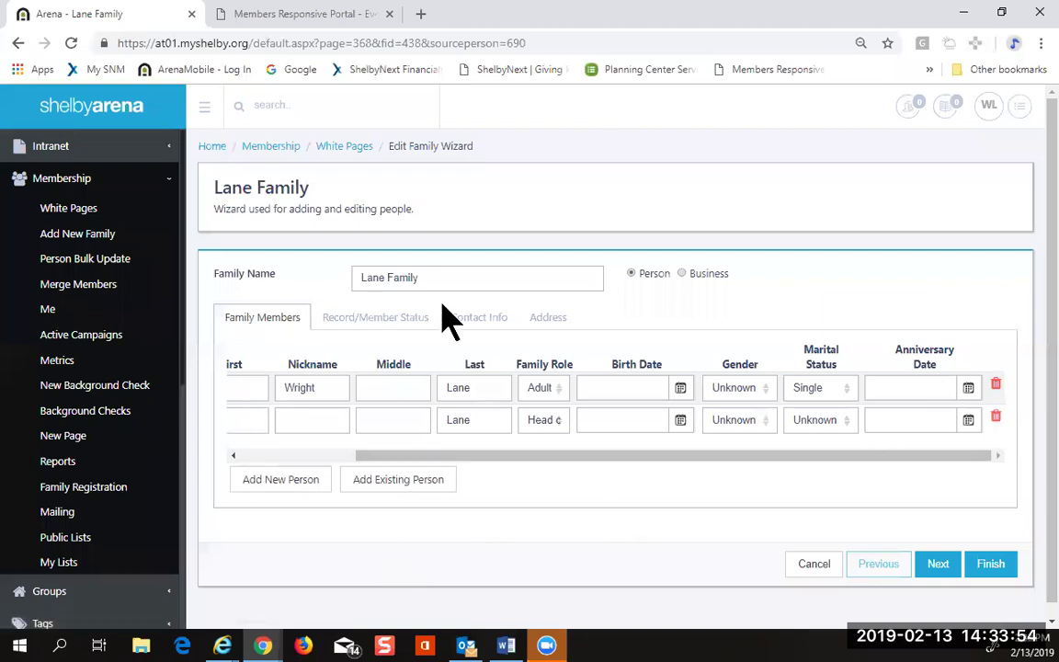
pyautogui.click(398, 326)
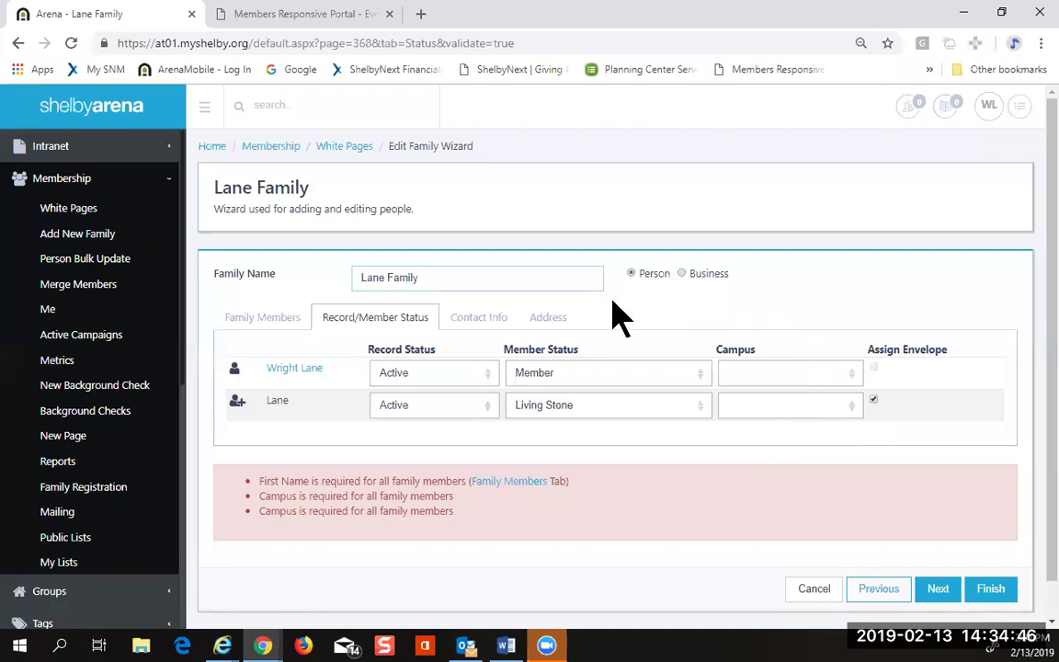
pyautogui.click(488, 320)
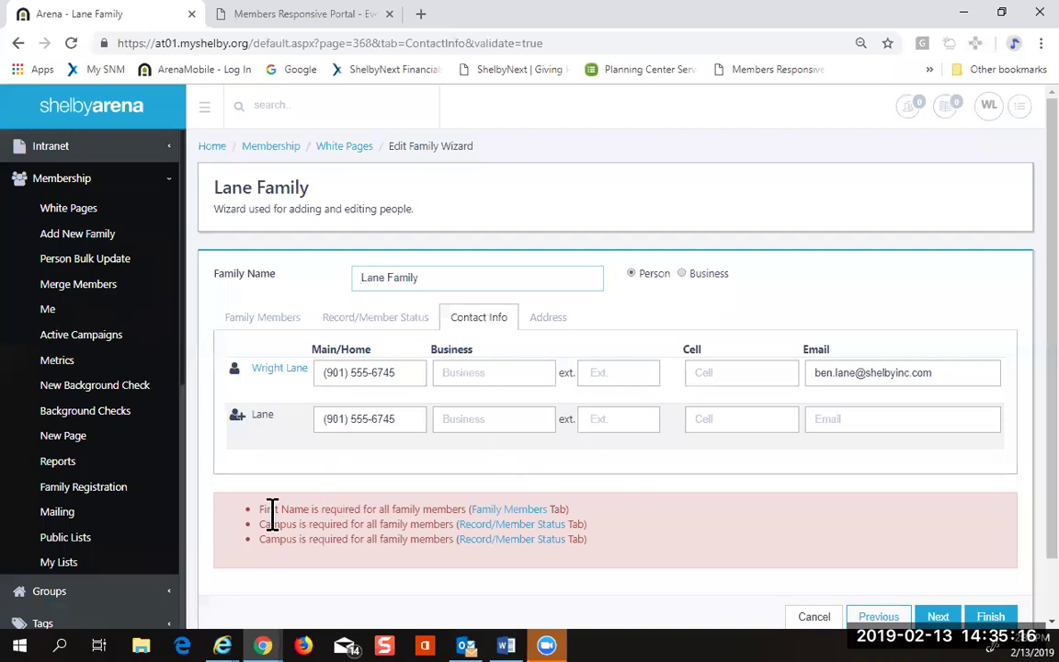
# Step: Remove the blank new person from the family and view the remaining member's record and member status
pyautogui.click(261, 321)
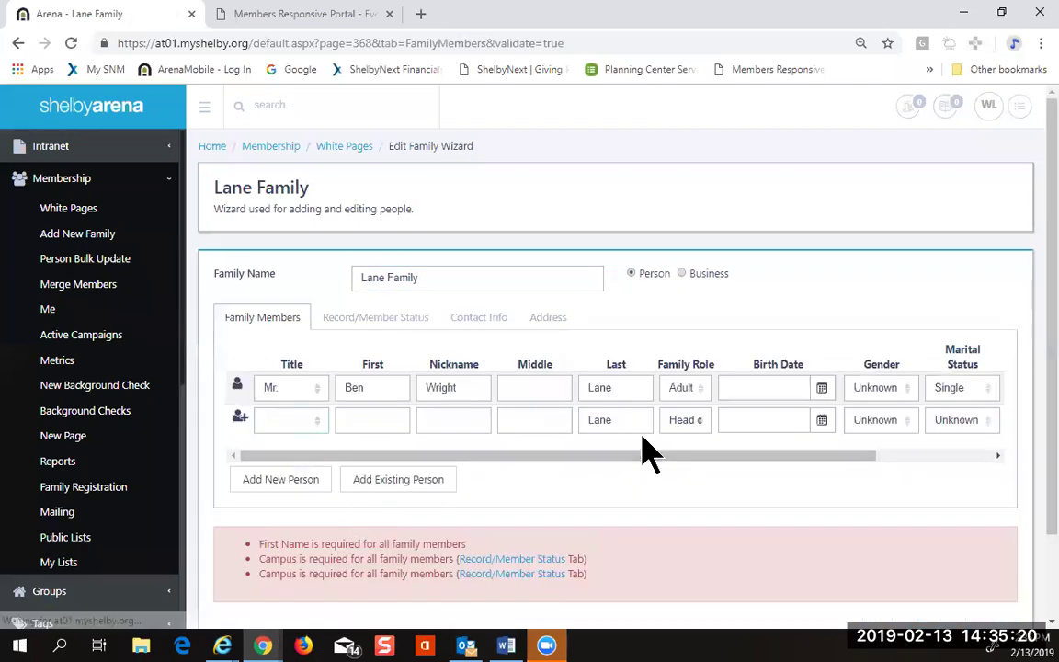
pyautogui.moveTo(699, 456); pyautogui.dragTo(856, 455)
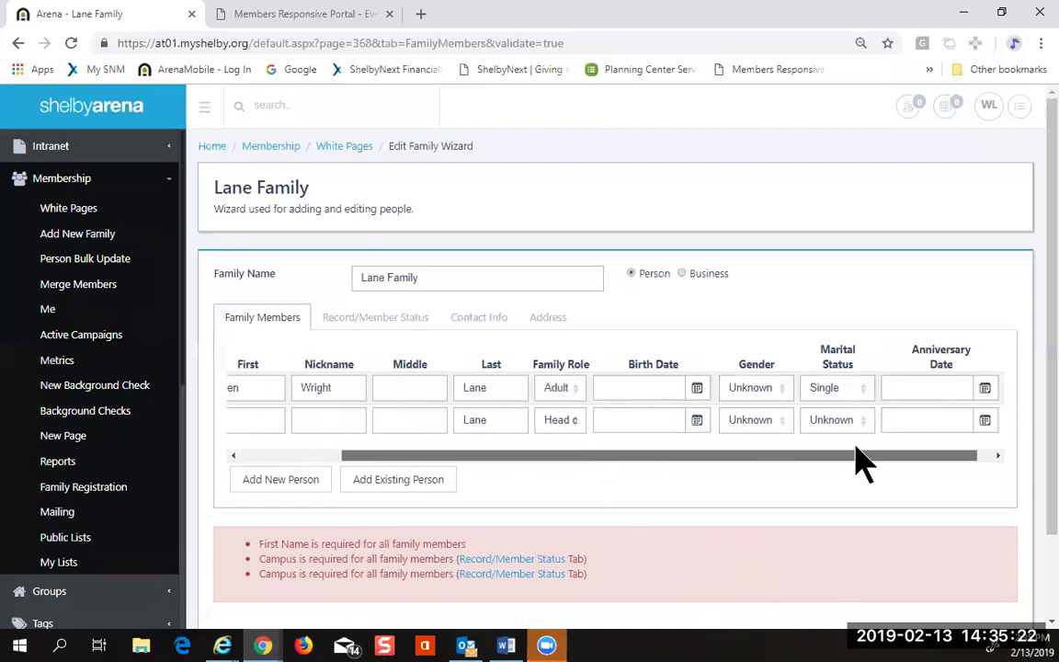
pyautogui.click(997, 418)
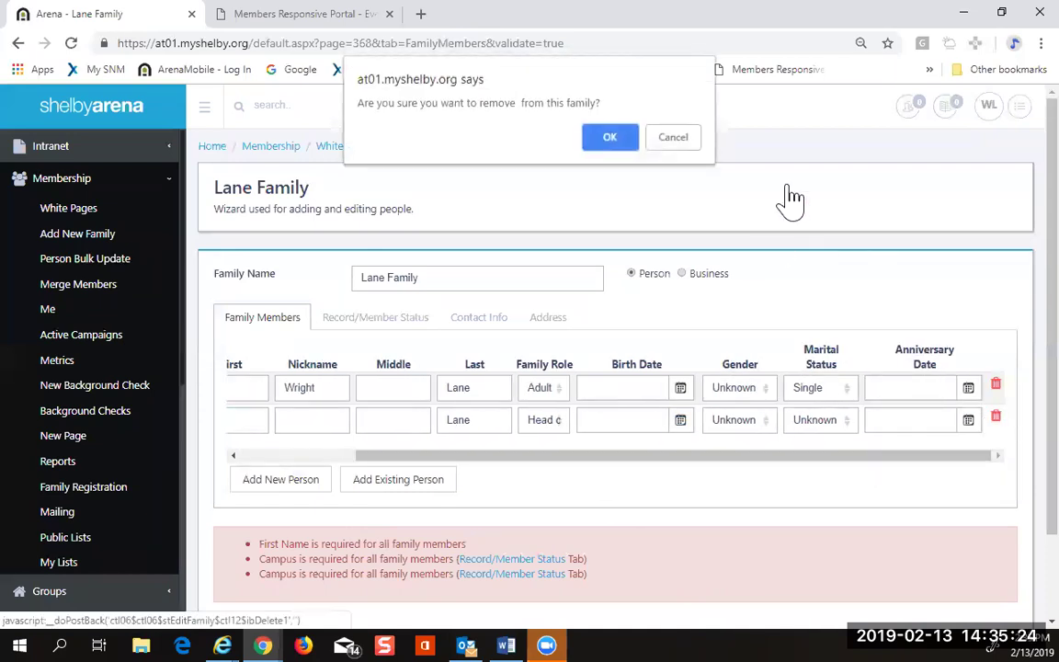
pyautogui.click(611, 138)
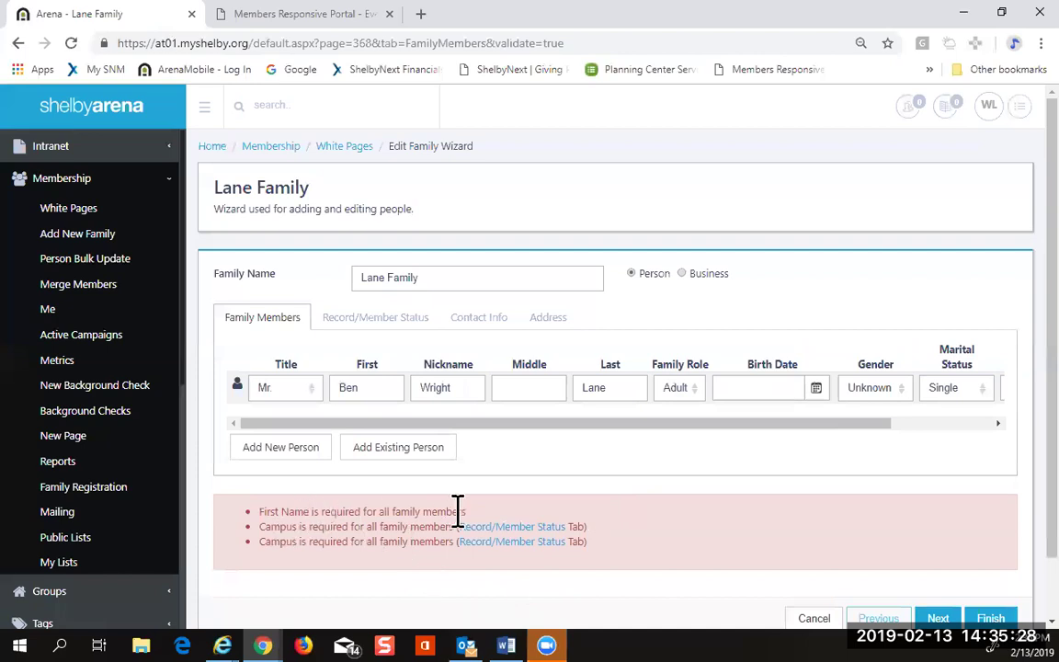
pyautogui.click(377, 323)
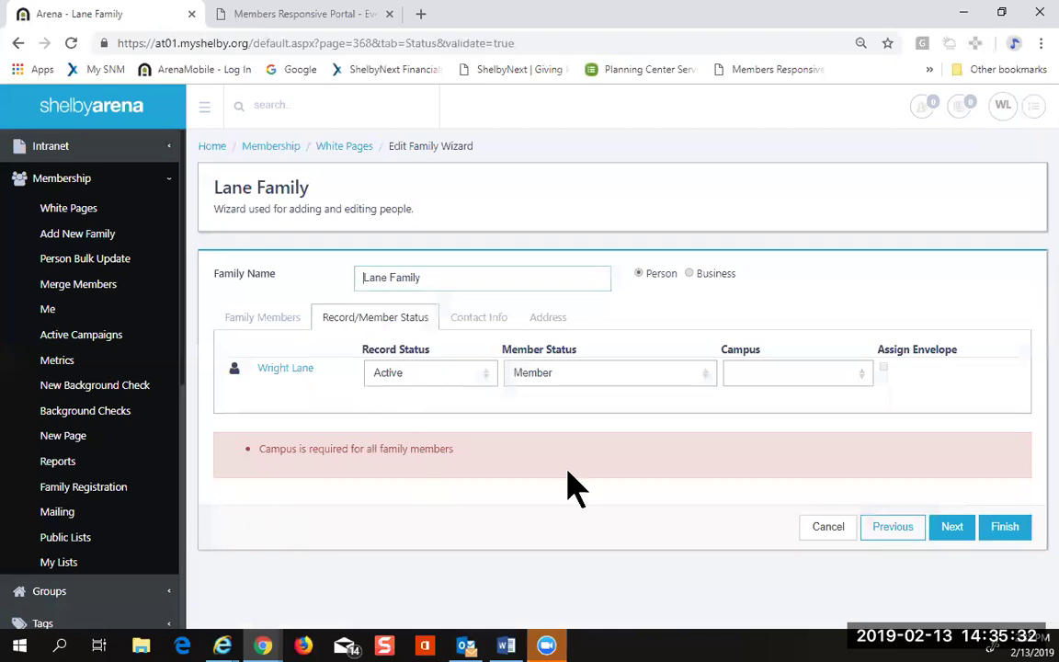
# Step: Set the remaining family member's campus to Main Campus and finish the family wizard
pyautogui.click(781, 375)
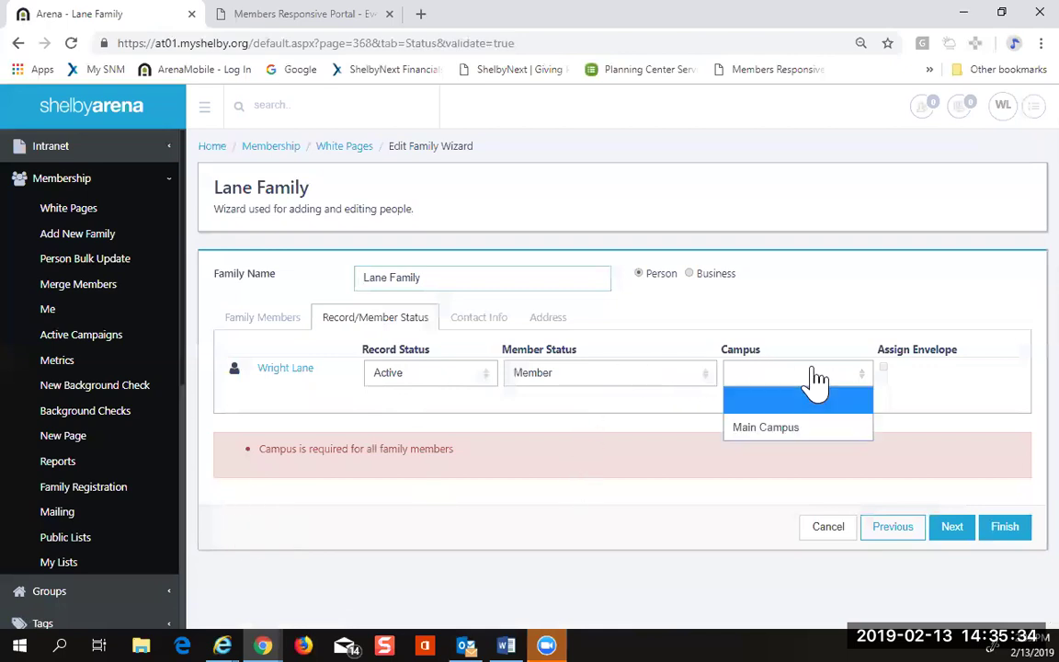
pyautogui.click(763, 429)
pyautogui.click(956, 530)
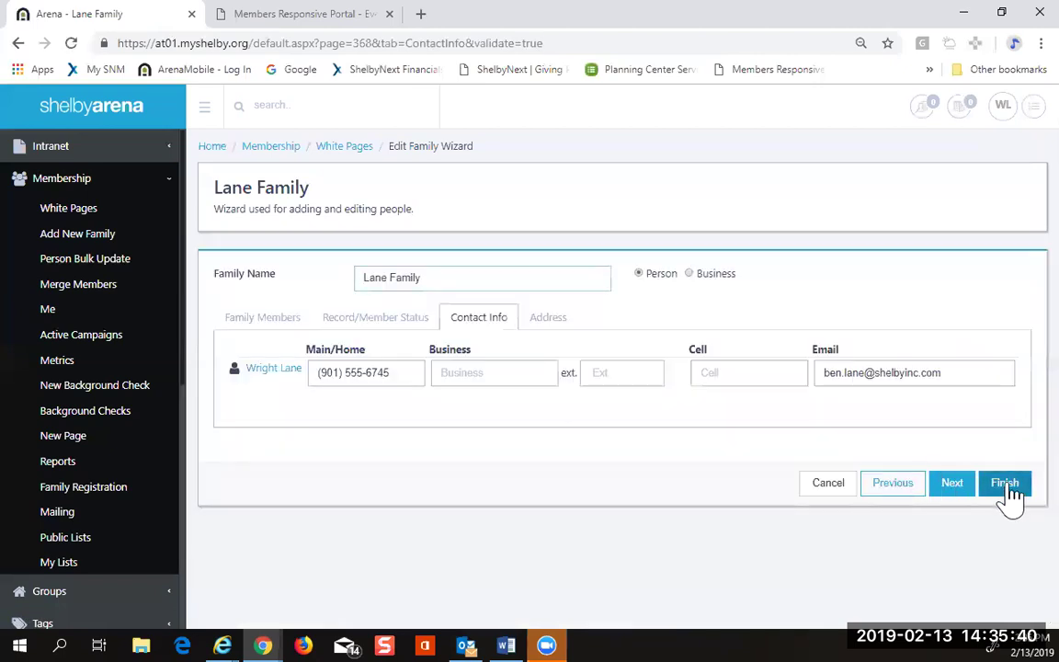
pyautogui.click(1012, 494)
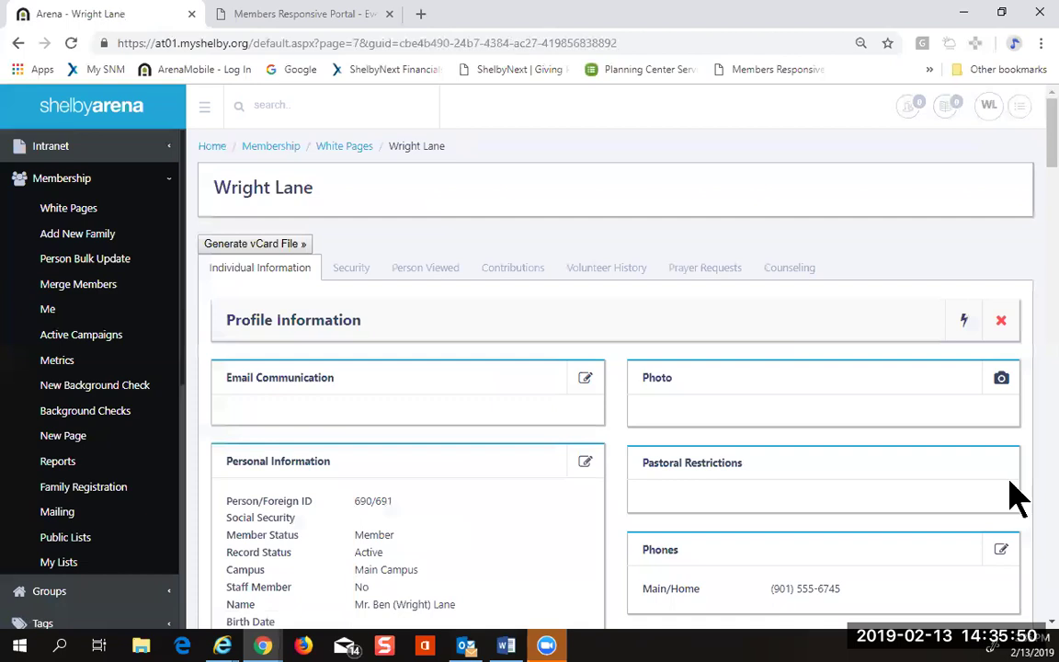
# Step: Open the emails on the own profile for editing and view their active, bulk email and note options
pyautogui.scroll(-3, 951, 515)
pyautogui.scroll(-1, 940, 515)
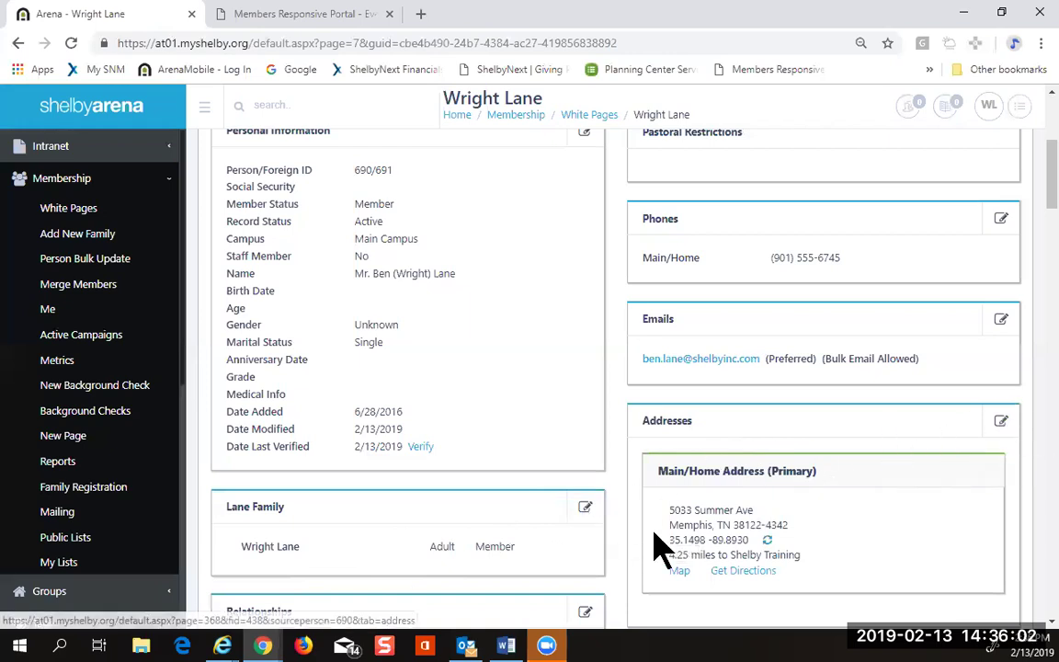
pyautogui.click(1001, 321)
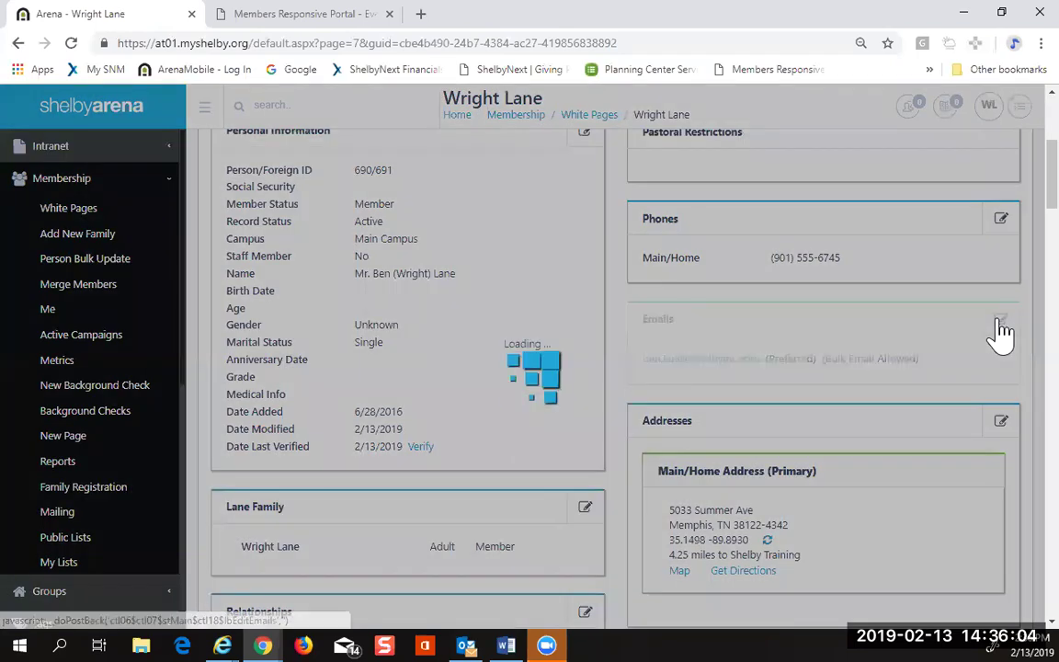
pyautogui.scroll(-3, 737, 472)
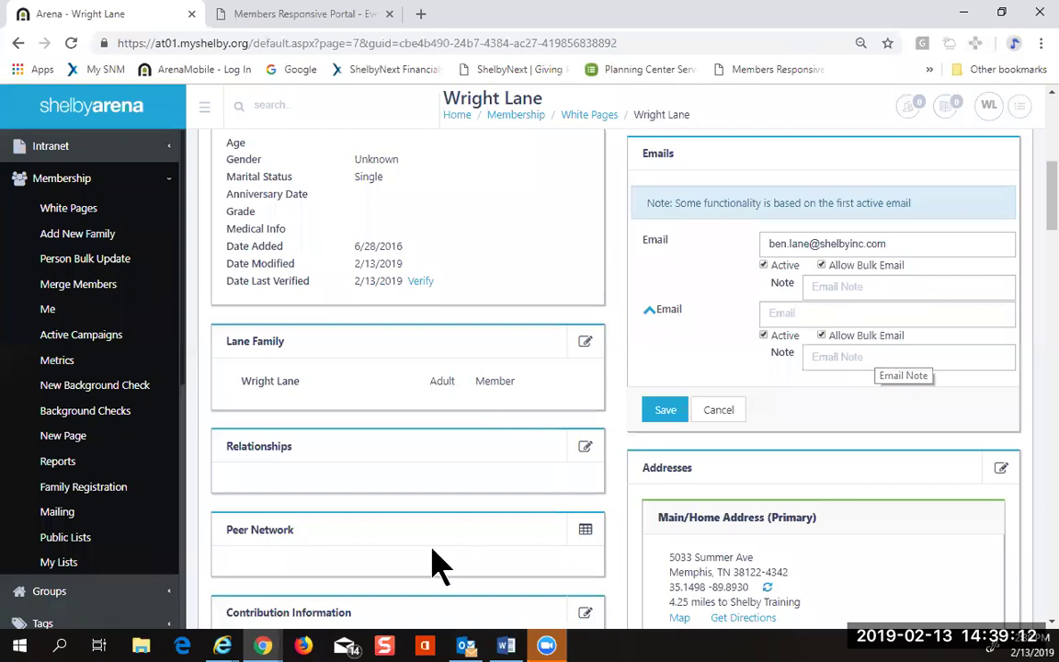
# Step: Leave the profile and open the Headquarters appointments list
pyautogui.scroll(-3, 433, 562)
pyautogui.scroll(-5, 255, 504)
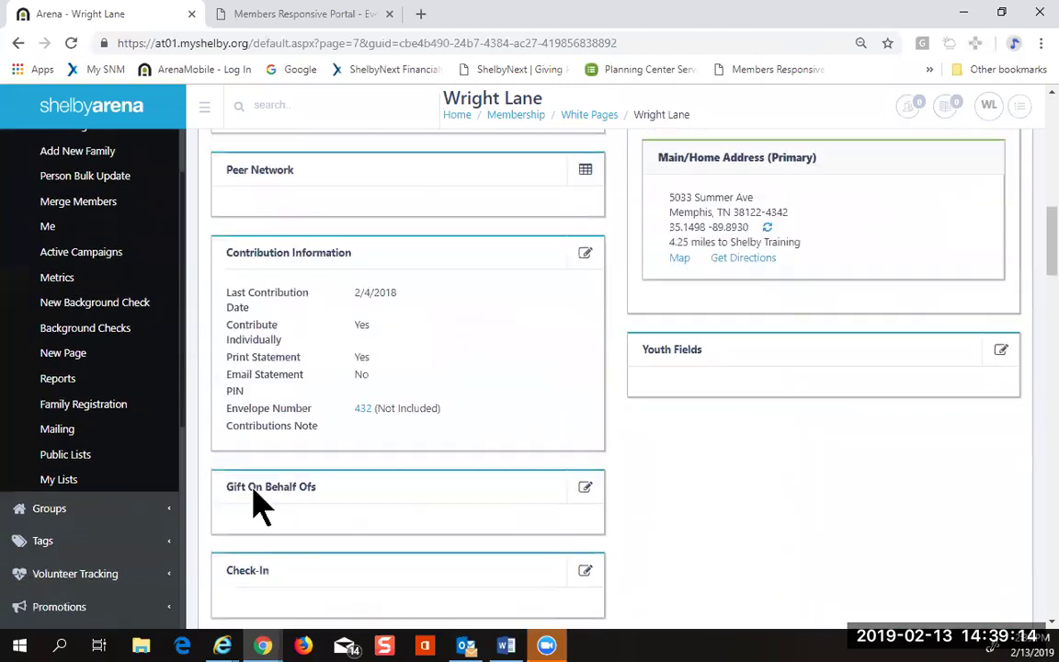
pyautogui.scroll(-4, 57, 476)
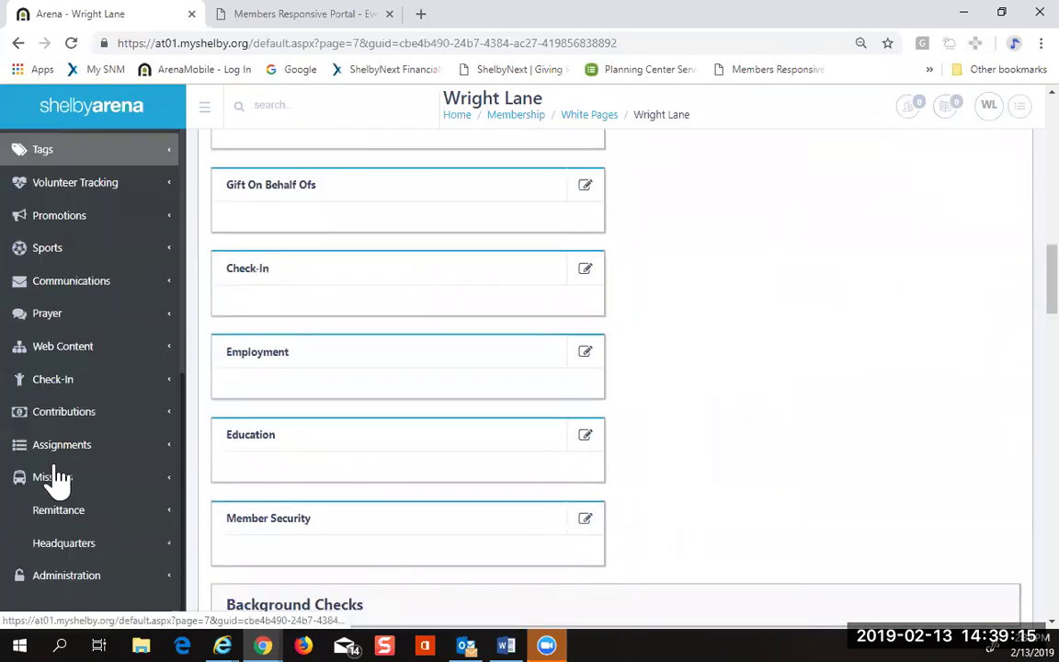
pyautogui.click(95, 554)
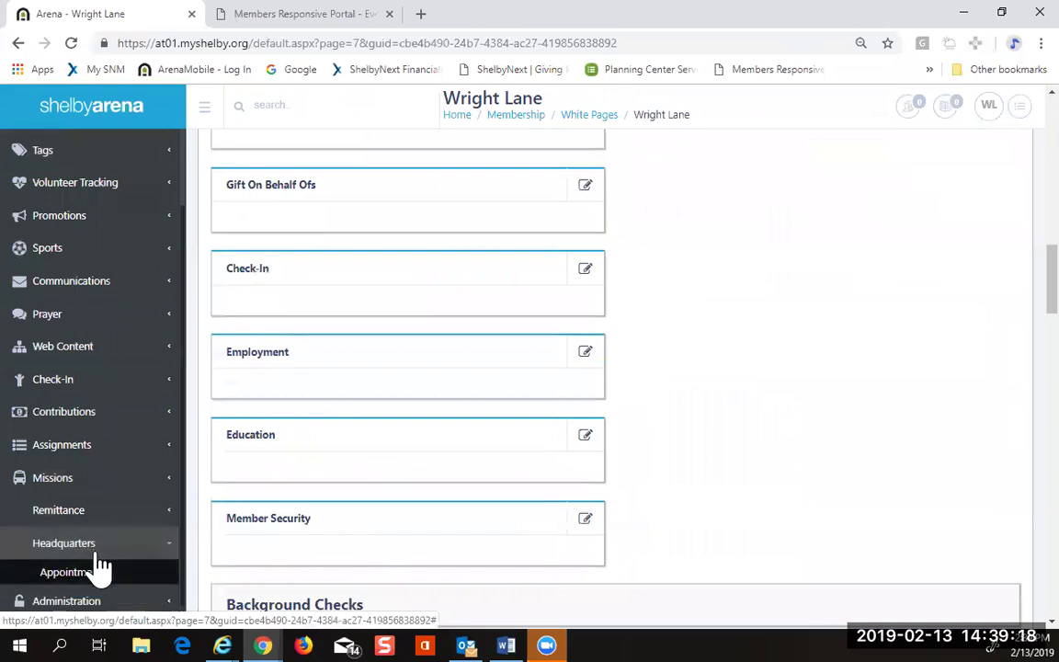
pyautogui.click(103, 570)
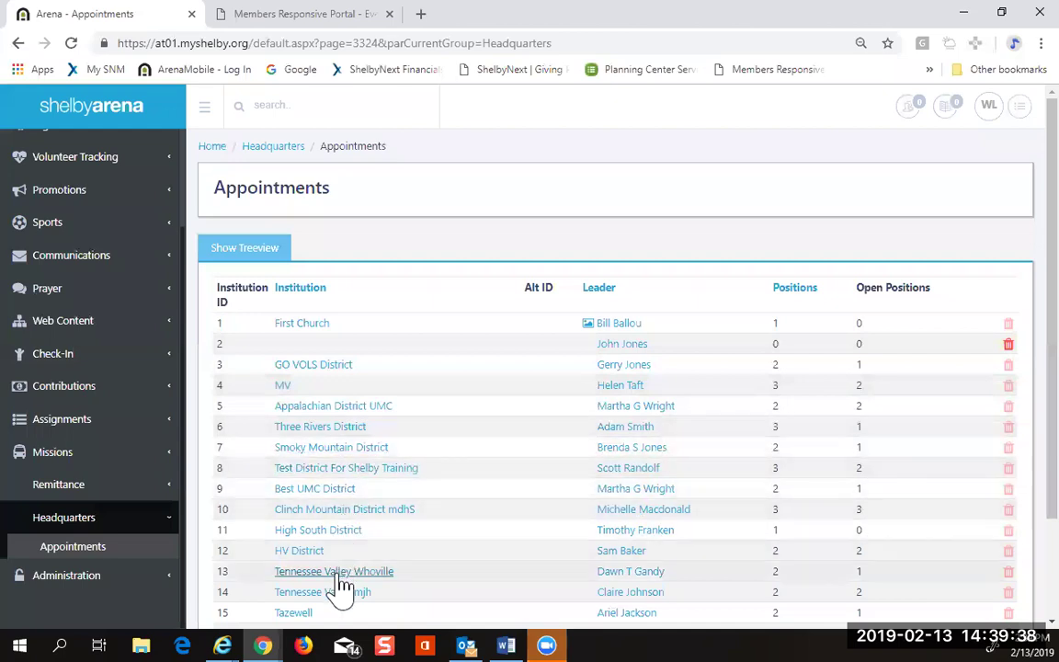
# Step: Delete the institution without a name, ID 2, from the appointments list
pyautogui.scroll(-1, 425, 468)
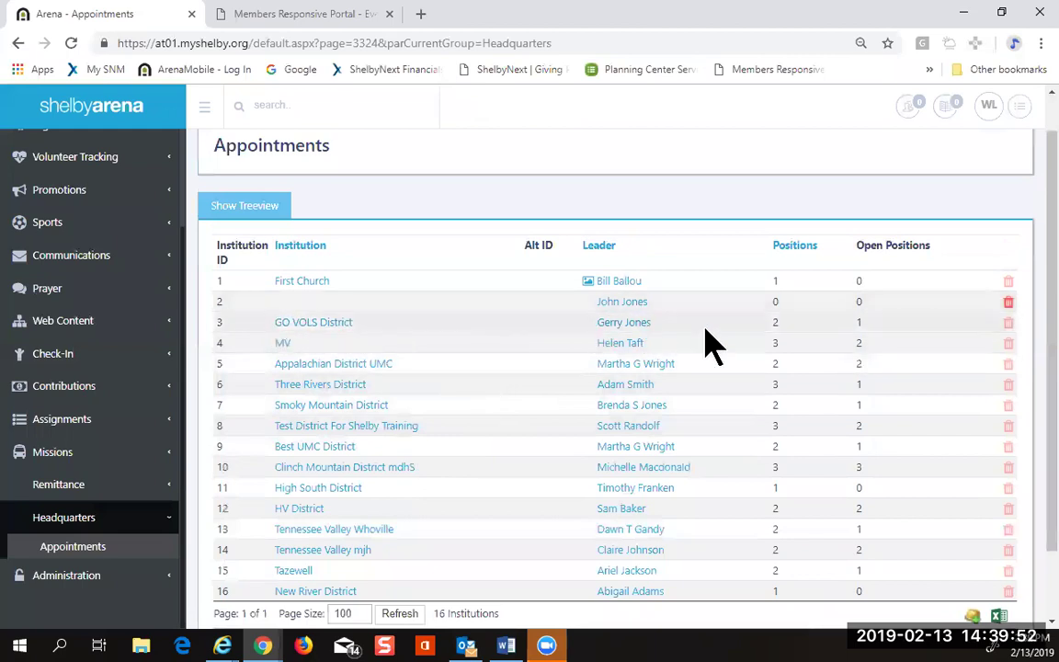
pyautogui.click(1008, 304)
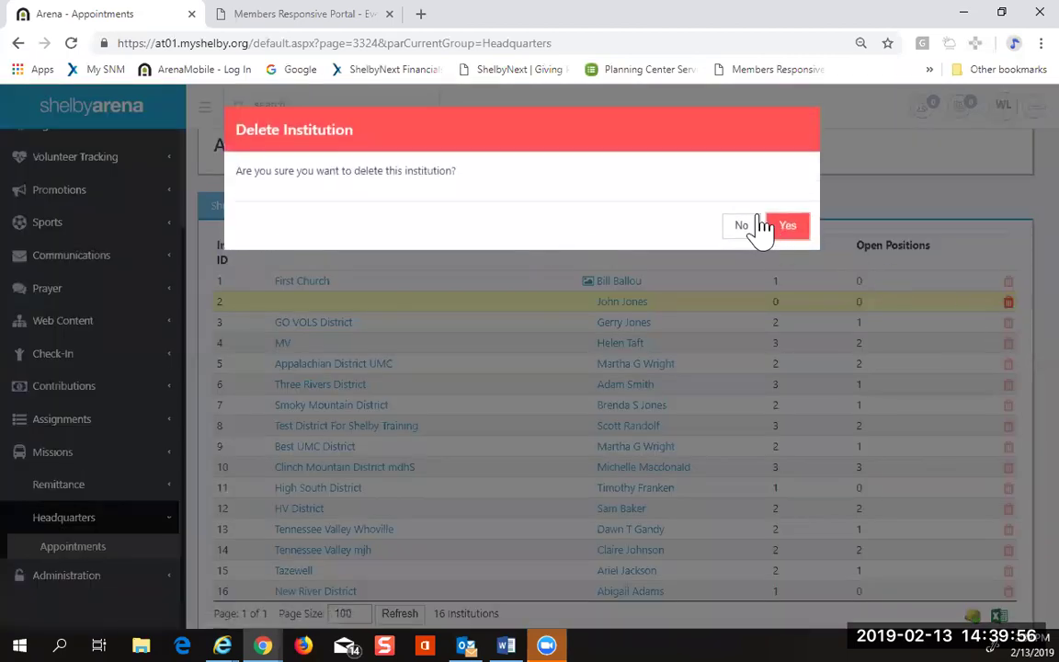
pyautogui.click(791, 226)
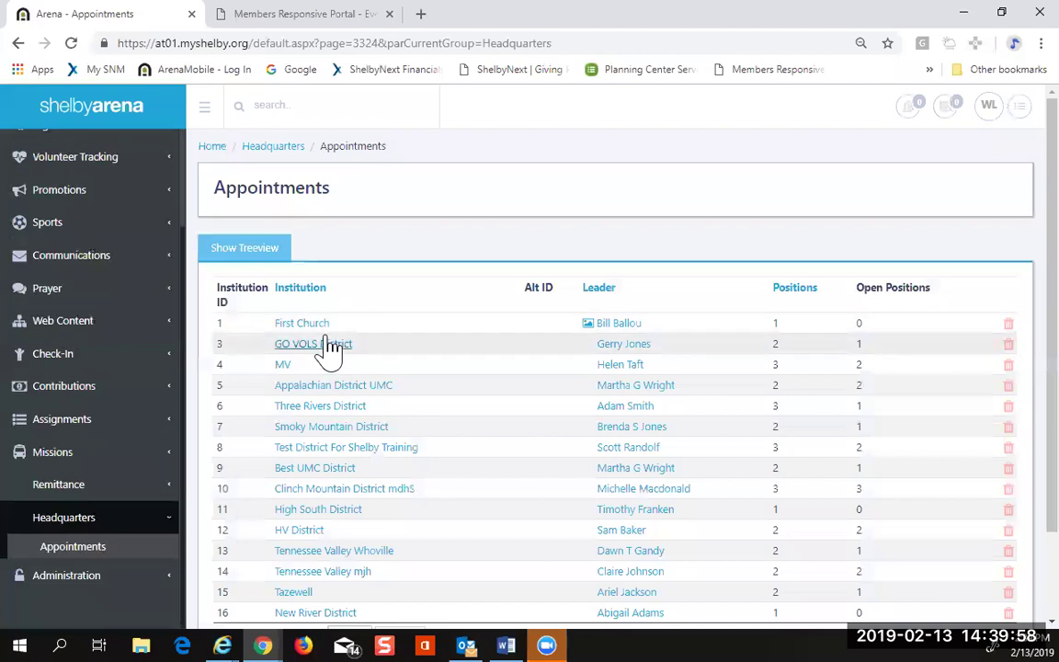
# Step: Open the First Church institution and view its Lead Pastor position with the appointments
pyautogui.click(304, 324)
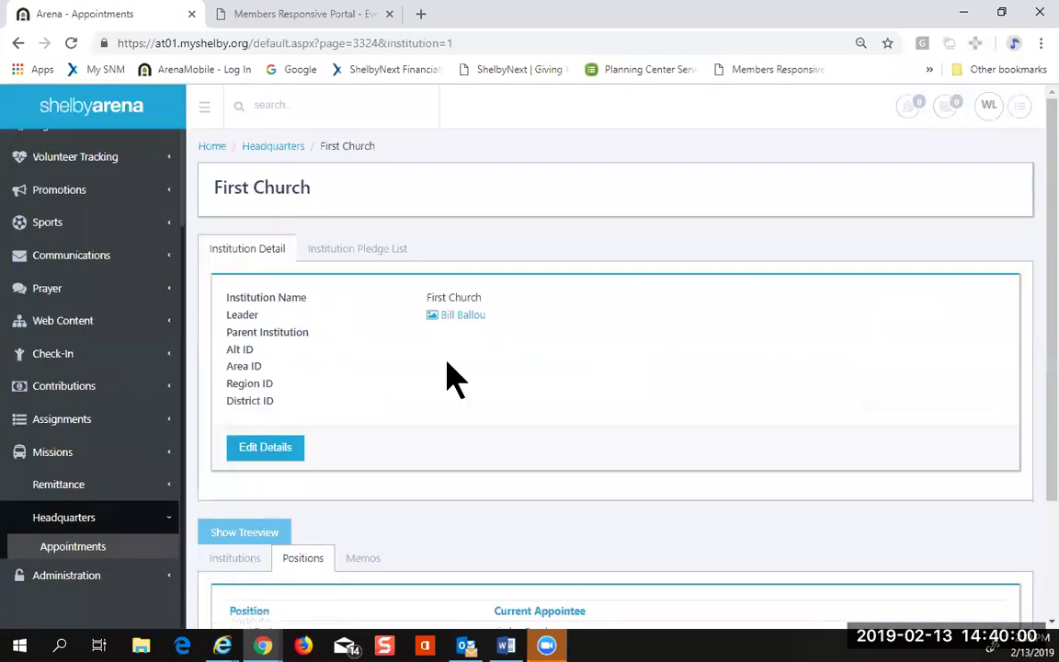
pyautogui.scroll(-2, 452, 378)
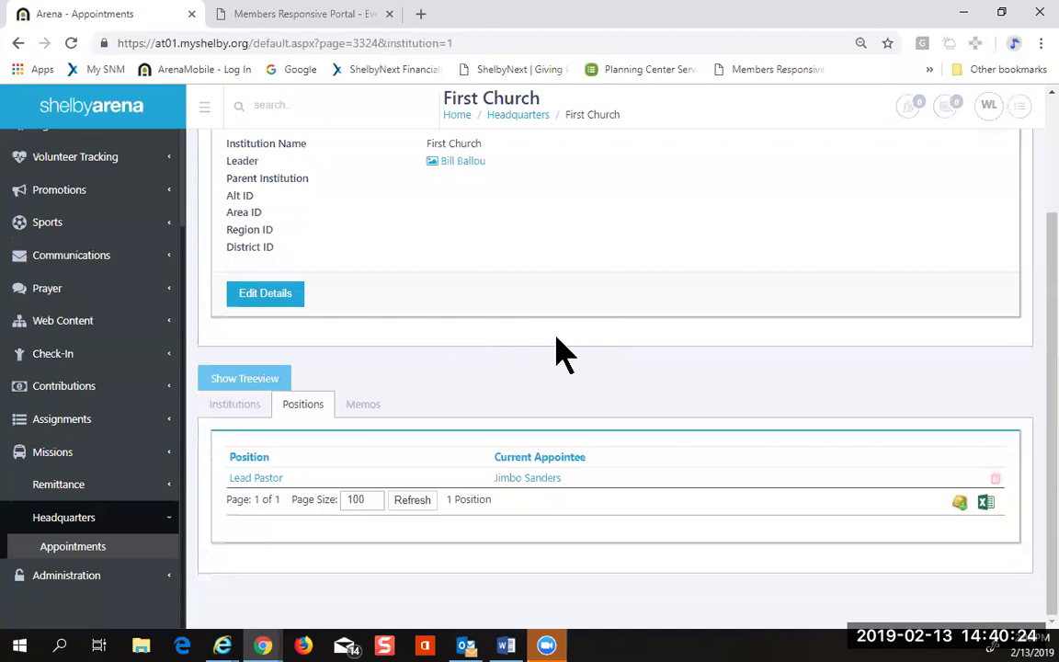
pyautogui.click(261, 482)
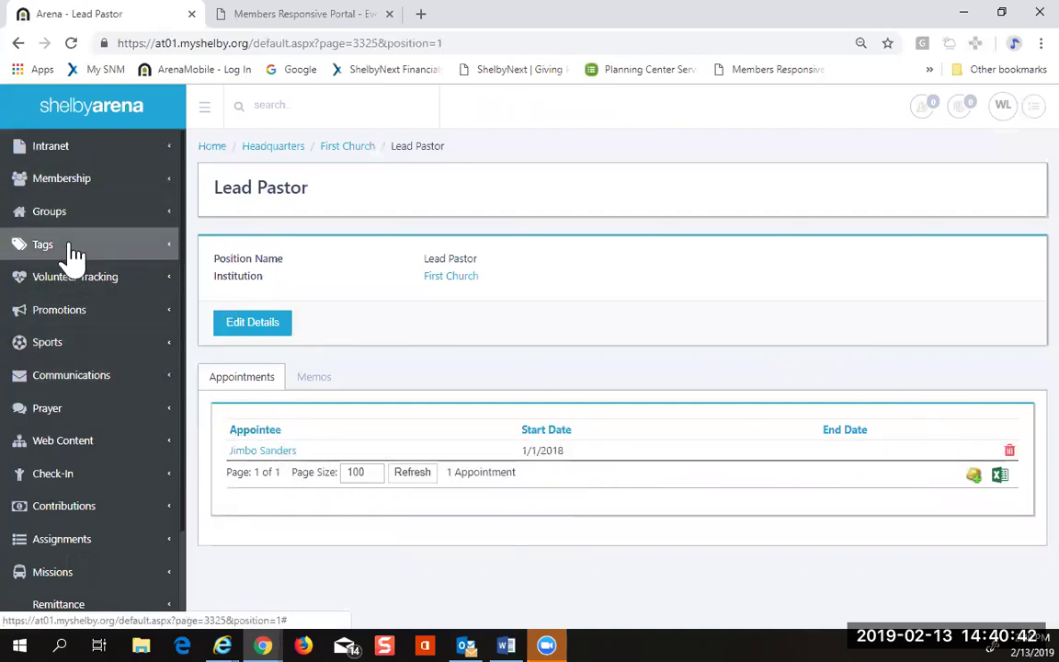
# Step: Open the own membership profile in a new browser tab, view it and return to the Lead Pastor position
pyautogui.click(68, 193)
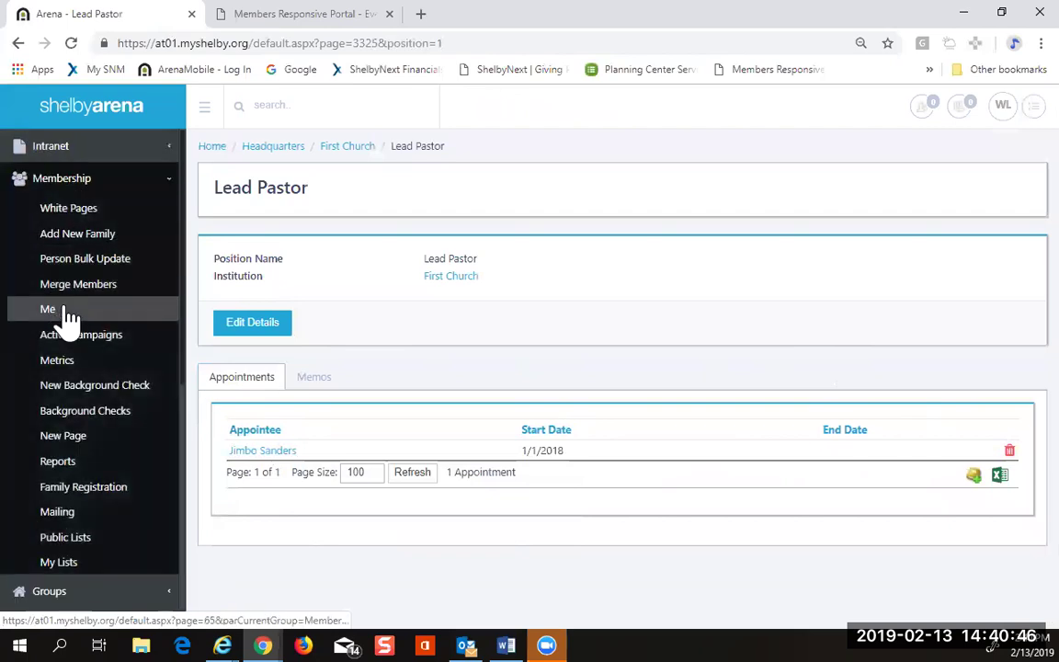
pyautogui.rightClick(66, 310)
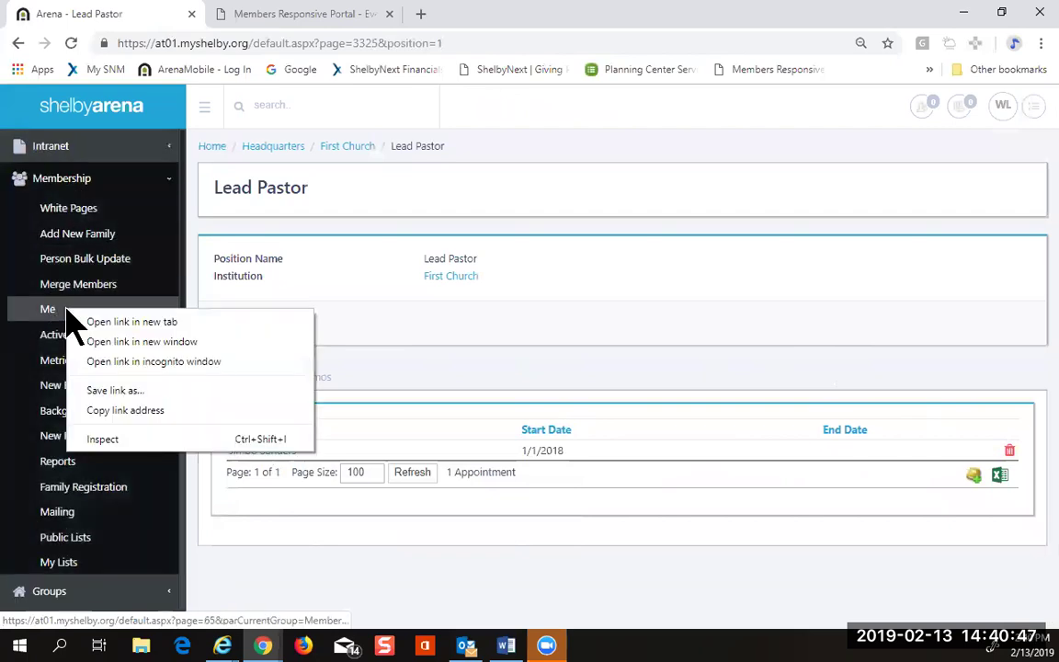
pyautogui.click(140, 323)
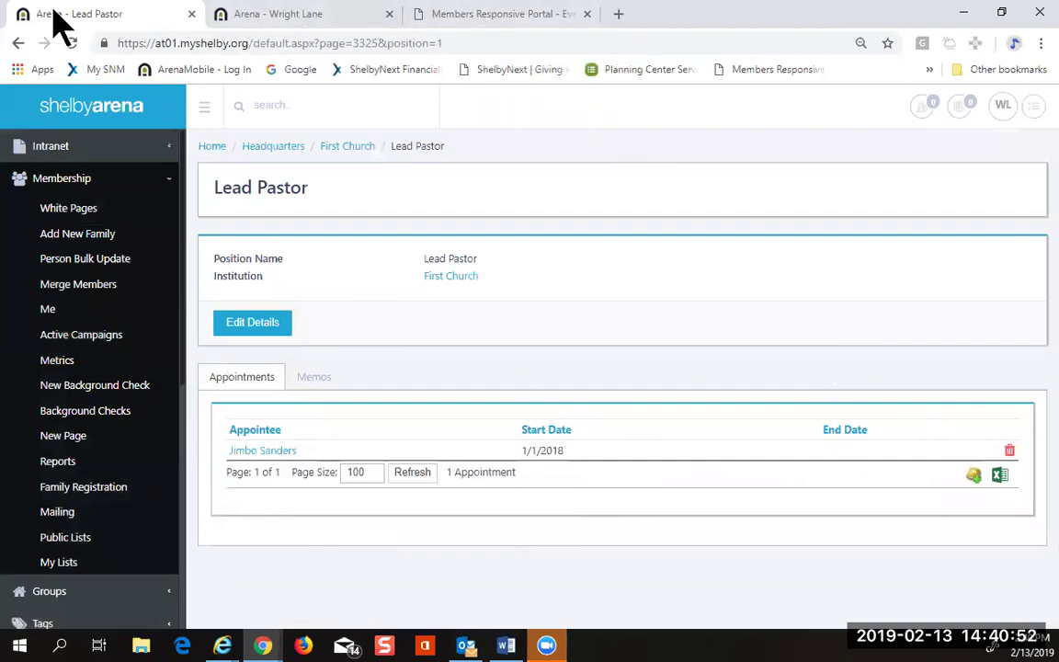
pyautogui.click(258, 20)
pyautogui.click(138, 14)
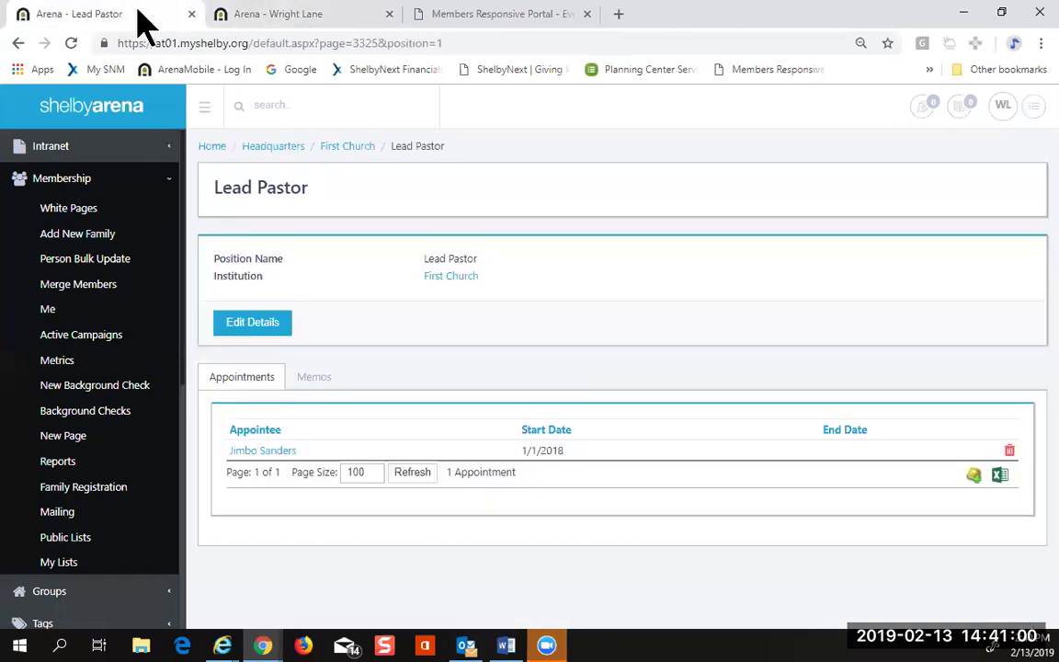